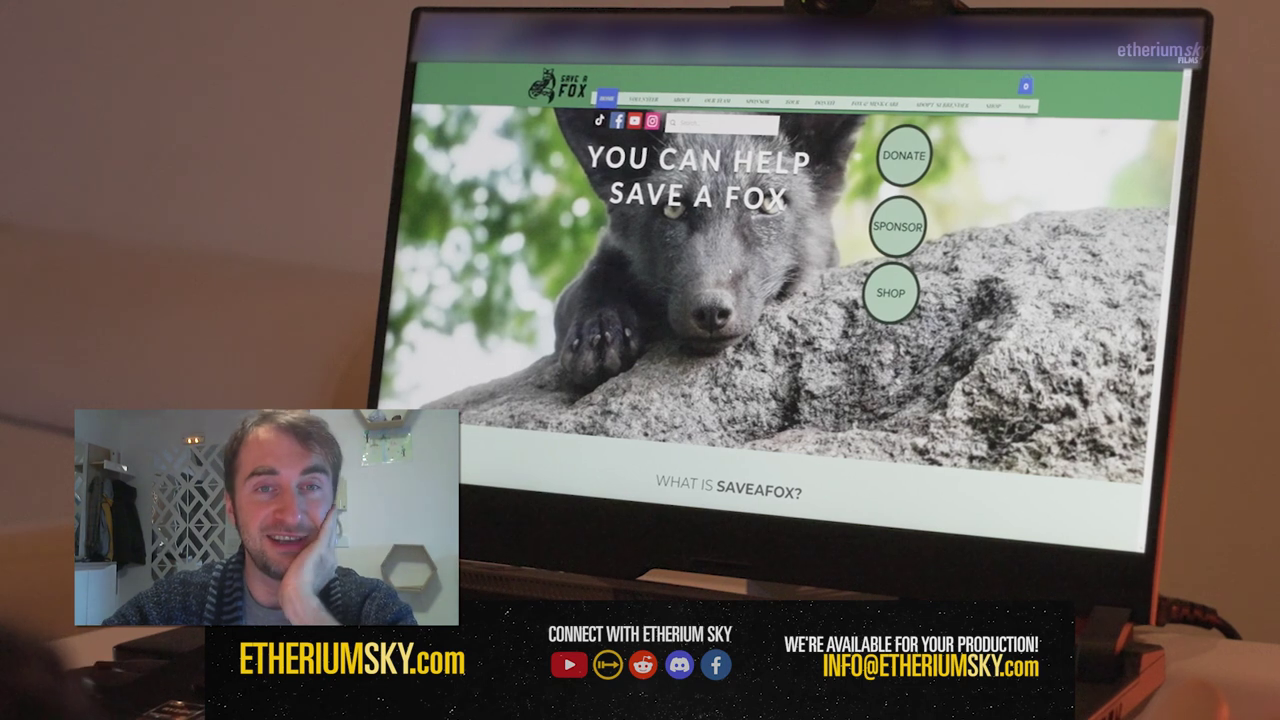
Look through the founder's profile page in the team section of the SaveAFox rescue website and return to its home page.
{"action": "mouse_move", "coordinate": [643, 100]}
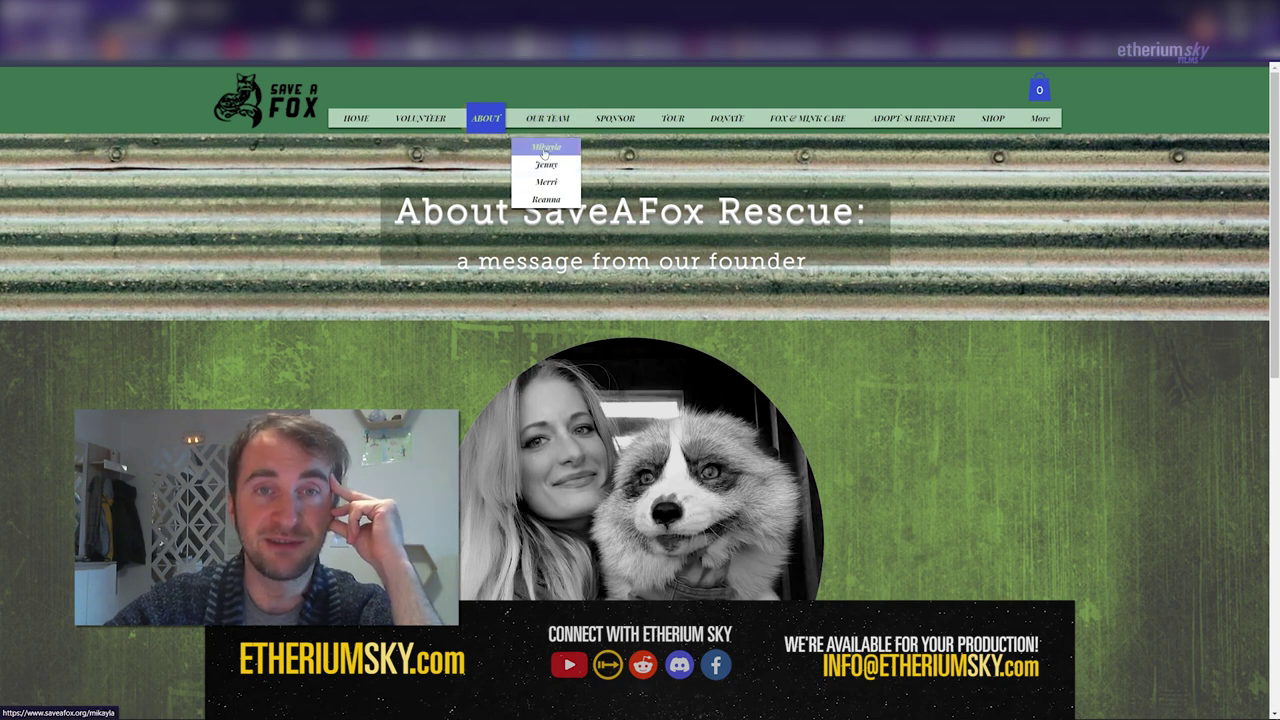
{"action": "left_click", "coordinate": [544, 150]}
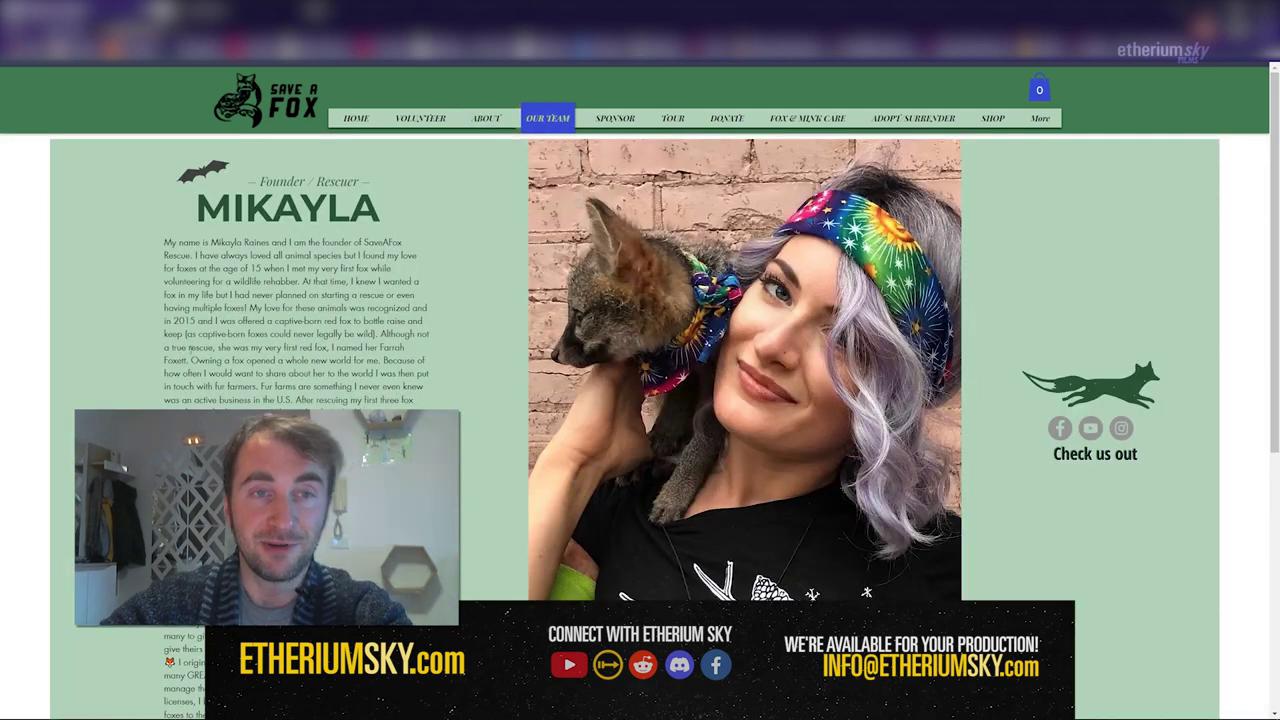
{"action": "scroll", "coordinate": [640, 360], "scroll_direction": "down", "scroll_amount": 5}
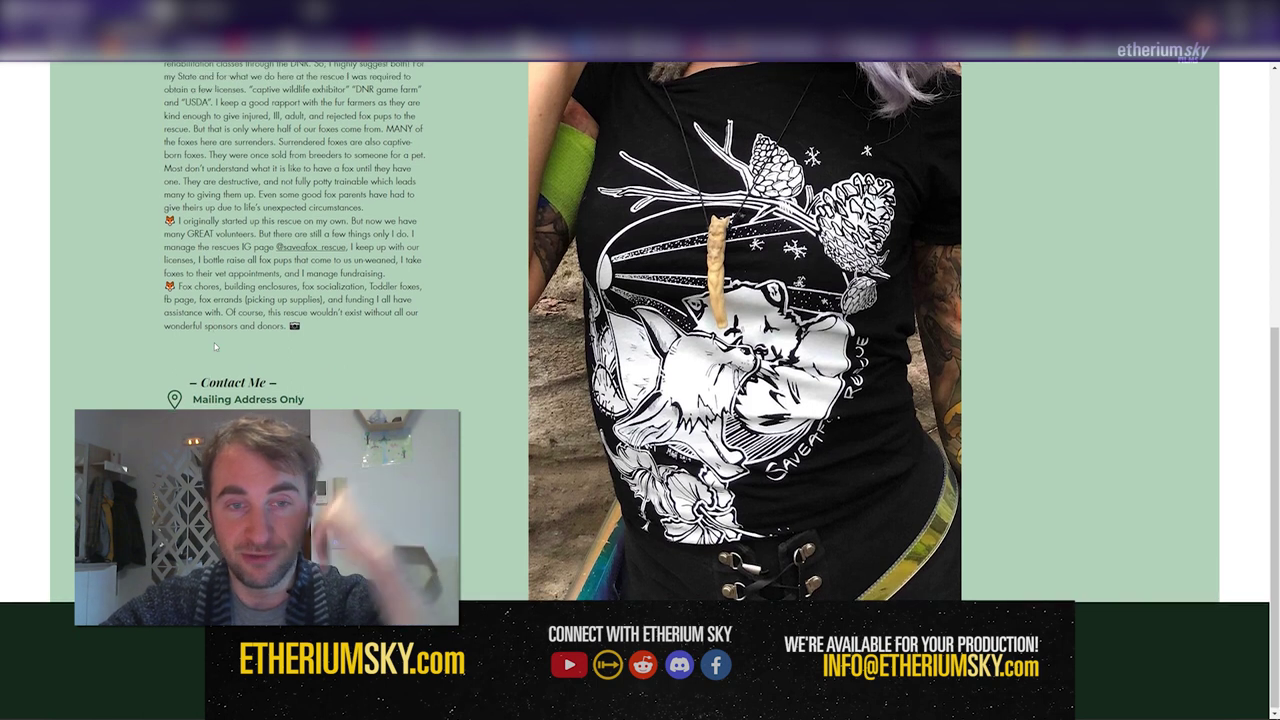
{"action": "scroll", "coordinate": [466, 122], "scroll_direction": "up", "scroll_amount": 6}
{"action": "mouse_move", "coordinate": [682, 117]}
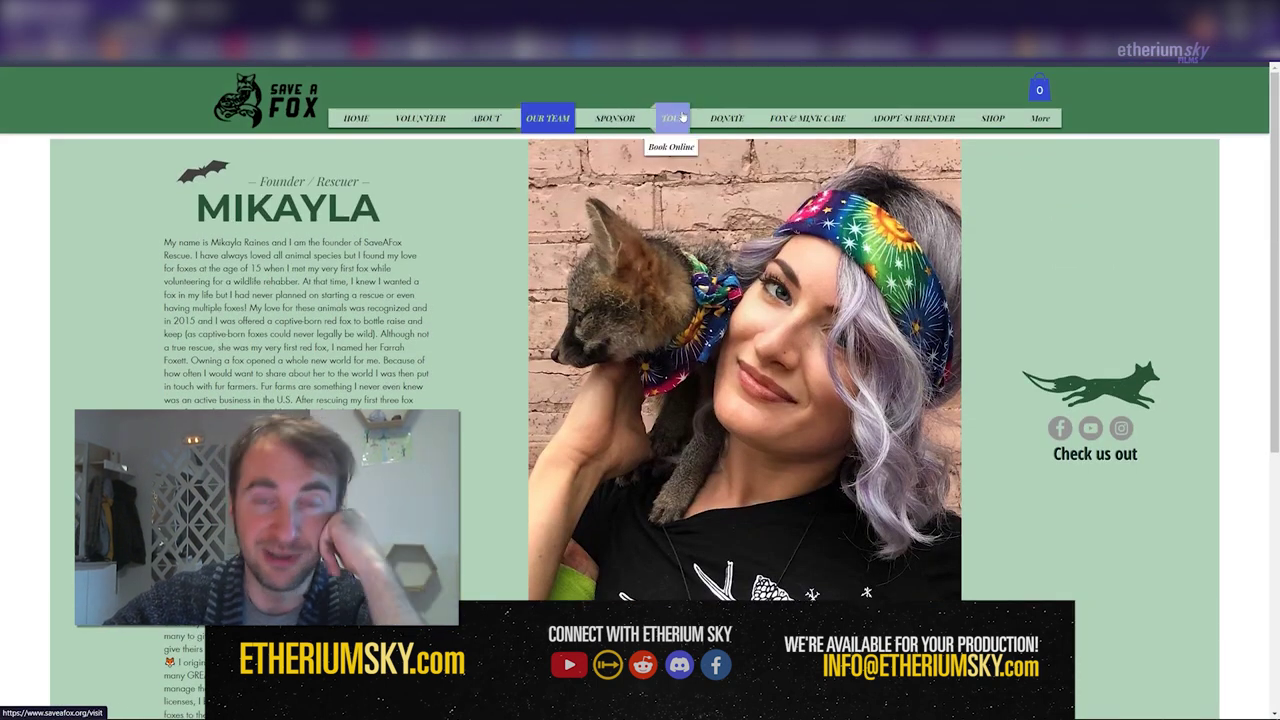
{"action": "mouse_move", "coordinate": [990, 120]}
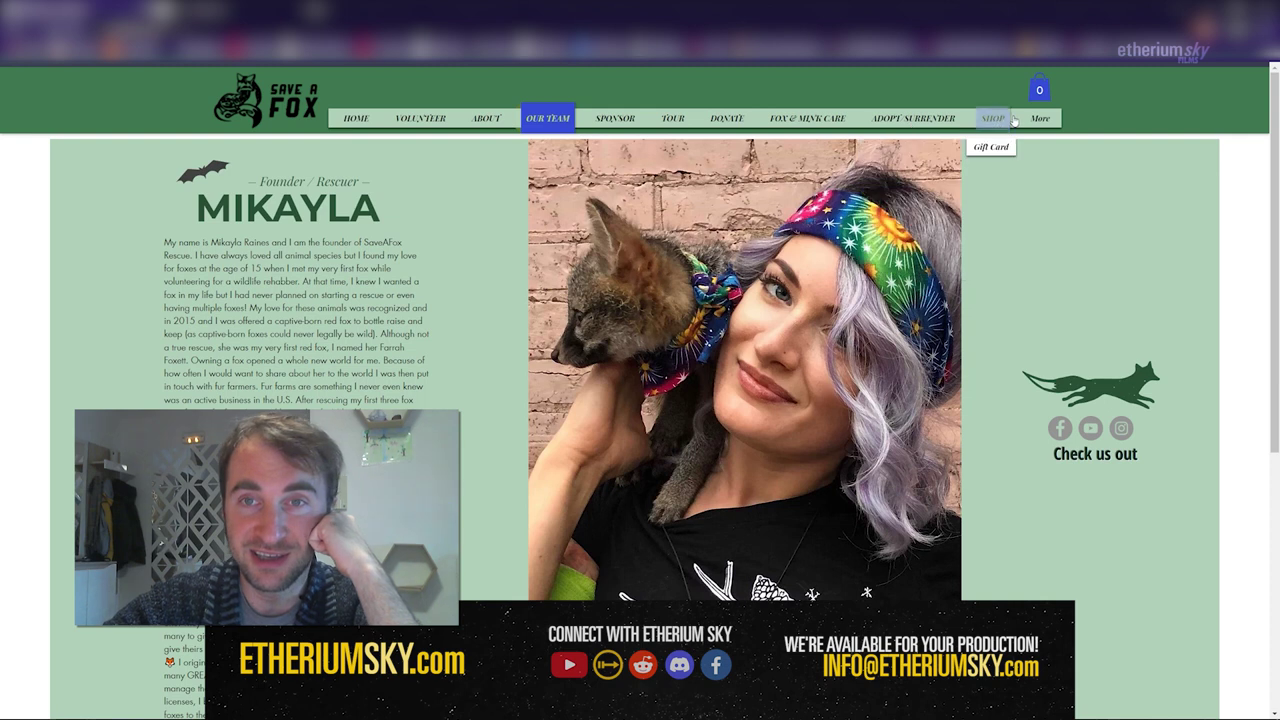
{"action": "left_click", "coordinate": [355, 120]}
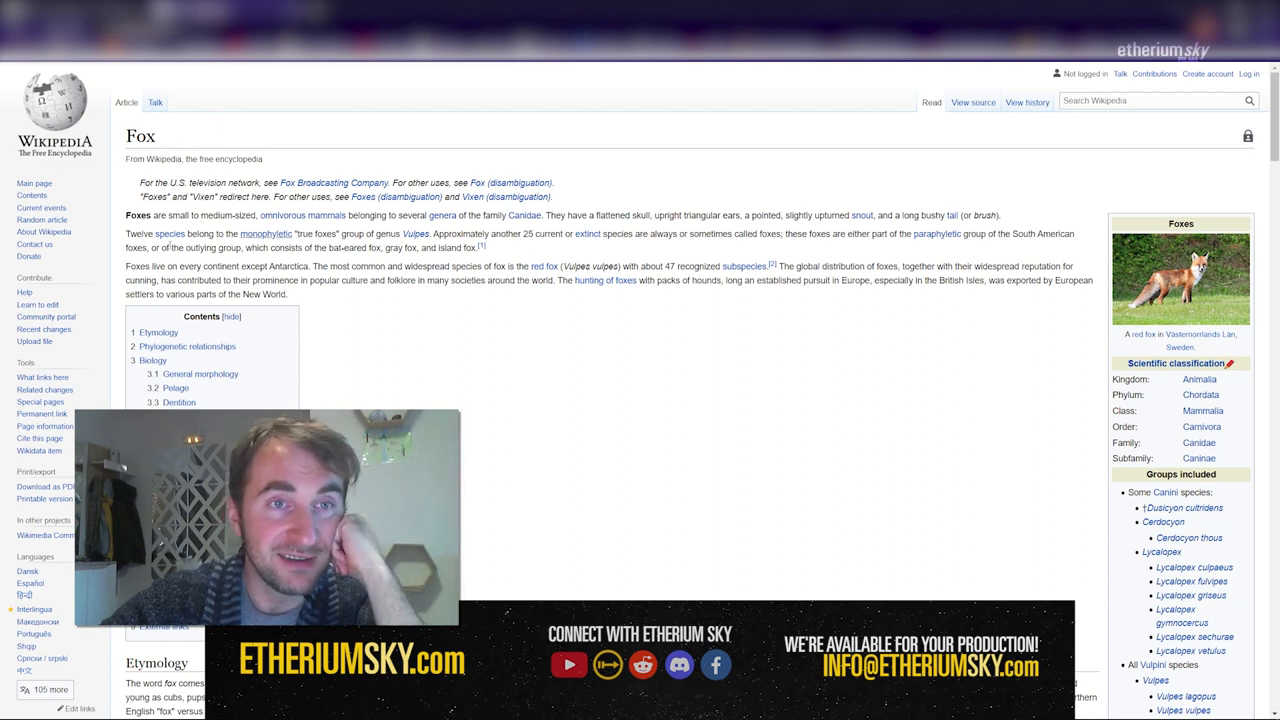
Skim Wikipedia's Fox article from the introduction down to its references for background on the animals.
{"action": "scroll", "coordinate": [602, 353], "scroll_direction": "down", "scroll_amount": 10}
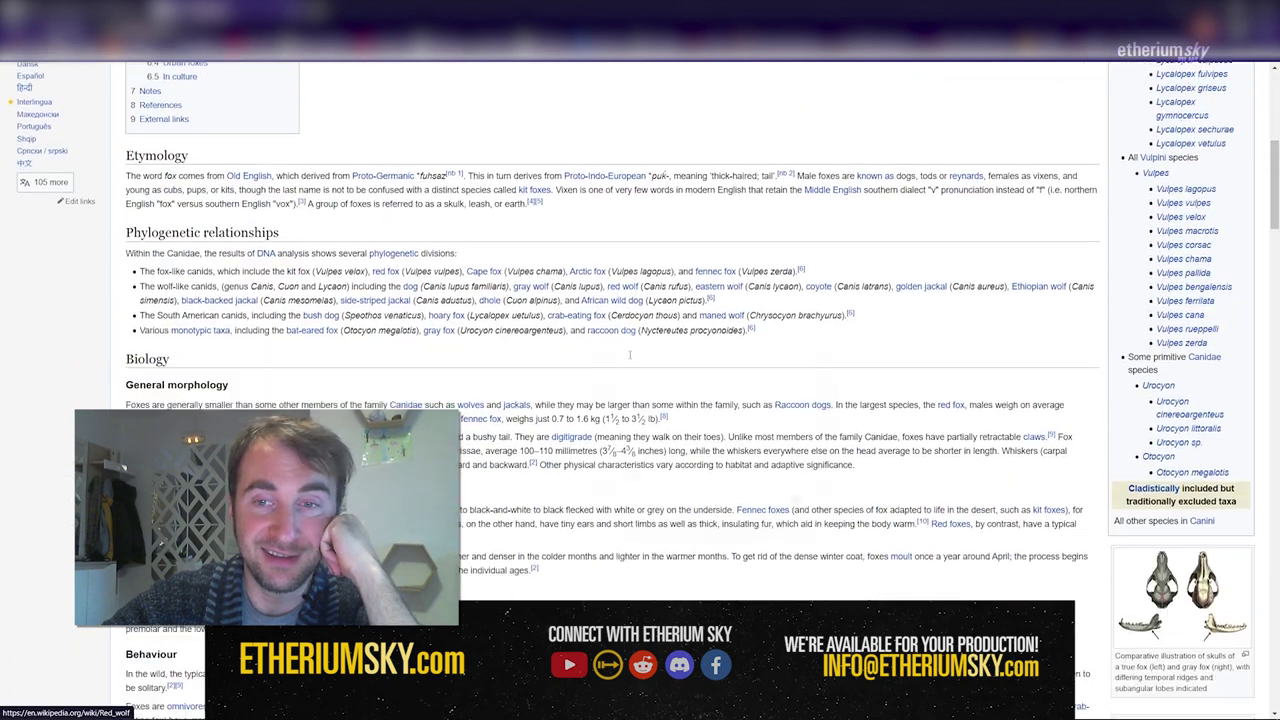
{"action": "scroll", "coordinate": [602, 353], "scroll_direction": "down", "scroll_amount": 15}
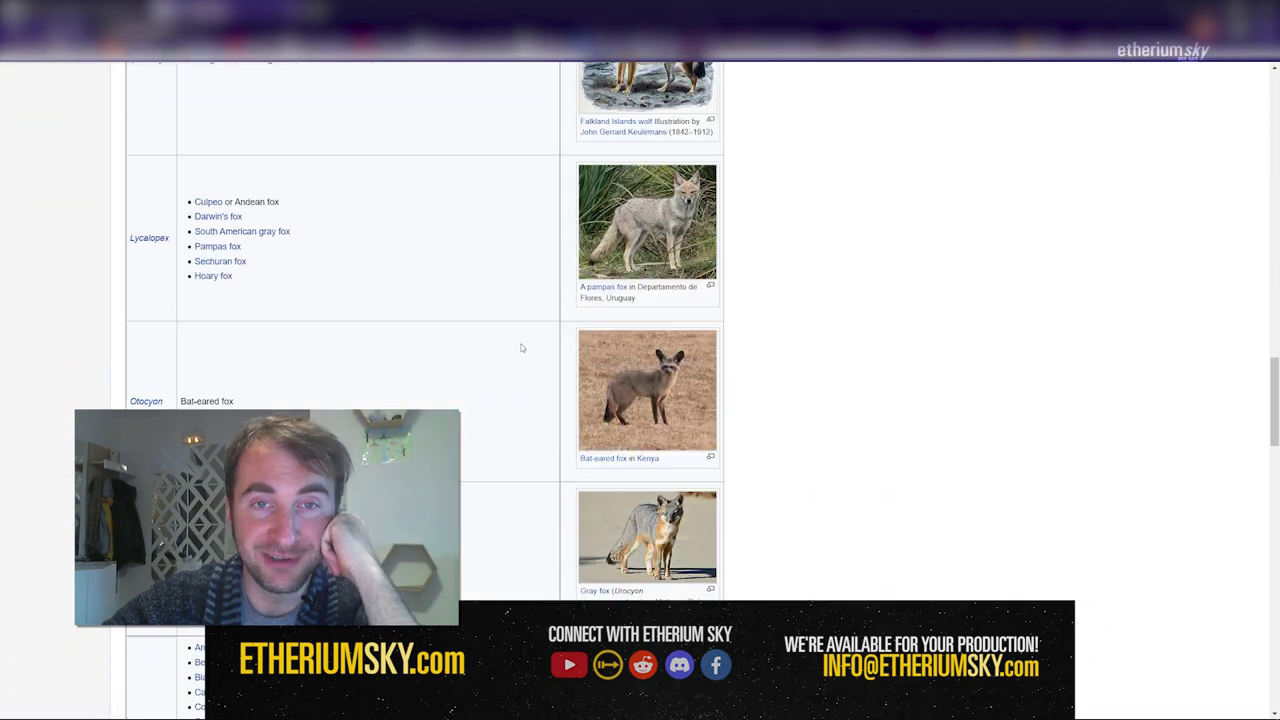
{"action": "scroll", "coordinate": [521, 347], "scroll_direction": "down", "scroll_amount": 2}
{"action": "scroll", "coordinate": [521, 347], "scroll_direction": "down", "scroll_amount": 3}
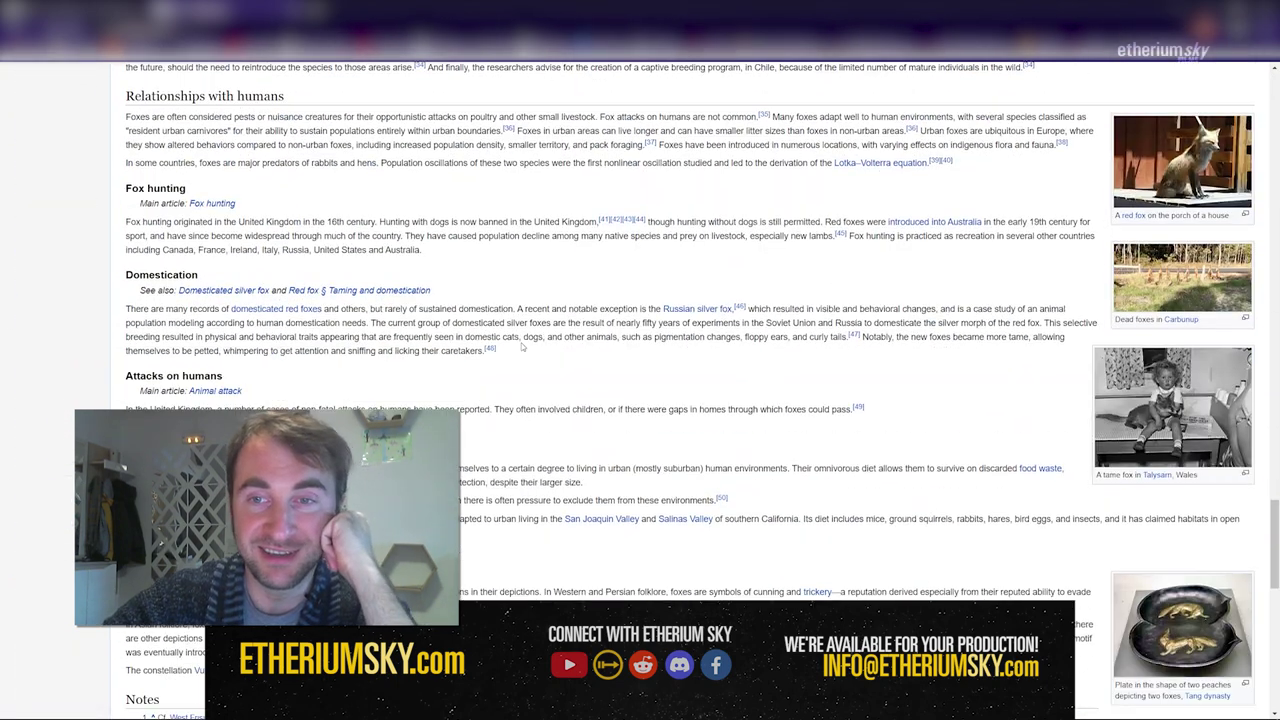
{"action": "scroll", "coordinate": [521, 347], "scroll_direction": "down", "scroll_amount": 4}
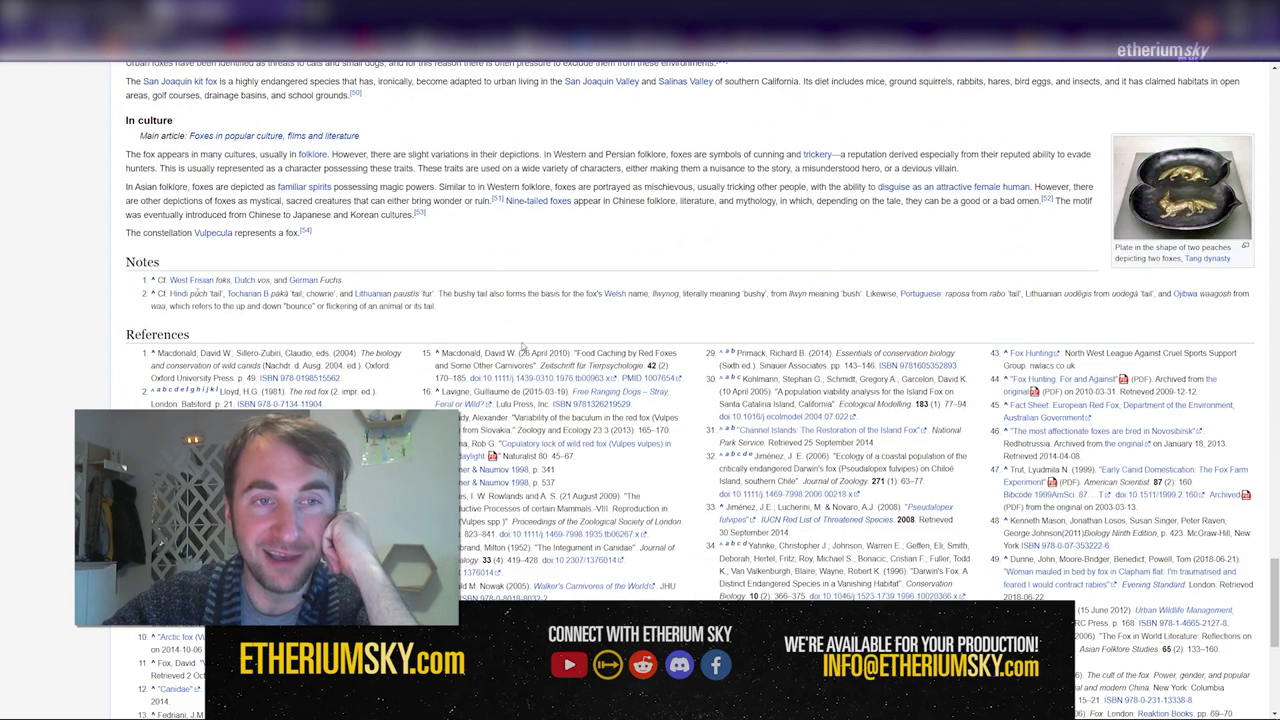
{"action": "left_click_drag", "start_coordinate": [1273, 600], "coordinate": [1273, 105]}
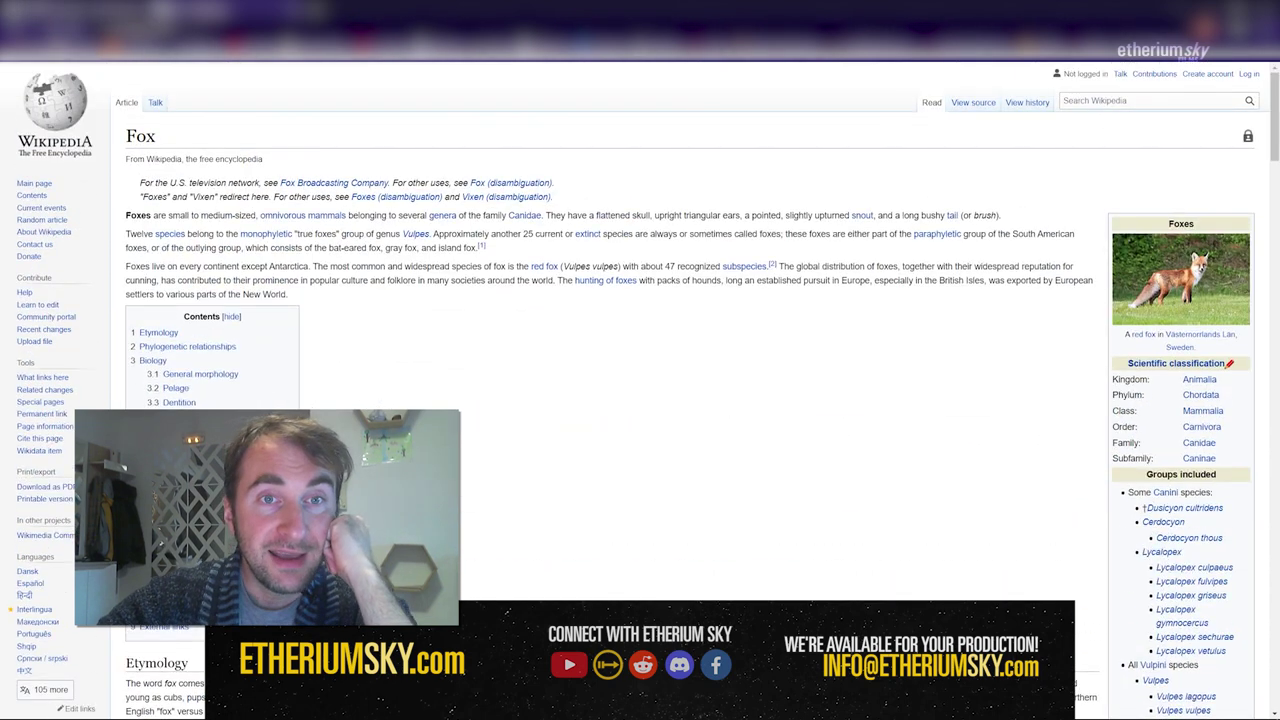
{"action": "left_click", "coordinate": [45, 8]}
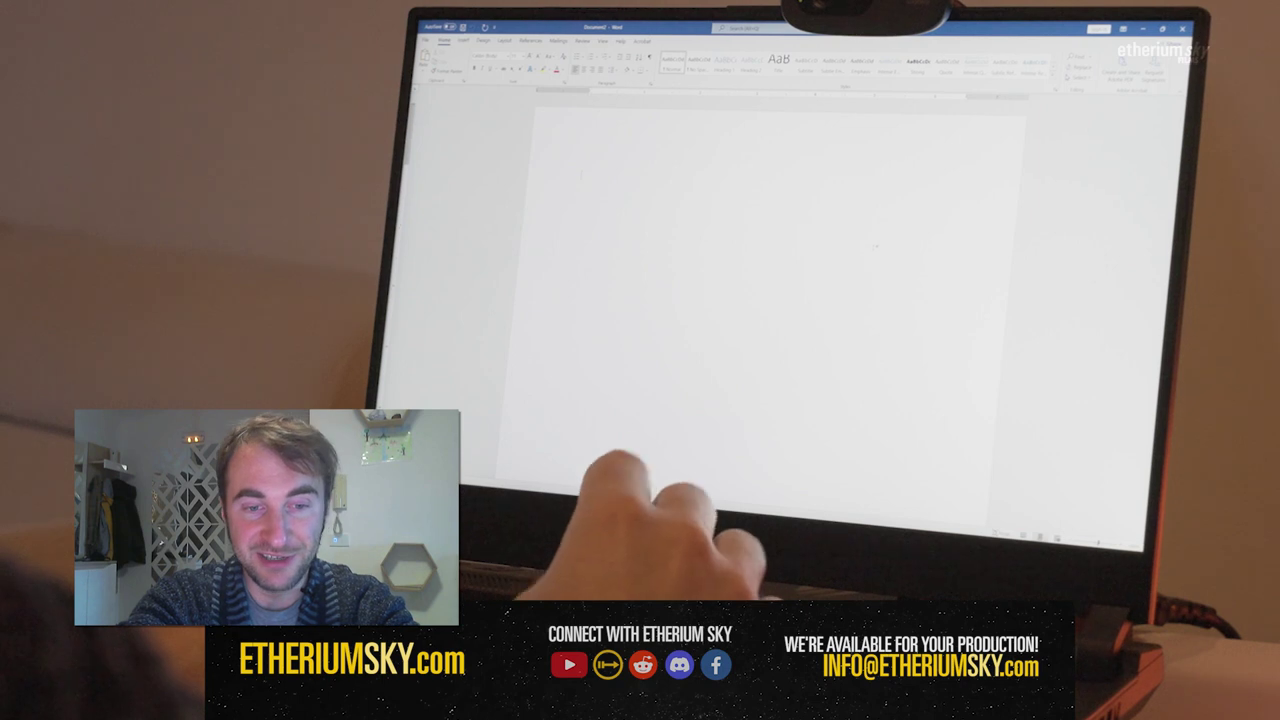
In a blank Word document, write the heading line "CATCHY AUDIO BIT – What is so great about foxes and why do we need them?".
{"action": "type", "text": "CATCHY"}
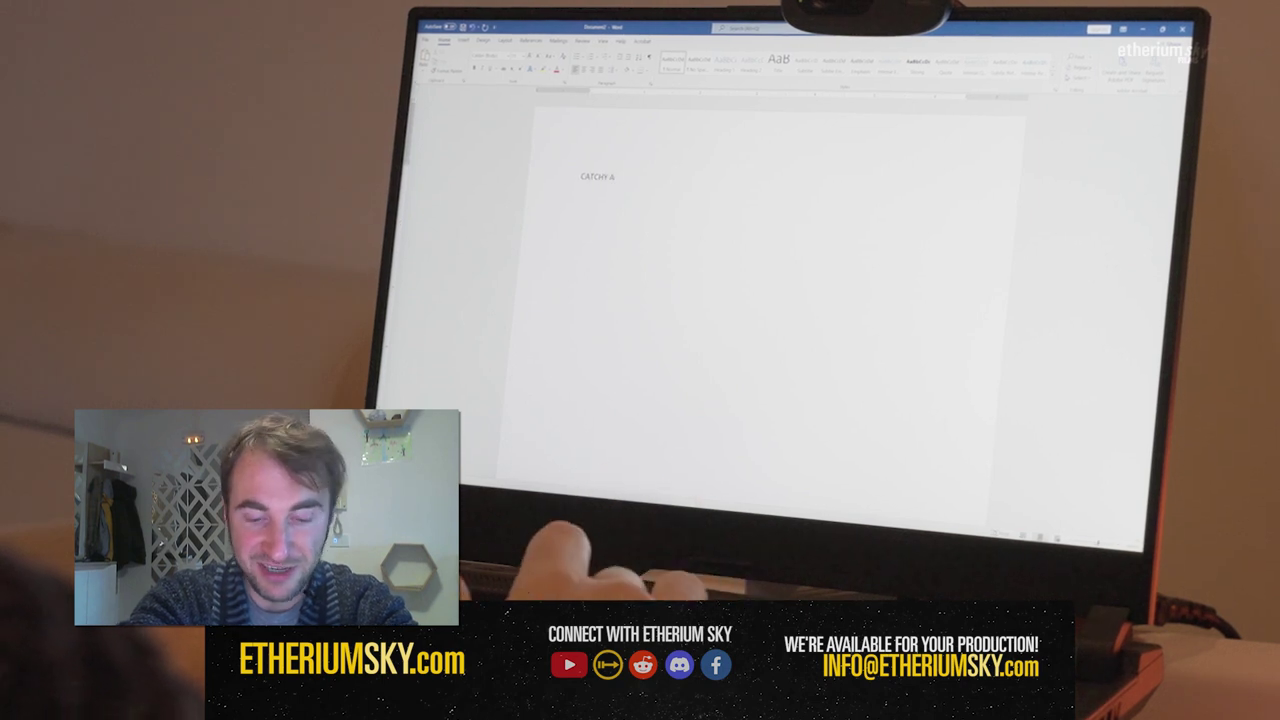
{"action": "type", "text": "AUDIO BIT -"}
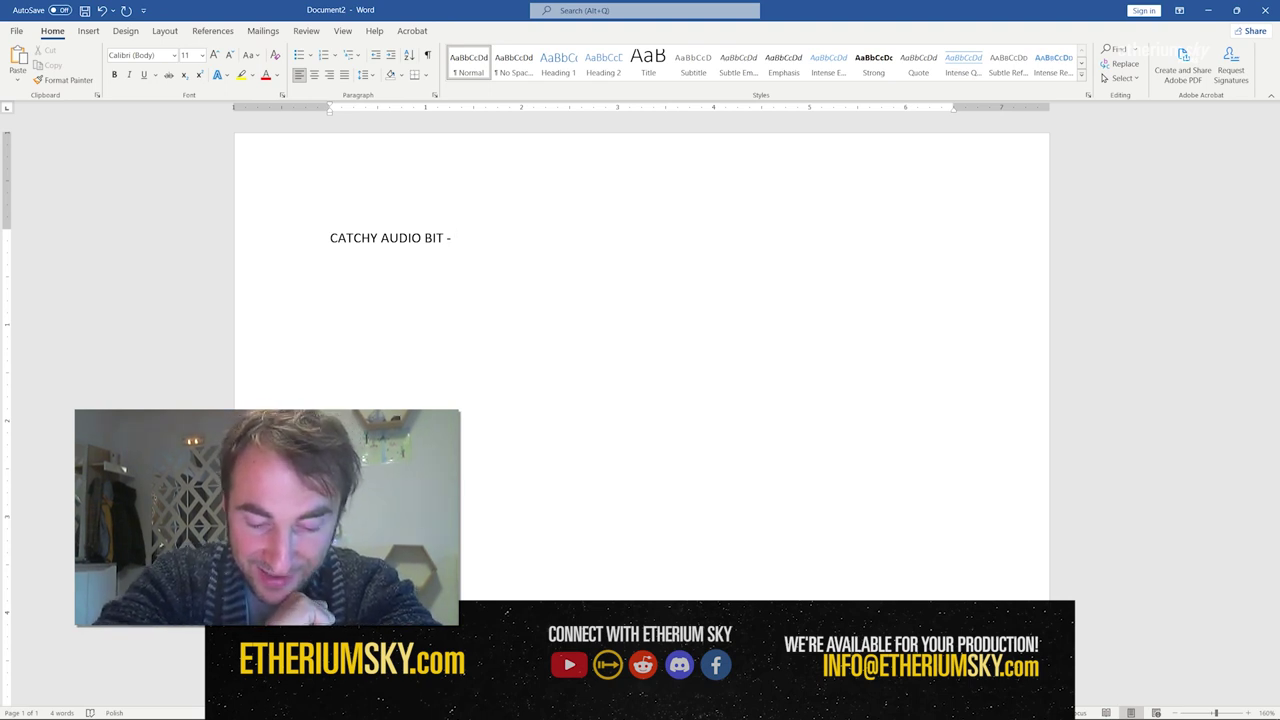
{"action": "type", "text": "WHAT"}
{"action": "key", "text": "BackSpace"}
{"action": "key", "text": "BackSpace"}
{"action": "key", "text": "BackSpace"}
{"action": "key", "text": "BackSpace"}
{"action": "type", "text": "hat is so great about ga"}
{"action": "key", "text": "BackSpace"}
{"action": "key", "text": "BackSpace"}
{"action": "type", "text": "foxes an"}
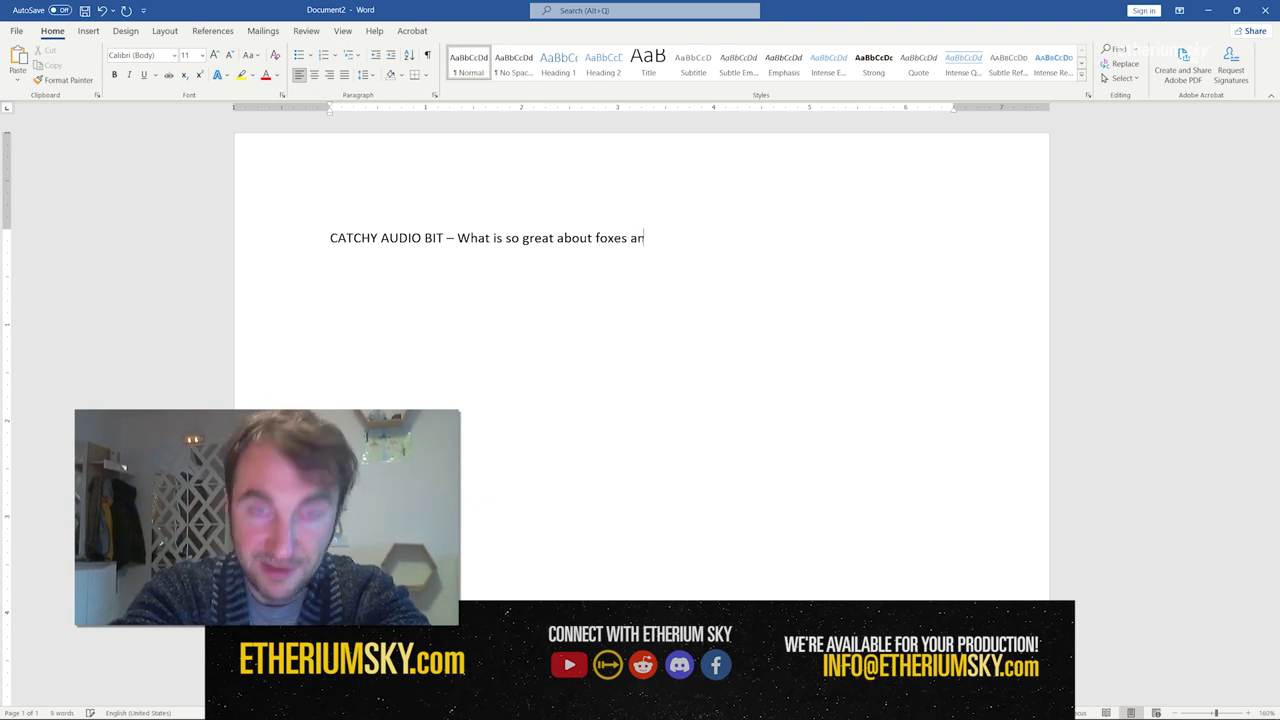
{"action": "type", "text": "d why do we need them"}
Italicise the whole CATCHY AUDIO BIT line and append the duration "(30s)" to its end.
{"action": "key", "text": "ctrl+shift+Left"}
{"action": "key", "text": "ctrl+shift+Left"}
{"action": "key", "text": "ctrl+shift+Left"}
{"action": "key", "text": "ctrl+shift+Left"}
{"action": "key", "text": "ctrl+shift+Left"}
{"action": "key", "text": "ctrl+shift+Left"}
{"action": "key", "text": "ctrl+shift+Left"}
{"action": "key", "text": "ctrl+shift+Left"}
{"action": "key", "text": "ctrl+shift+Left"}
{"action": "key", "text": "ctrl+shift+Left"}
{"action": "key", "text": "ctrl+shift+Left"}
{"action": "key", "text": "ctrl+shift+Left"}
{"action": "key", "text": "ctrl+shift+Left"}
{"action": "key", "text": "ctrl+shift+Left"}
{"action": "key", "text": "ctrl+shift+Left"}
{"action": "key", "text": "ctrl+shift+Left"}
{"action": "key", "text": "ctrl+shift+Left"}
{"action": "key", "text": "ctrl+i"}
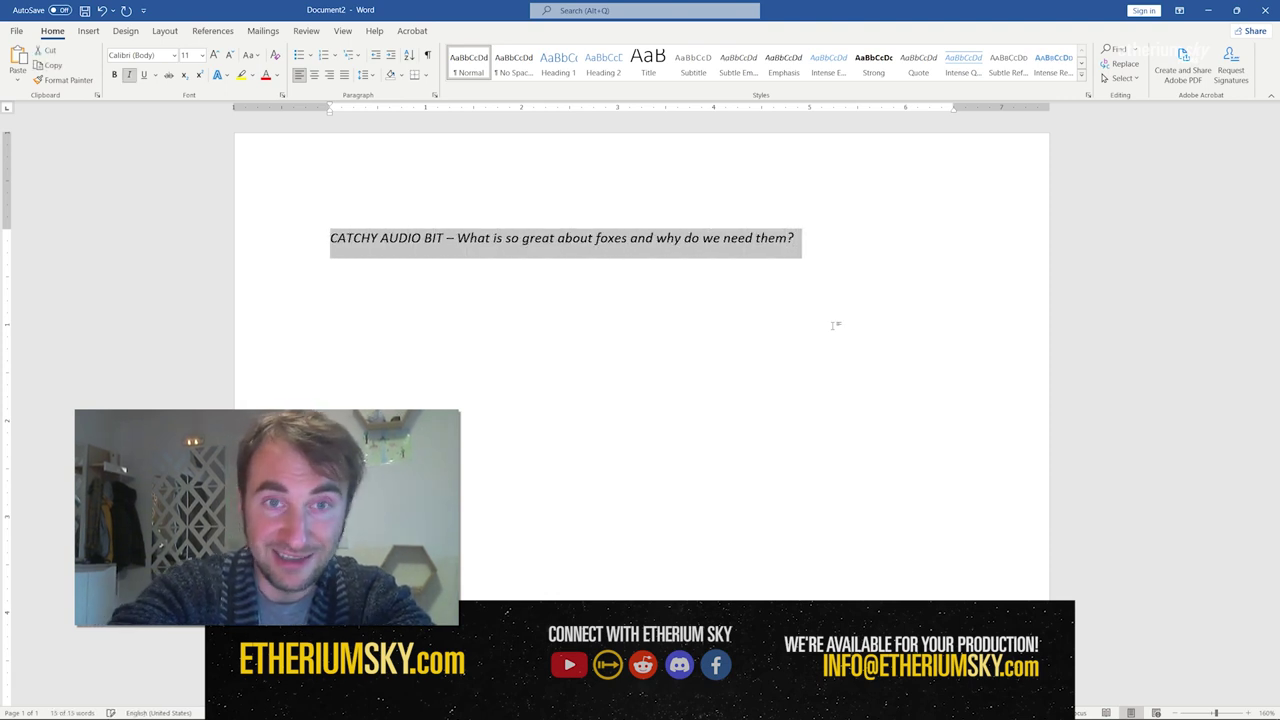
{"action": "key", "text": "End"}
{"action": "type", "text": "(30"}
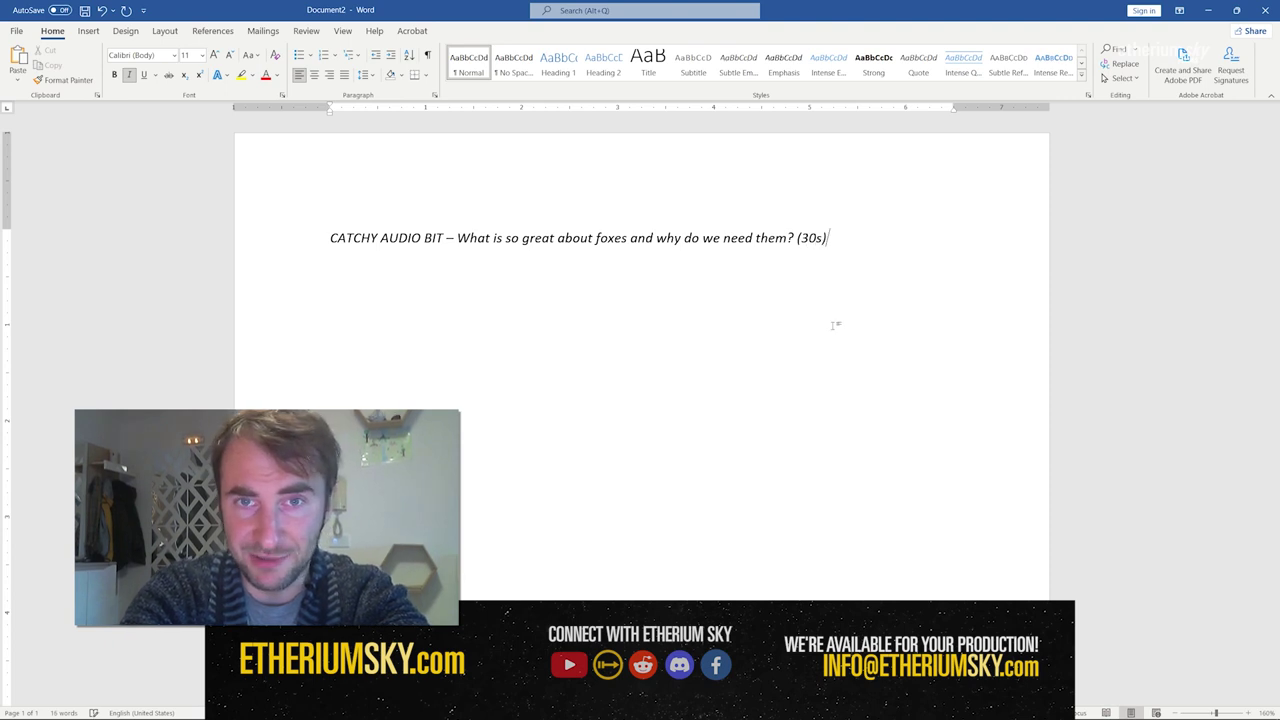
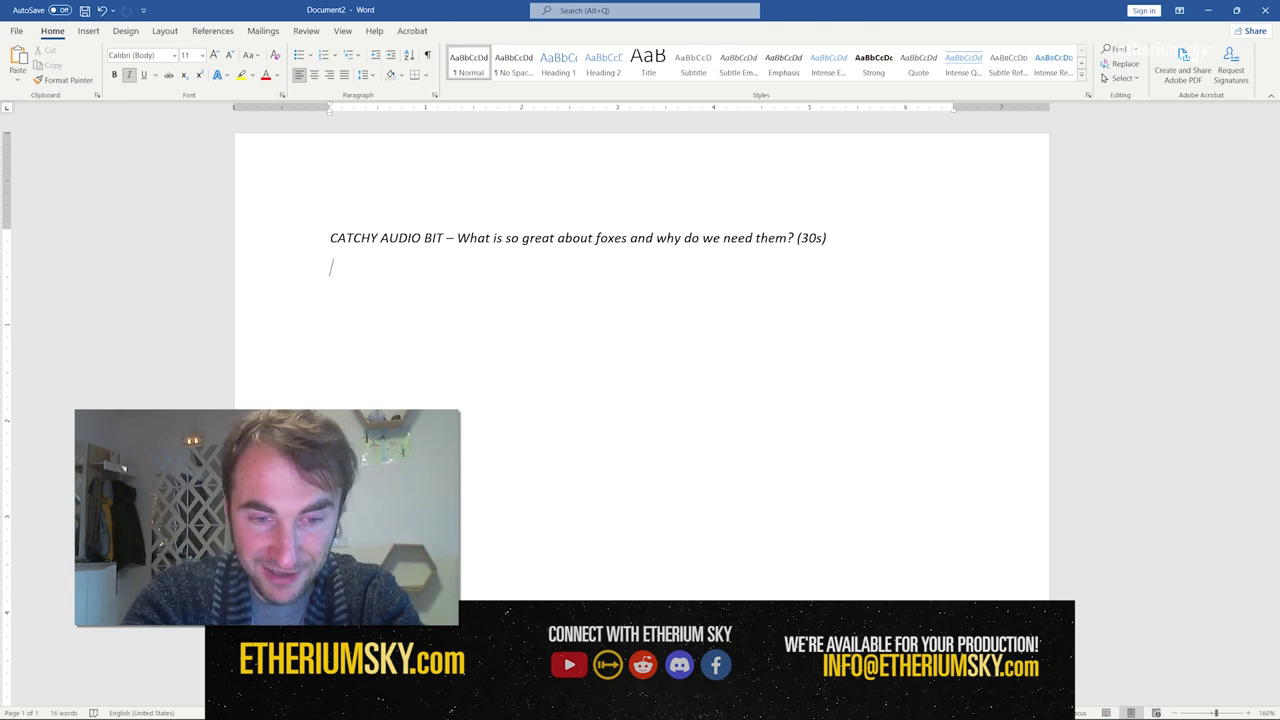
Begin the answer on a new line below the heading with "Foxes are great because… .".
{"action": "type", "text": "Foxes are great bea"}
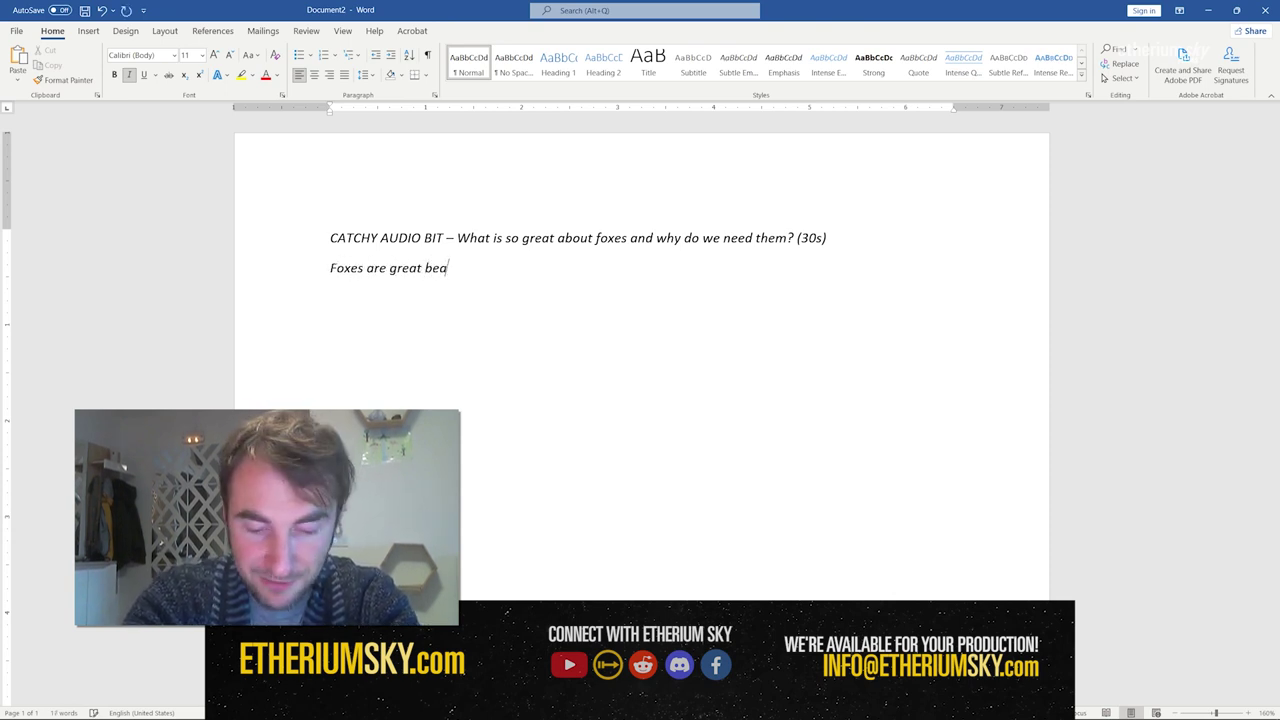
{"action": "key", "text": "BackSpace"}
{"action": "type", "text": "cau"}
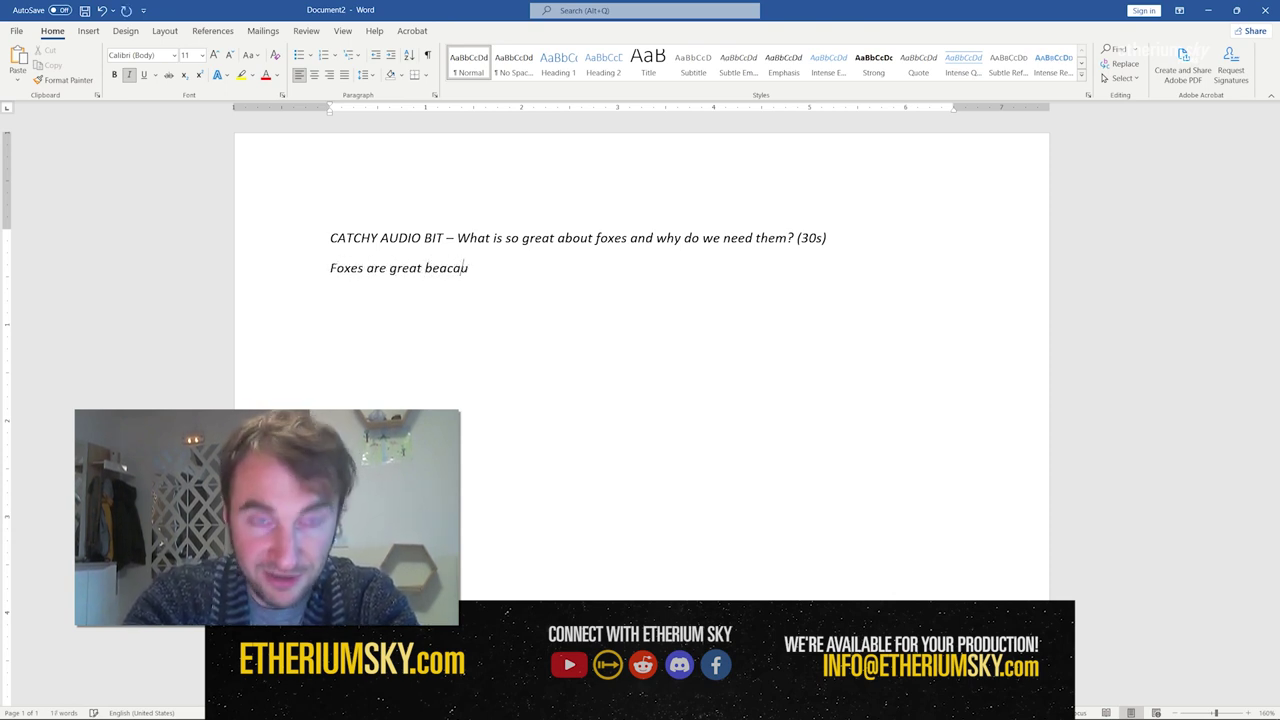
{"action": "type", "text": "se... ."}
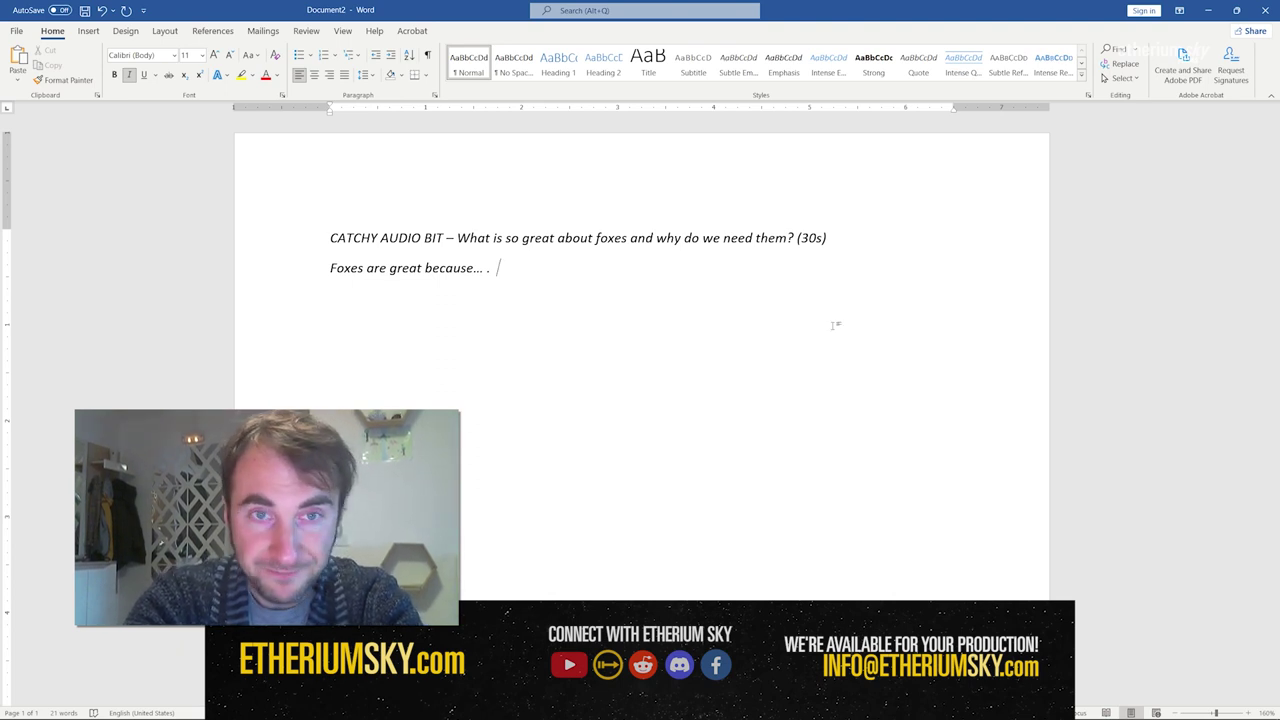
Remove the italics from the whole "Foxes are great because" line.
{"action": "key", "text": "shift+Left"}
{"action": "key", "text": "shift+Left"}
{"action": "key", "text": "shift+Left"}
{"action": "key", "text": "shift+Left"}
{"action": "key", "text": "shift+Left"}
{"action": "key", "text": "shift+Left"}
{"action": "key", "text": "shift+Left"}
{"action": "key", "text": "shift+Left"}
{"action": "key", "text": "shift+Left"}
{"action": "key", "text": "shift+Left"}
{"action": "key", "text": "shift+Left"}
{"action": "key", "text": "shift+Left"}
{"action": "key", "text": "shift+Left"}
{"action": "key", "text": "shift+Left"}
{"action": "key", "text": "shift+Left"}
{"action": "key", "text": "shift+Left"}
{"action": "key", "text": "shift+Left"}
{"action": "key", "text": "shift+Left"}
{"action": "key", "text": "shift+Left"}
{"action": "key", "text": "shift+Left"}
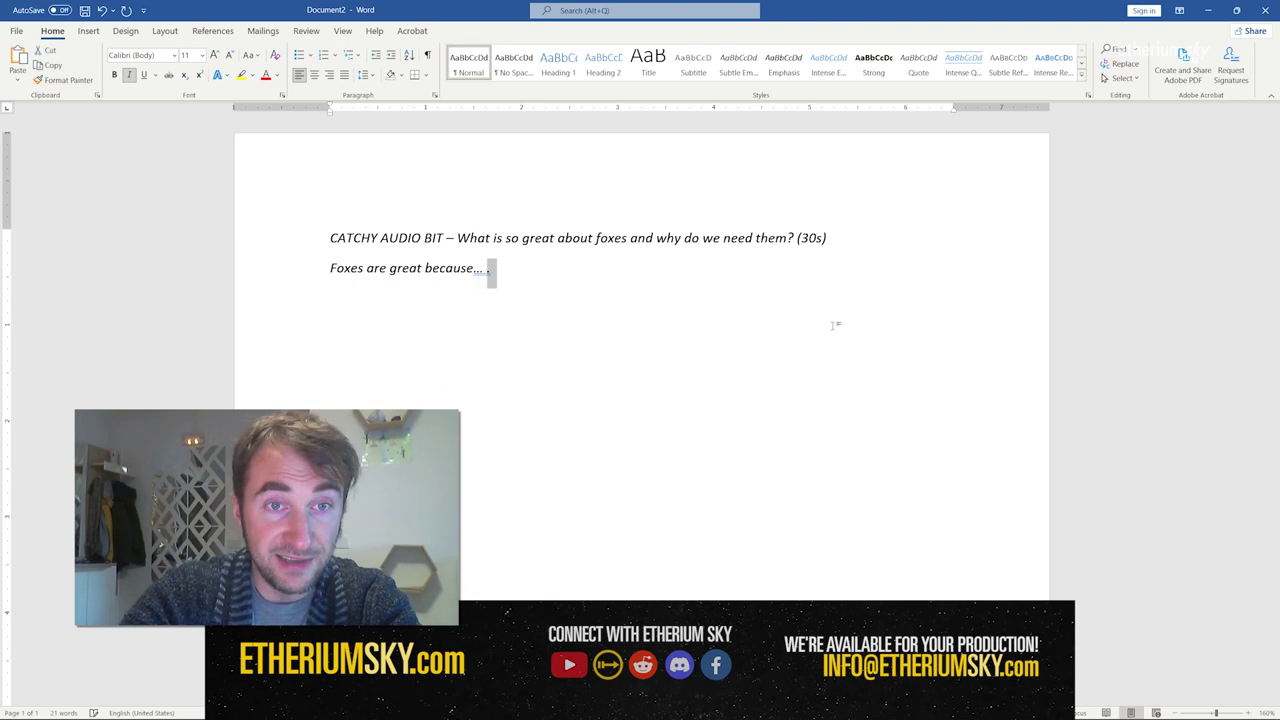
{"action": "key", "text": "ctrl+i"}
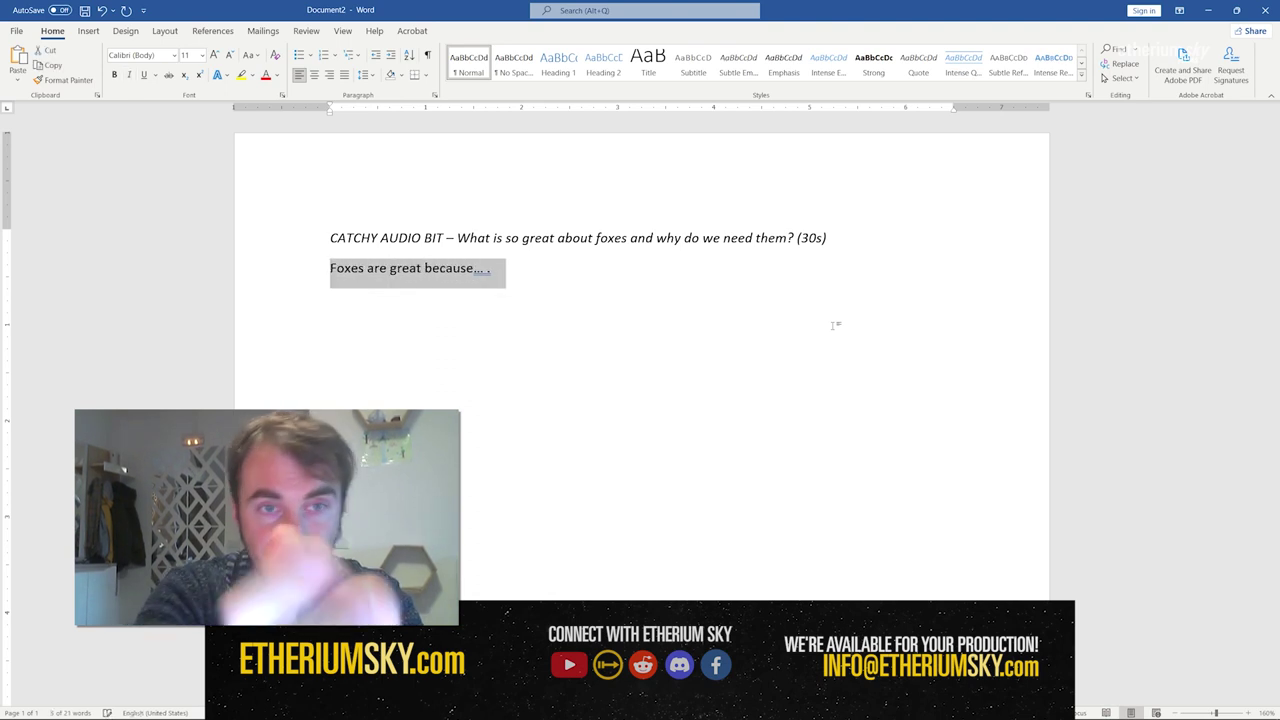
{"action": "key", "text": "Right"}
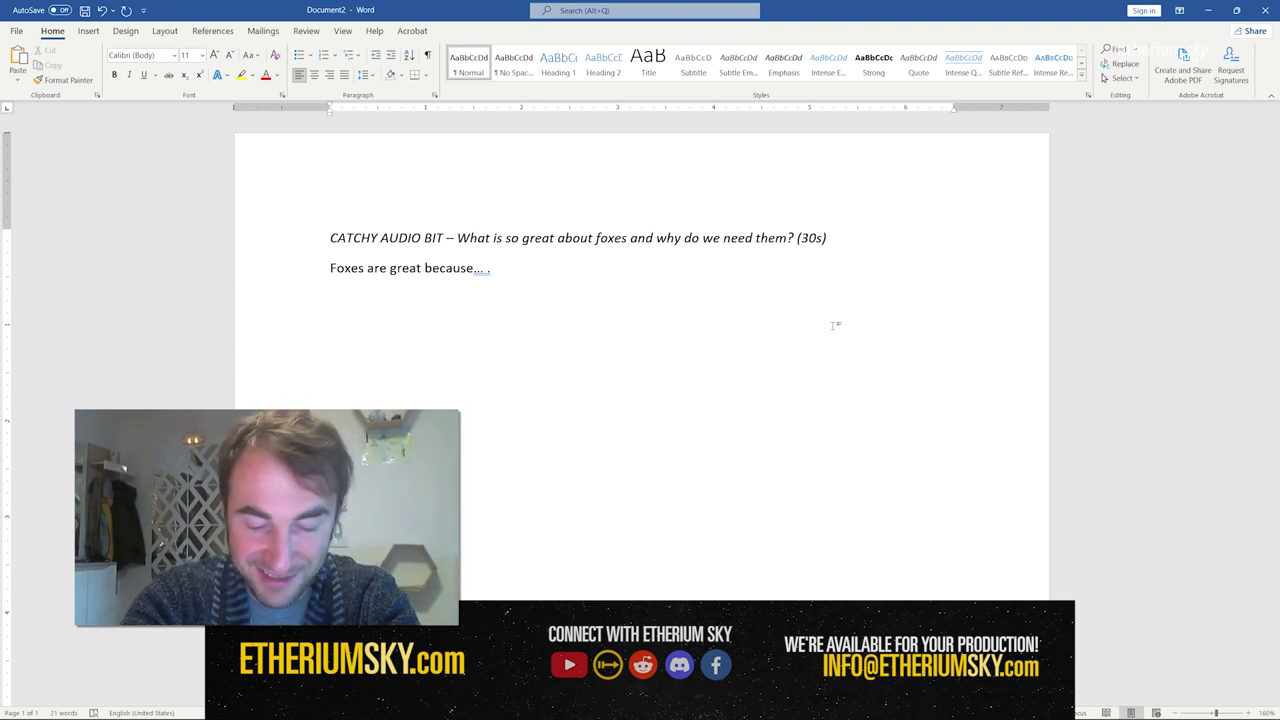
Continue the answer with "When I am among foxes I feel that everything's gonna be ok." and begin the sentence "I can't".
{"action": "type", "text": "Whe"}
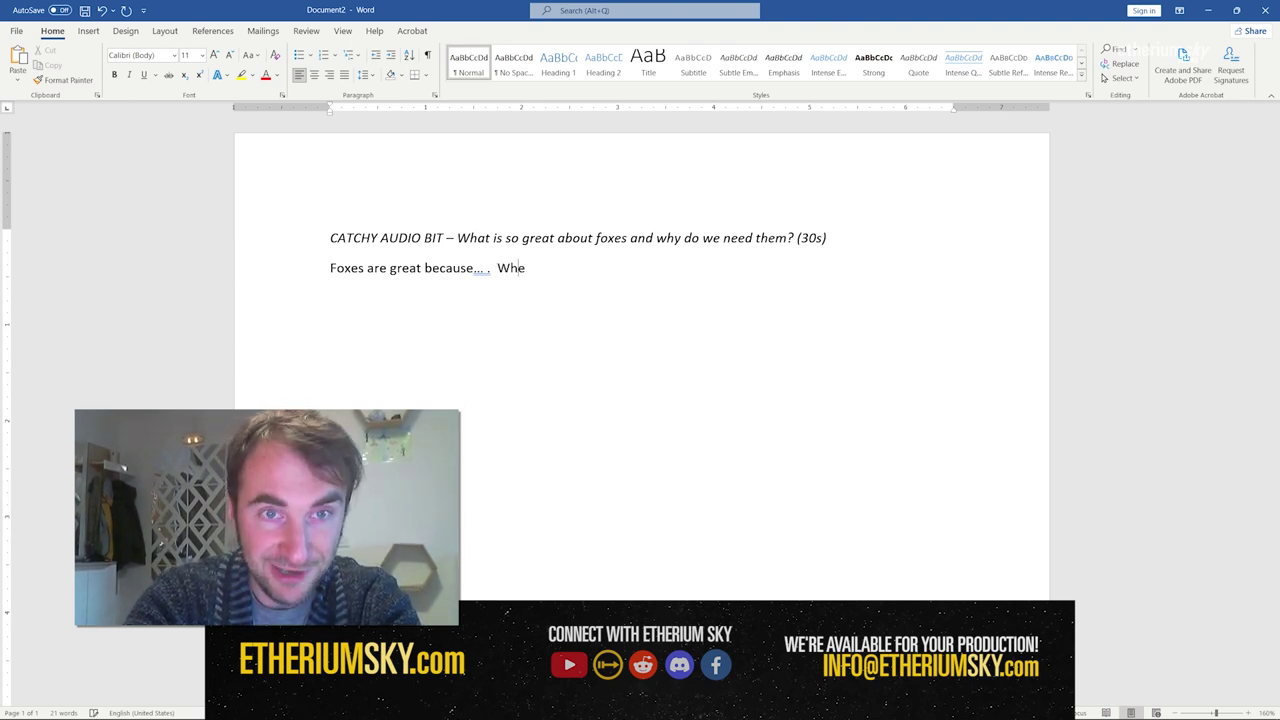
{"action": "type", "text": "n I am ab"}
{"action": "key", "text": "BackSpace"}
{"action": "type", "text": "mong foxes "}
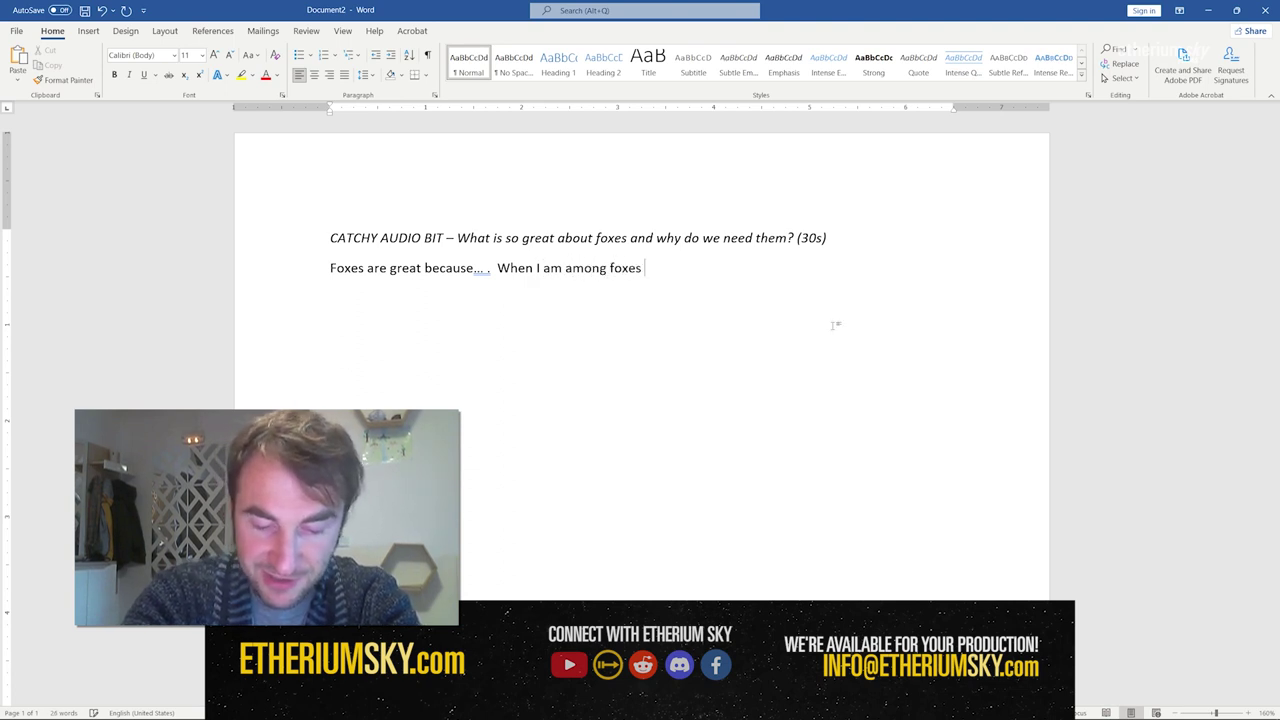
{"action": "type", "text": "I feel that everyt"}
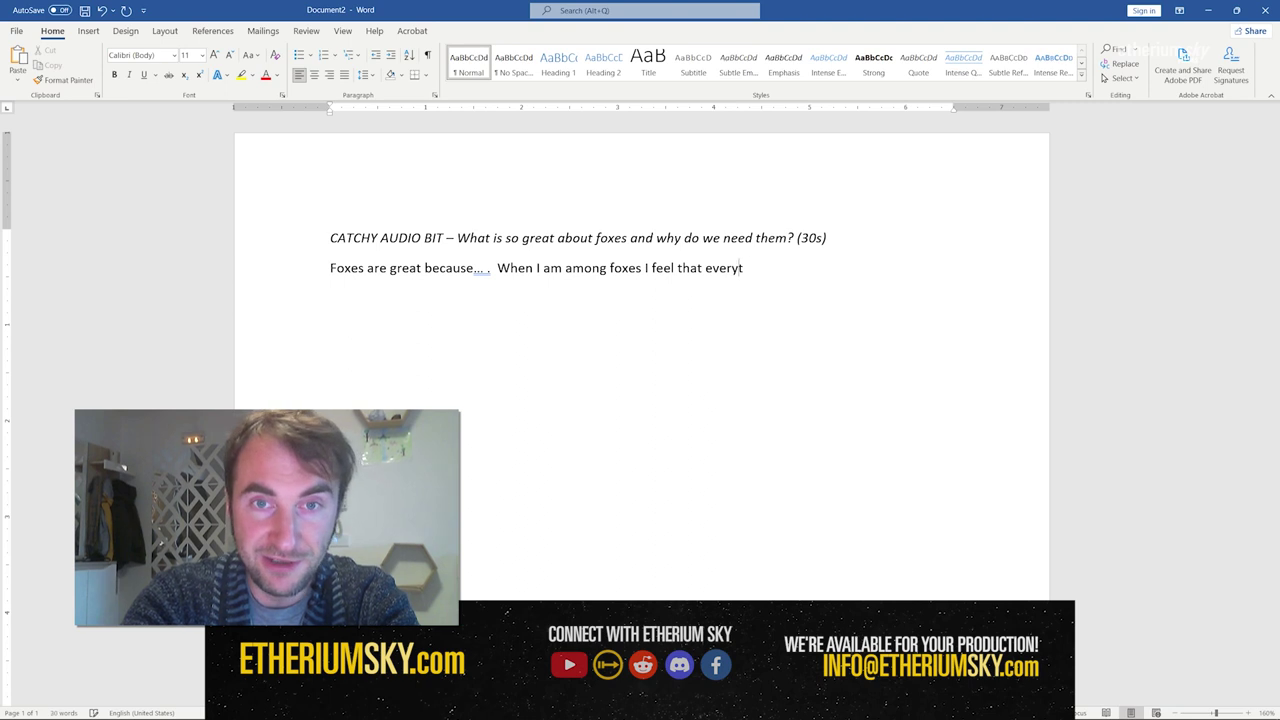
{"action": "type", "text": "hing's gonna be ok.  I can't s"}
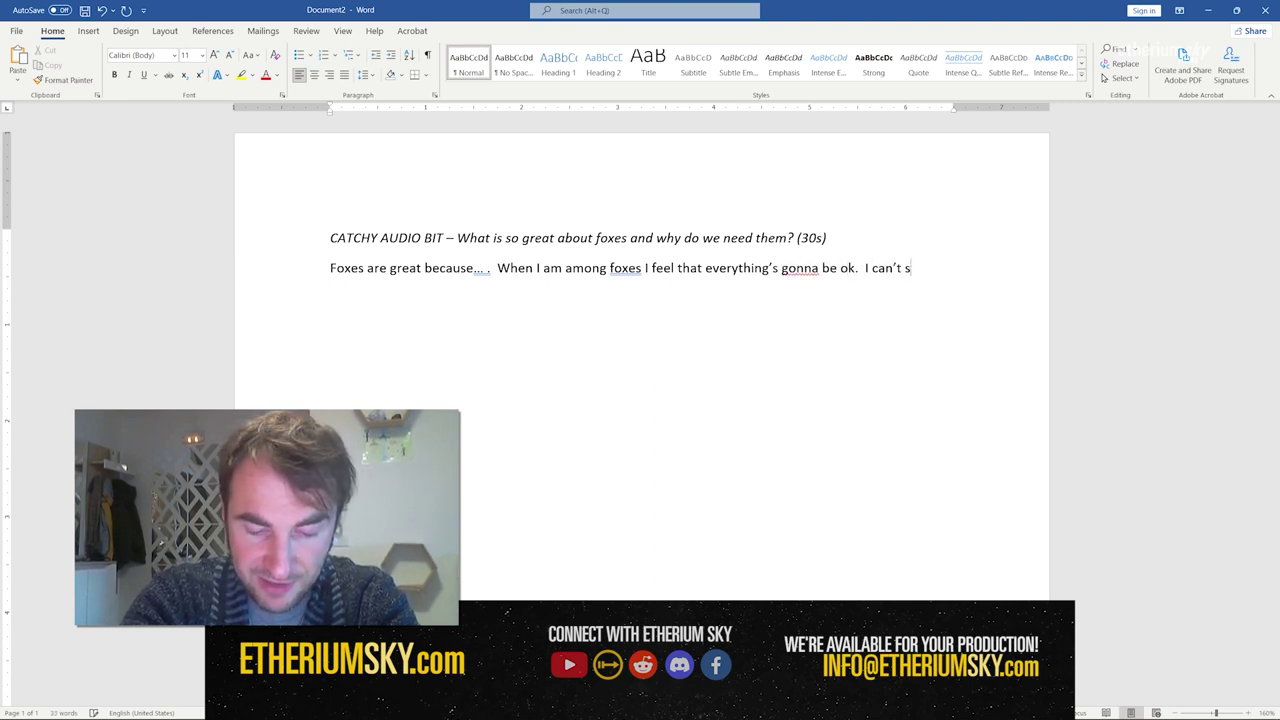
Complete the sentence as "I can't stand seeing foxes suffer, that's why I decieed to open this rescue and help save those animals".
{"action": "type", "text": "tand seeing f"}
{"action": "type", "text": "oxes suffer, th"}
{"action": "type", "text": "at's why I decie"}
{"action": "type", "text": "ed to open this re"}
{"action": "type", "text": "scue and help sa"}
{"action": "type", "text": "ve those anima"}
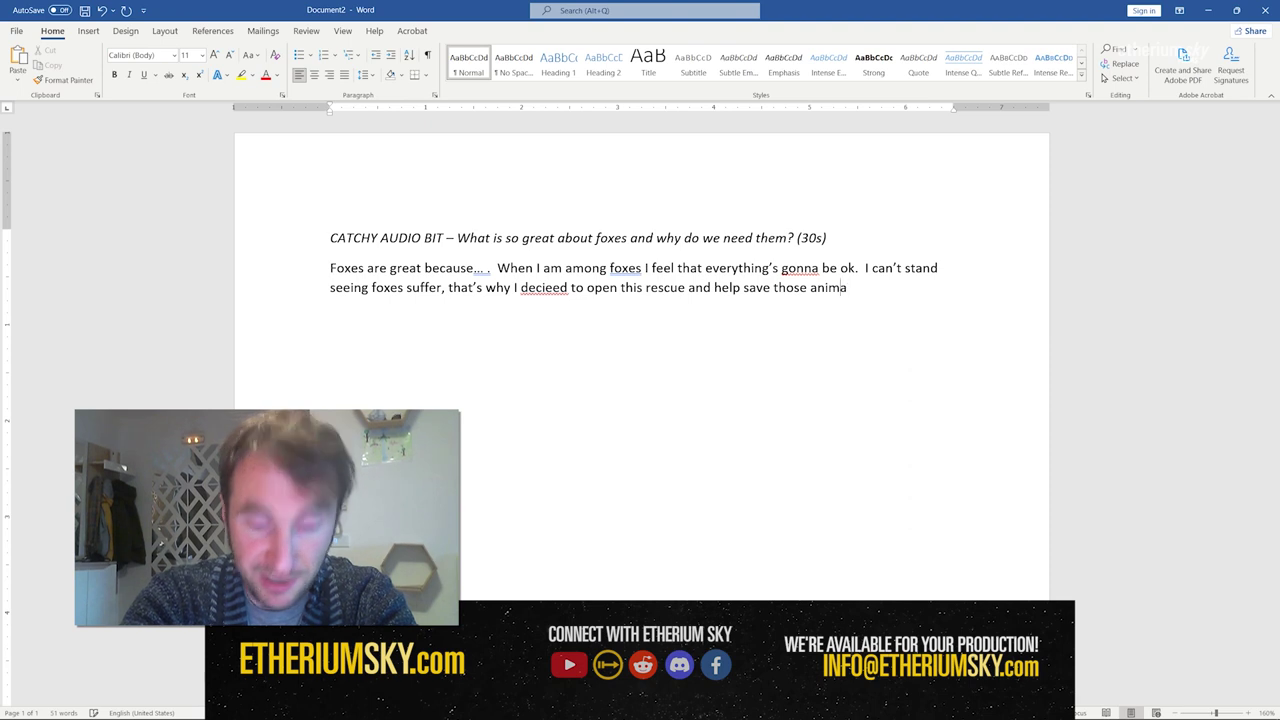
{"action": "type", "text": "ls, c"}
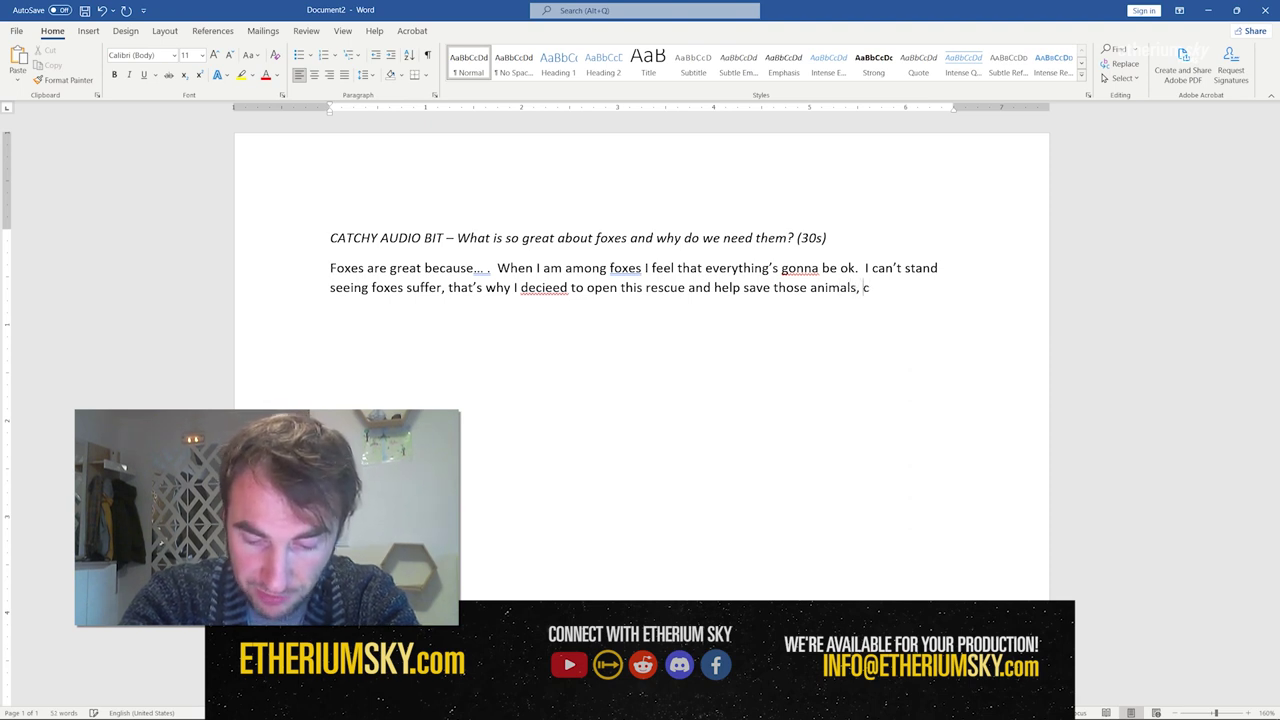
{"action": "type", "text": "  I want to care"}
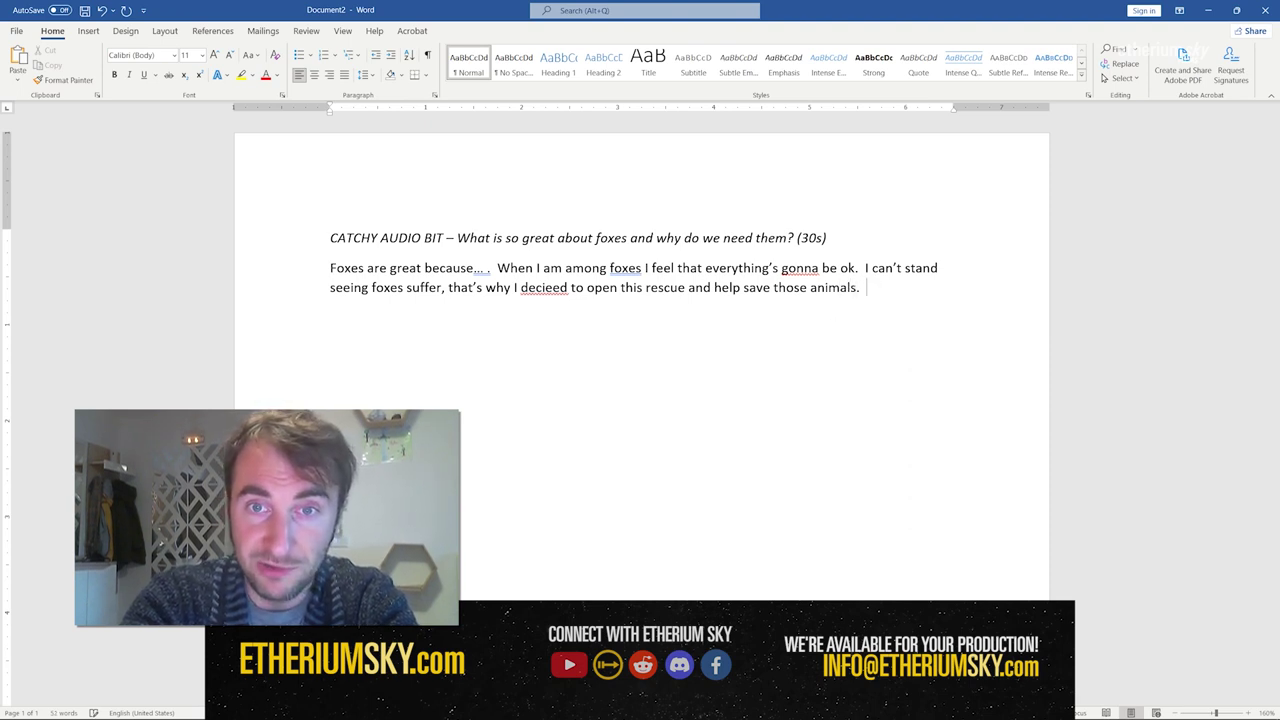
{"action": "key", "text": "BackSpace"}
{"action": "key", "text": "BackSpace"}
{"action": "key", "text": "BackSpace"}
{"action": "key", "text": "BackSpace"}
{"action": "key", "text": "BackSpace"}
{"action": "key", "text": "BackSpace"}
{"action": "key", "text": "BackSpace"}
{"action": "key", "text": "BackSpace"}
{"action": "key", "text": "BackSpace"}
{"action": "key", "text": "BackSpace"}
{"action": "key", "text": "BackSpace"}
{"action": "key", "text": "BackSpace"}
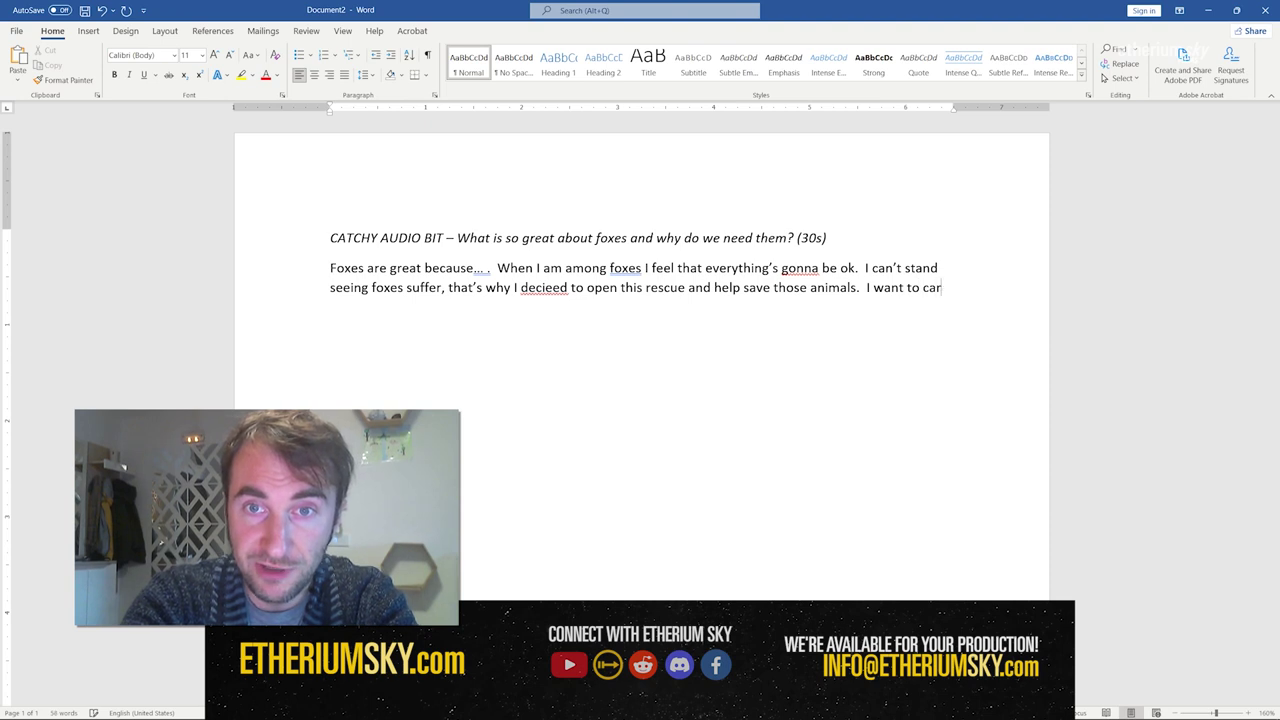
Continue the foxes answer with the sentence "I care for them, I find them safe healthy, permanent homes.".
{"action": "type", "text": "care for t"}
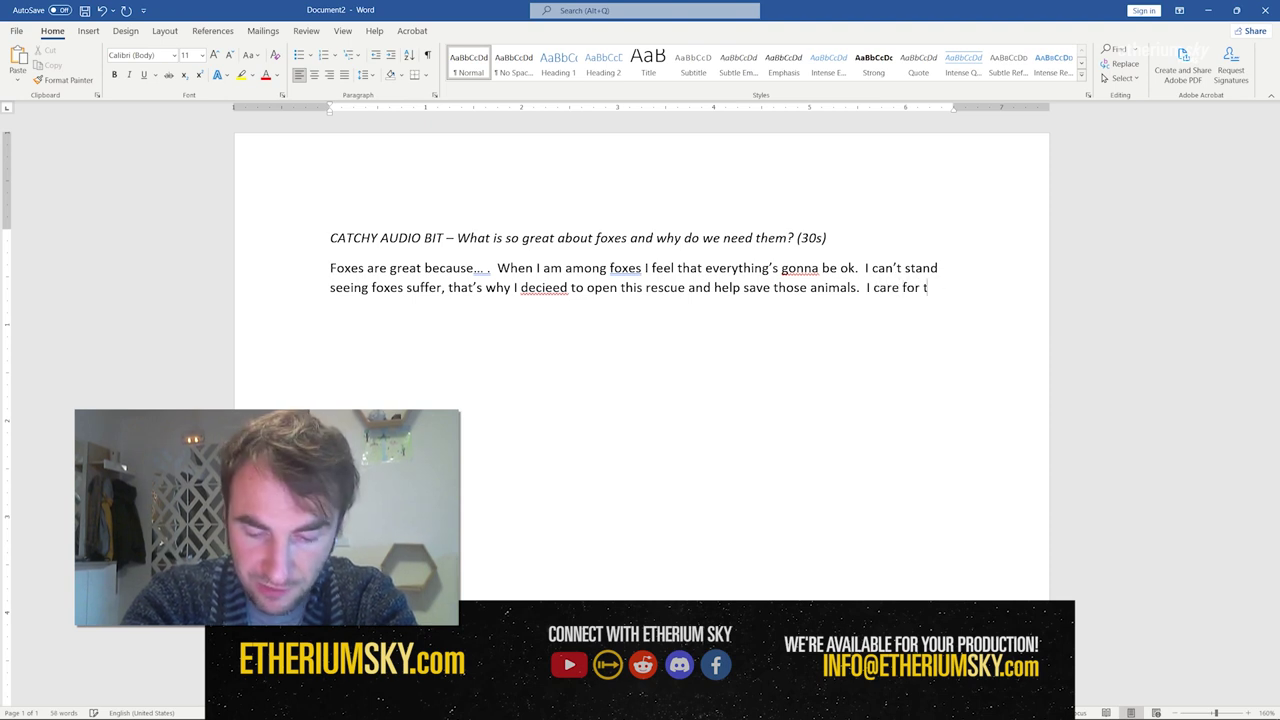
{"action": "type", "text": "hem, I find them "}
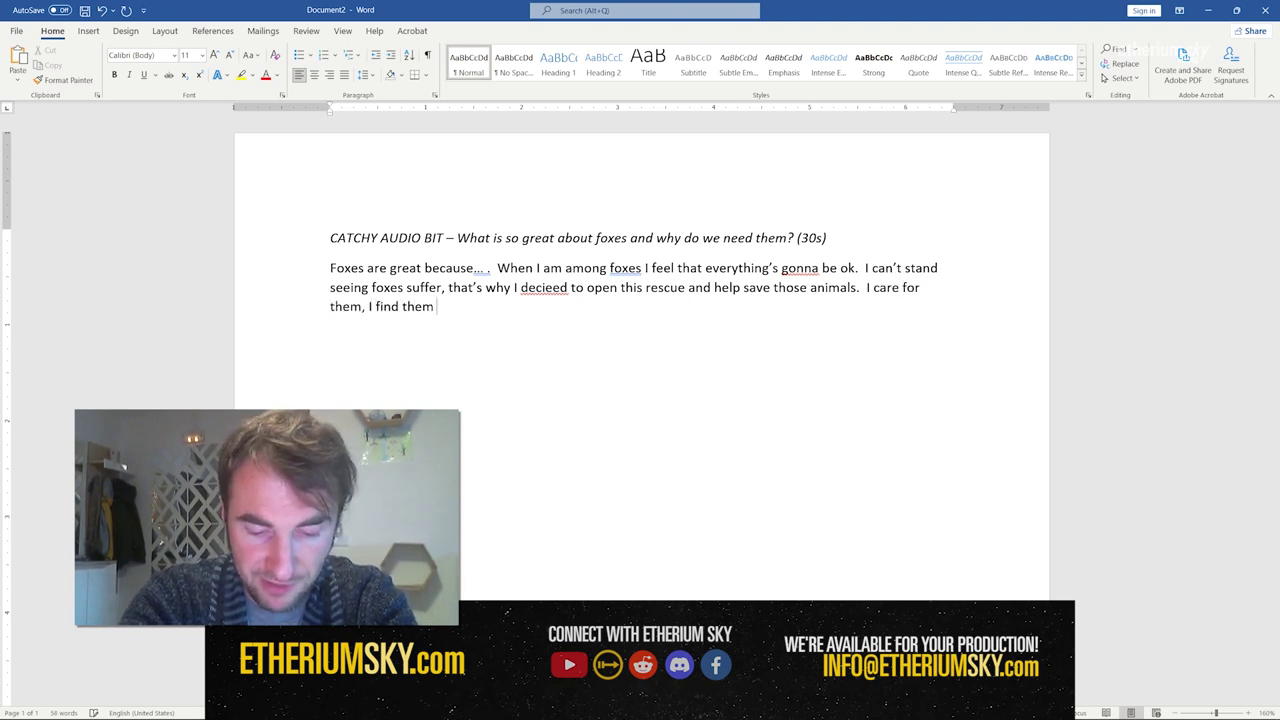
{"action": "type", "text": "safe healthy,"}
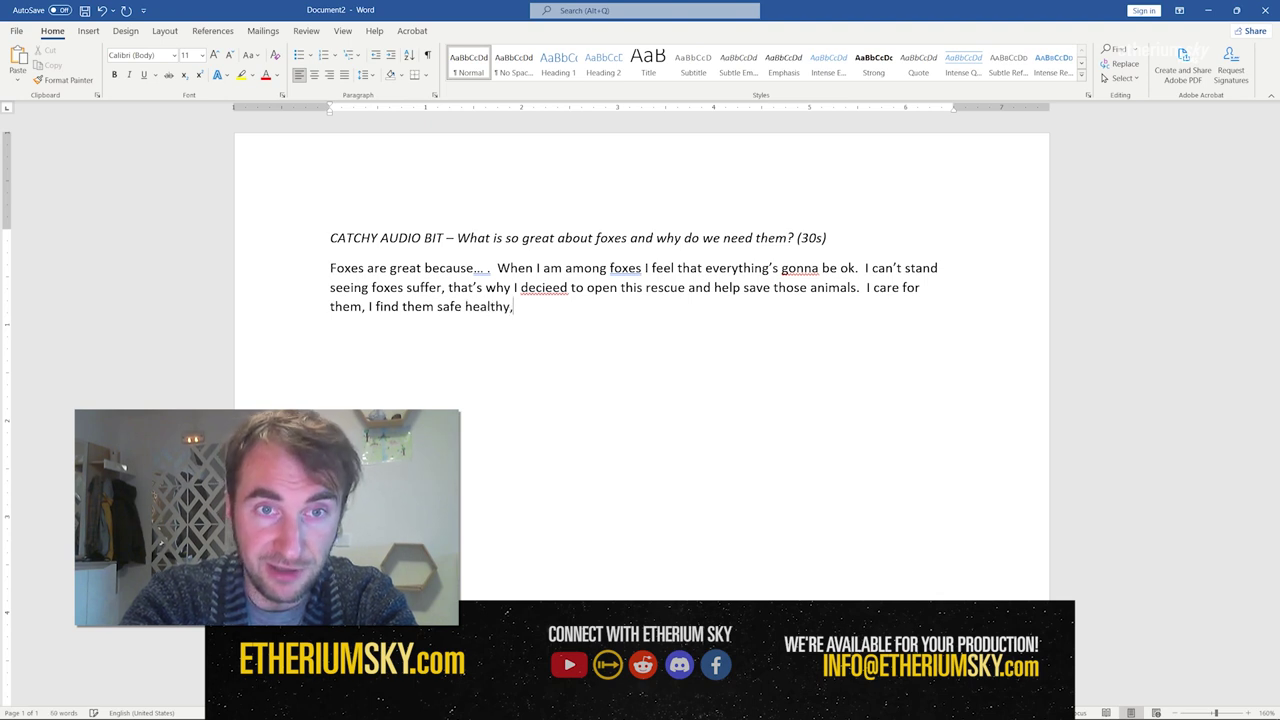
{"action": "type", "text": " permanent homes."}
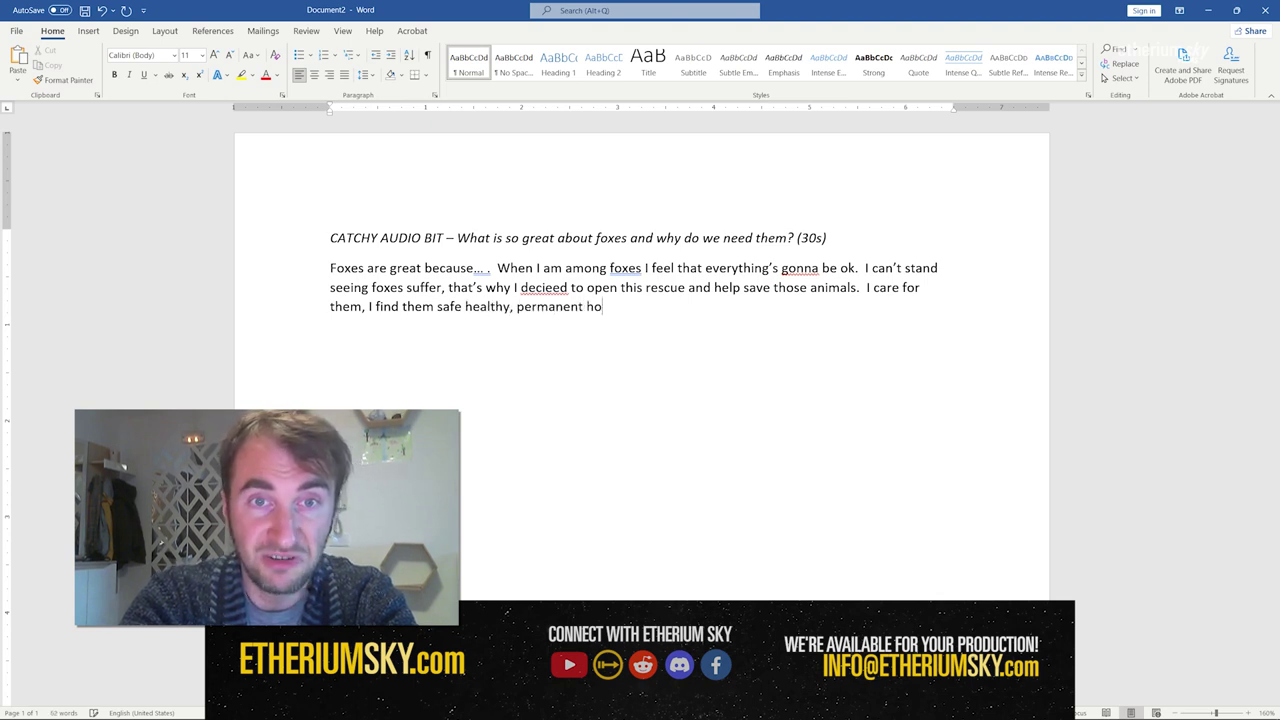
Correct the misspelled word "decieed" in the answer to "decided".
{"action": "right_click", "coordinate": [545, 288]}
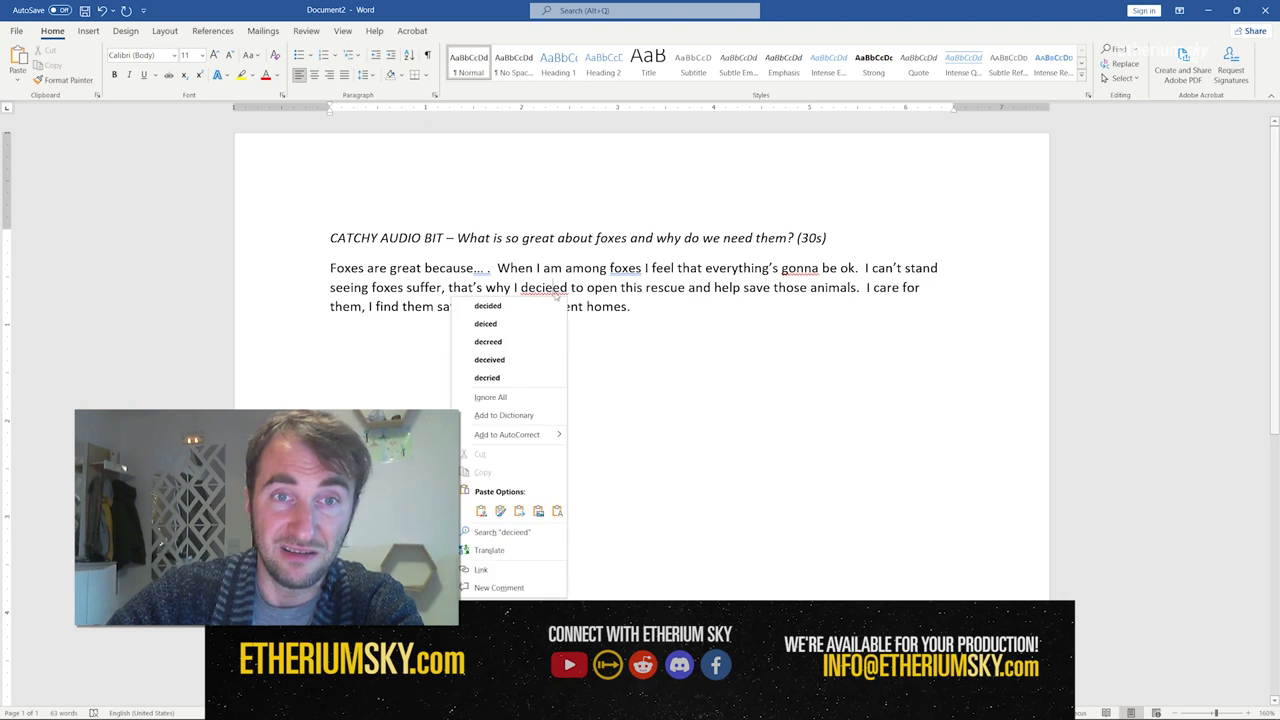
{"action": "left_click", "coordinate": [530, 300]}
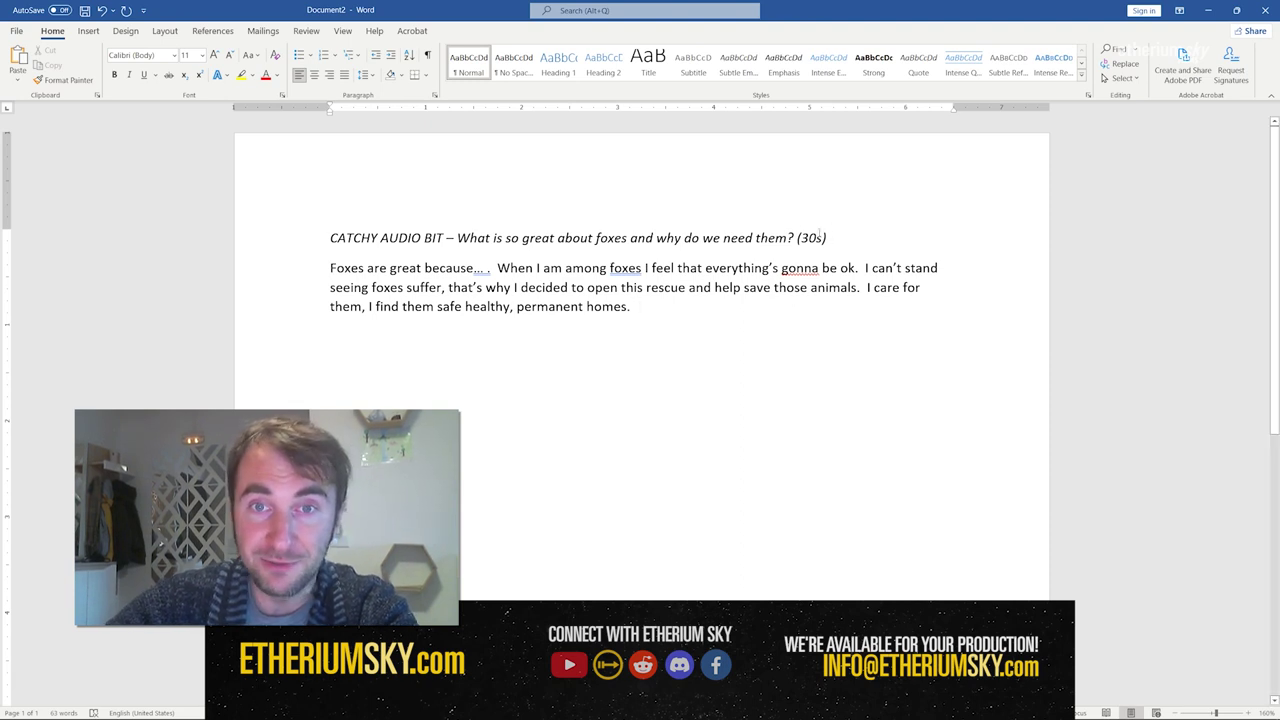
{"action": "left_click_drag", "start_coordinate": [826, 238], "coordinate": [797, 238]}
Add an italic heading "ESTABLISH MY SETTING (15s visual shots)" below the answer, leaving a blank line between them.
{"action": "left_click", "coordinate": [730, 306]}
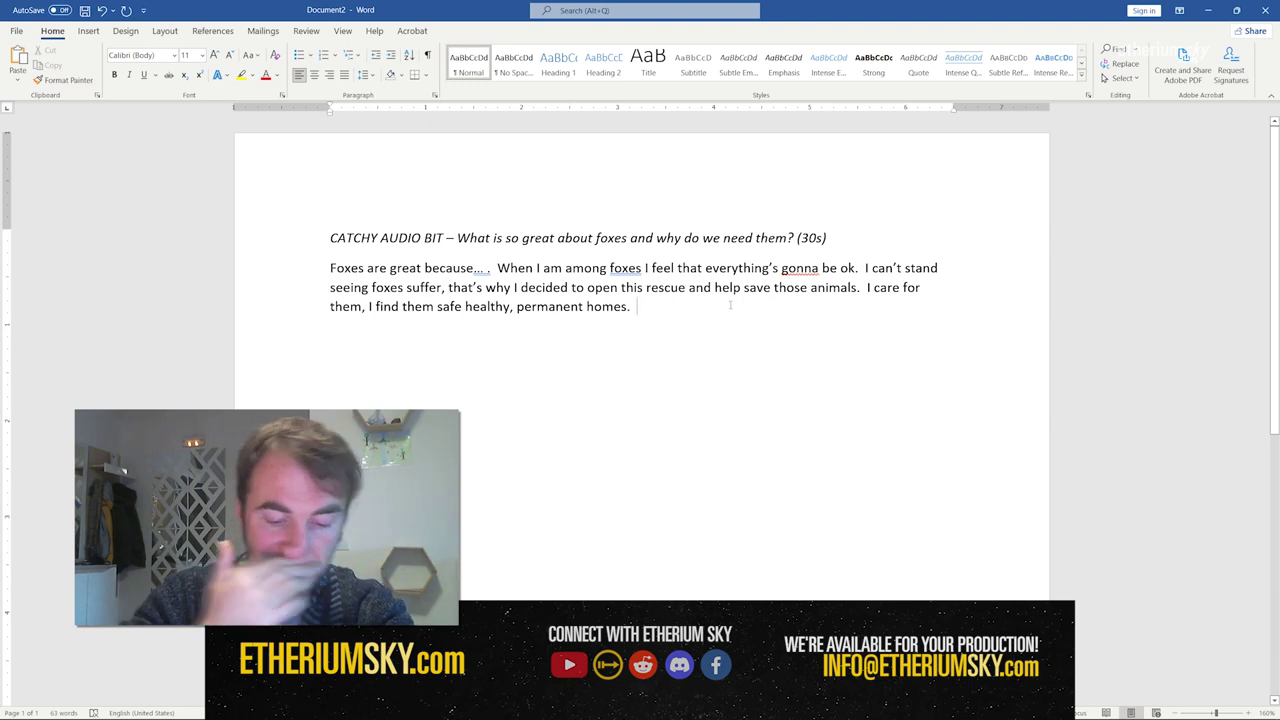
{"action": "key", "text": "Return"}
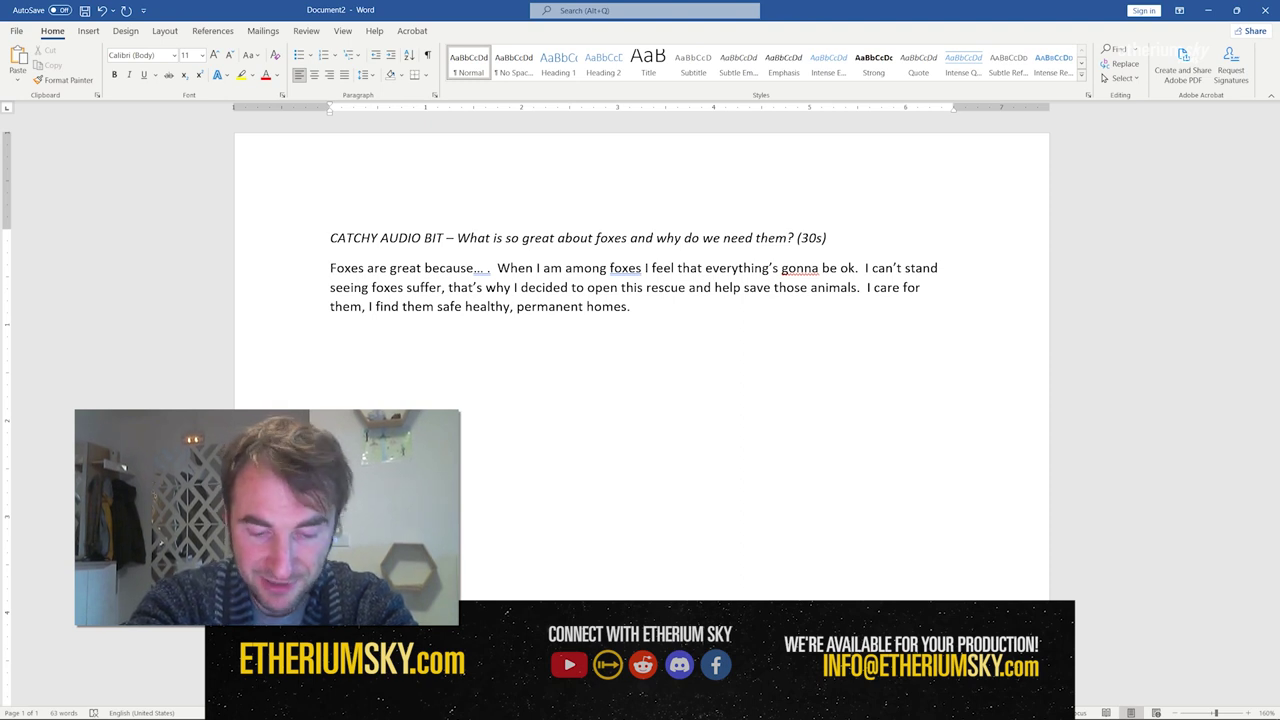
{"action": "key", "text": "ctrl+i"}
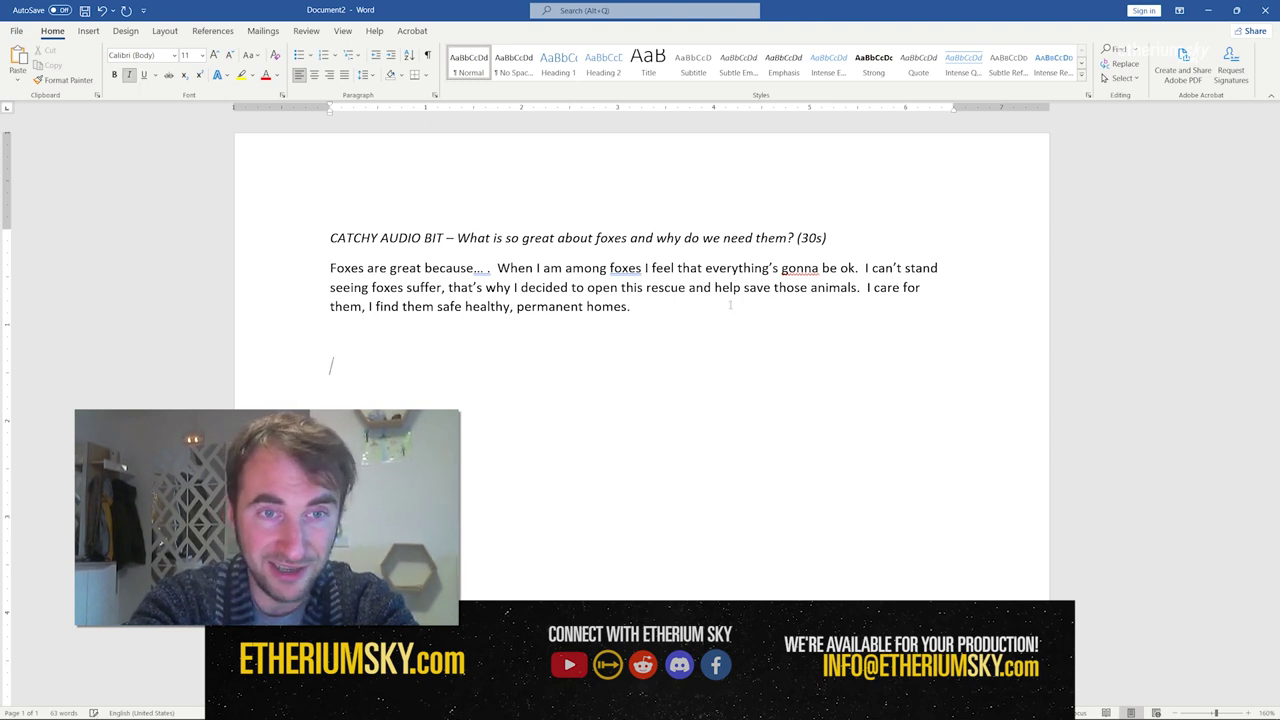
{"action": "type", "text": "ESTABLISH MY"}
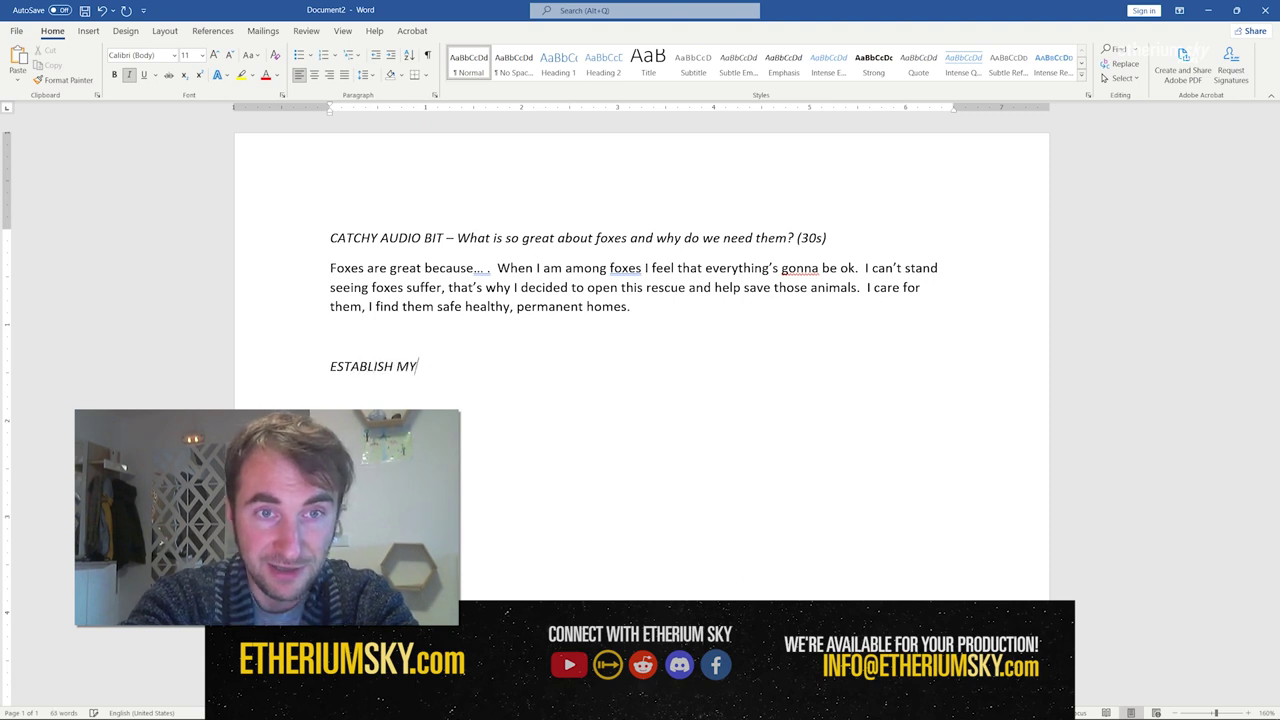
{"action": "type", "text": " SETTING ("}
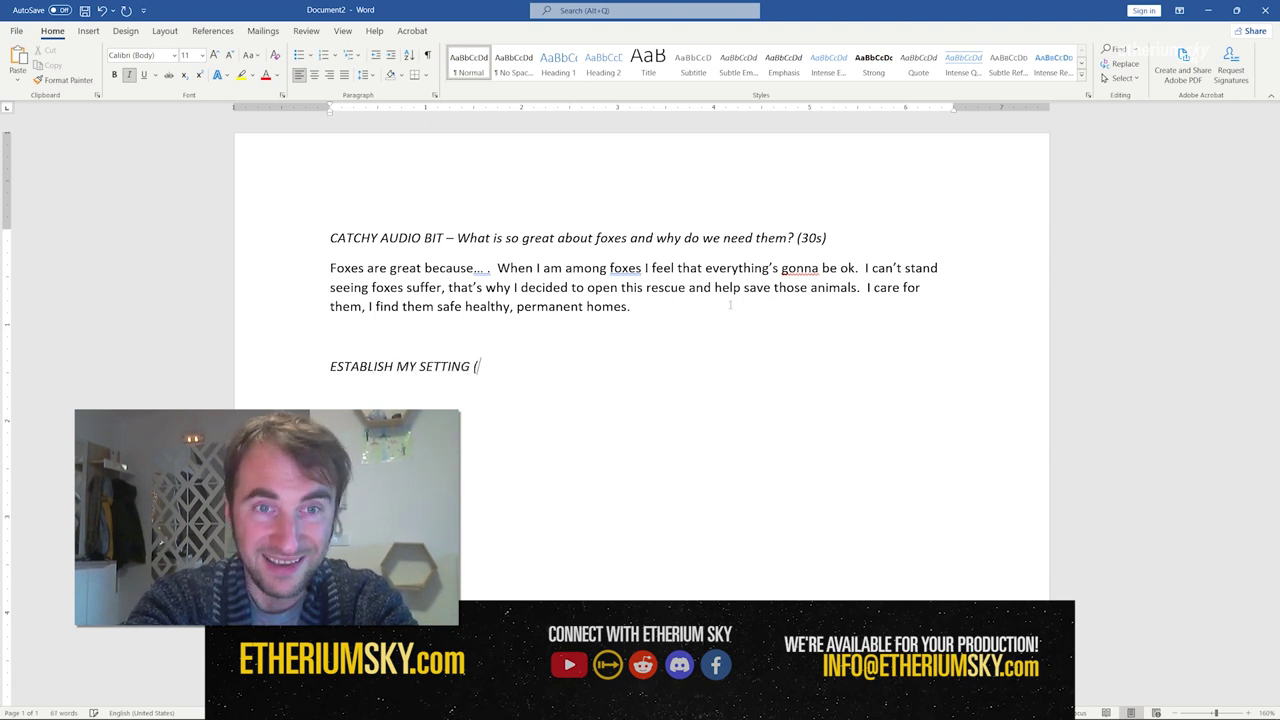
{"action": "type", "text": "15s "}
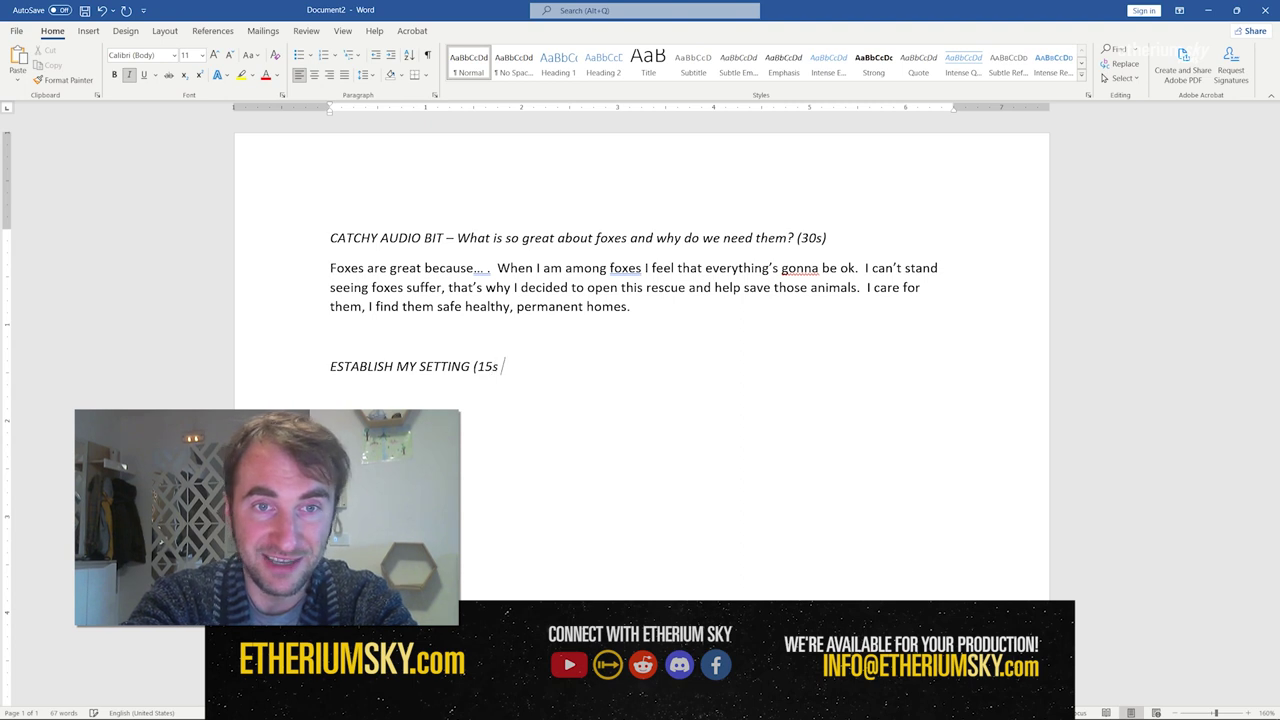
{"action": "type", "text": "visual shots)"}
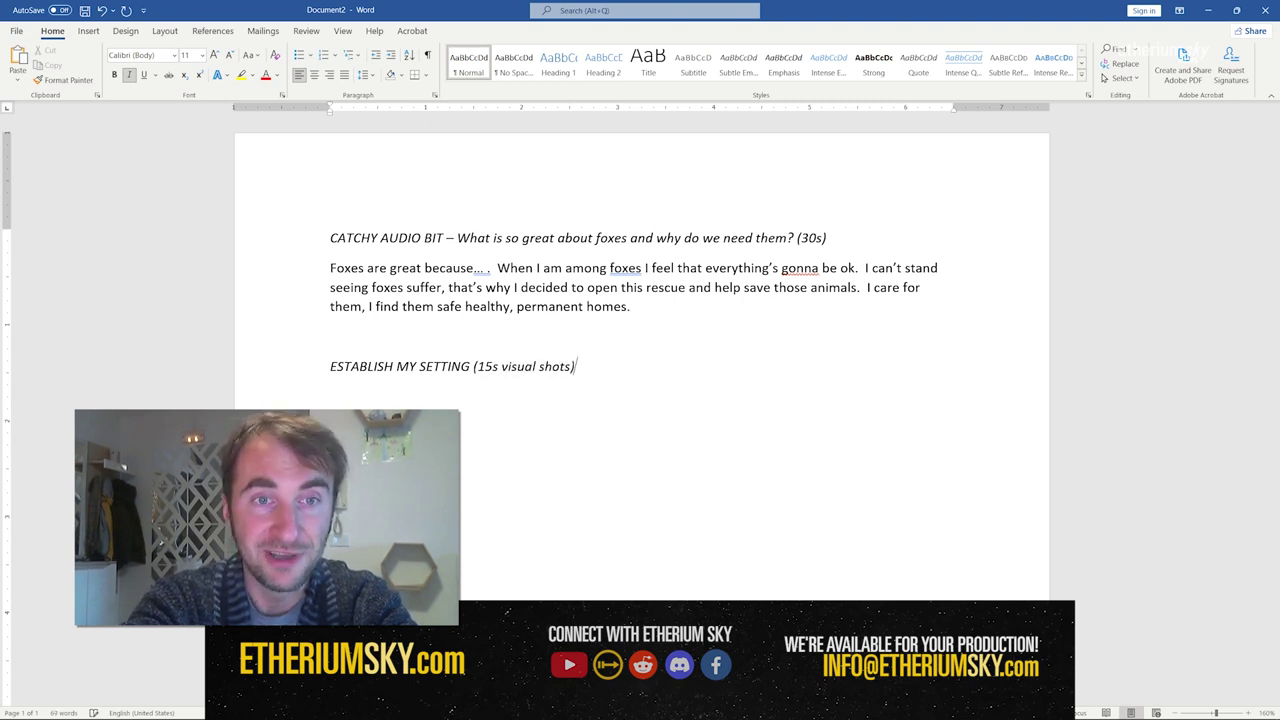
Add another italic heading below the setting heading, made of the rescue founder's first name in capitals followed by "'S BGD".
{"action": "key", "text": "Return"}
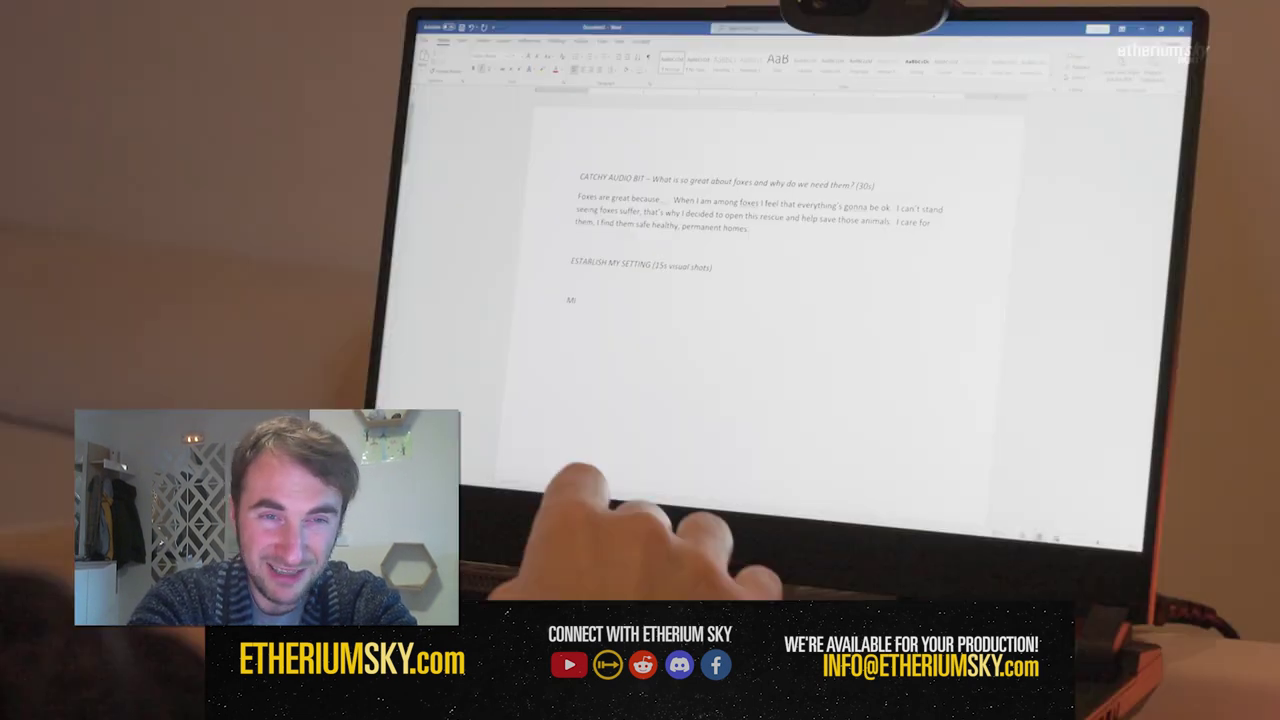
{"action": "type", "text": "MIKAYLA"}
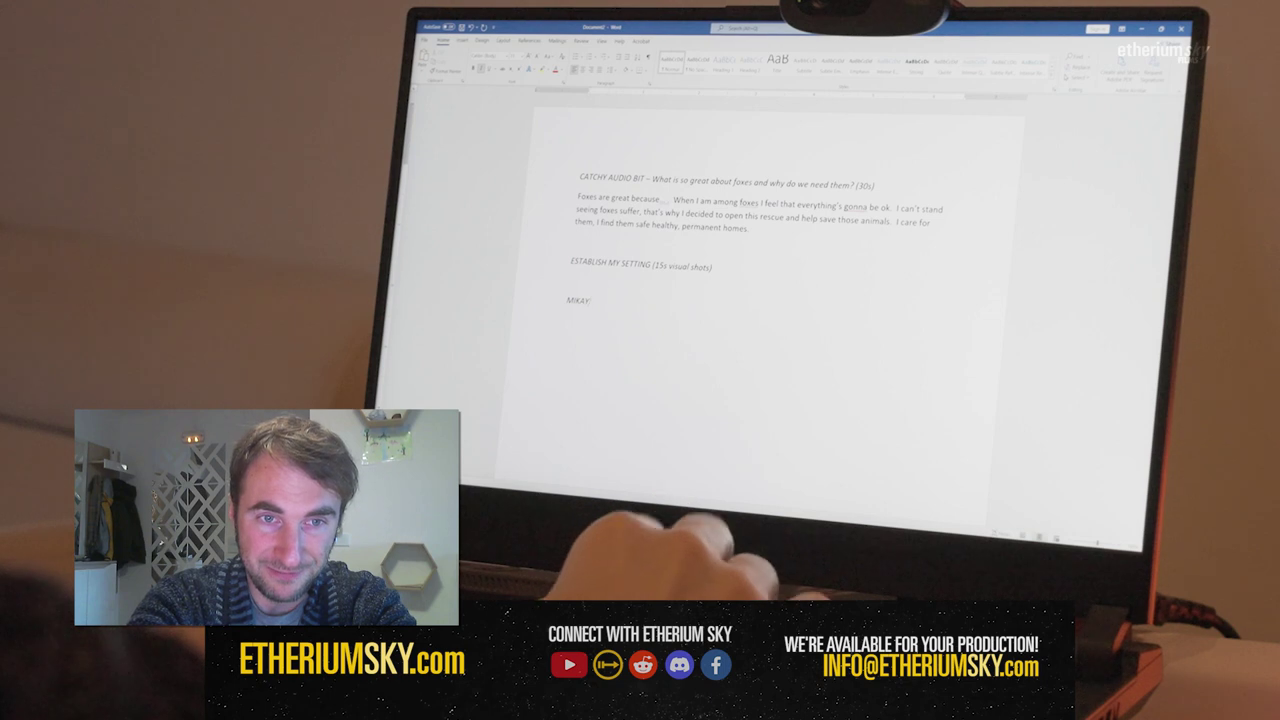
{"action": "type", "text": "'S BGD"}
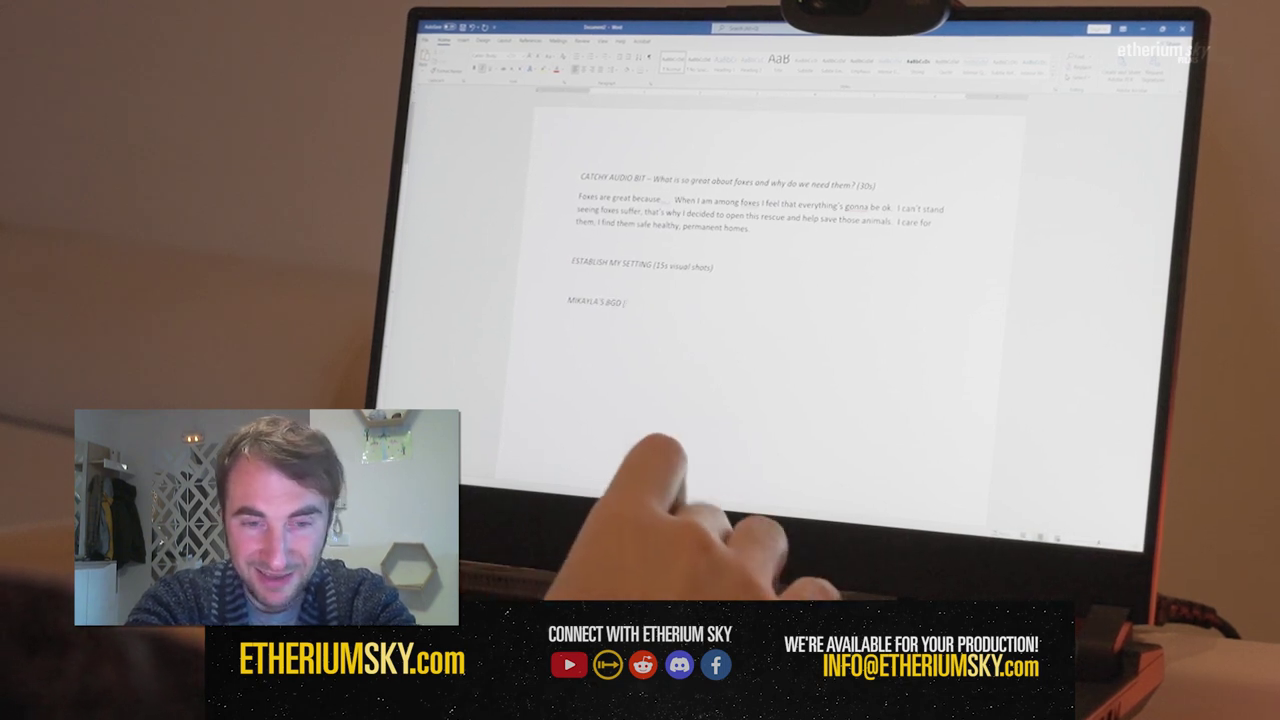
{"action": "type", "text": " ("}
{"action": "key", "text": "BackSpace"}
{"action": "key", "text": "BackSpace"}
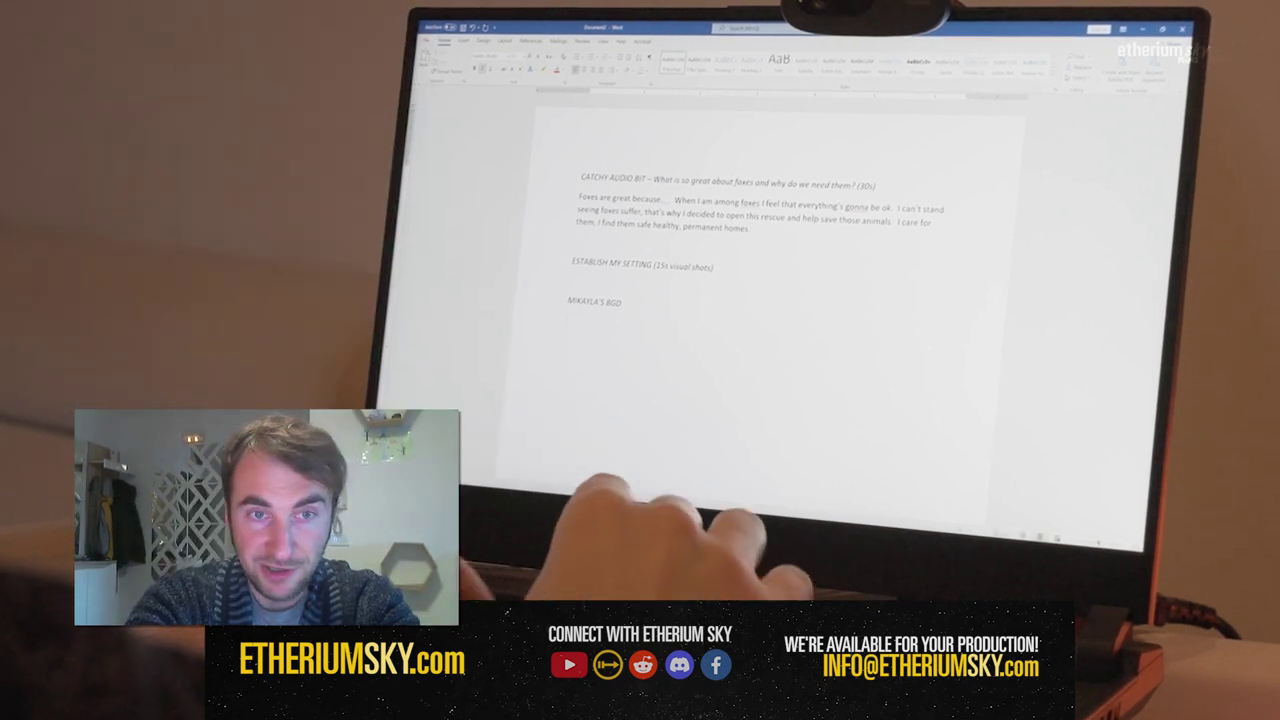
Begin the background text below its heading with "I grew up in… I" and remove the italics from that line.
{"action": "type", "text": "I grew up in,"}
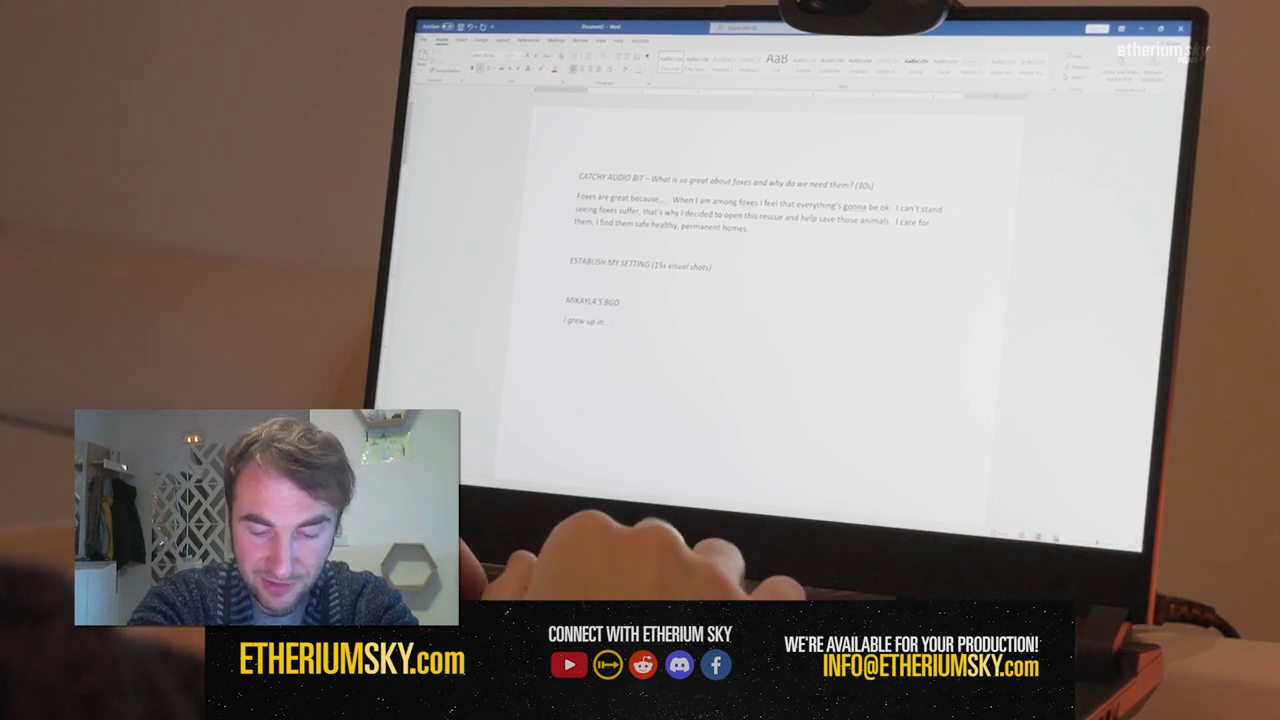
{"action": "type", "text": ".. I"}
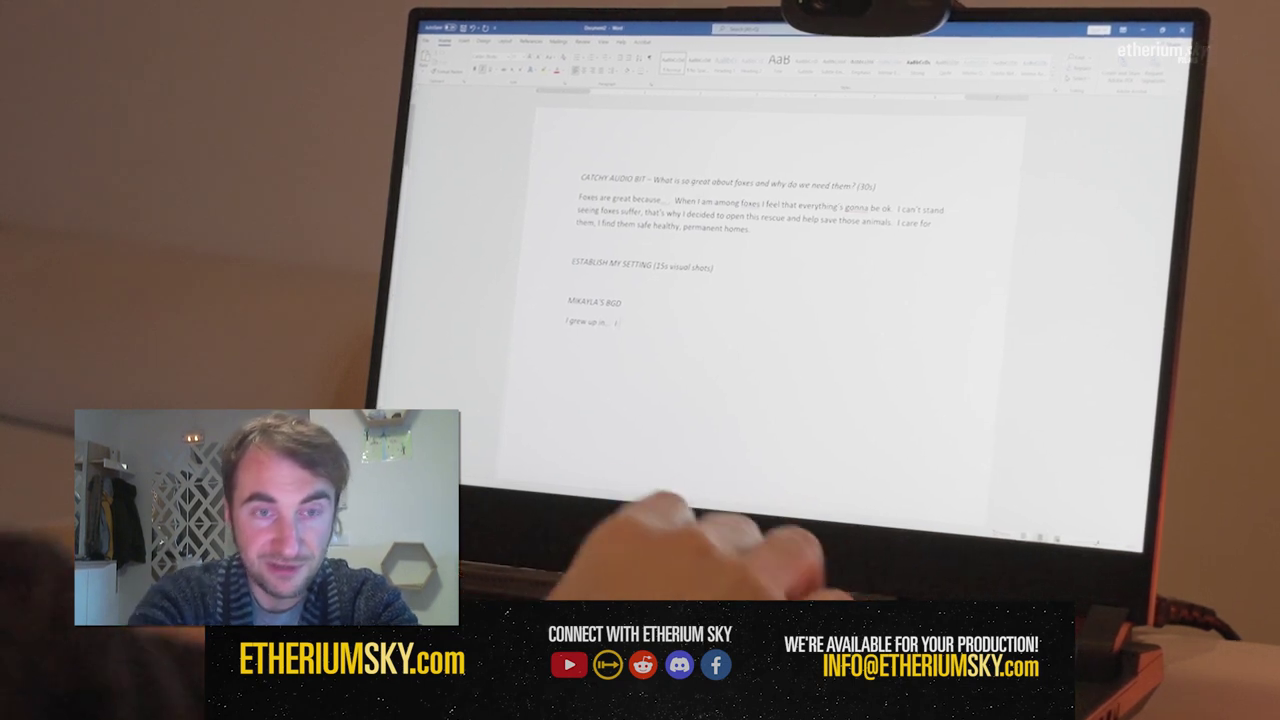
{"action": "key", "text": "ctrl+shift+Left"}
{"action": "key", "text": "ctrl+shift+Left"}
{"action": "key", "text": "ctrl+shift+Left"}
{"action": "key", "text": "ctrl+shift+Left"}
{"action": "key", "text": "ctrl+shift+Left"}
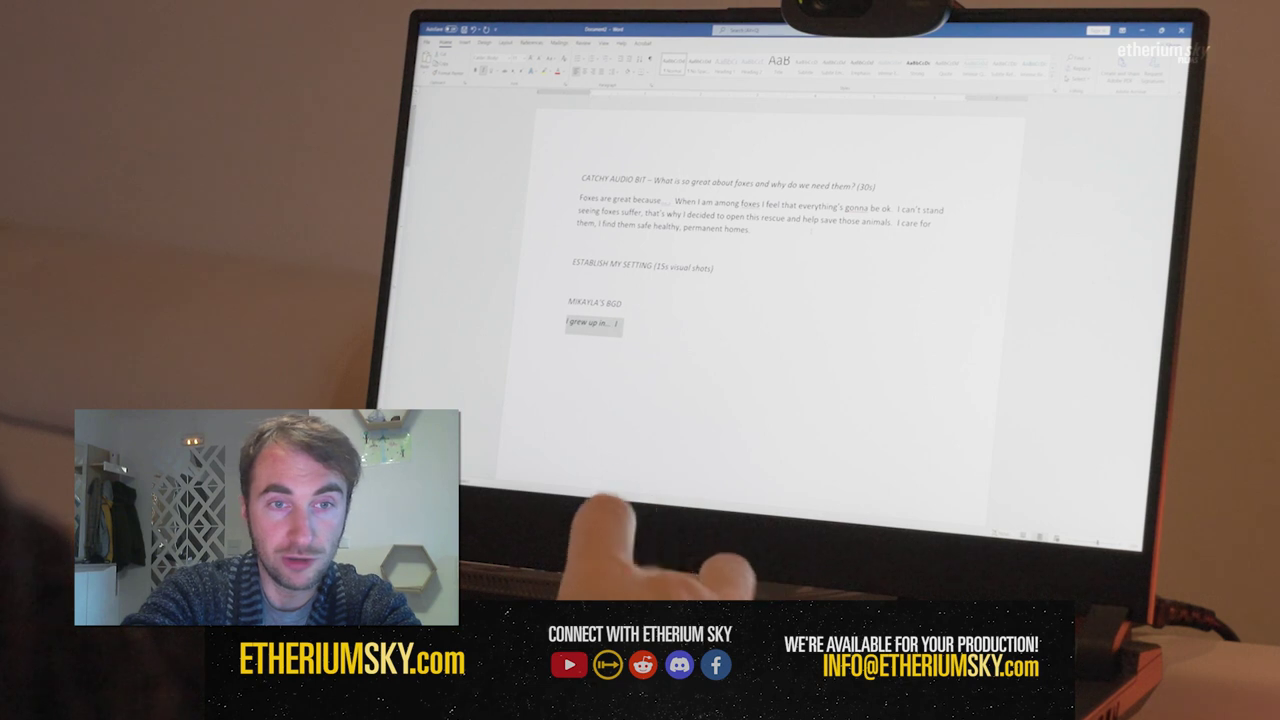
{"action": "key", "text": "Right"}
Complete the background sentence after "I" with "first got into contact with foxes when I was 15 and I was asked to foster a fox.".
{"action": "type", "text": "first go"}
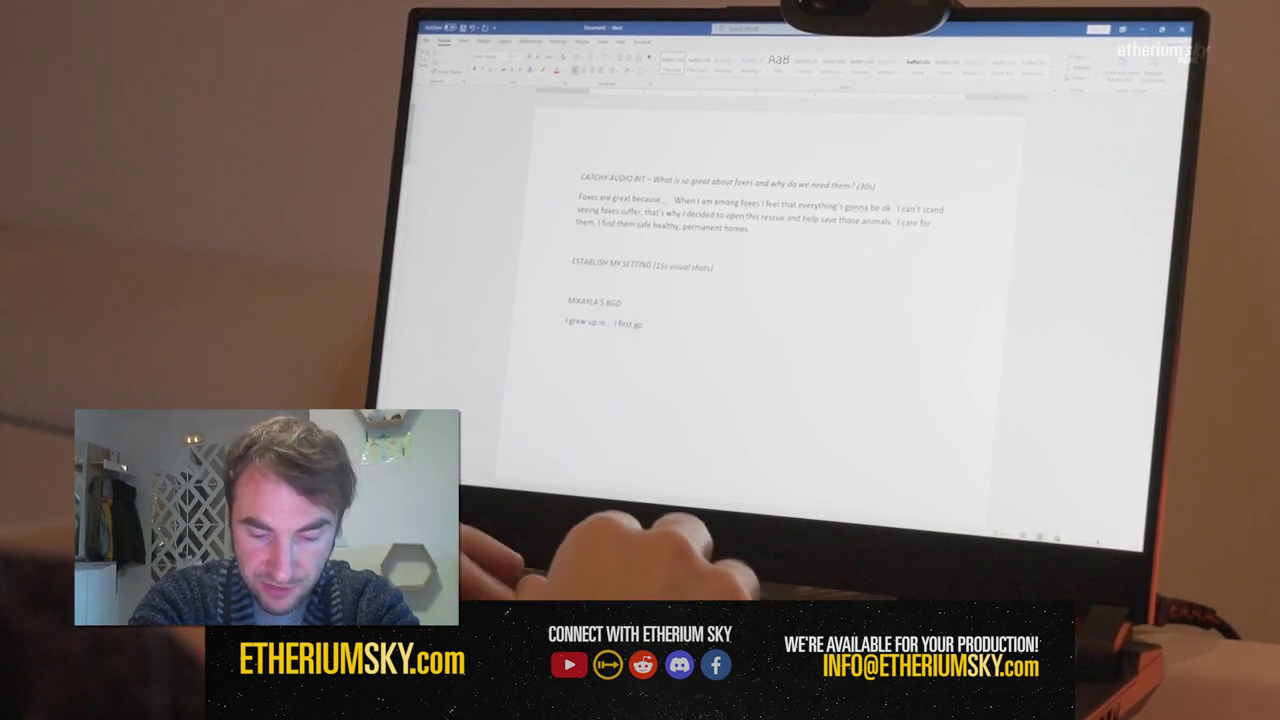
{"action": "type", "text": "t into contact wit"}
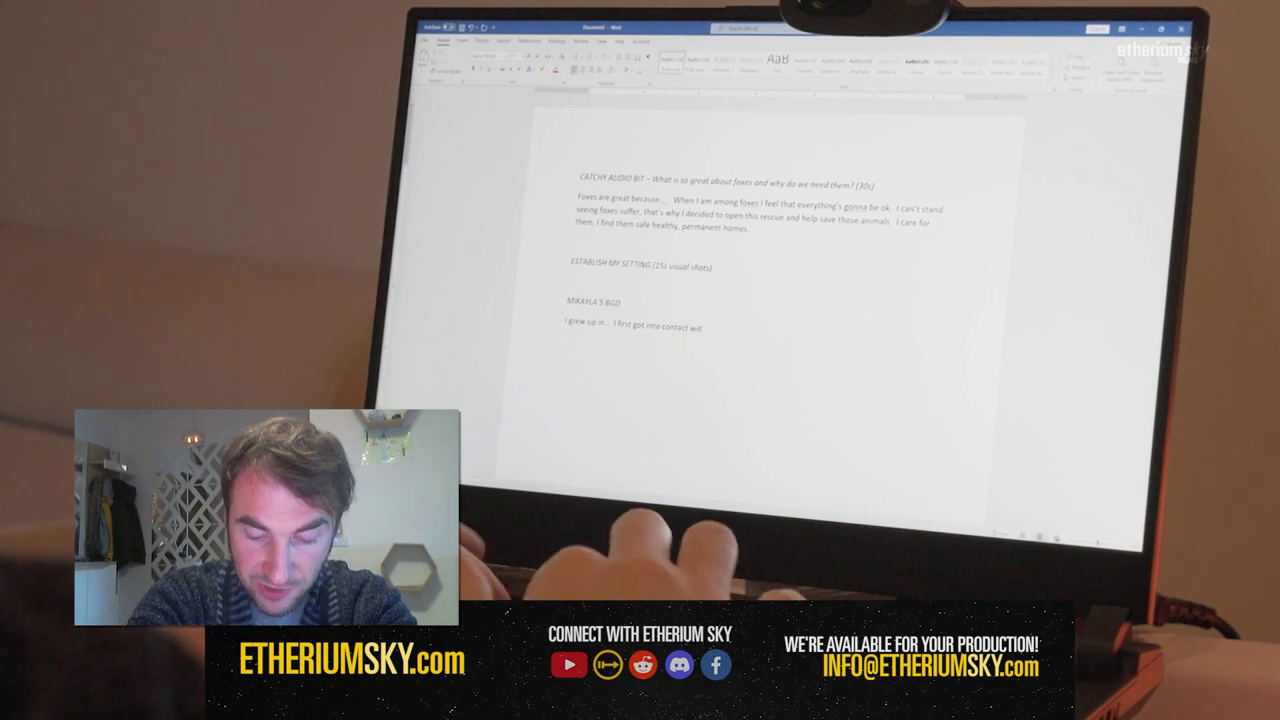
{"action": "type", "text": "h foxes when"}
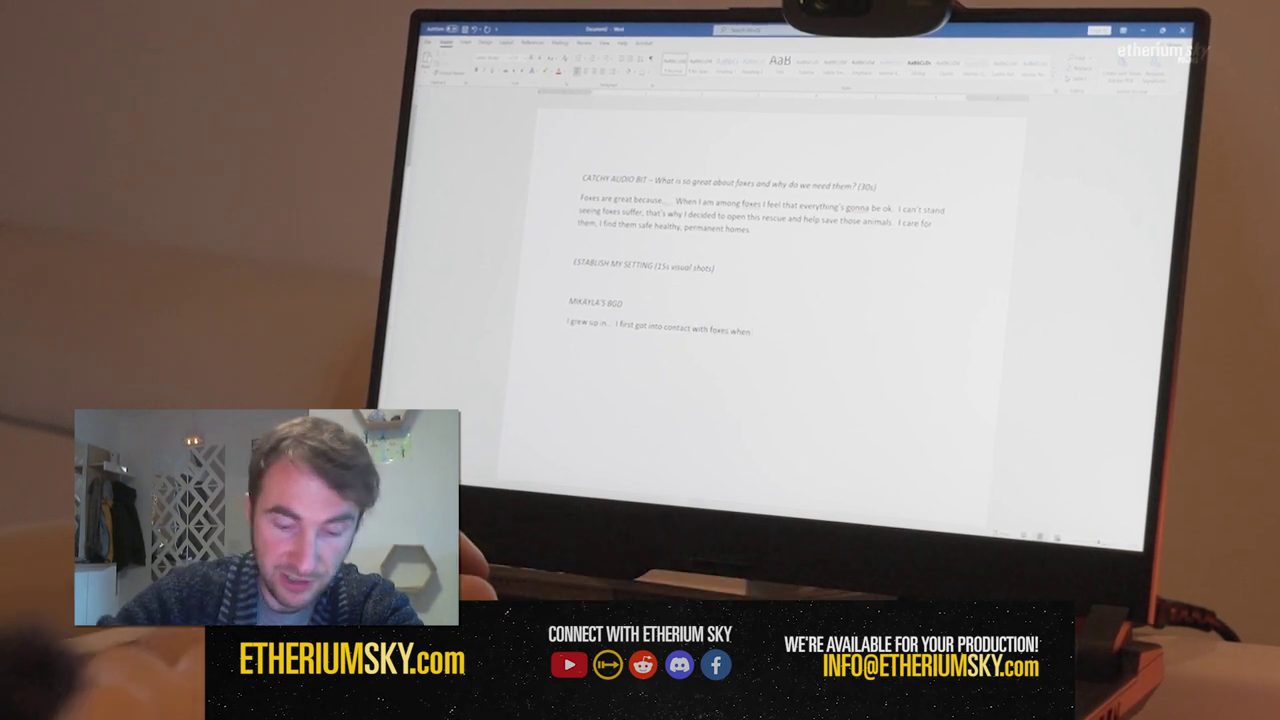
{"action": "type", "text": " I was"}
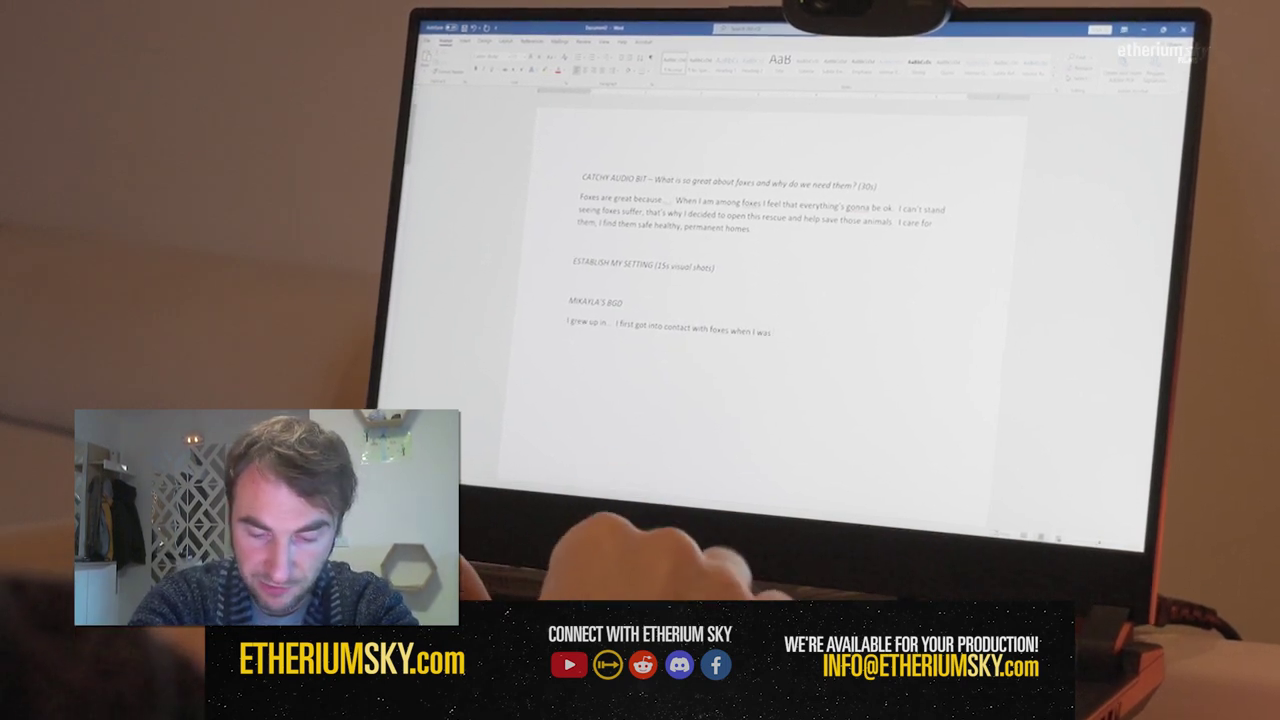
{"action": "type", "text": " 15 and I was asked to fo"}
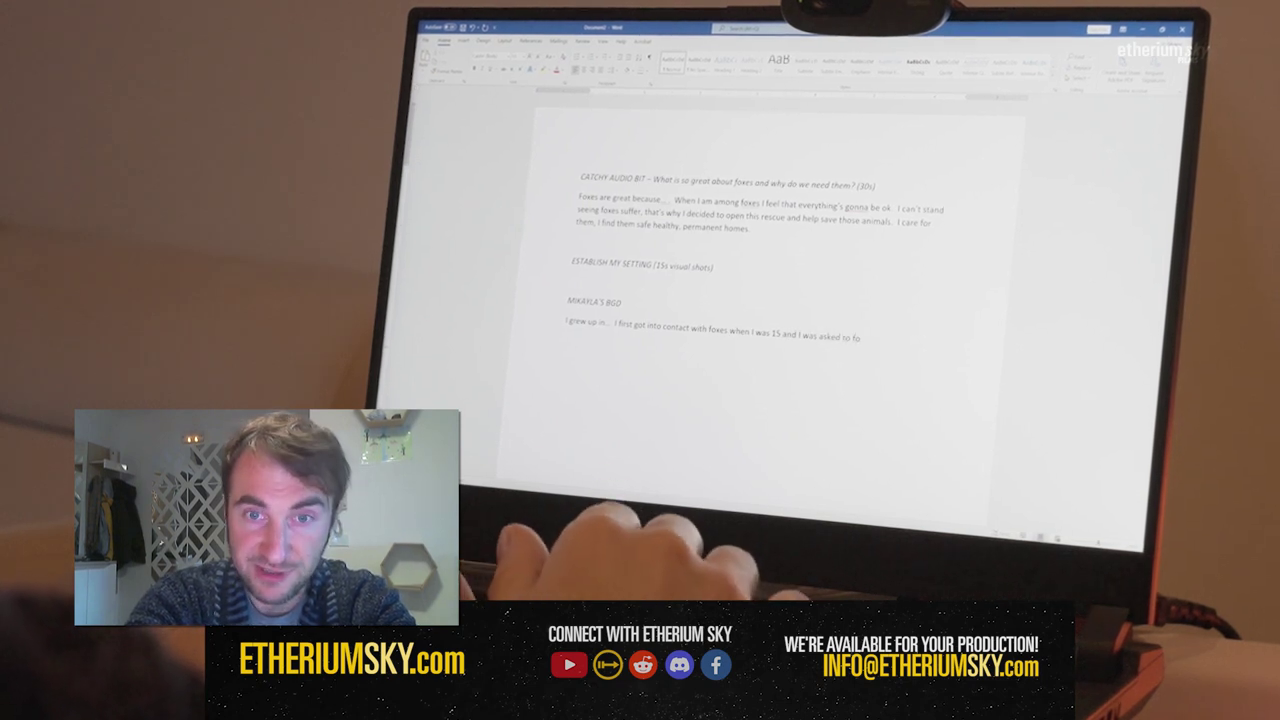
{"action": "type", "text": "ster a fox."}
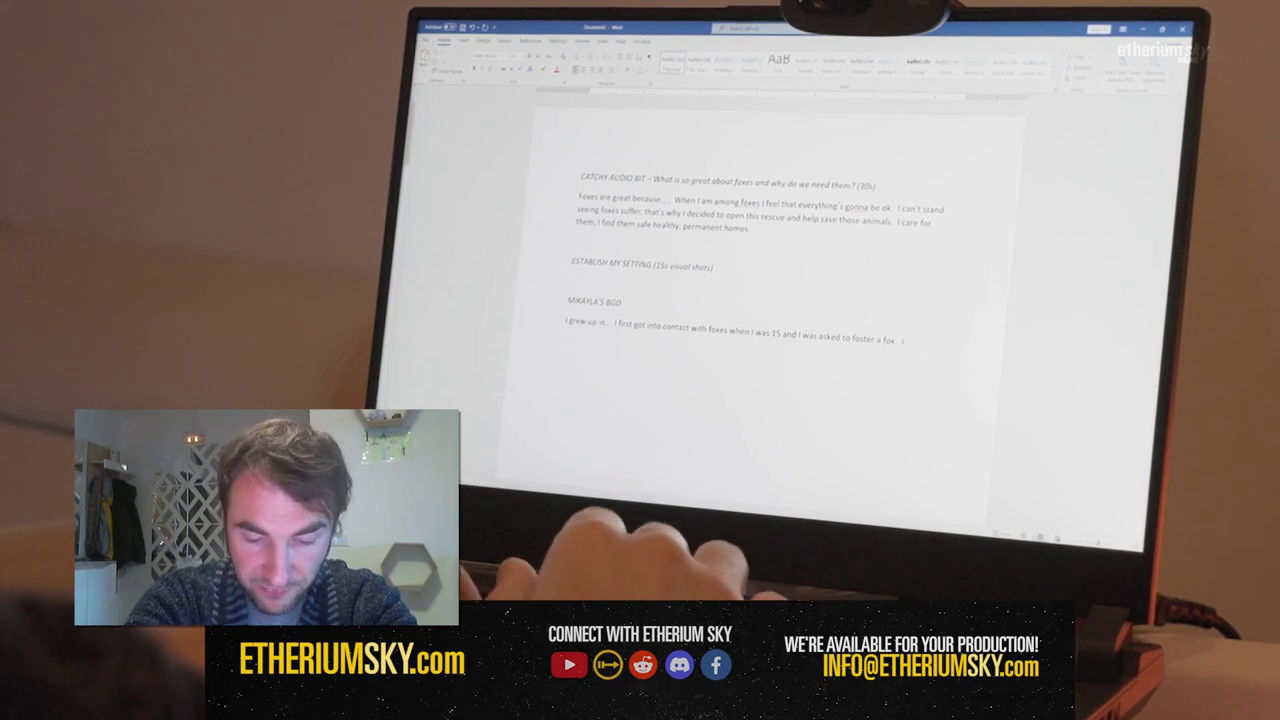
Add "I found it interesting/challenging because of…" to the end of the background text.
{"action": "type", "text": "  I found it interes"}
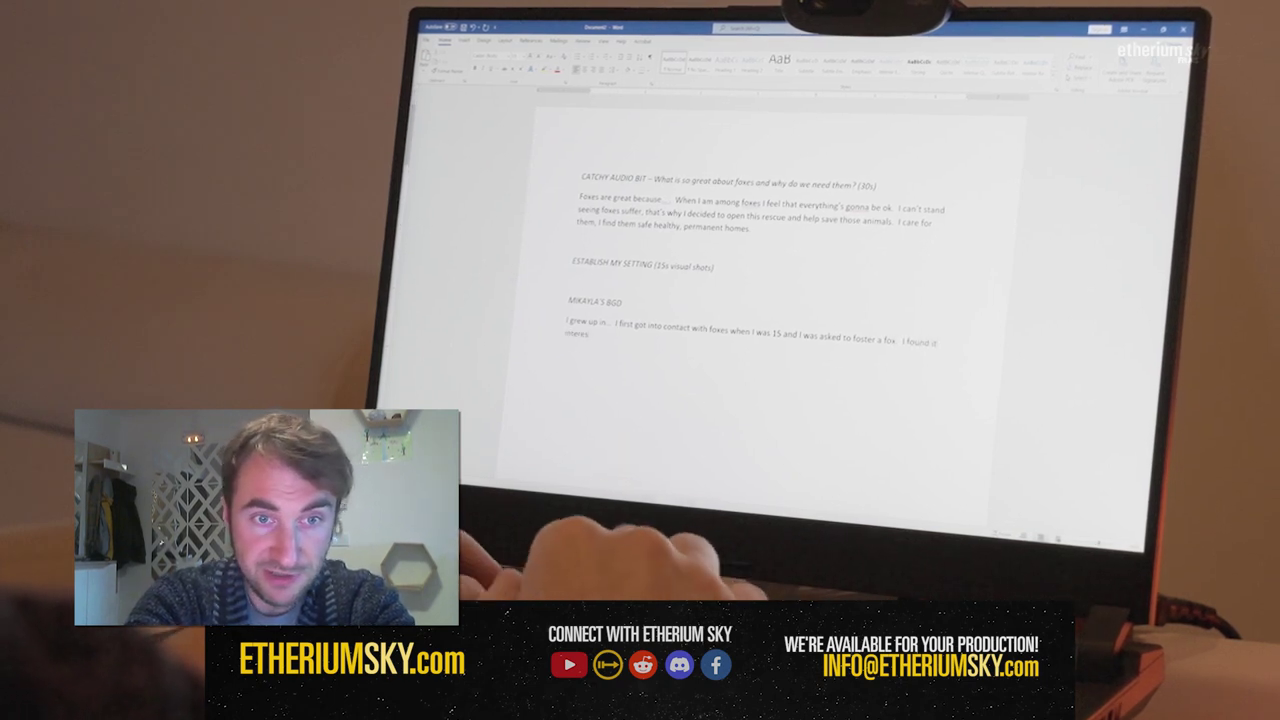
{"action": "type", "text": "ting?challeng"}
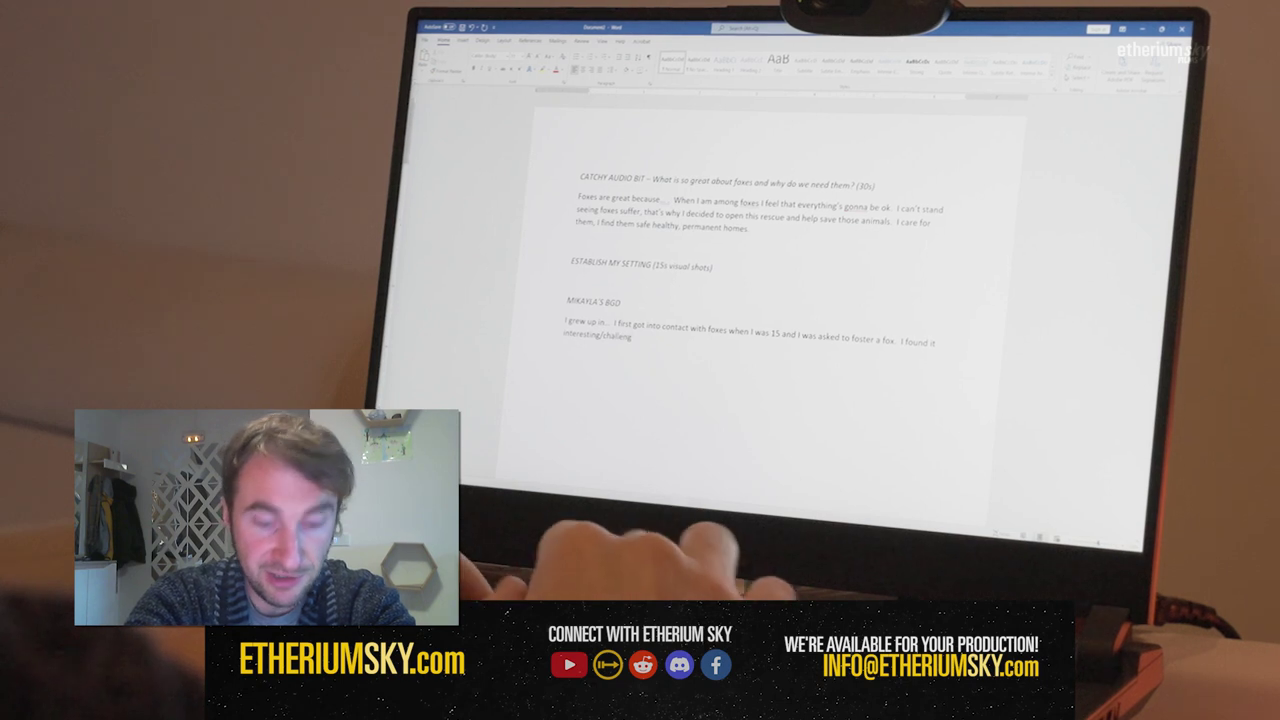
{"action": "type", "text": "ing because of..."}
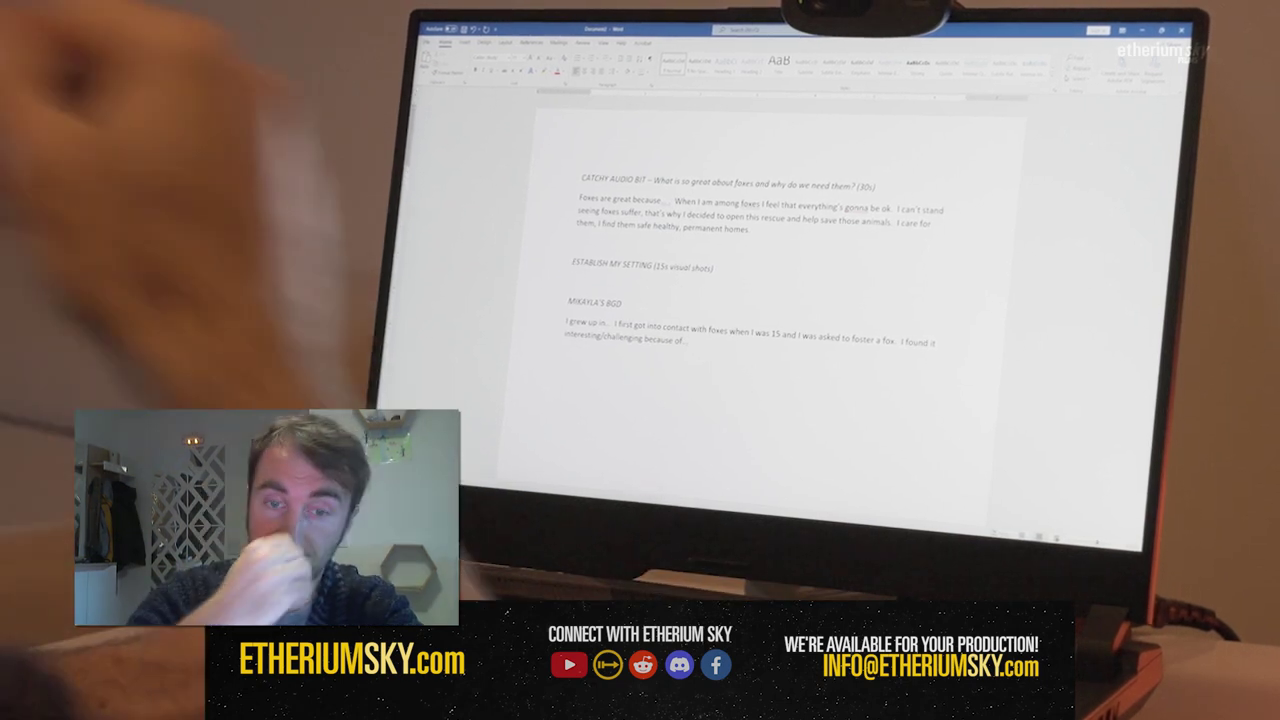
Switch to the browser and open the SaveAFox website's About page to read the founder's message.
{"action": "mouse_move", "coordinate": [700, 500]}
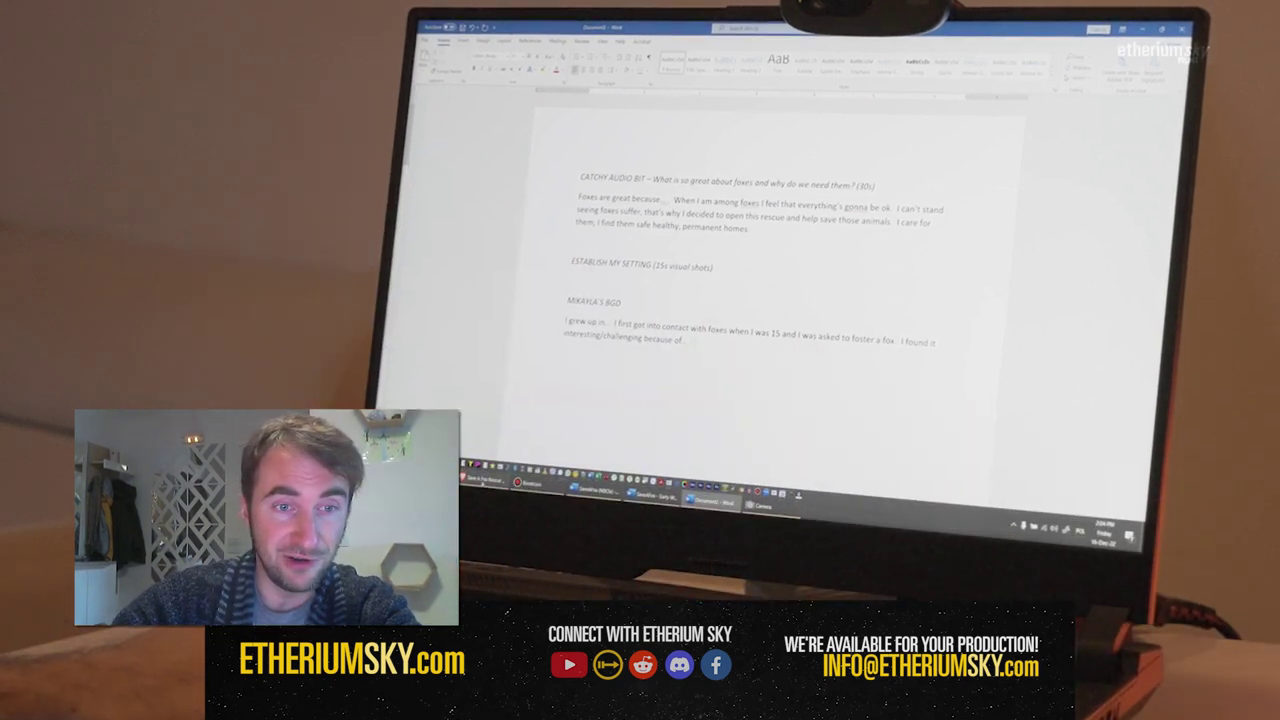
{"action": "left_click", "coordinate": [485, 479]}
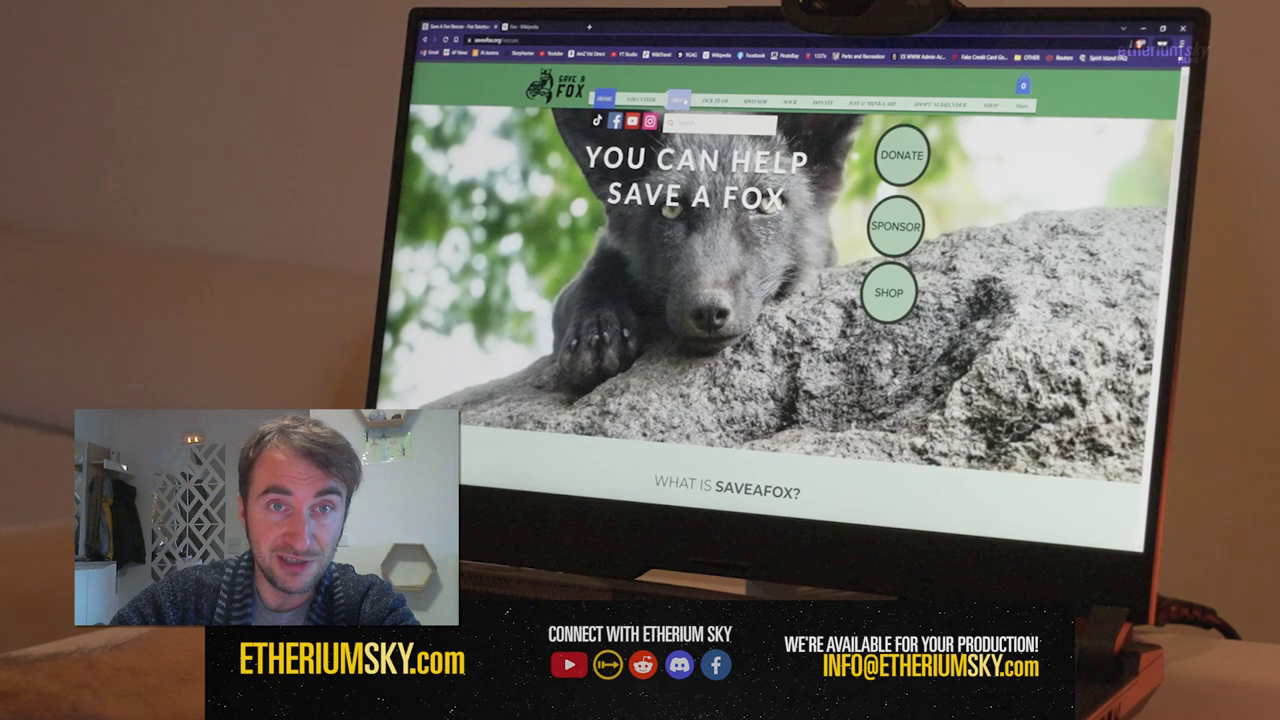
{"action": "left_click", "coordinate": [679, 100]}
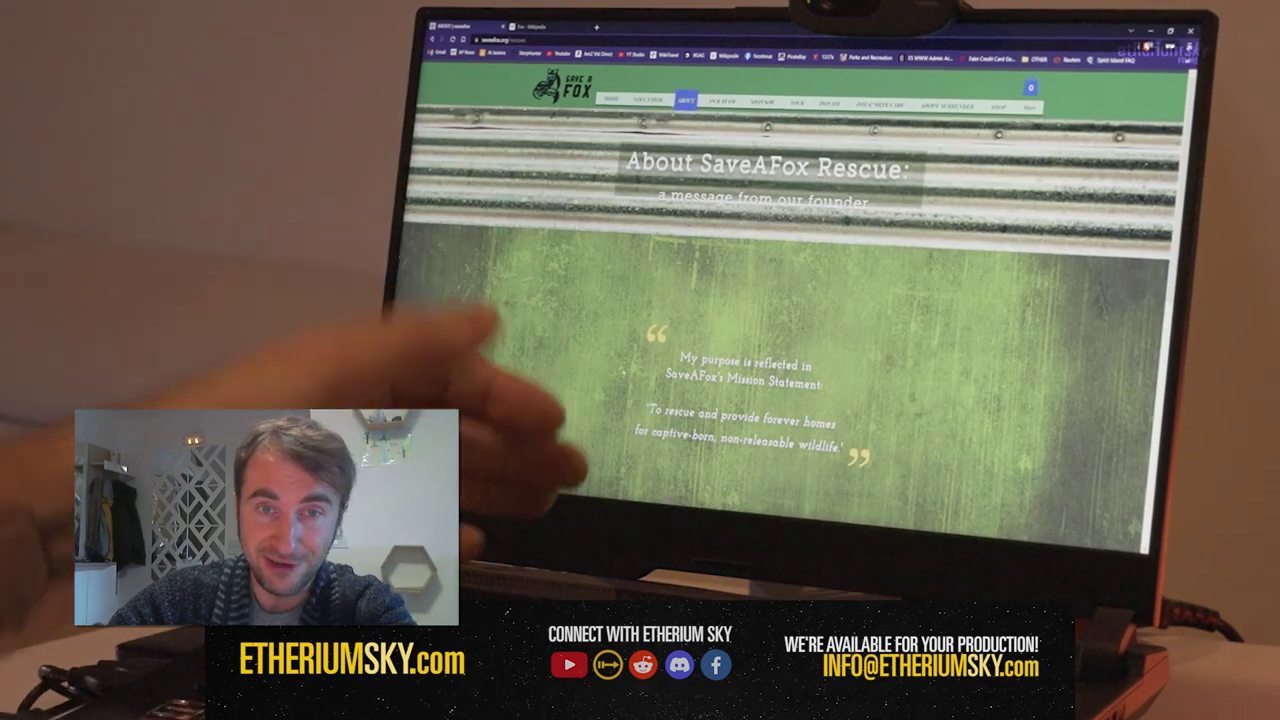
{"action": "scroll", "coordinate": [780, 350], "scroll_direction": "down", "scroll_amount": 5}
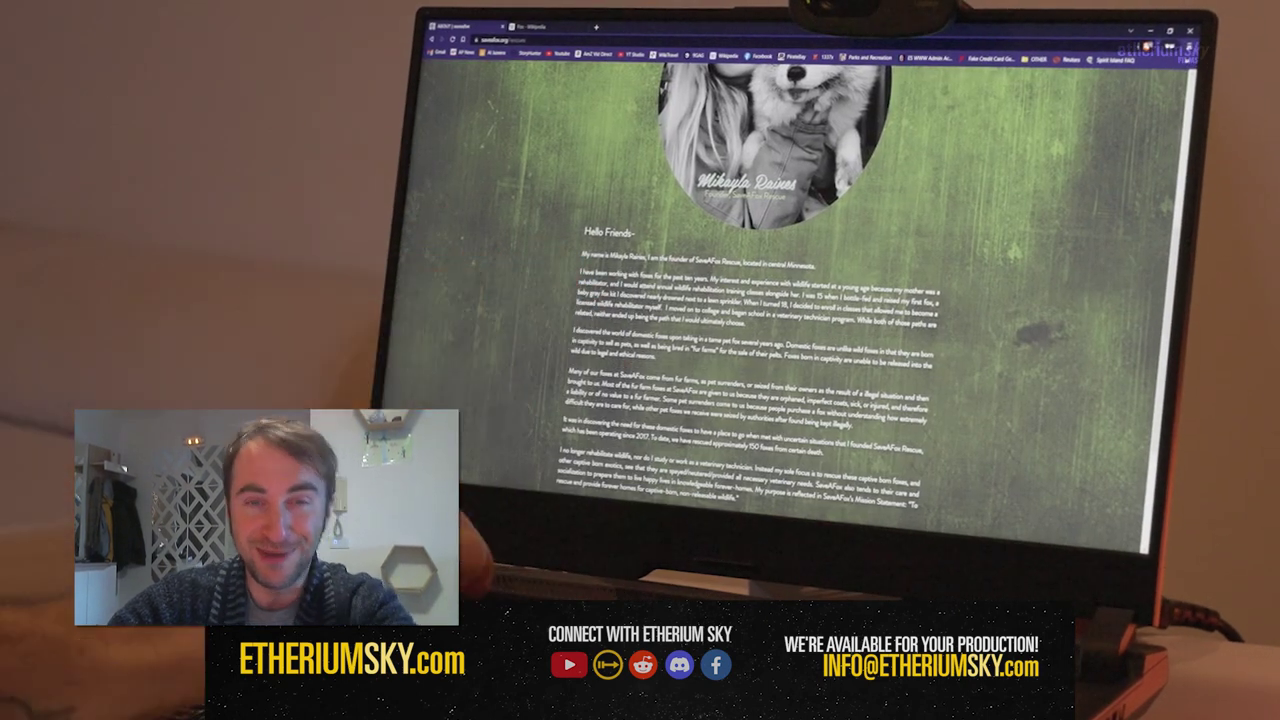
{"action": "scroll", "coordinate": [760, 300], "scroll_direction": "down", "scroll_amount": 5}
{"action": "scroll", "coordinate": [563, 304], "scroll_direction": "up", "scroll_amount": 4}
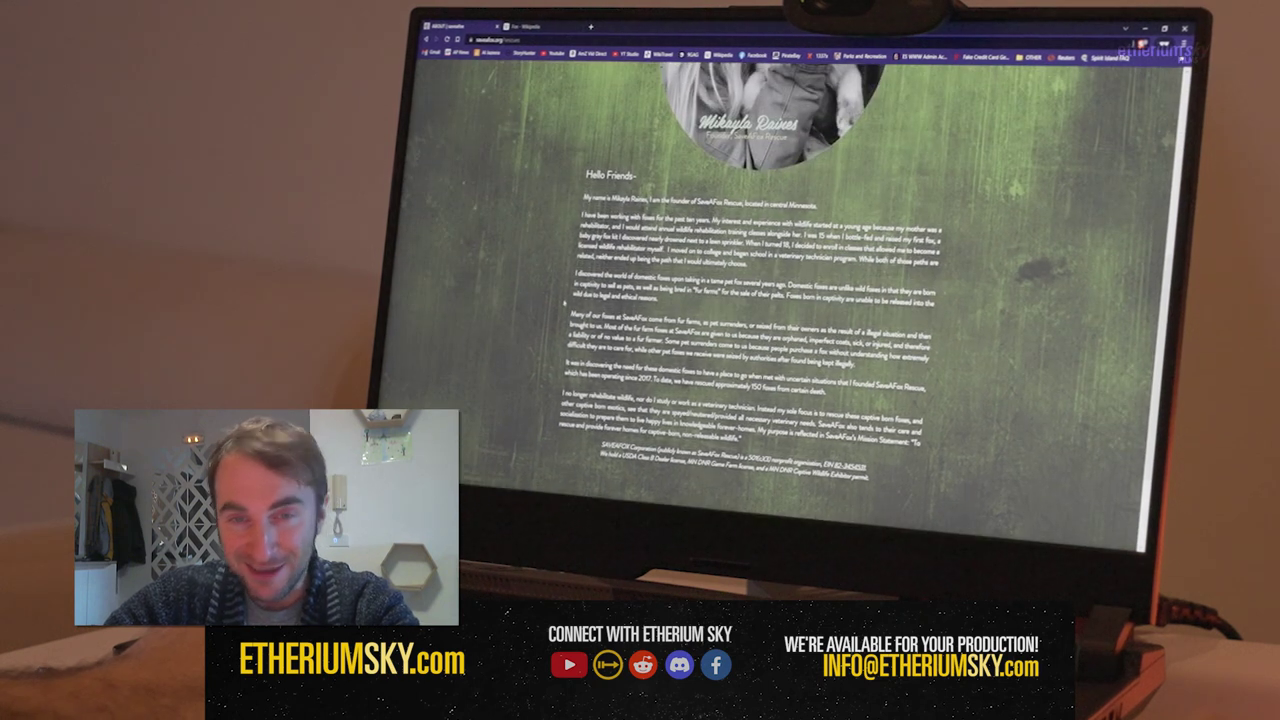
{"action": "scroll", "coordinate": [563, 315], "scroll_direction": "up", "scroll_amount": 5}
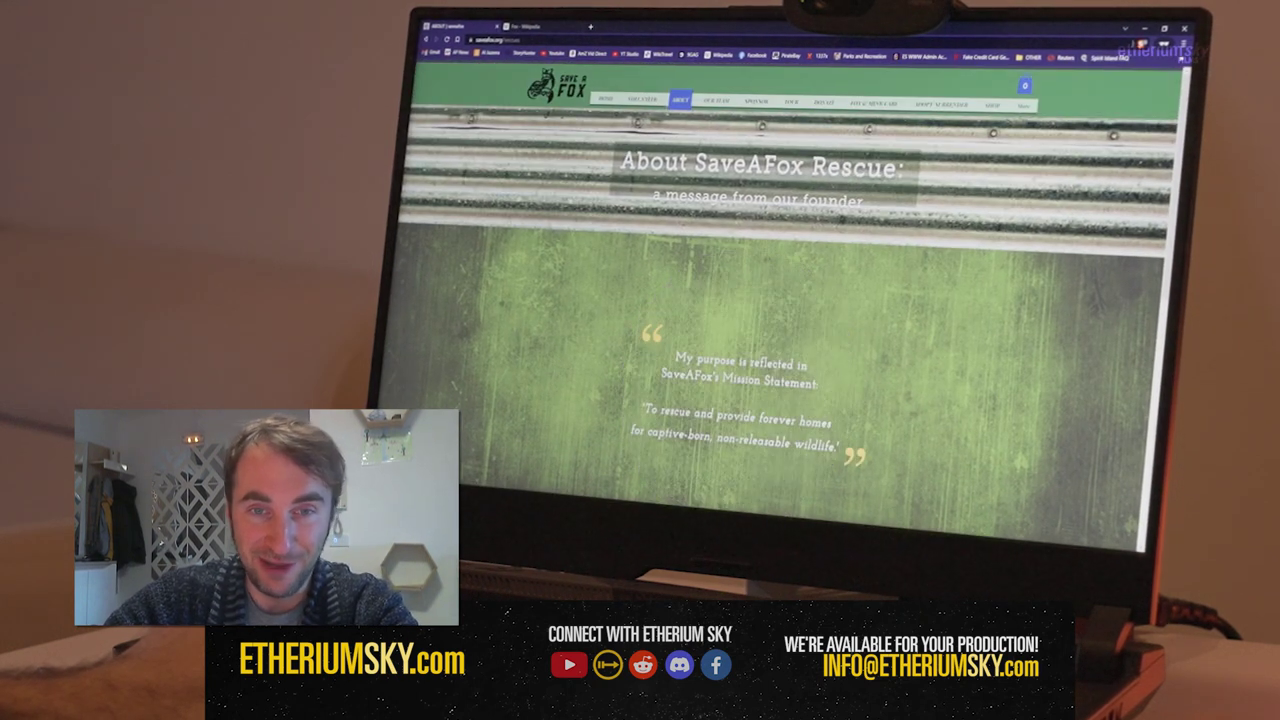
Return to Word and continue the background text with "During that time, I got to know many fur farm owners and people working with foxes".
{"action": "scroll", "coordinate": [542, 326], "scroll_direction": "down", "scroll_amount": 10}
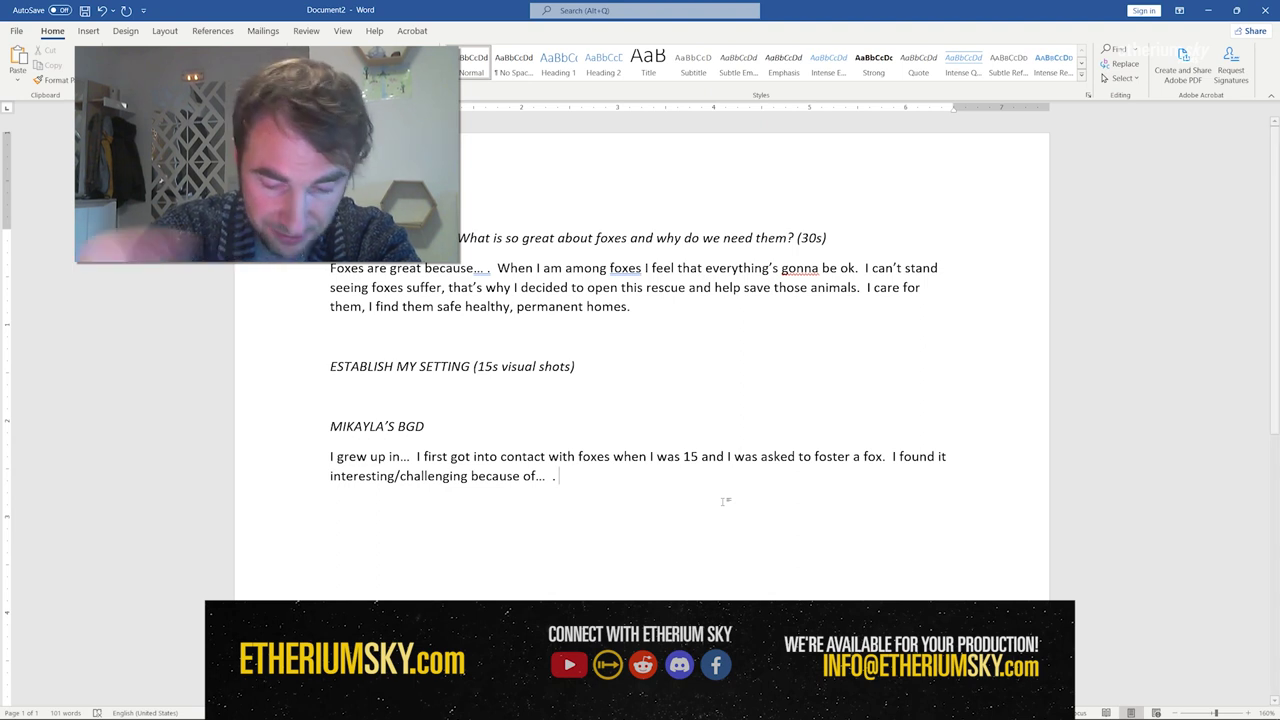
{"action": "type", "text": "During th"}
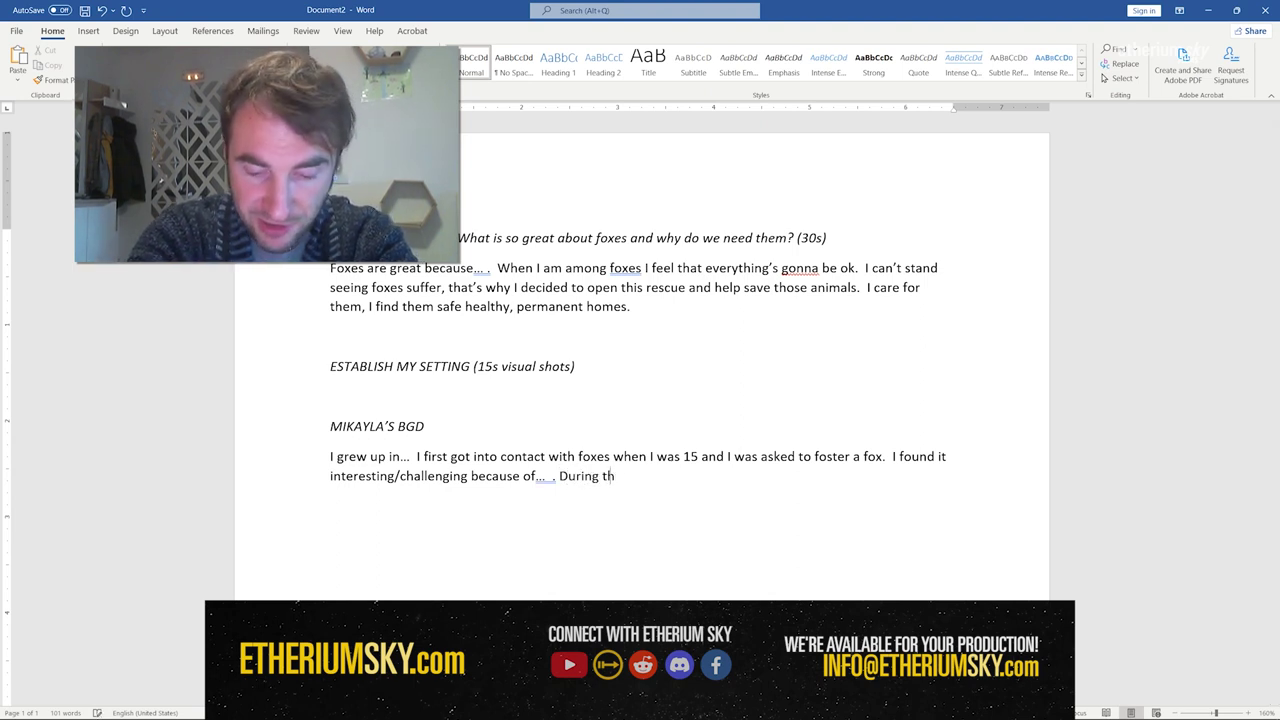
{"action": "type", "text": "at time, I got to"}
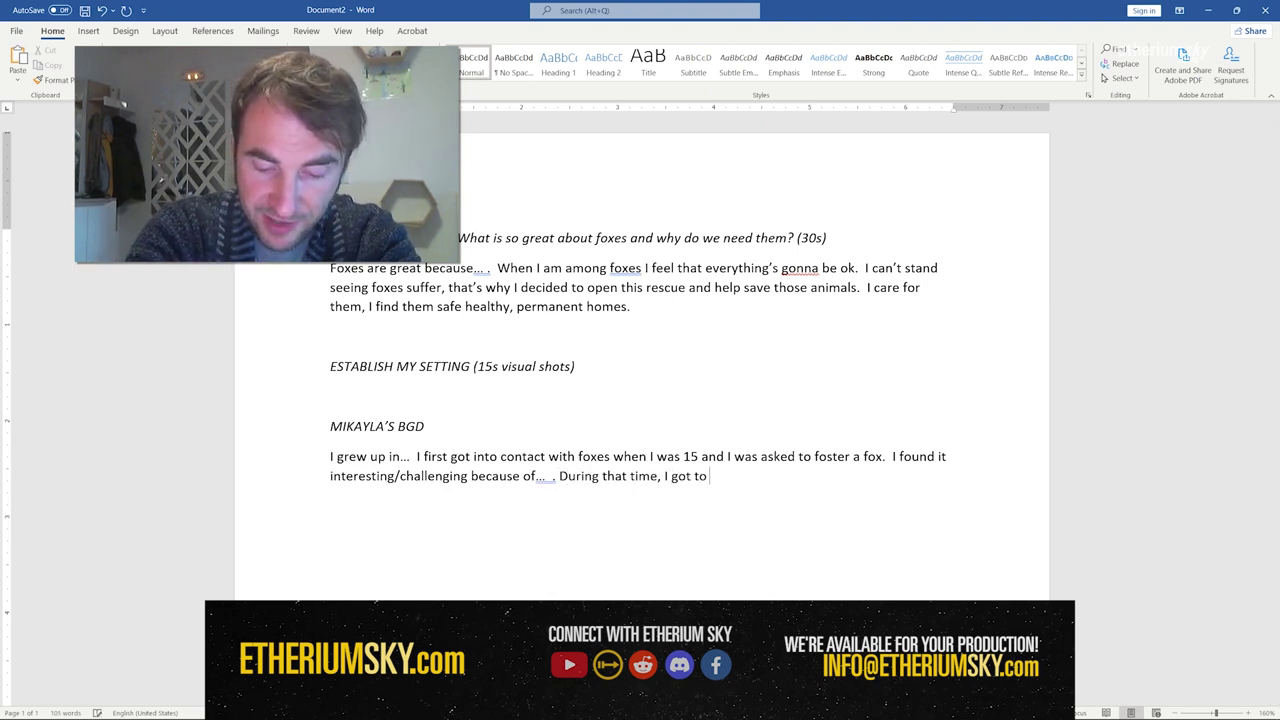
{"action": "type", "text": " know fo"}
{"action": "key", "text": "BackSpace"}
{"action": "key", "text": "BackSpace"}
{"action": "type", "text": "ma"}
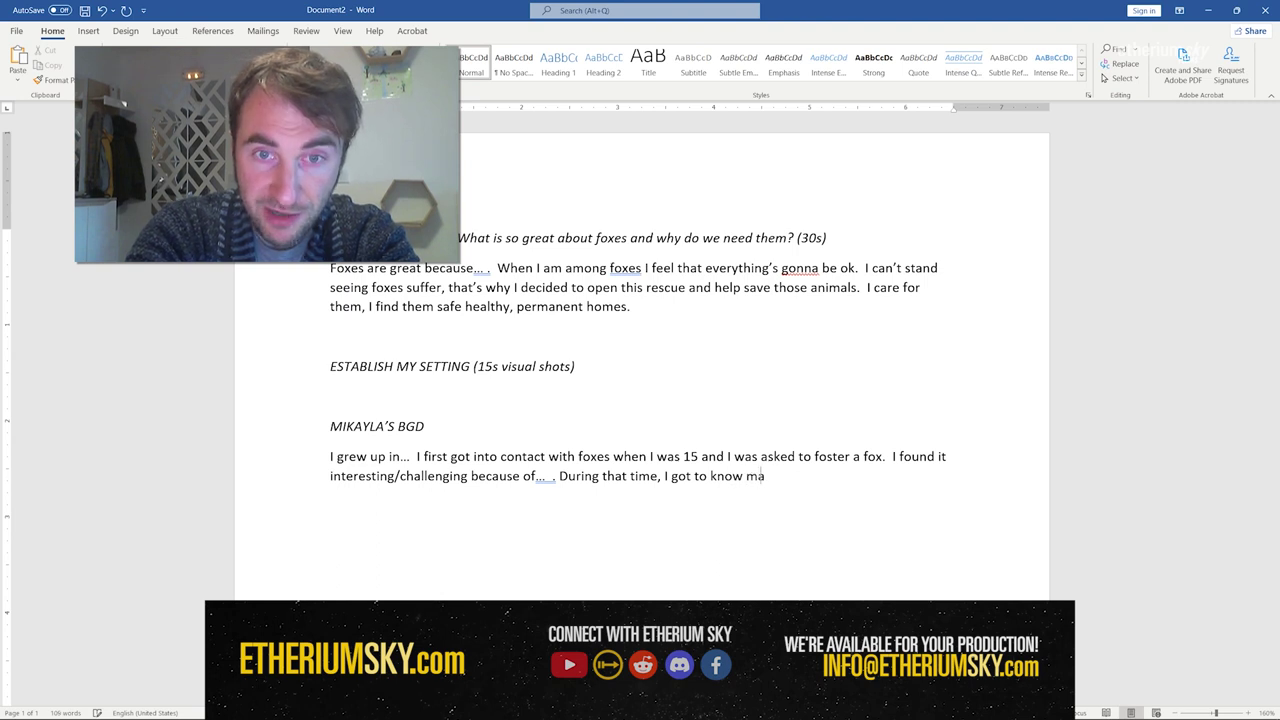
{"action": "type", "text": "ny fur farm own"}
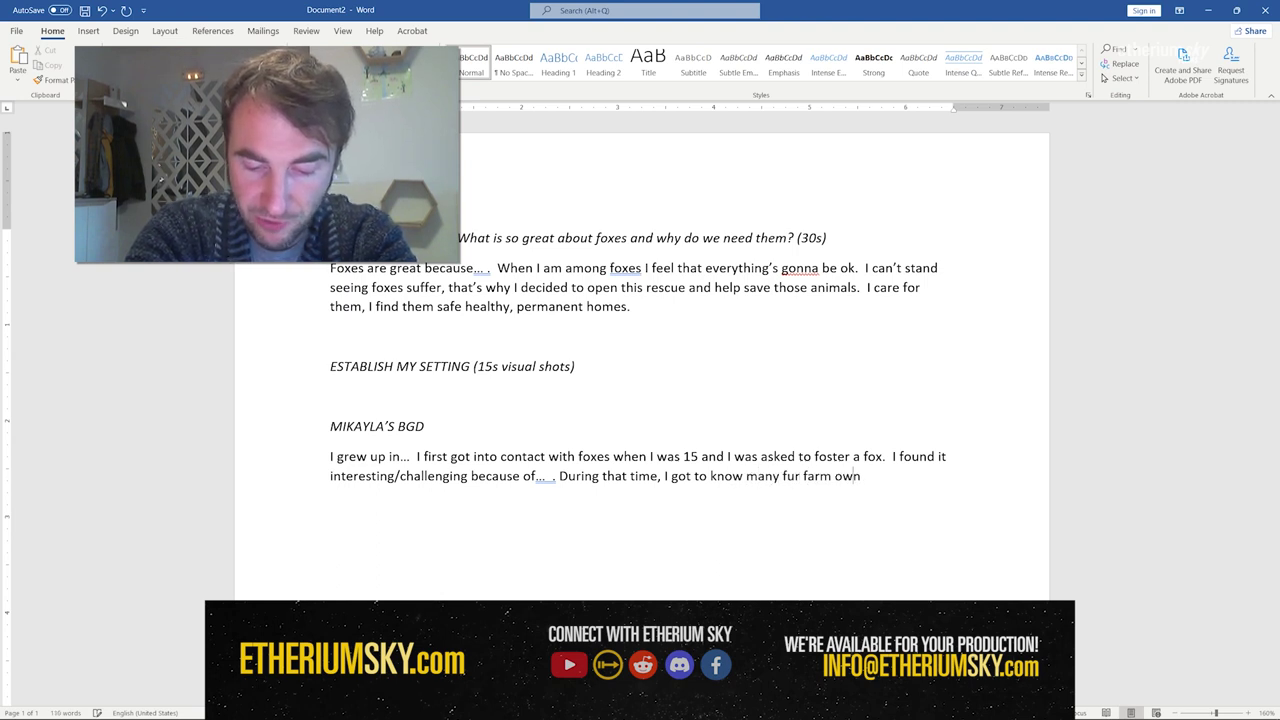
{"action": "type", "text": "ers and people work"}
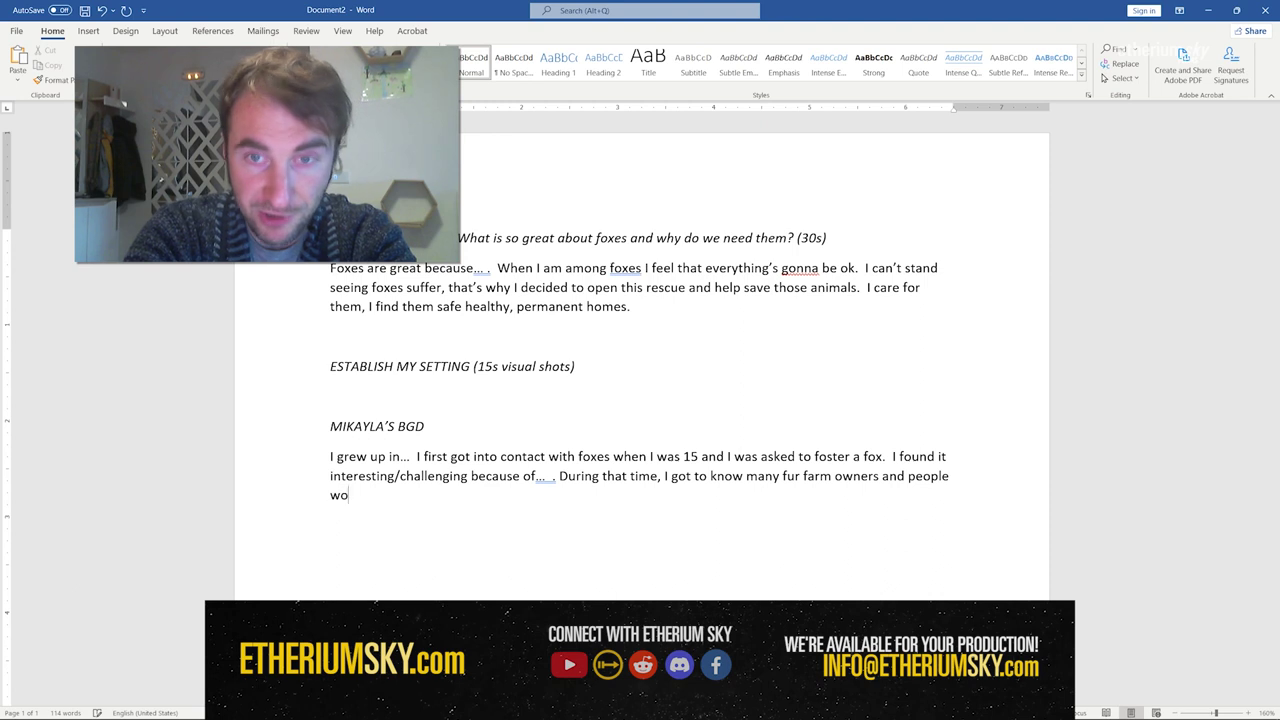
{"action": "type", "text": "ing with foxe"}
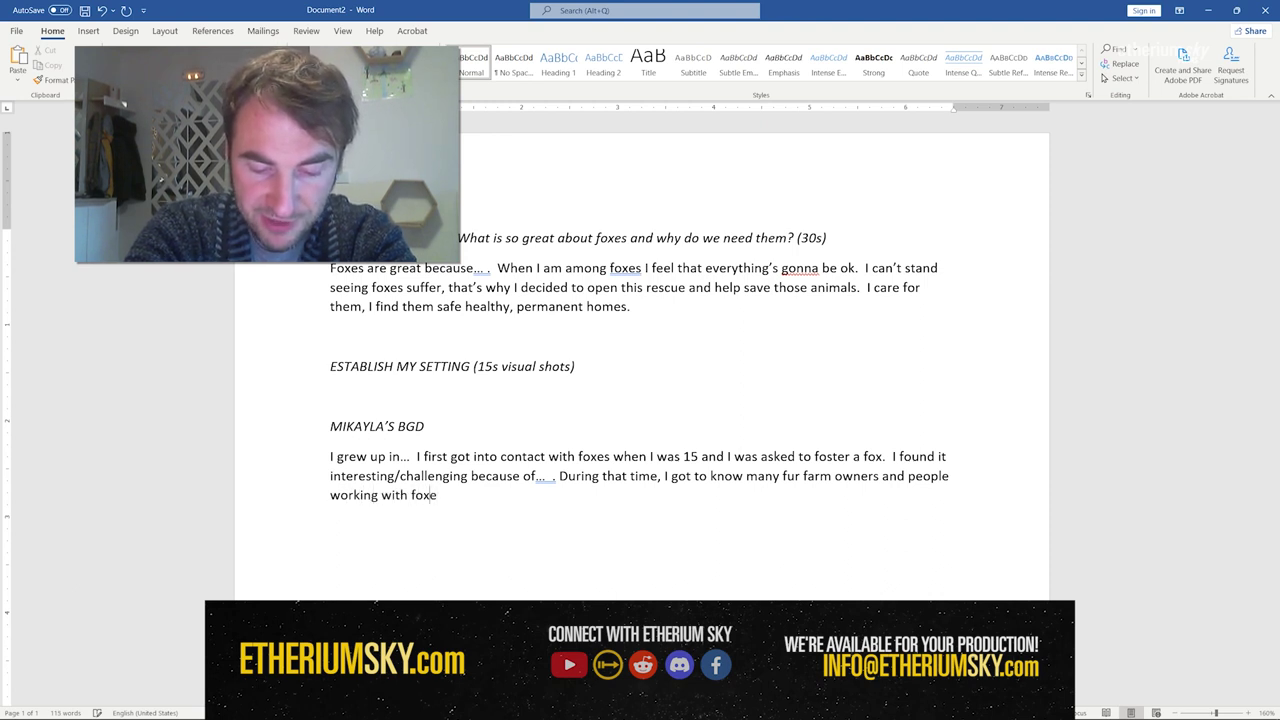
Finish the sentence about people working with foxes with ", which helped me learn more about those animals and their needs".
{"action": "type", "text": "s, which helped"}
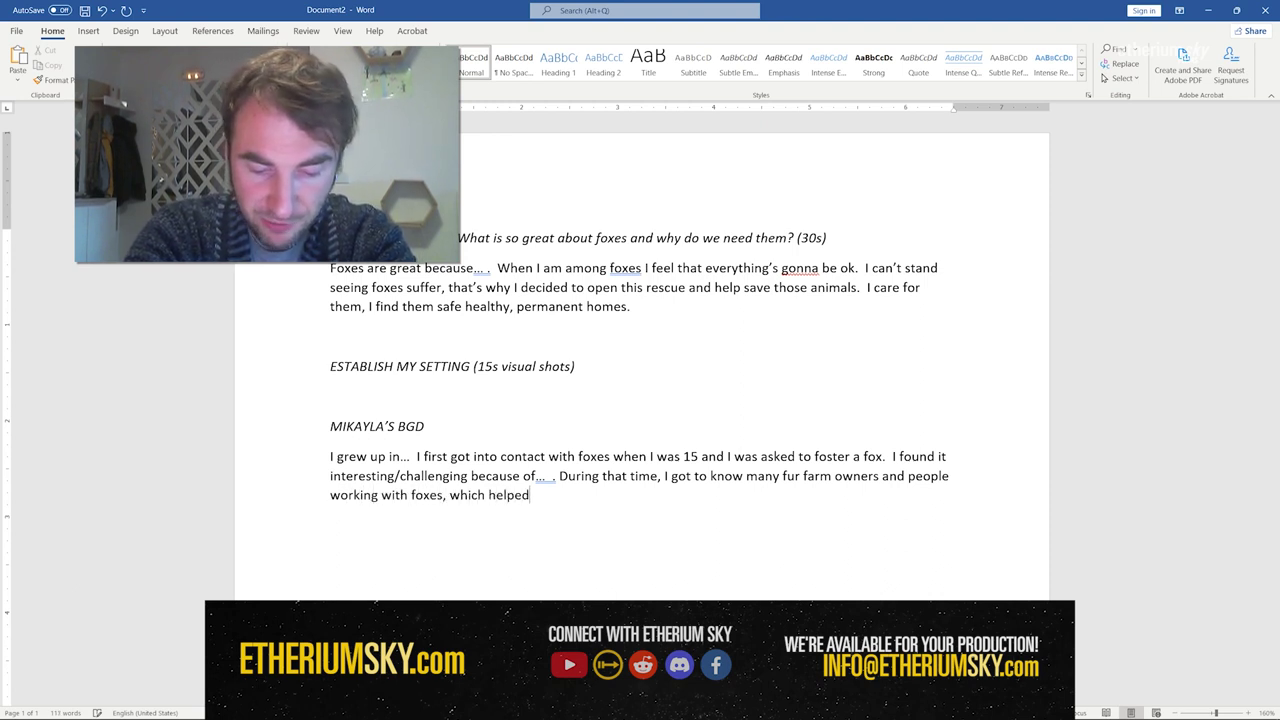
{"action": "type", "text": " me learn more "}
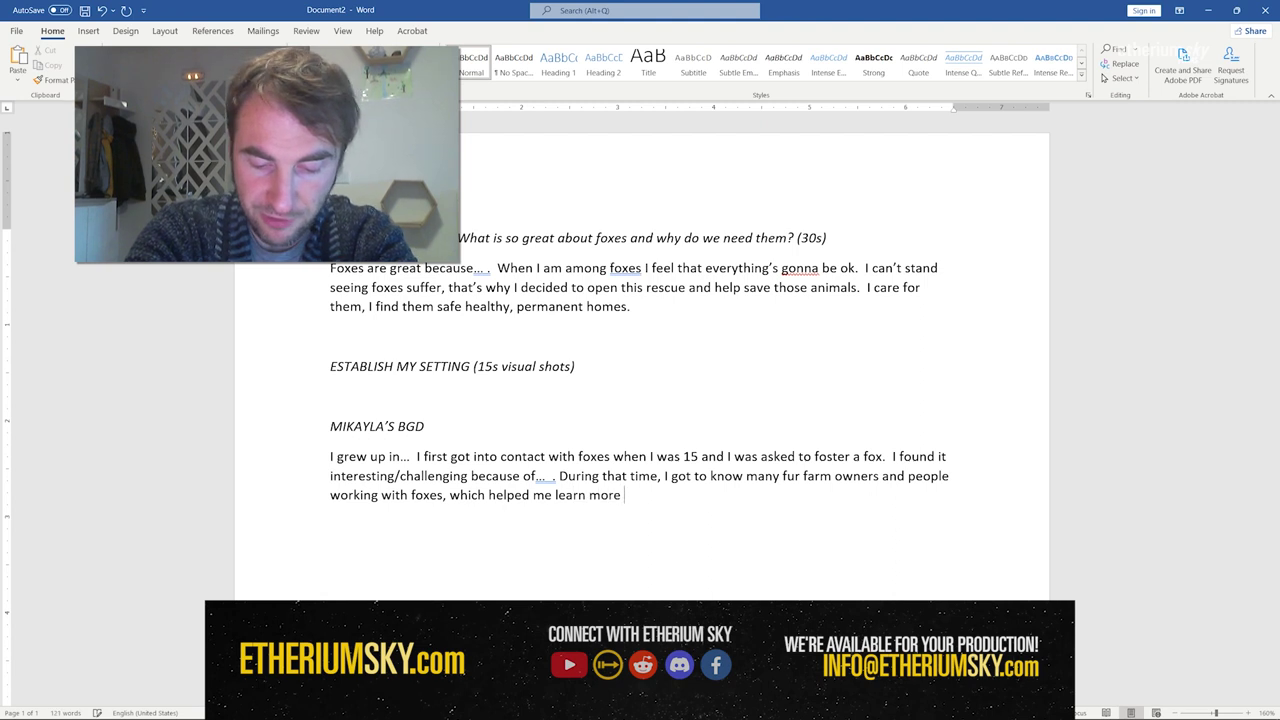
{"action": "type", "text": "about those animals and their needs"}
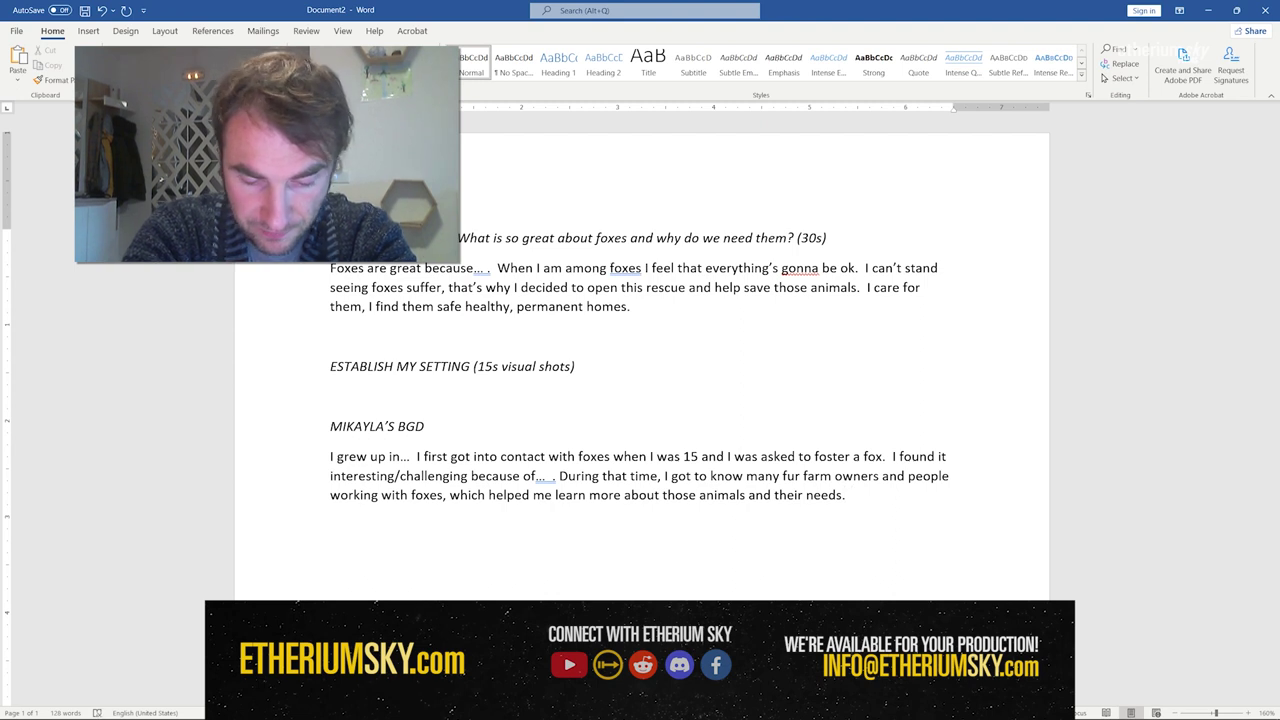
End the background text with "Seeing that there weren't many resources, not many people were doing anything to help, I eventually decided to take action myself.".
{"action": "type", "text": ".  Seeing"}
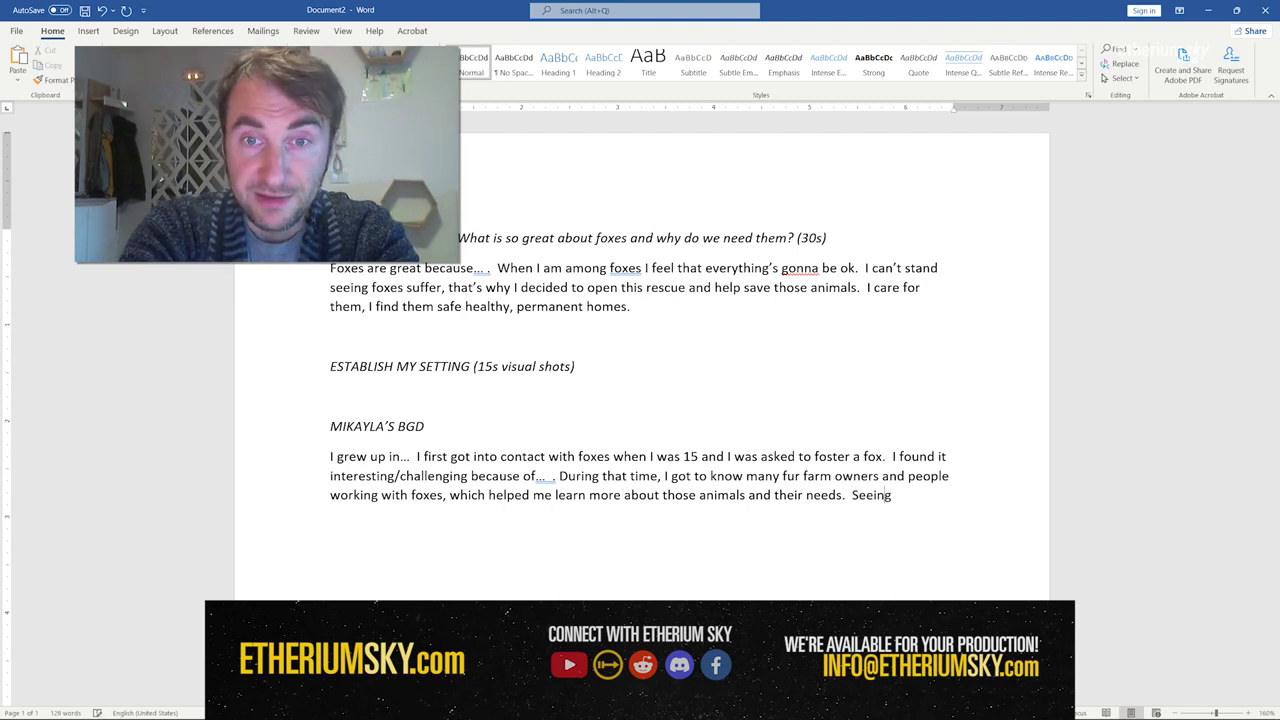
{"action": "type", "text": " that there weren't many resour"}
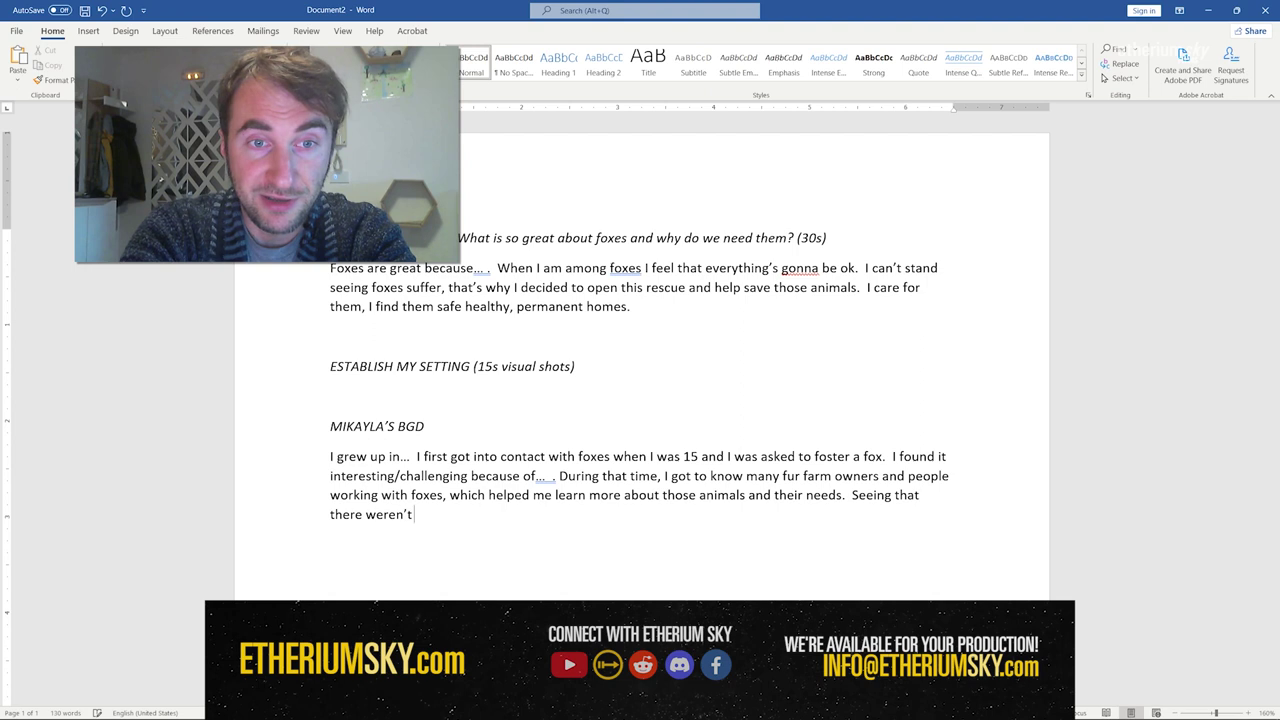
{"action": "type", "text": "ces, no"}
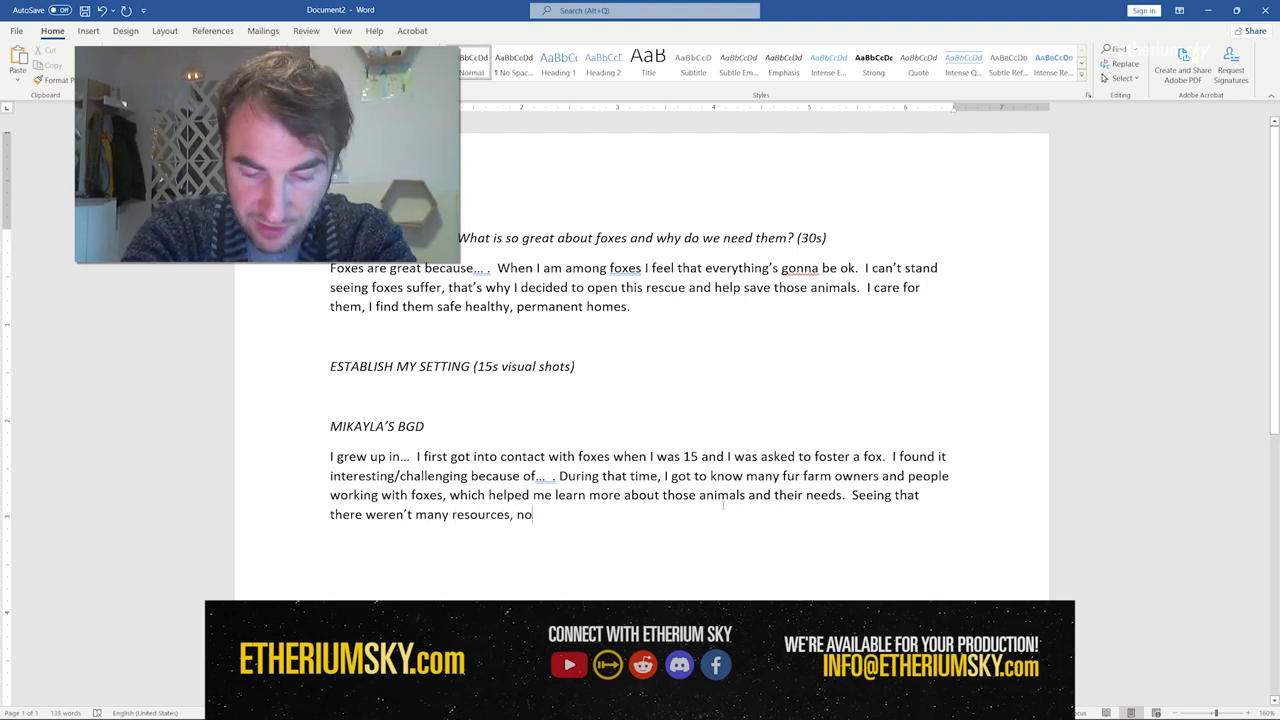
{"action": "type", "text": "t many people w"}
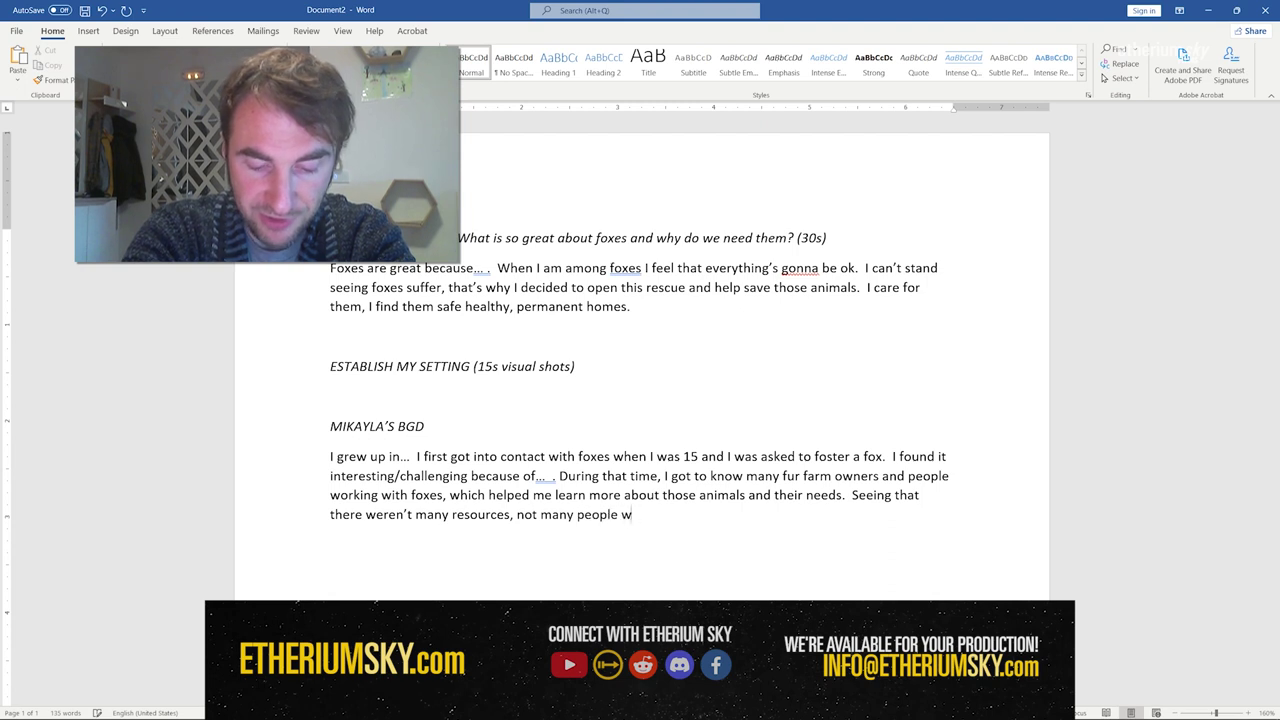
{"action": "type", "text": "ere doing anything to"}
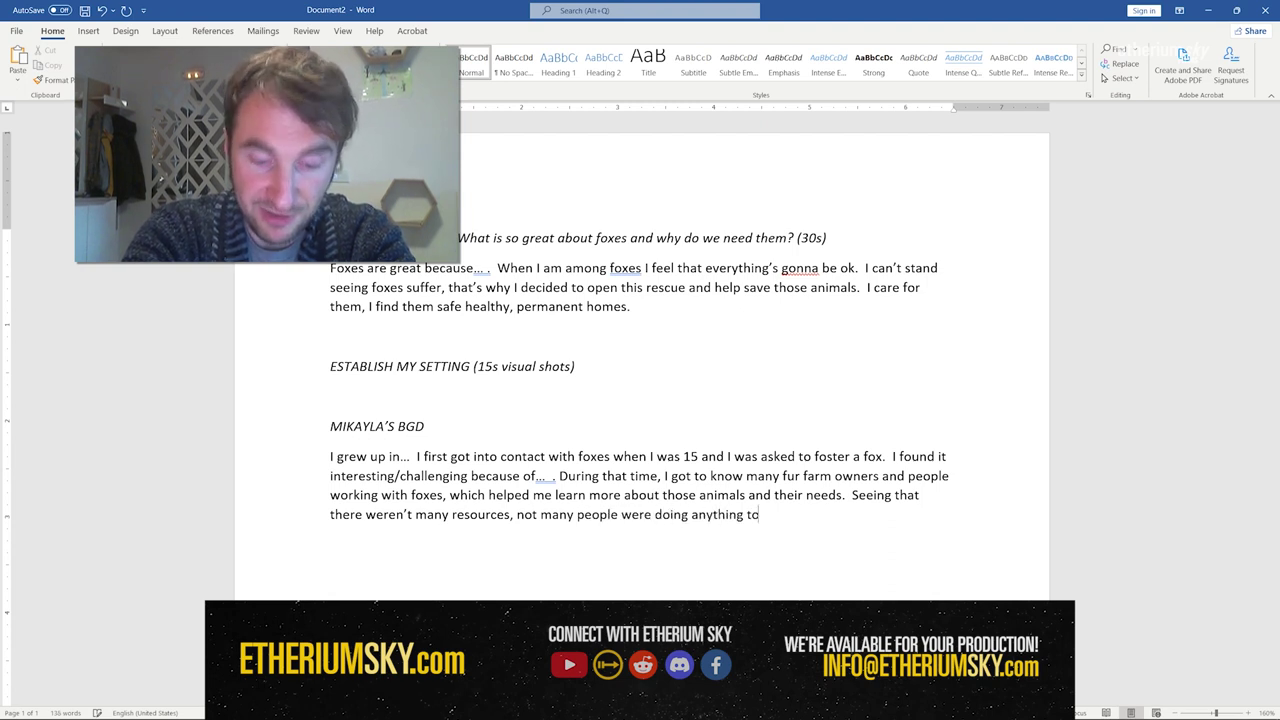
{"action": "type", "text": " help, I eventually decid"}
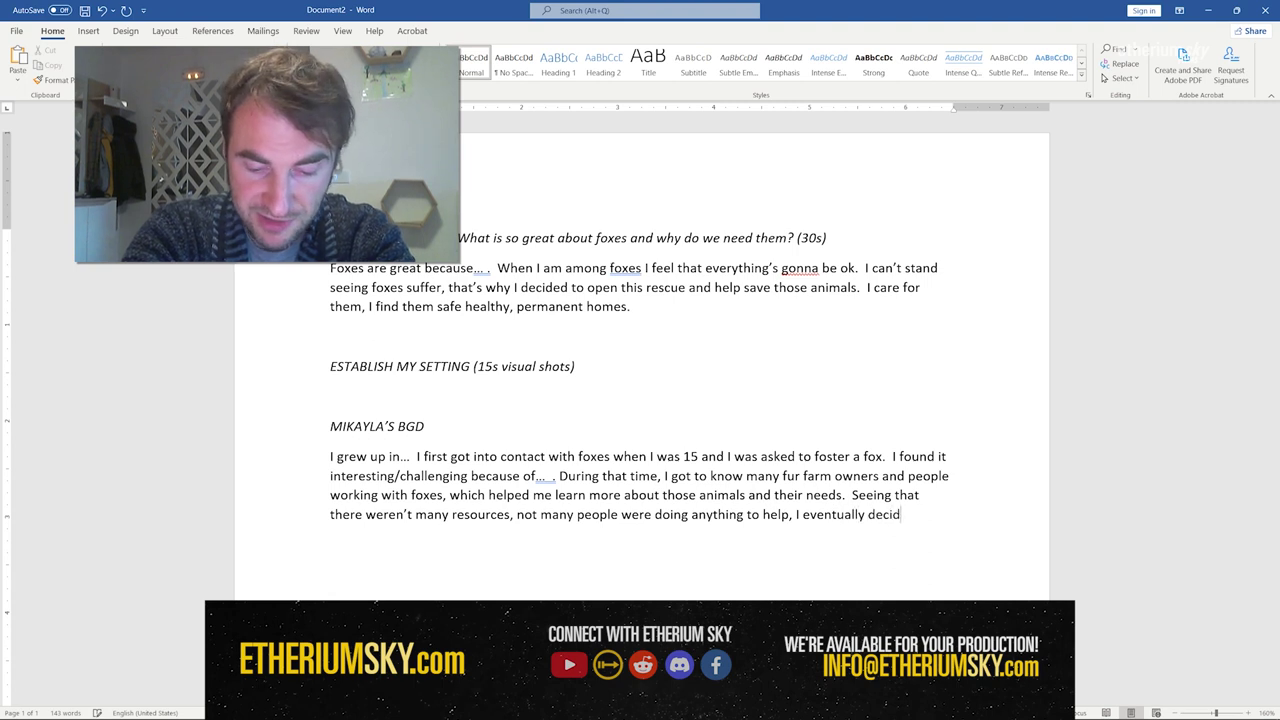
{"action": "type", "text": "ed to"}
{"action": "type", "text": " take action "}
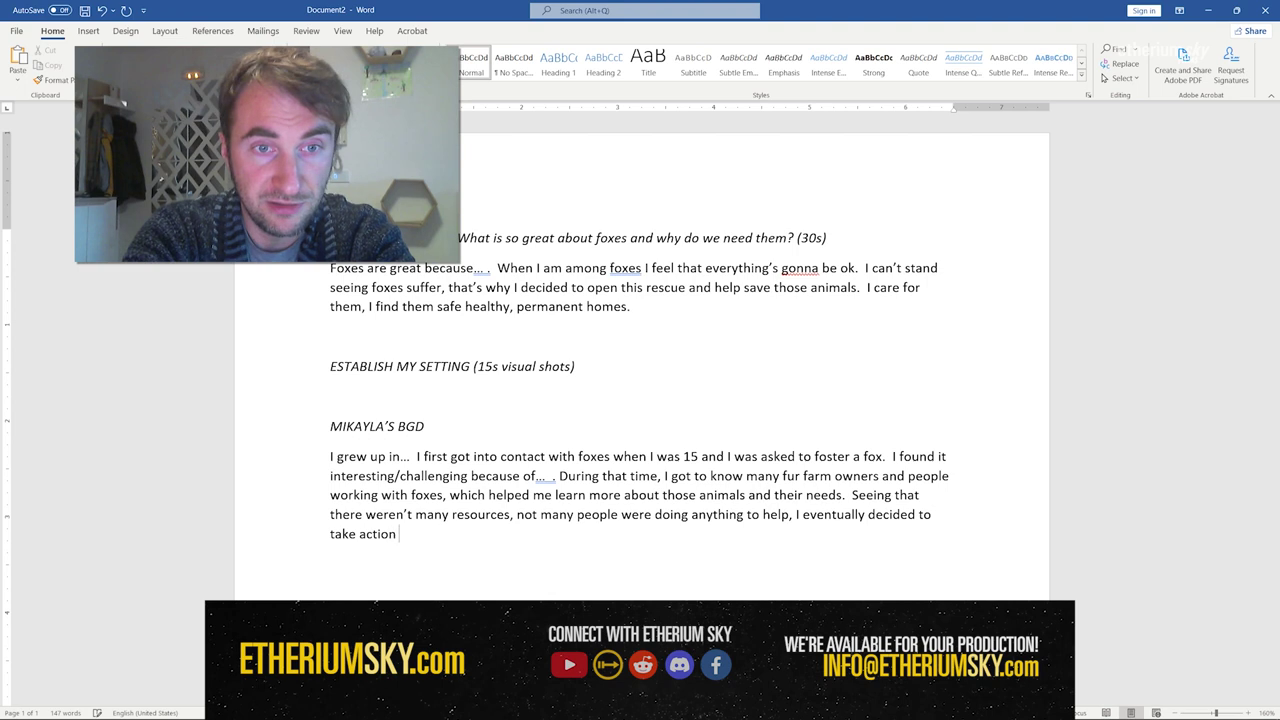
{"action": "type", "text": "myself."}
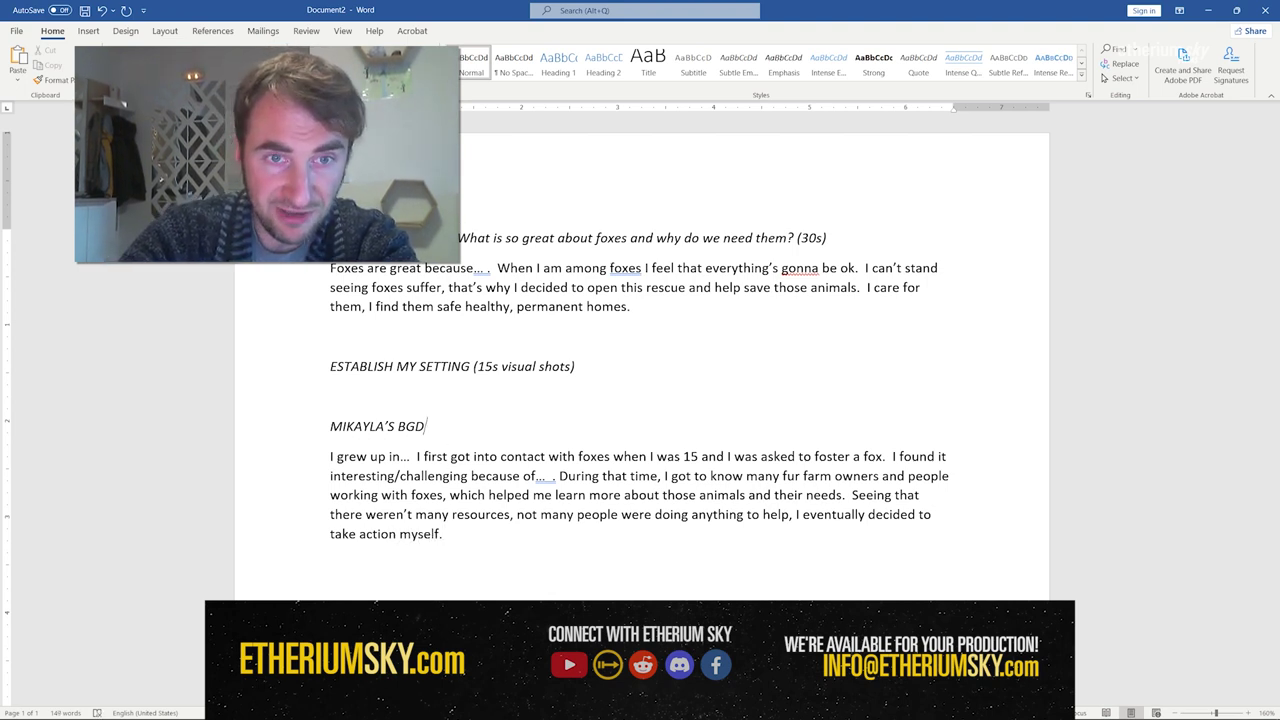
Add the duration "(45s)" to the end of the founder's background heading.
{"action": "type", "text": "(45s"}
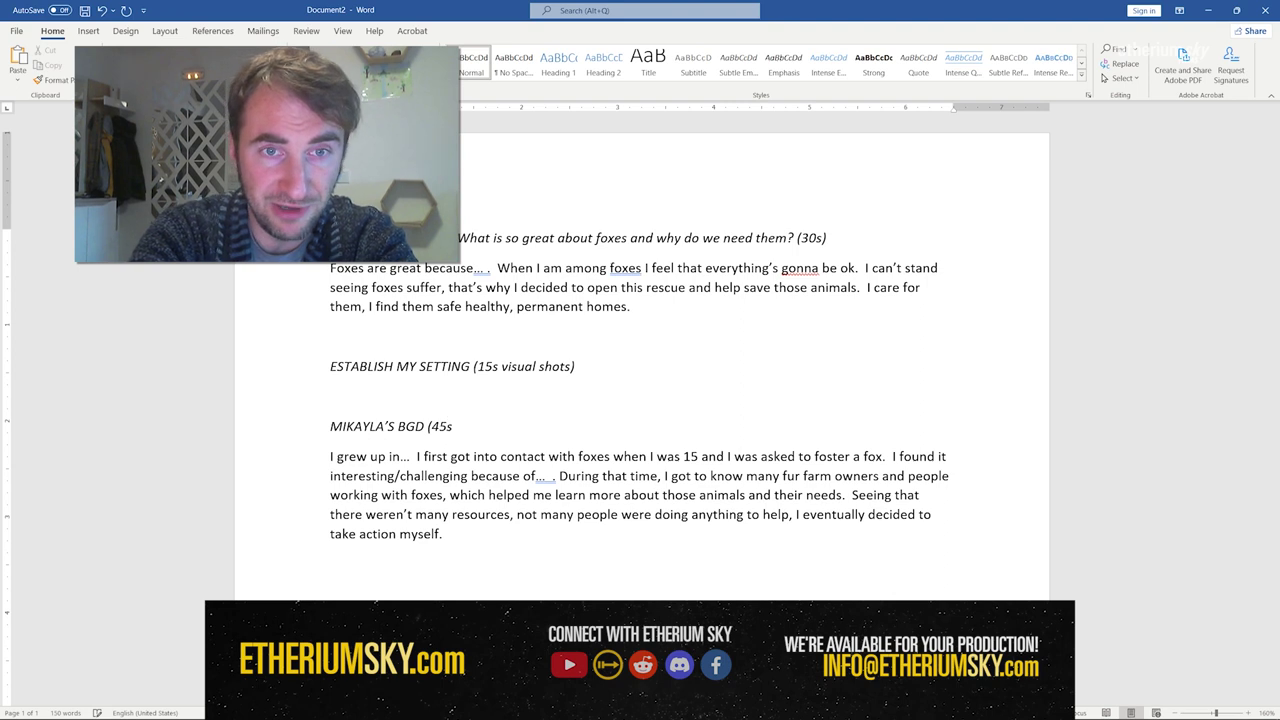
{"action": "type", "text": ")"}
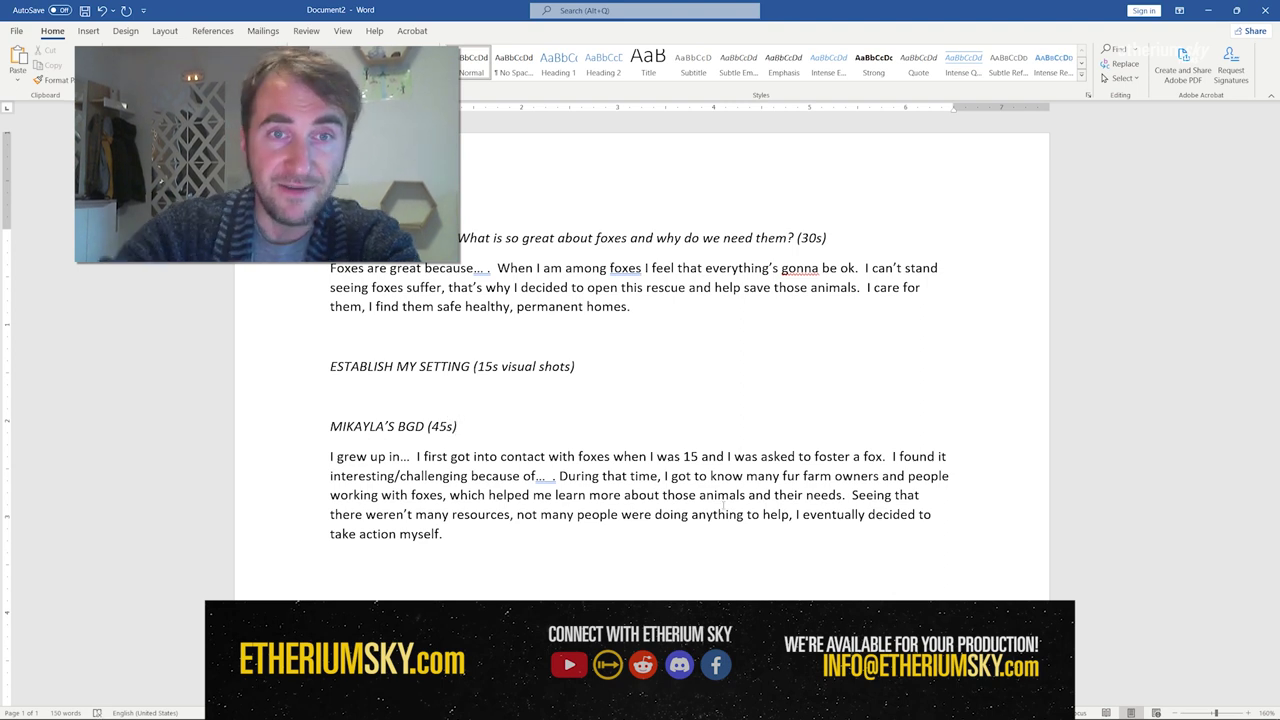
{"action": "key", "text": "Down"}
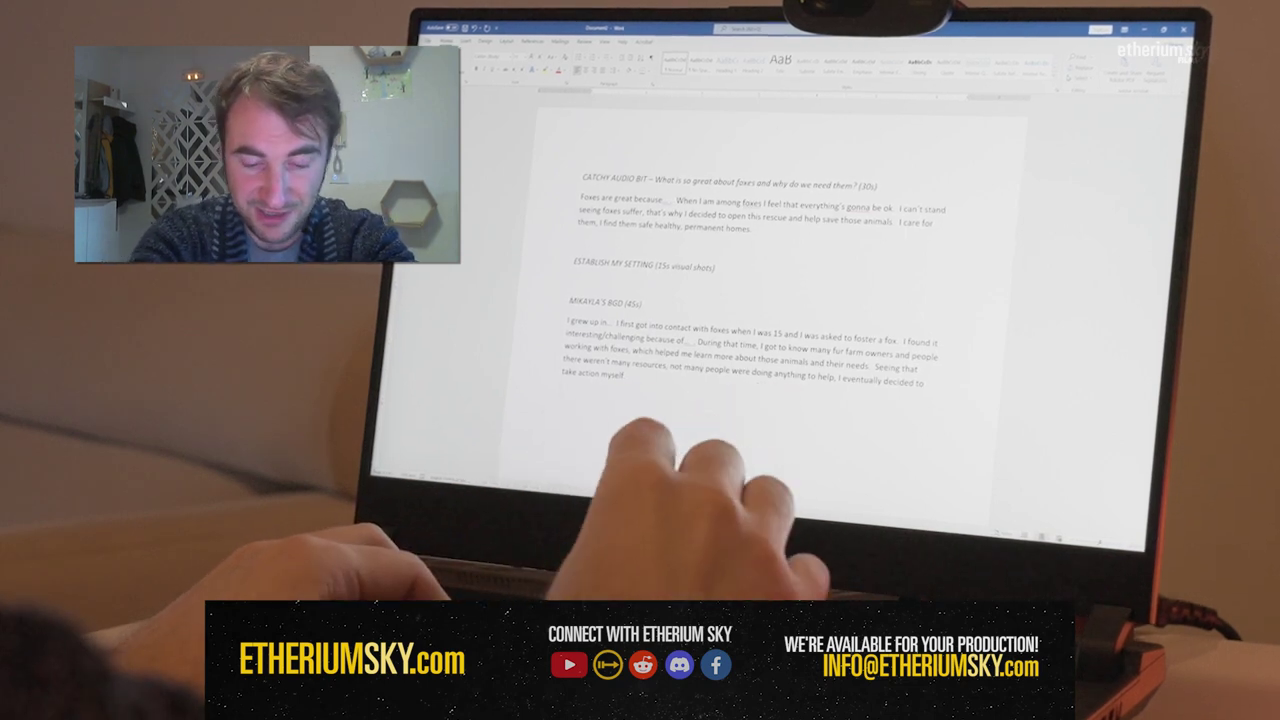
Add the heading line "SAVE-A-FOX / About the Org – About their work" below the background text.
{"action": "key", "text": "Return"}
{"action": "type", "text": "SAV"}
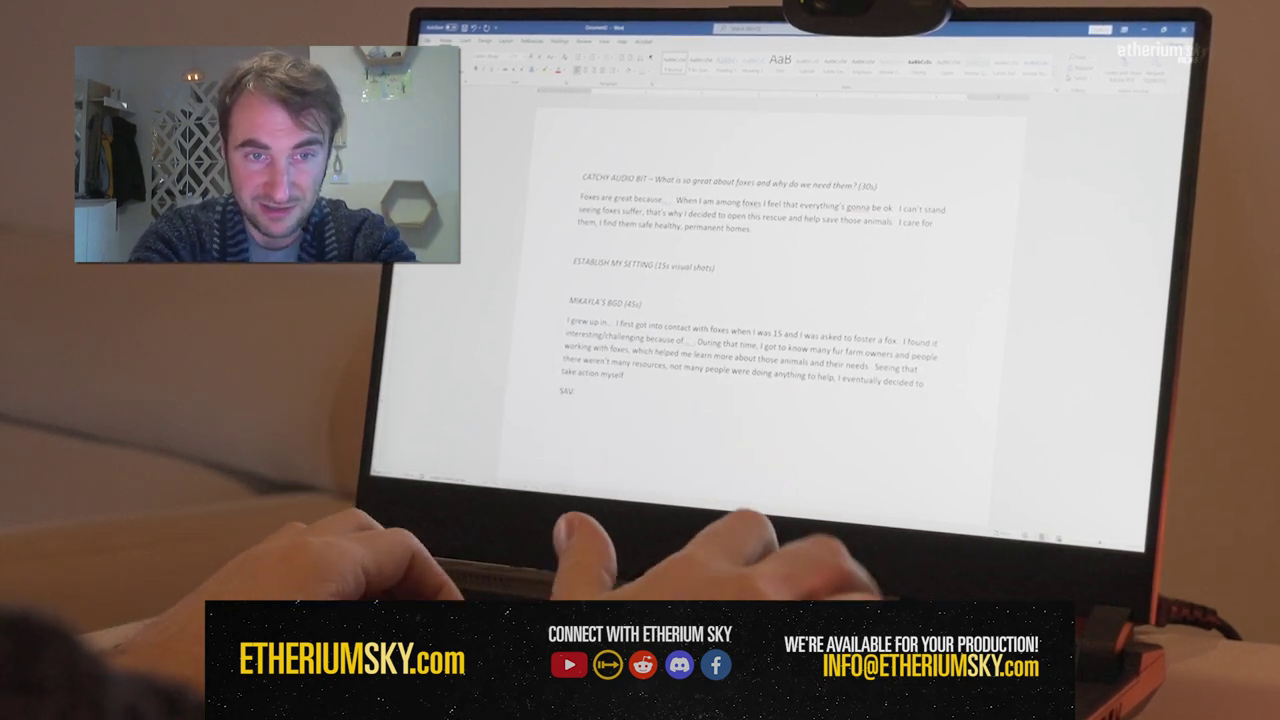
{"action": "type", "text": "E-A-FOX"}
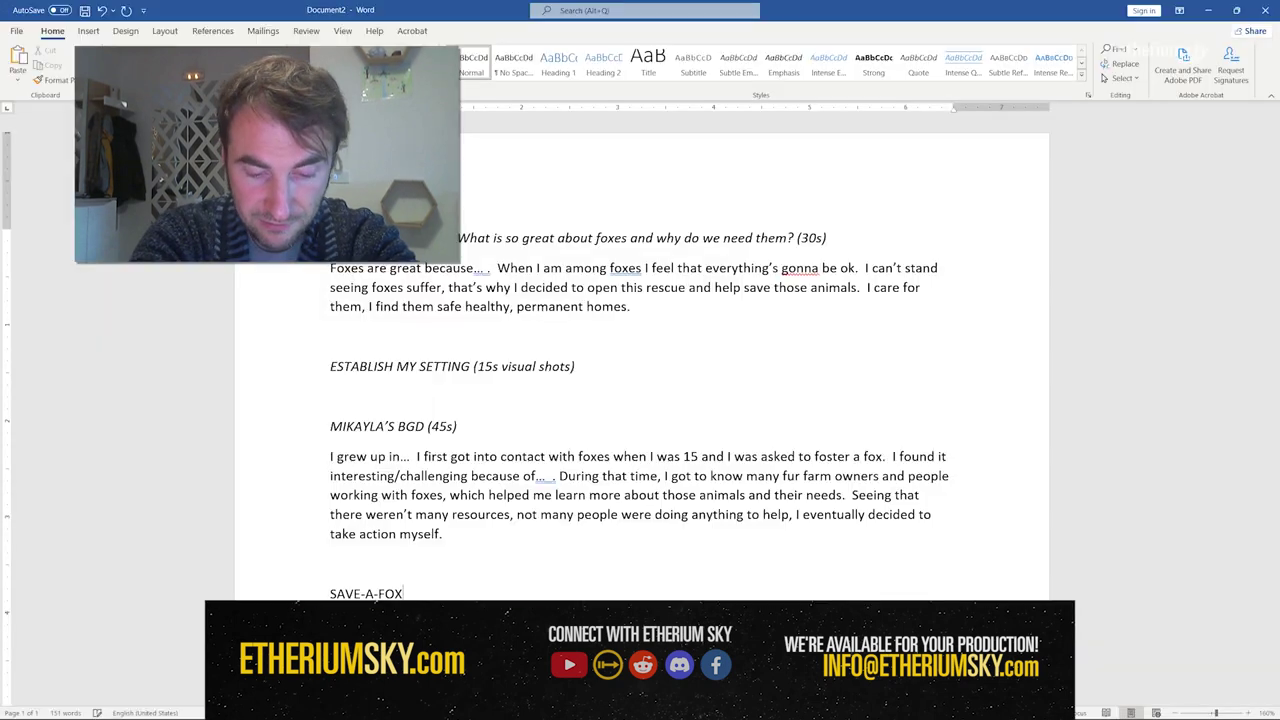
{"action": "type", "text": "/ Abou"}
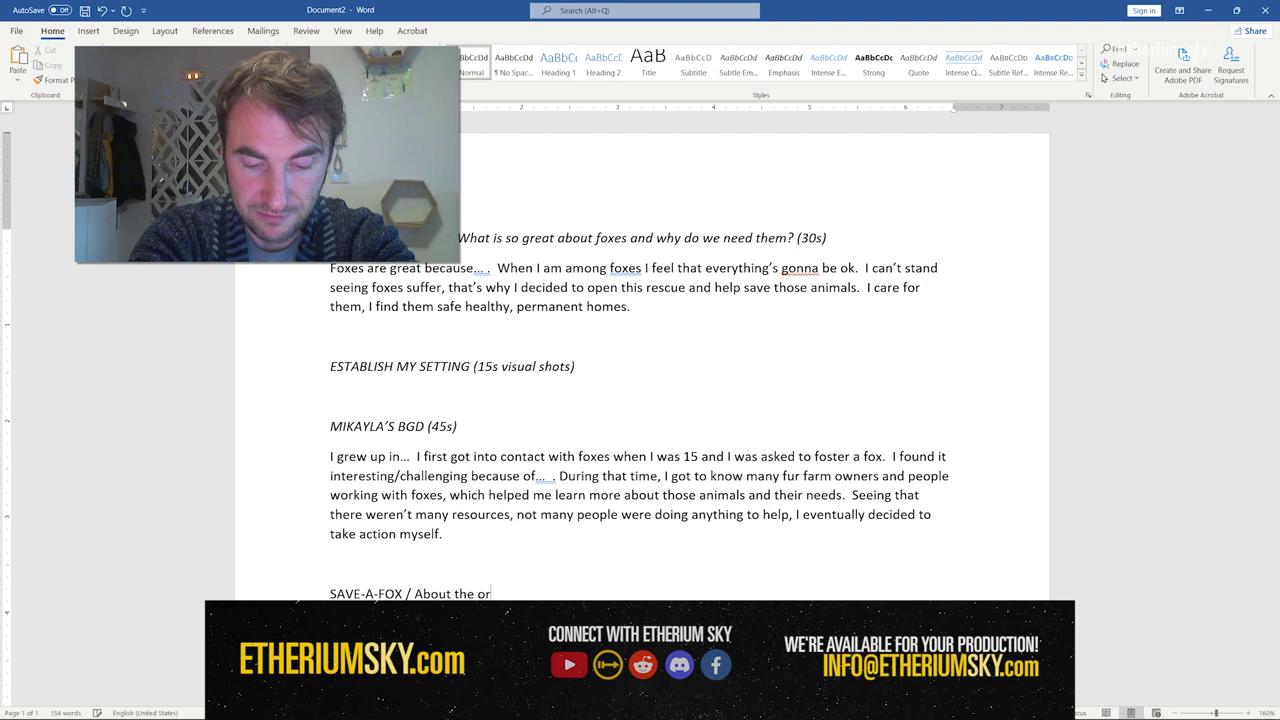
{"action": "type", "text": "t the Org - About their work"}
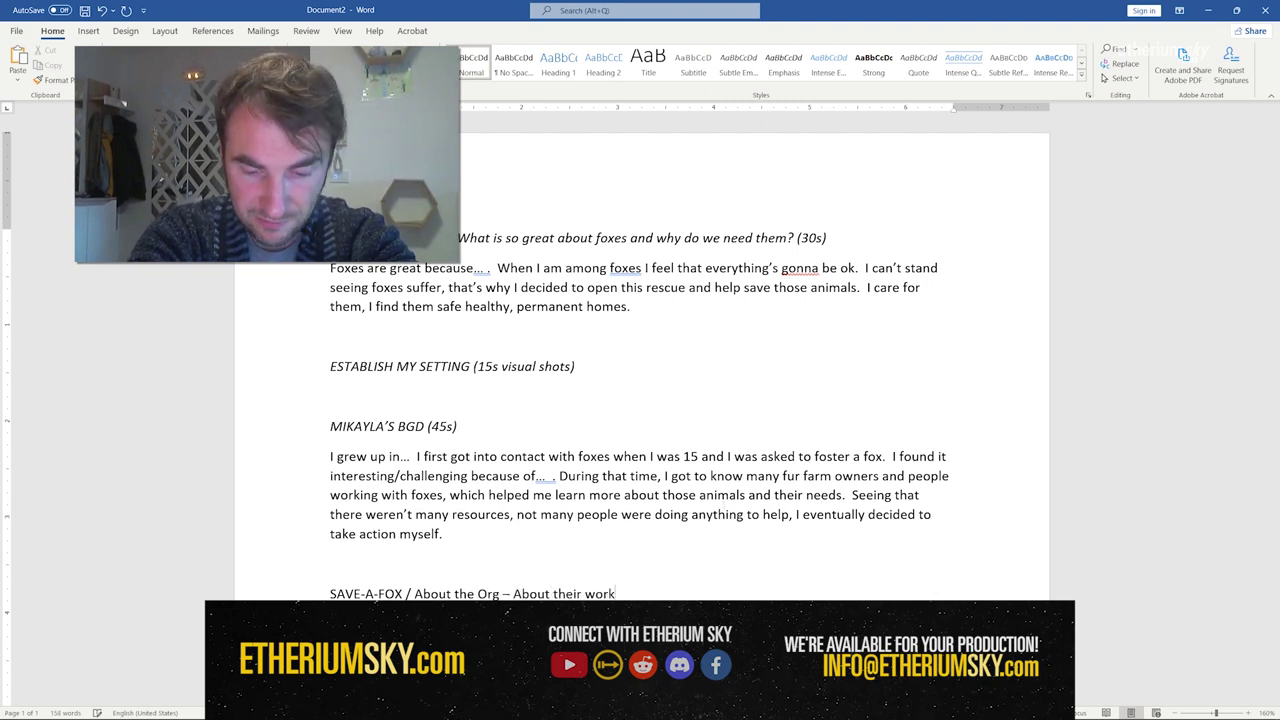
Italicize the whole SAVE-A-FOX heading line.
{"action": "key", "text": "ctrl+shift+Left"}
{"action": "key", "text": "ctrl+shift+Left"}
{"action": "key", "text": "ctrl+shift+Left"}
{"action": "key", "text": "ctrl+shift+Left"}
{"action": "key", "text": "ctrl+shift+Left"}
{"action": "key", "text": "ctrl+shift+Left"}
{"action": "key", "text": "ctrl+shift+Left"}
{"action": "key", "text": "ctrl+shift+Left"}
{"action": "key", "text": "ctrl+shift+Left"}
{"action": "key", "text": "ctrl+shift+Left"}
{"action": "key", "text": "ctrl+shift+Left"}
{"action": "key", "text": "ctrl+shift+Left"}
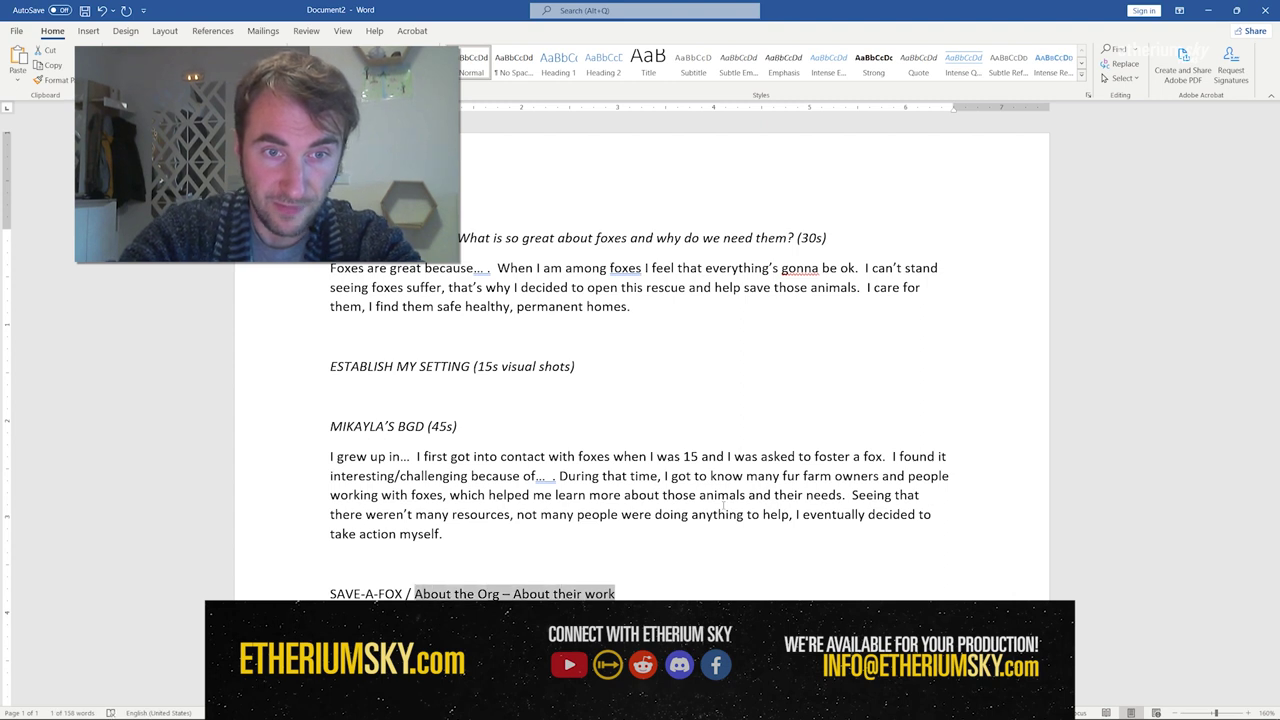
{"action": "key", "text": "ctrl+shift+Left"}
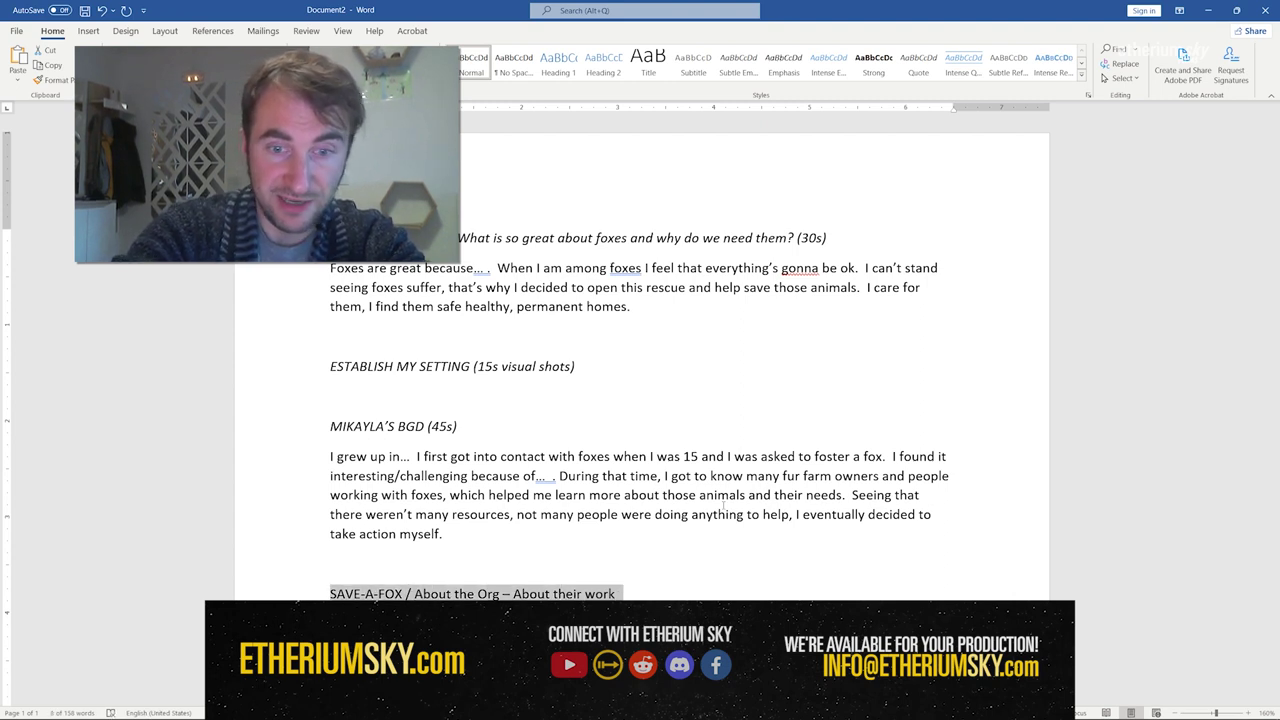
{"action": "key", "text": "ctrl+i"}
{"action": "key", "text": "Right"}
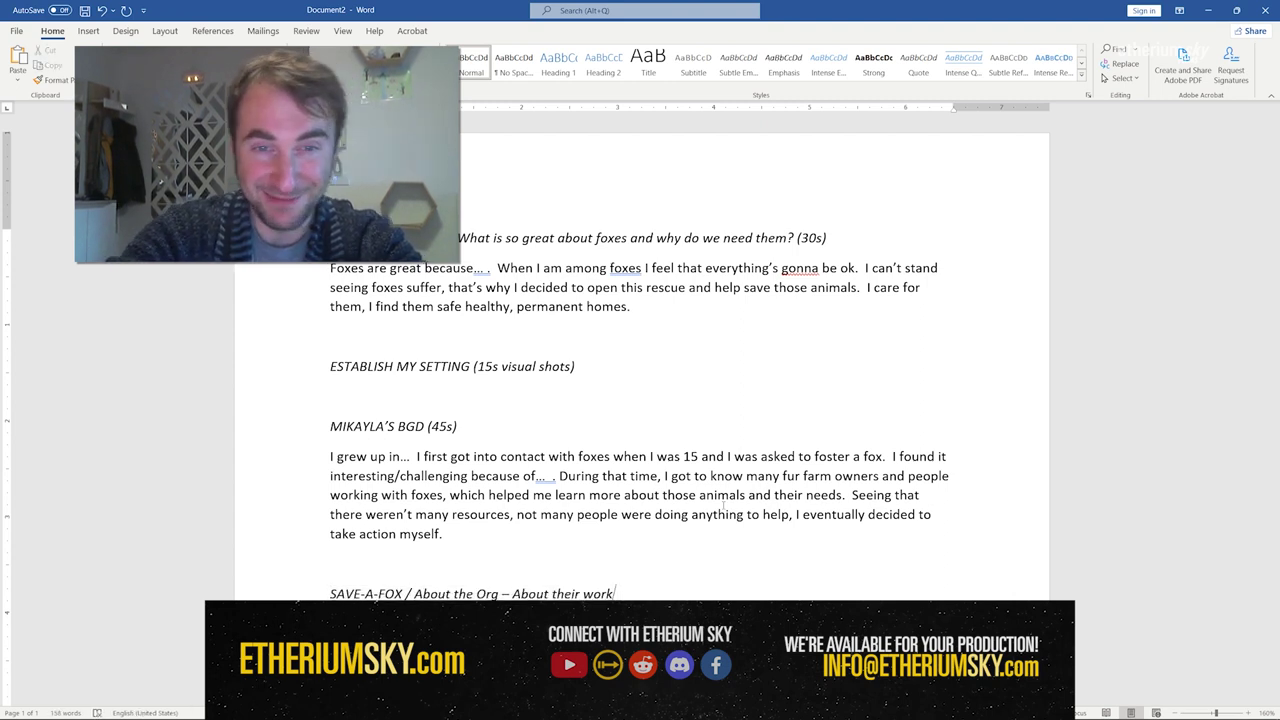
Add a duration in parentheses to the end of the SAVE-A-FOX heading and set it to 45s.
{"action": "type", "text": "(60s"}
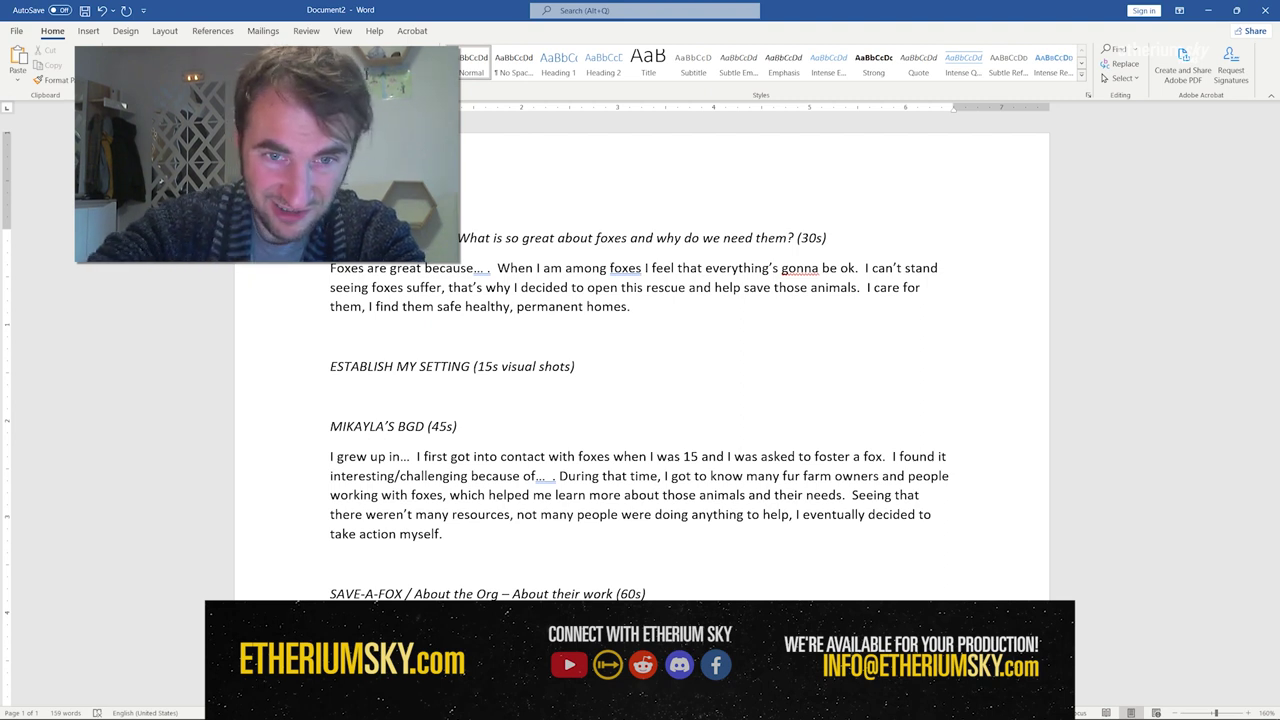
{"action": "key", "text": "BackSpace"}
{"action": "key", "text": "BackSpace"}
{"action": "type", "text": "45"}
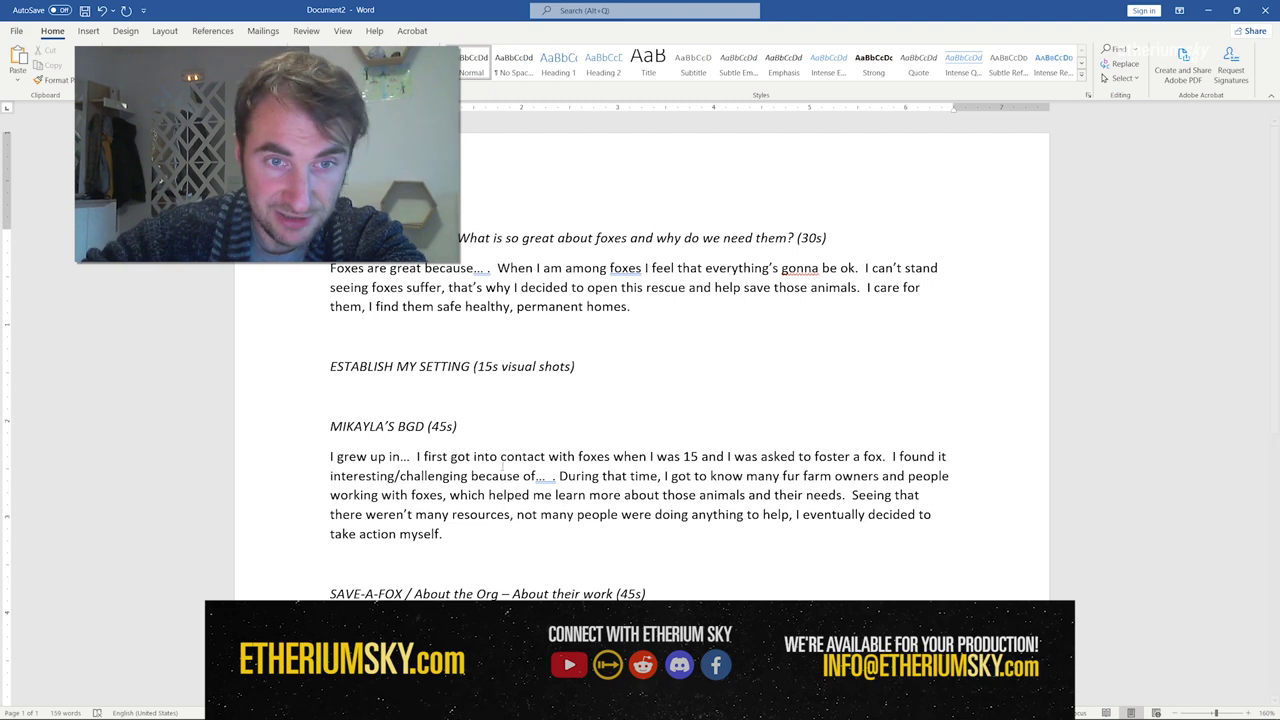
Begin the text below the SAVE-A-FOX heading with "I started SaveAFox with X number of animals.".
{"action": "scroll", "coordinate": [676, 540], "scroll_direction": "down", "scroll_amount": 3}
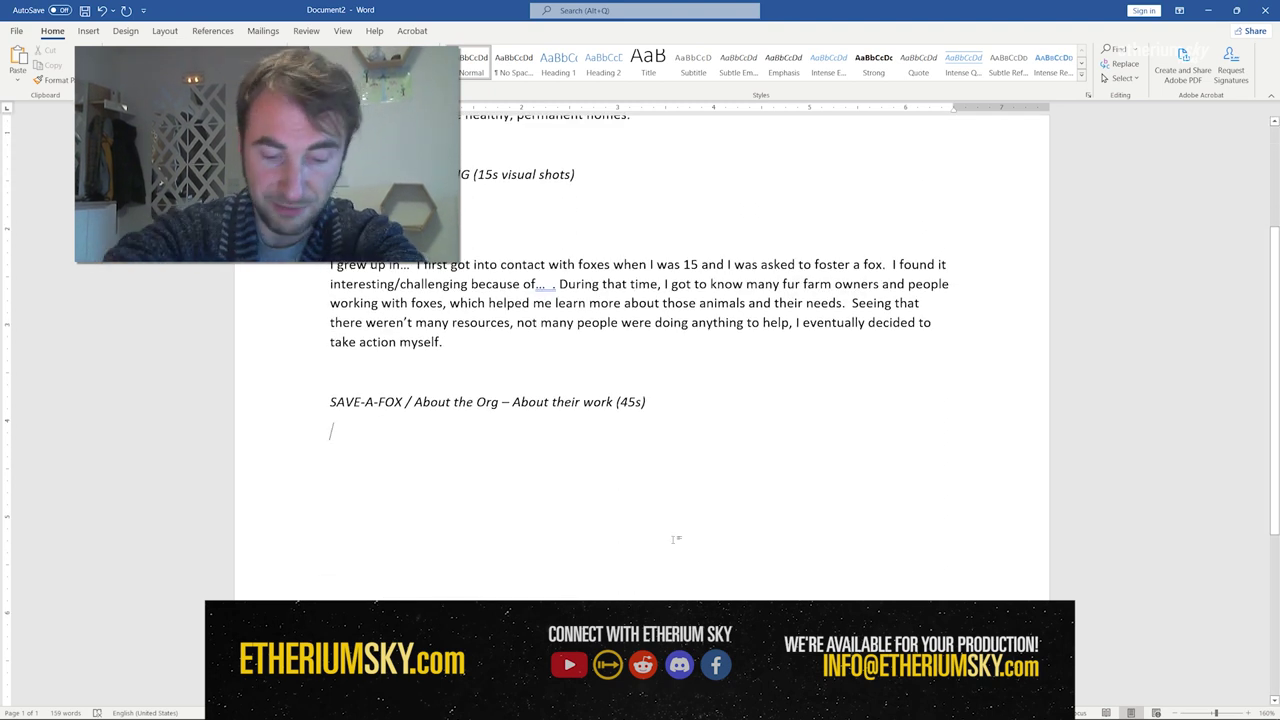
{"action": "type", "text": "I started "}
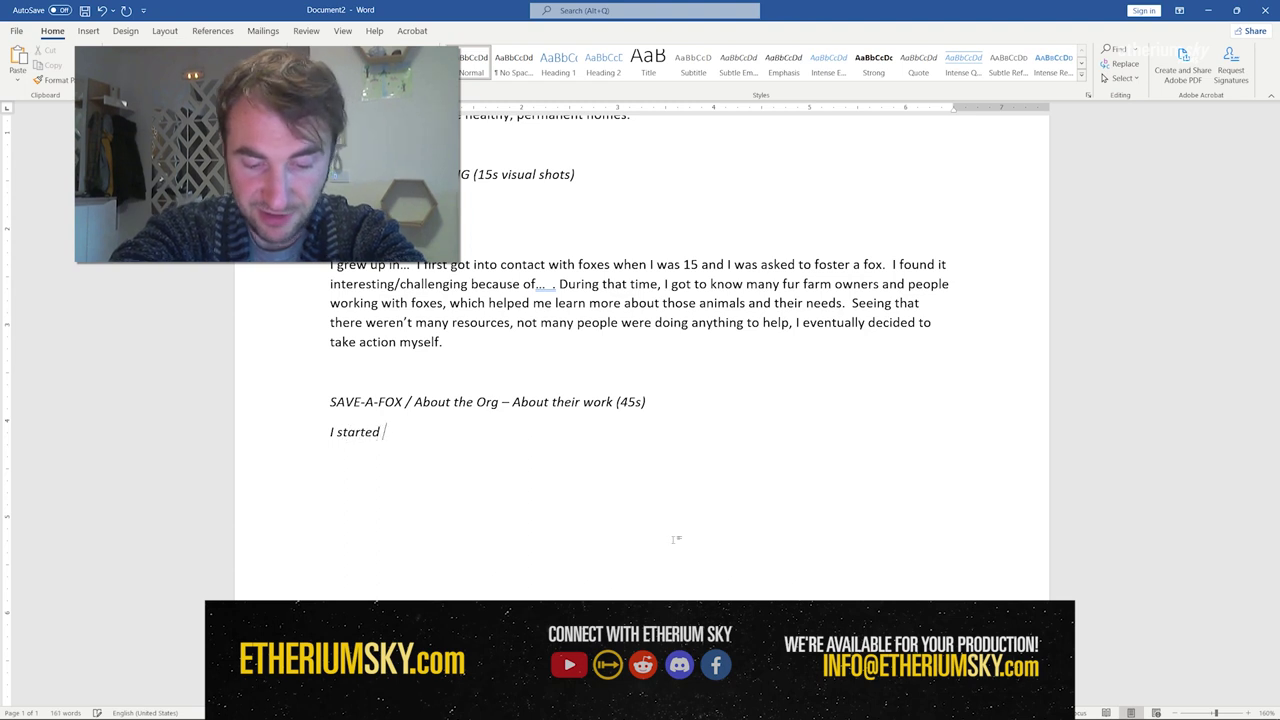
{"action": "type", "text": "SaveAFox "}
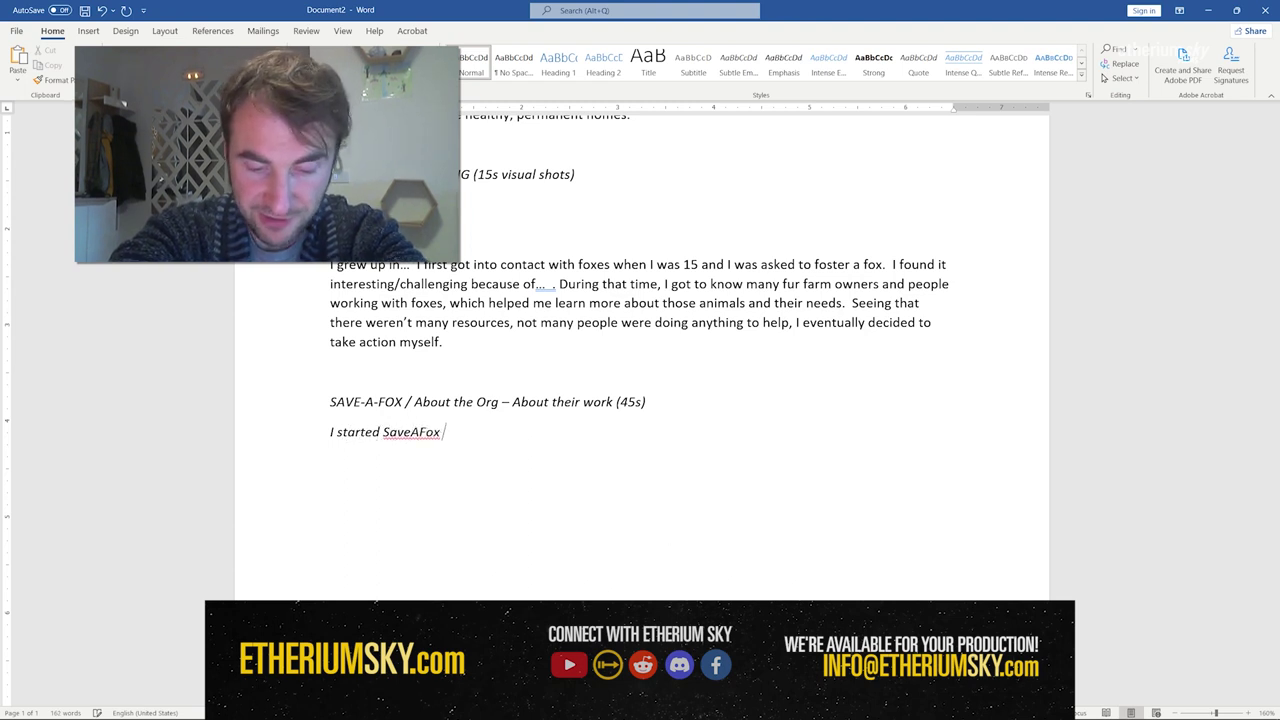
{"action": "type", "text": "with X nu"}
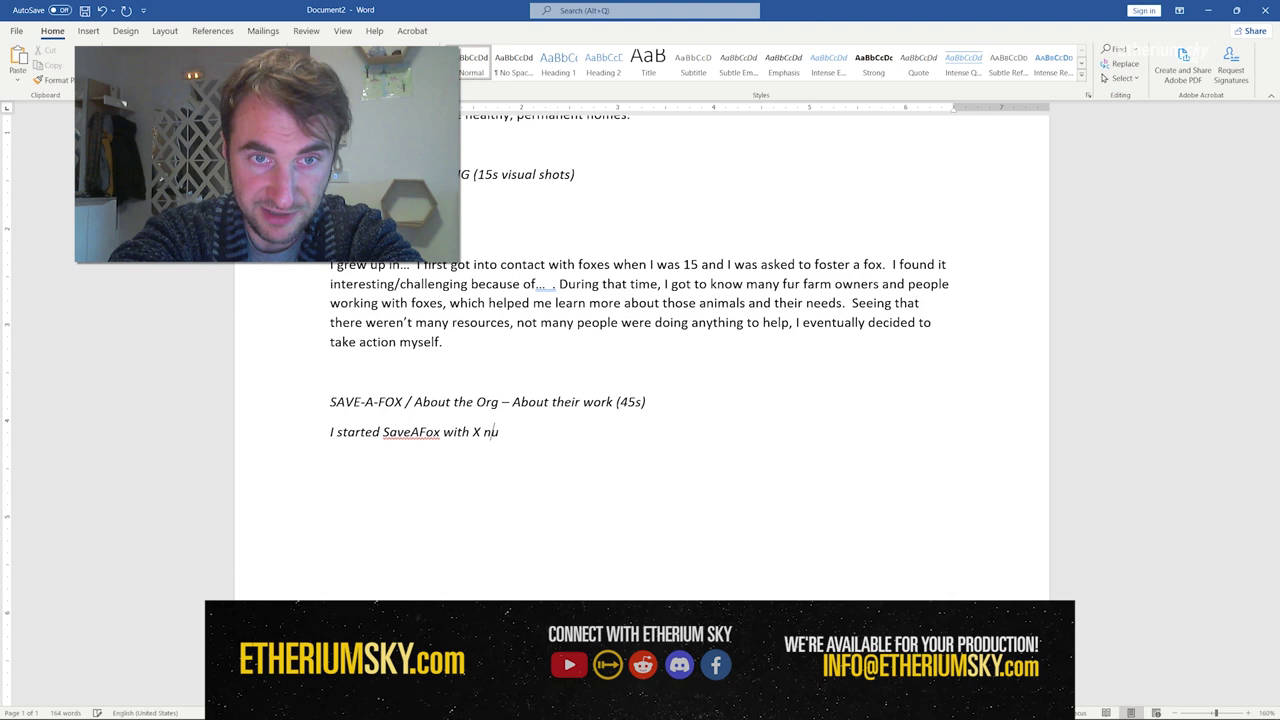
{"action": "type", "text": "mber of animals."}
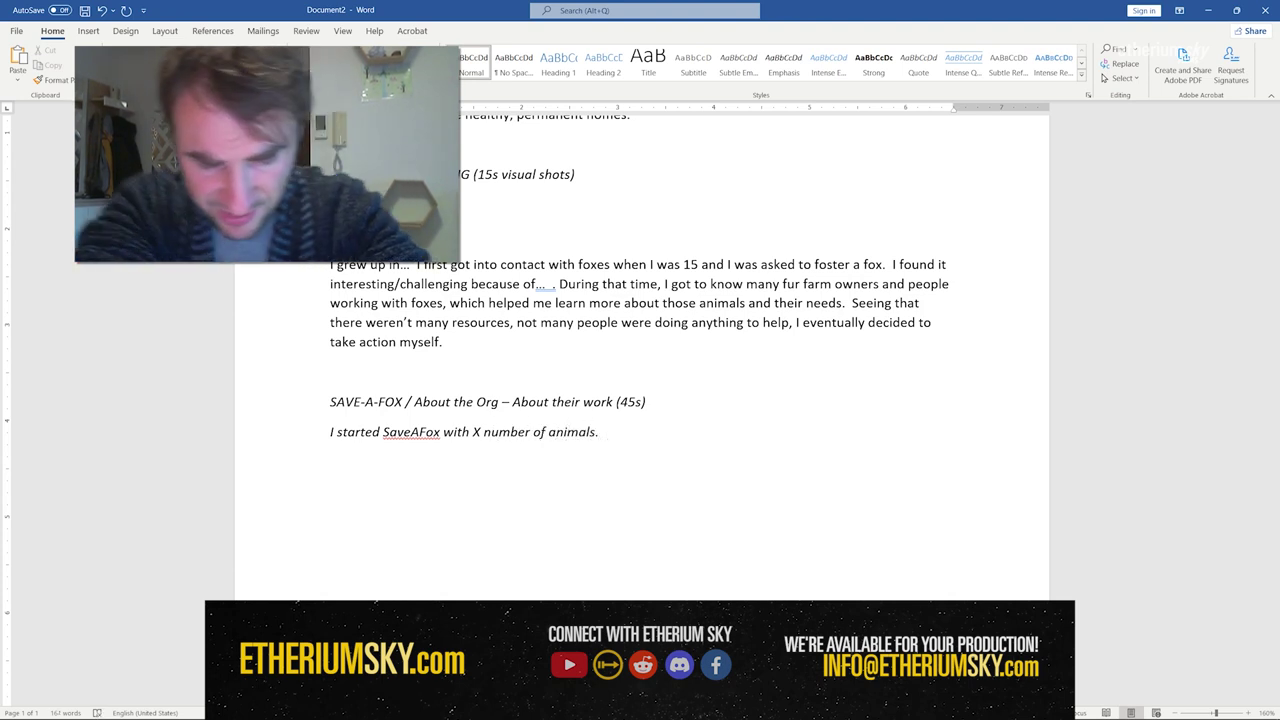
Continue the SAVE-A-FOX paragraph with the sentence "At the beginning it was only me working alone.".
{"action": "type", "text": "  At t"}
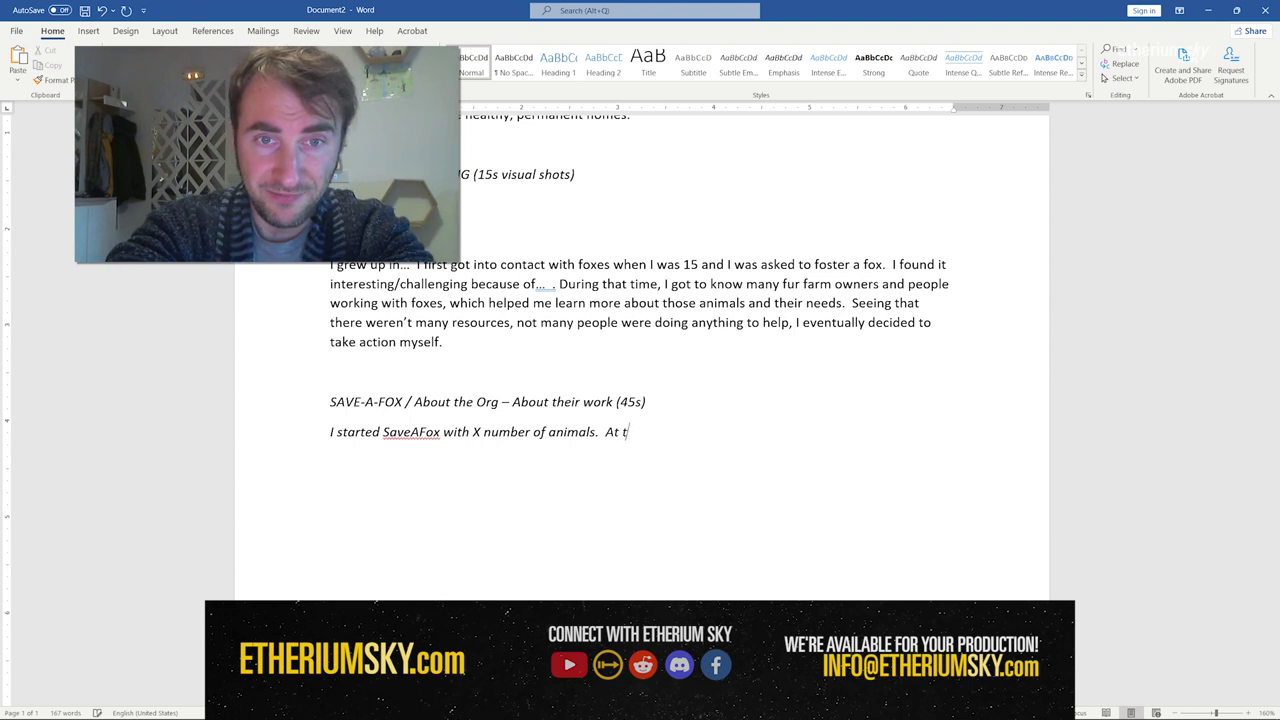
{"action": "type", "text": "he beginning i"}
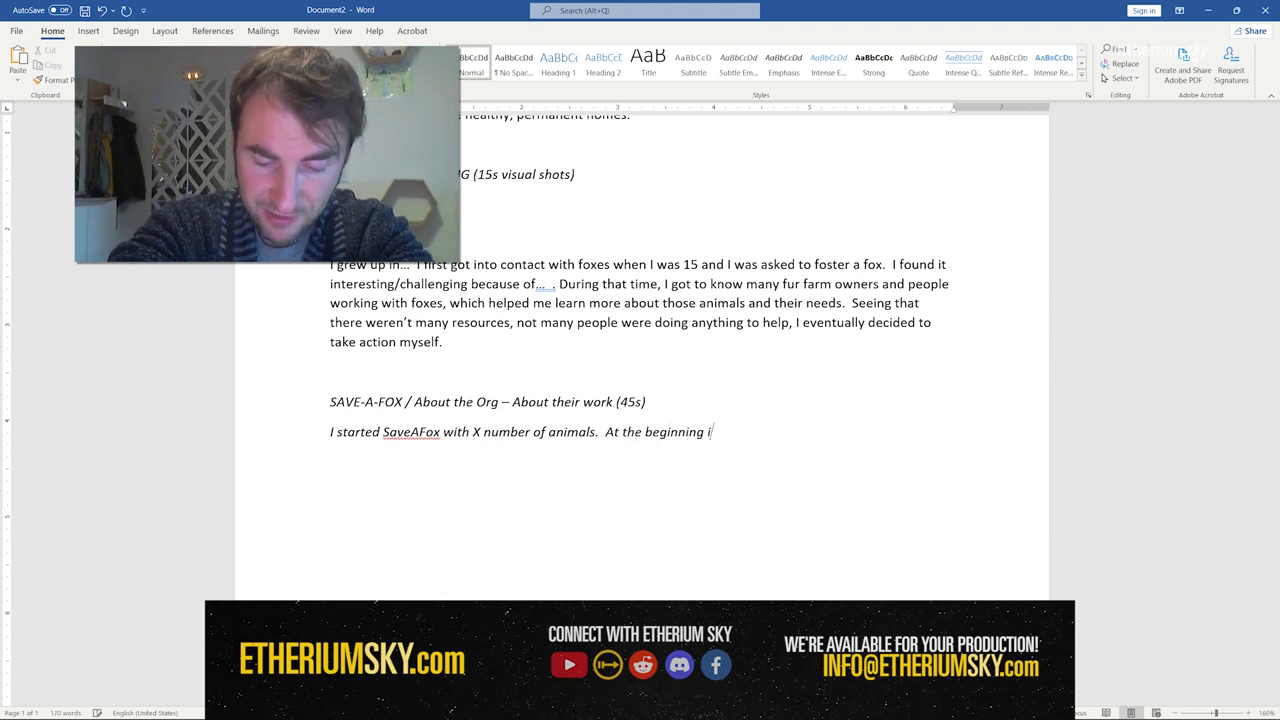
{"action": "type", "text": "t was only me "}
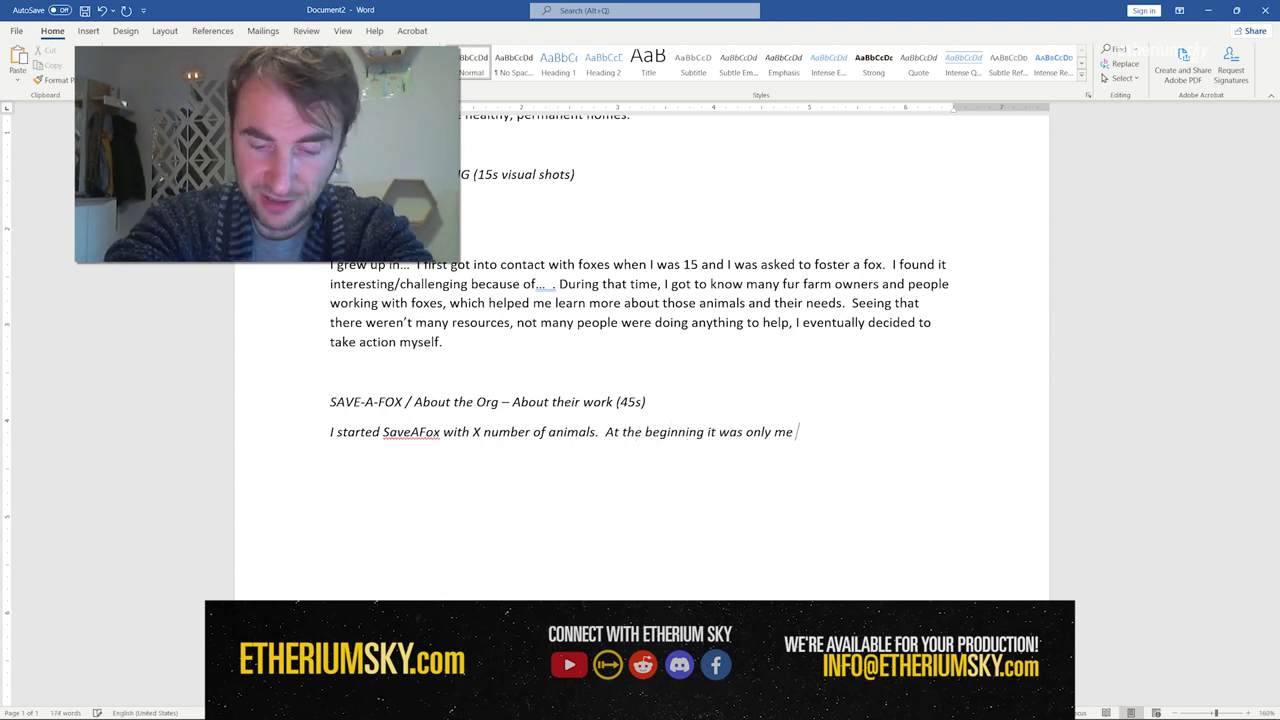
{"action": "type", "text": "working alone.  "}
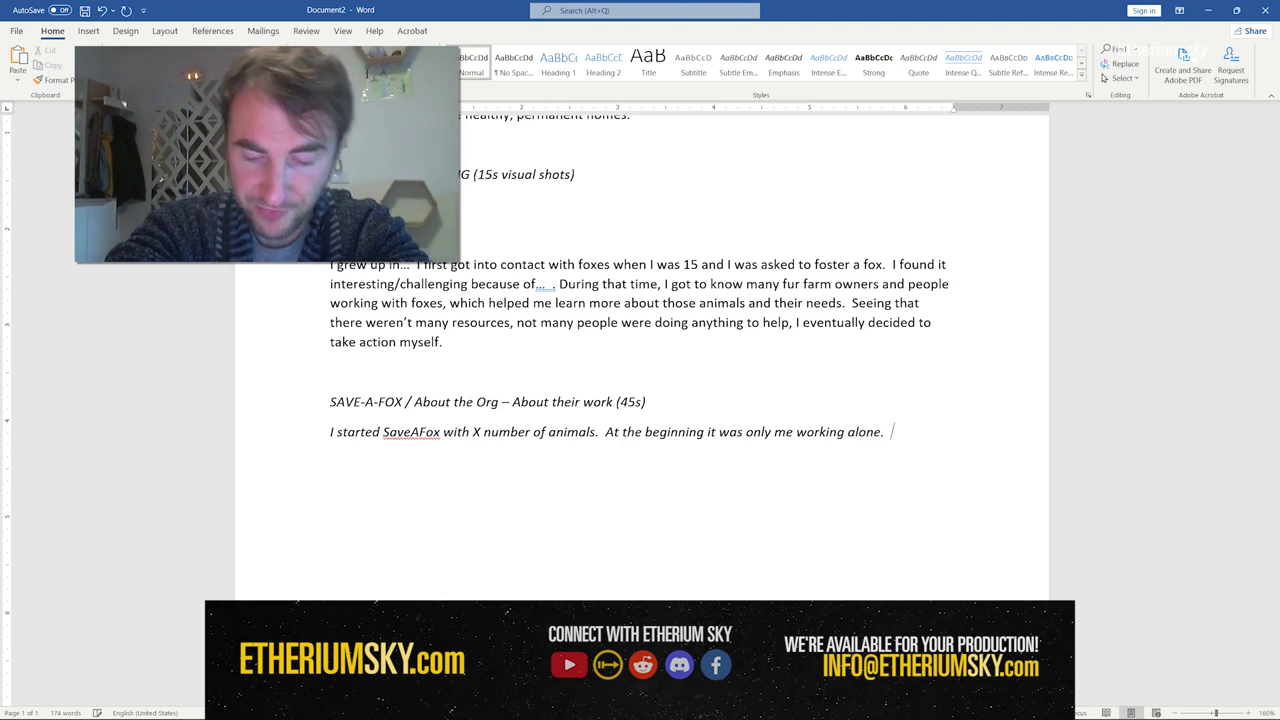
Add the sentence "Today, we provide a home to X number of animals." to the SAVE-A-FOX paragraph.
{"action": "type", "text": "Toda"}
{"action": "type", "text": "y, we provi"}
{"action": "type", "text": "de a home t"}
{"action": "type", "text": "o X"}
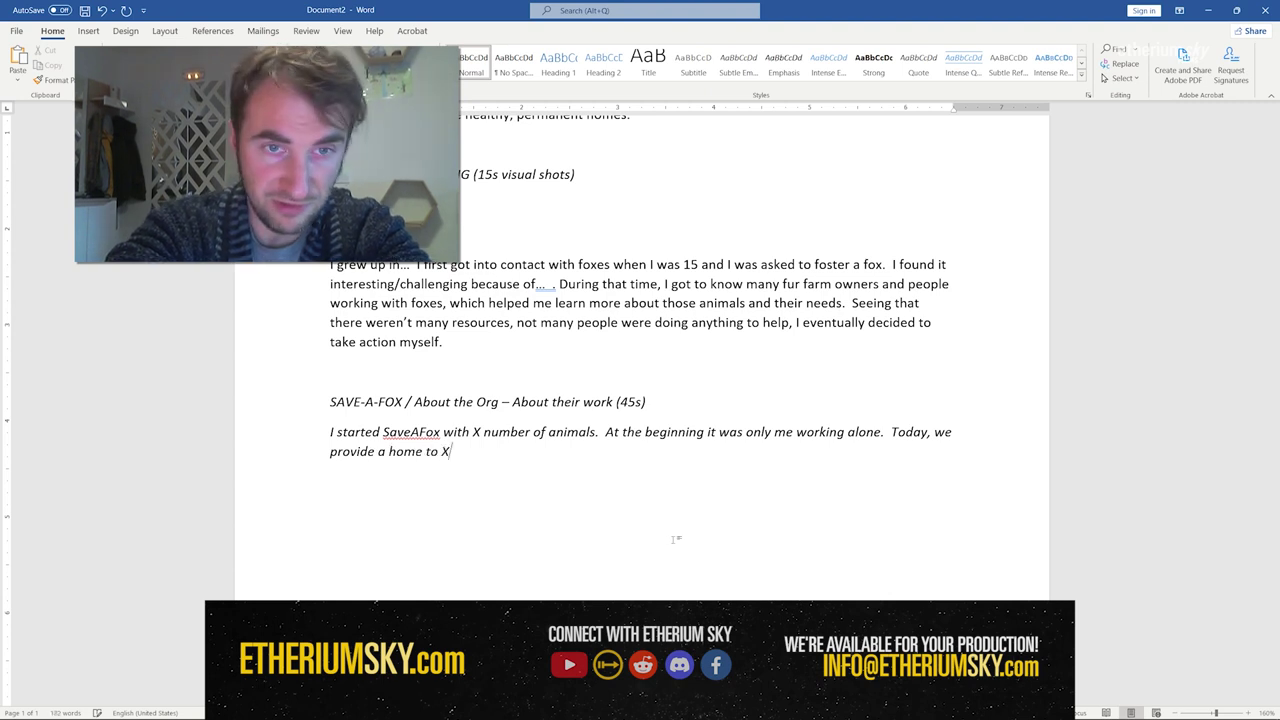
{"action": "type", "text": " number of ani"}
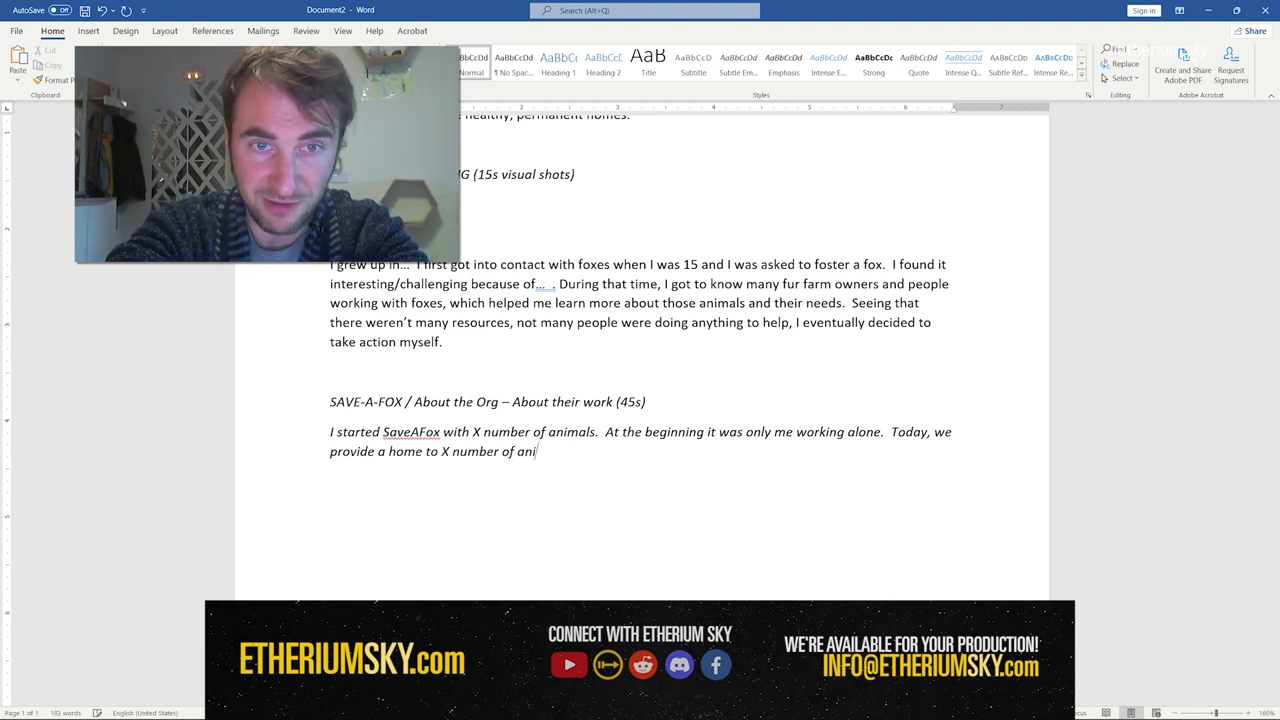
{"action": "type", "text": "mals"}
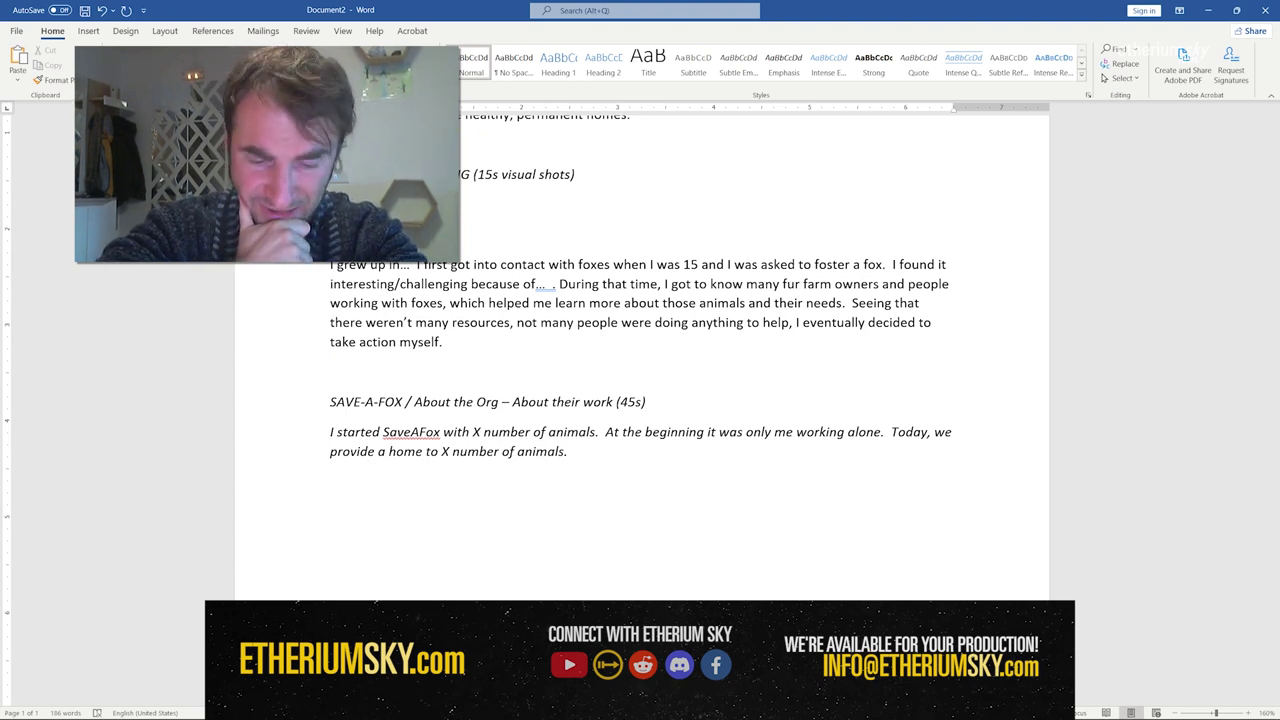
{"action": "type", "text": ".  "}
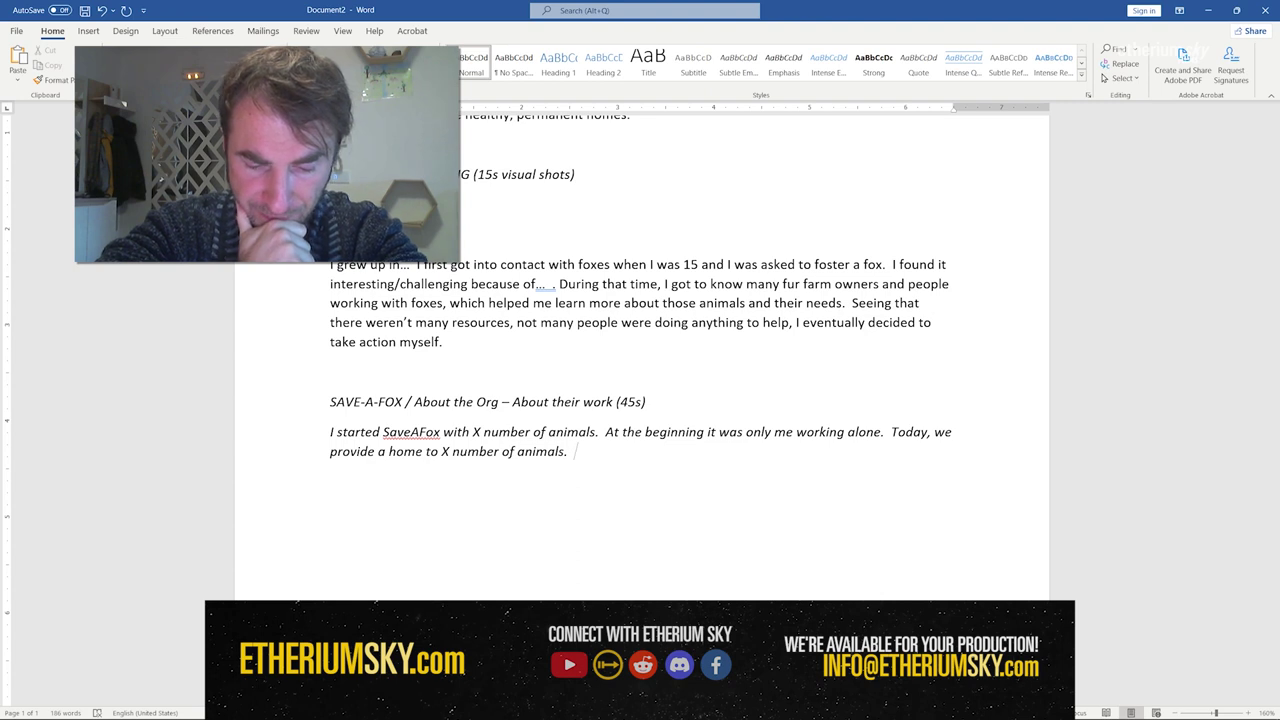
Add "But this means too much work for one person. Luckily I've been able to gather a small team." to the paragraph.
{"action": "type", "text": "But this means too much work for one person.  "}
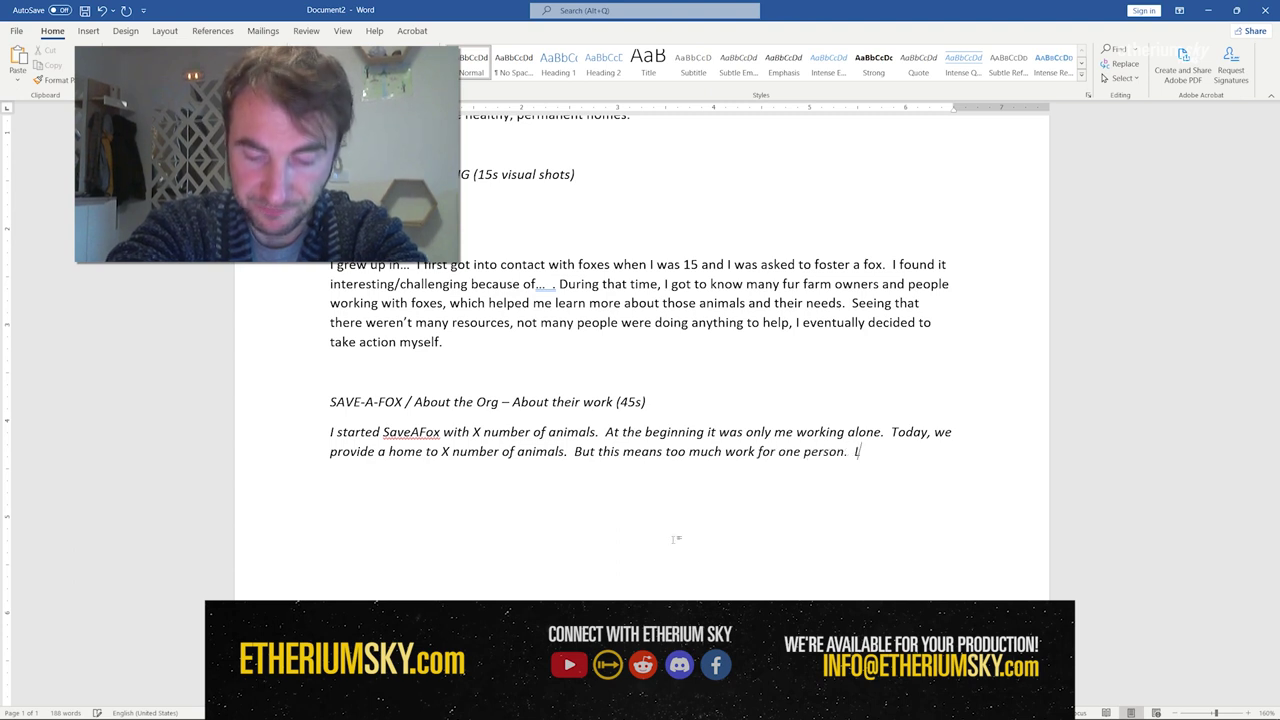
{"action": "type", "text": "Lick"}
{"action": "type", "text": "ckily "}
{"action": "type", "text": "I've been able"}
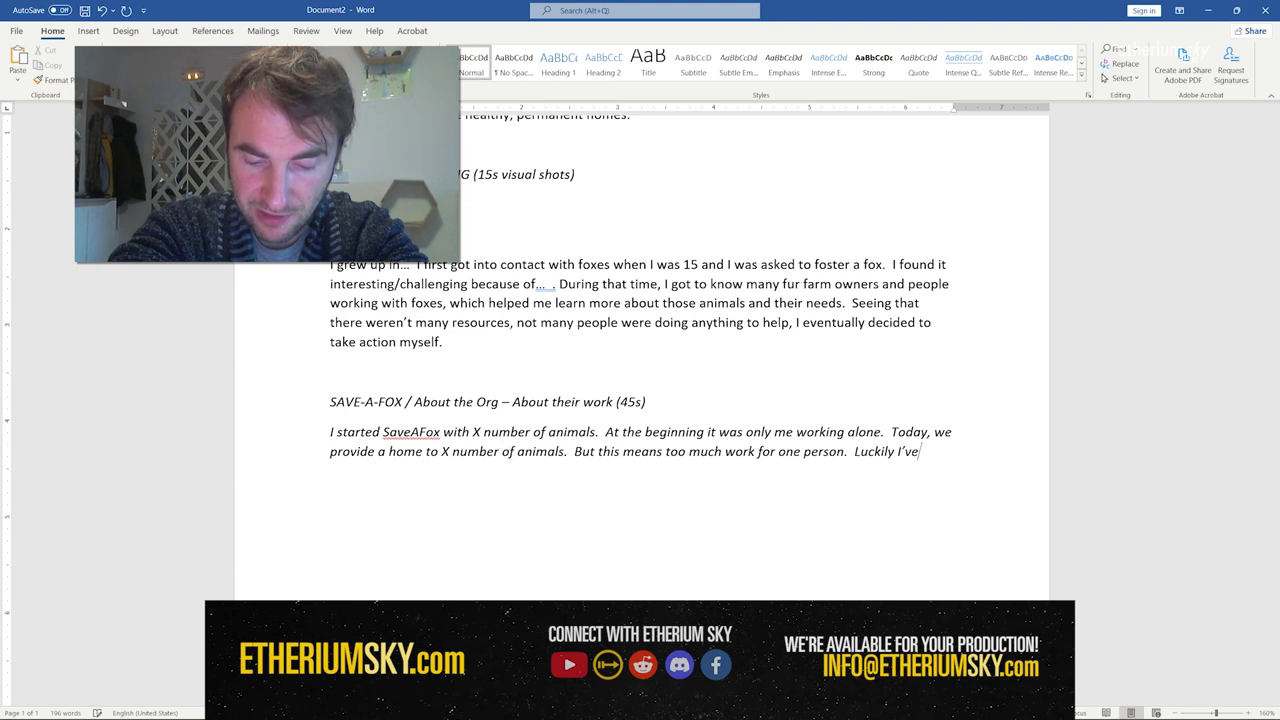
{"action": "type", "text": " to ga"}
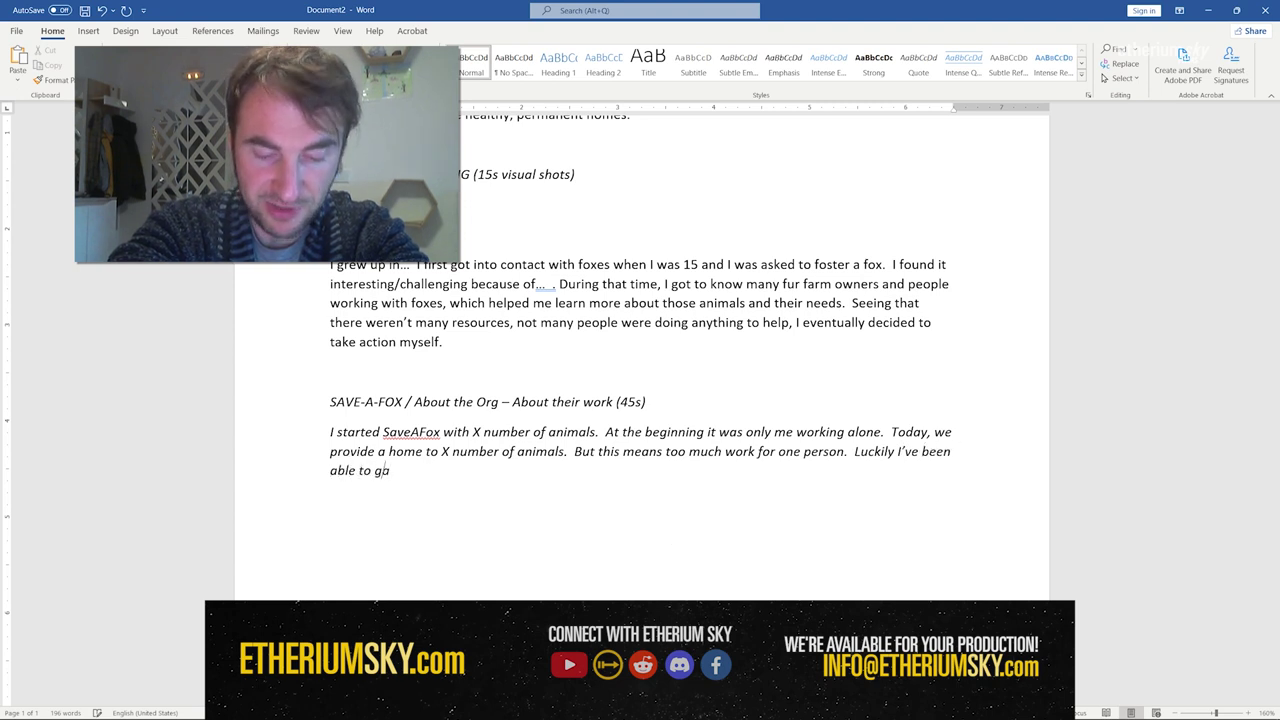
{"action": "type", "text": "ther a small team."}
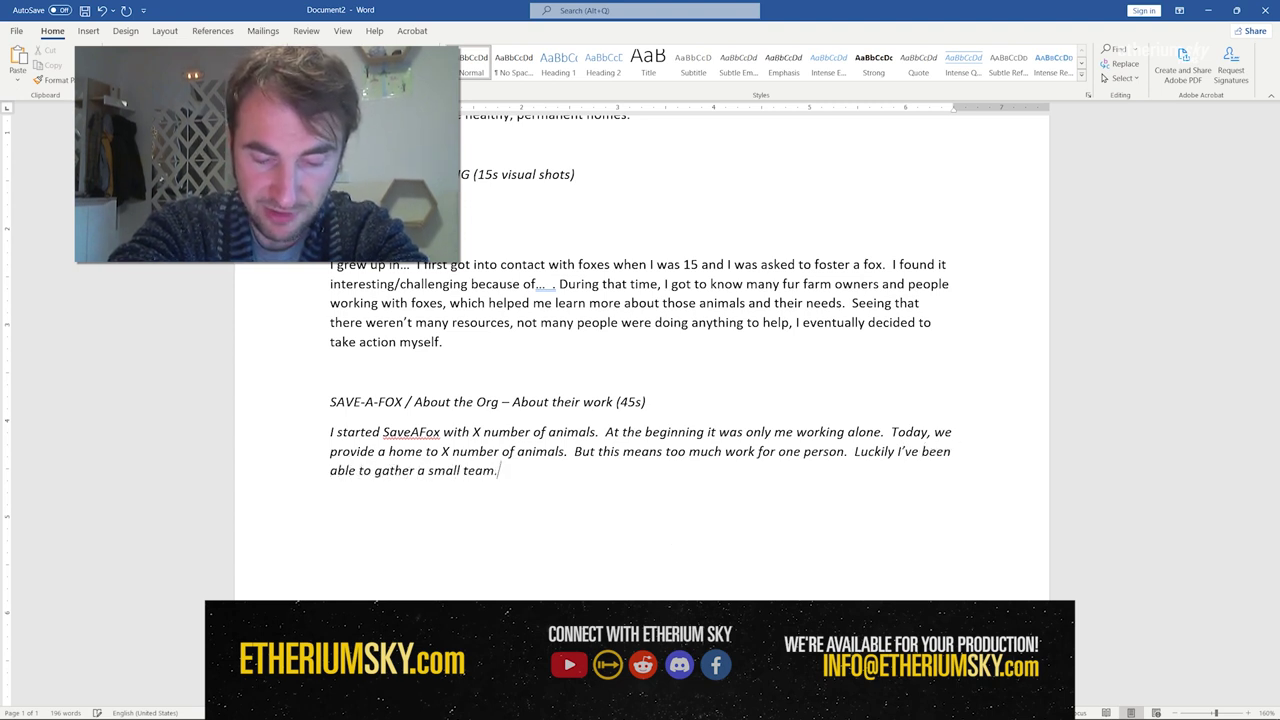
Add the sentence "There are X of us here now." and replace its X with 4.
{"action": "type", "text": "  There are X of us here now."}
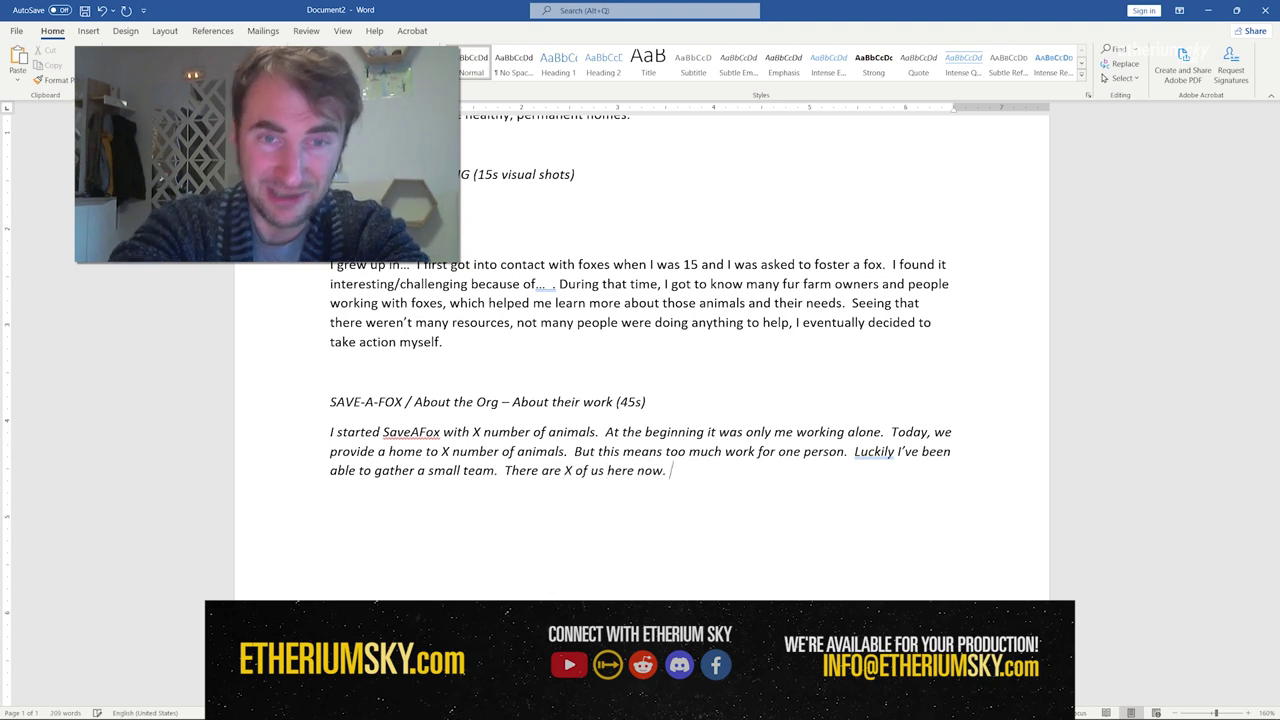
{"action": "key", "text": "BackSpace"}
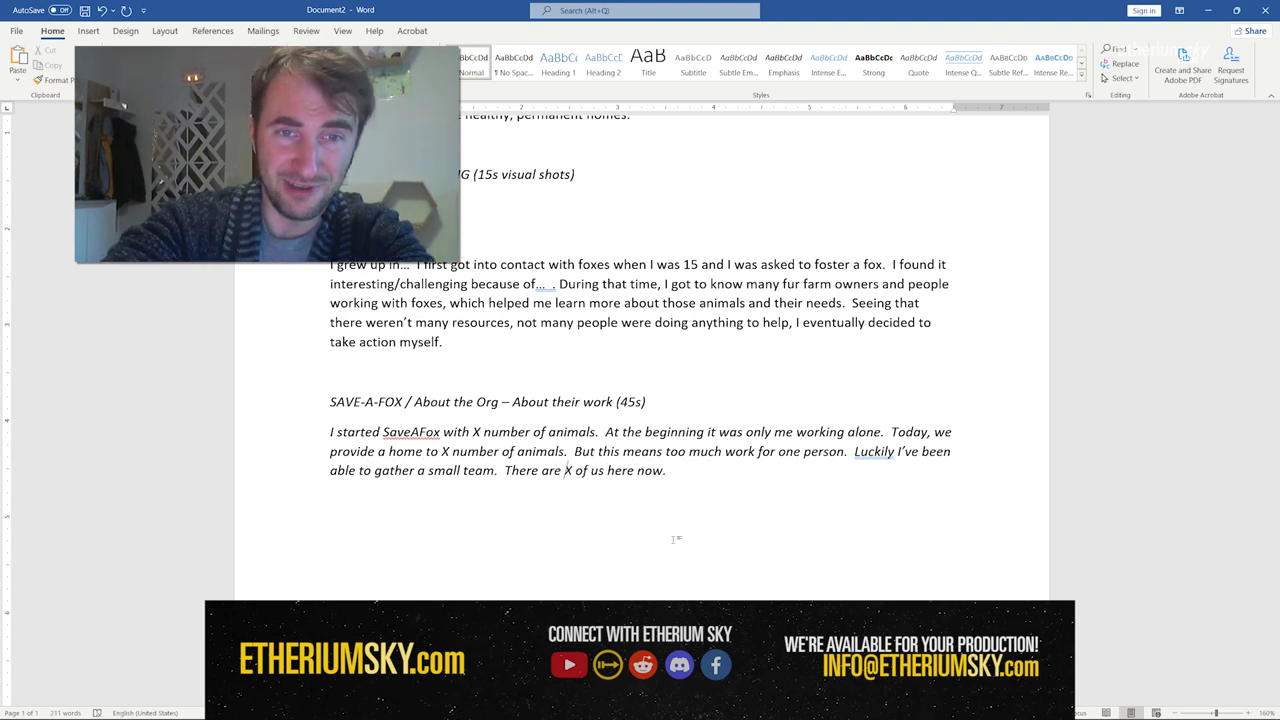
{"action": "key", "text": "ctrl+Left"}
{"action": "key", "text": "ctrl+Left"}
{"action": "key", "text": "ctrl+Left"}
{"action": "key", "text": "ctrl+Left"}
{"action": "key", "text": "ctrl+Left"}
{"action": "key", "text": "ctrl+Left"}
{"action": "key", "text": "Delete"}
{"action": "type", "text": "4"}
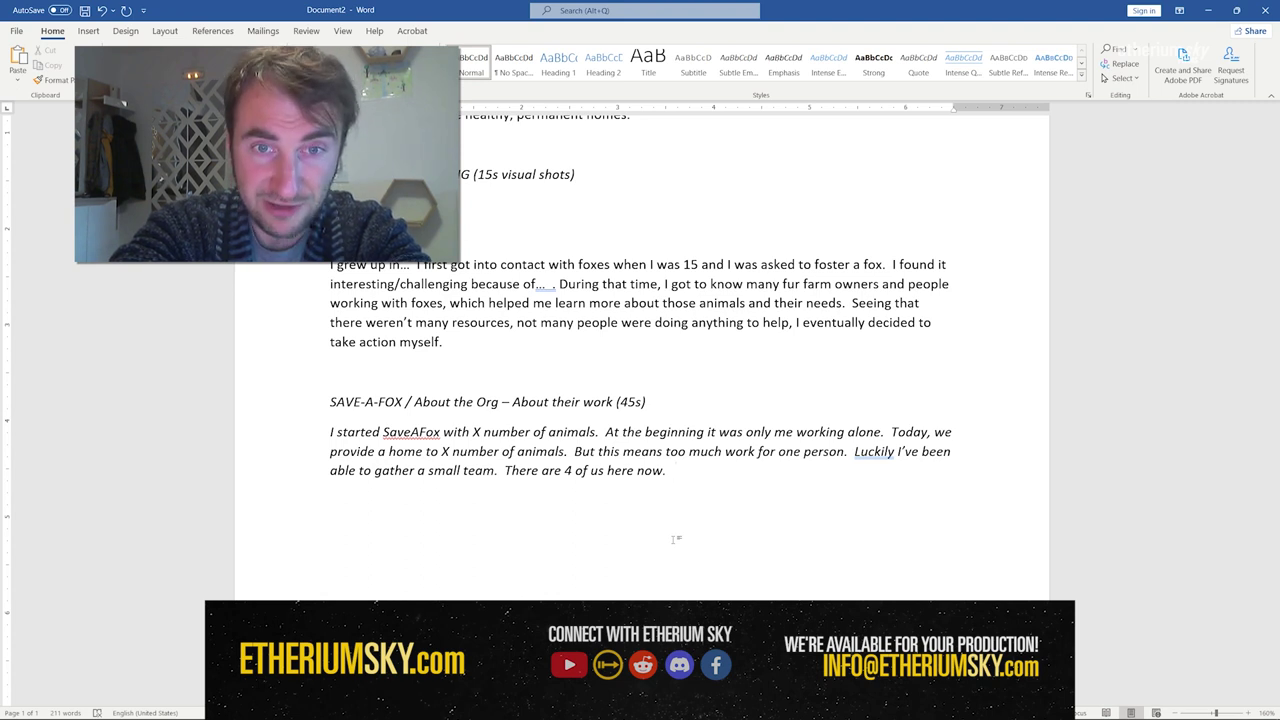
Change the last sentence's ending from "now." to "on the farm now,".
{"action": "key", "text": "BackSpace"}
{"action": "key", "text": "BackSpace"}
{"action": "key", "text": "BackSpace"}
{"action": "key", "text": "BackSpace"}
{"action": "type", "text": "on the"}
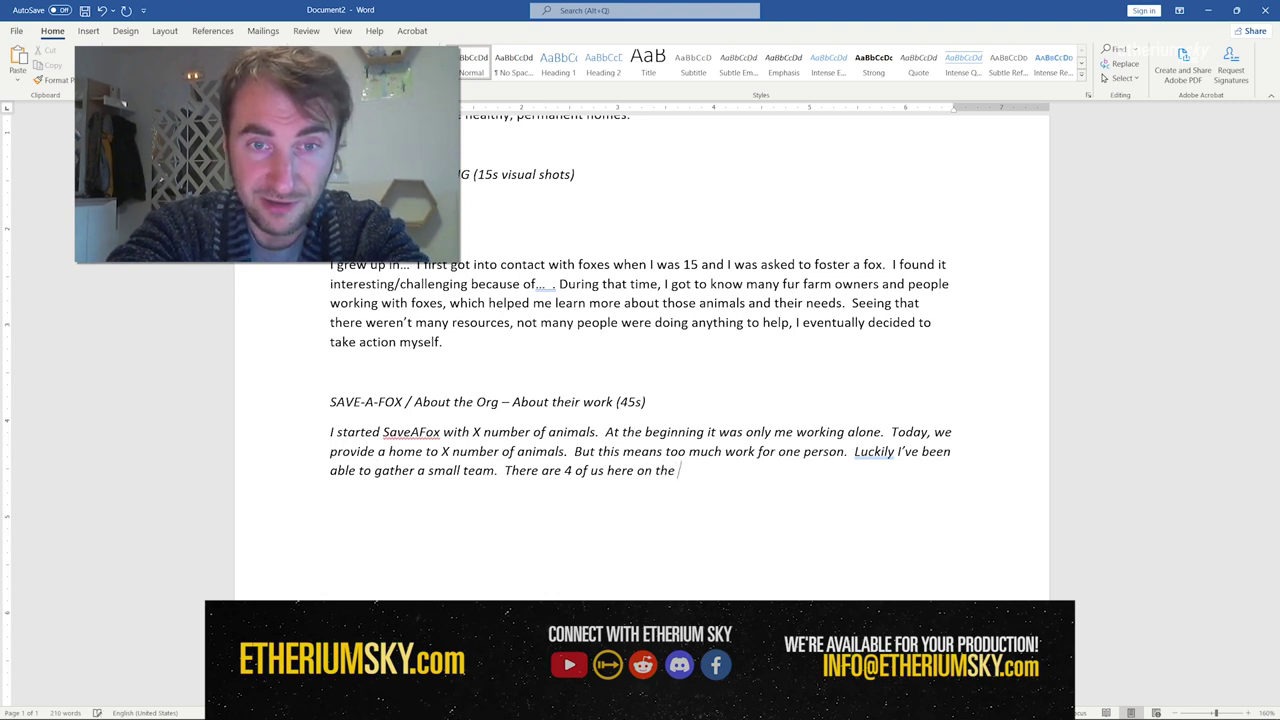
{"action": "type", "text": " farm now,"}
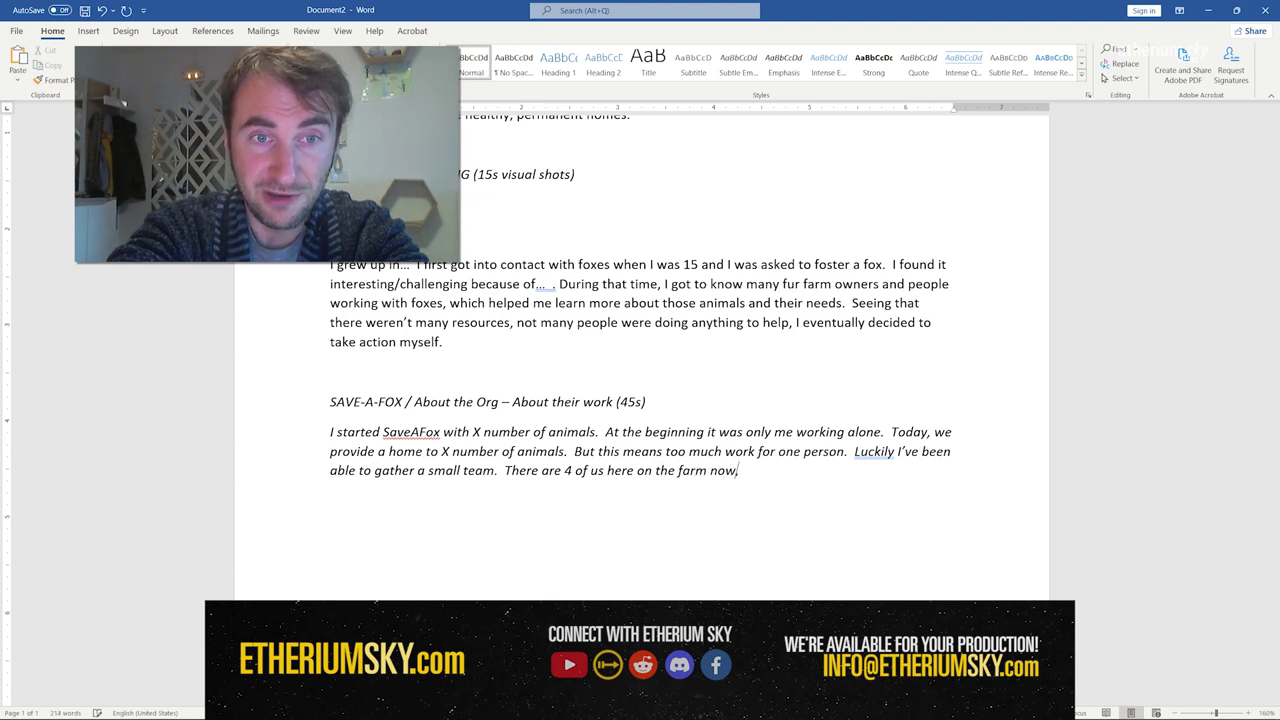
Remove the italics from the whole paragraph below the SAVE-A-FOX heading.
{"action": "key", "text": "shift+Up"}
{"action": "key", "text": "shift+Up"}
{"action": "key", "text": "ctrl+shift+Left"}
{"action": "key", "text": "ctrl+shift+Left"}
{"action": "key", "text": "ctrl+shift+Left"}
{"action": "key", "text": "ctrl+shift+Left"}
{"action": "key", "text": "ctrl+shift+Left"}
{"action": "key", "text": "ctrl+shift+Left"}
{"action": "key", "text": "ctrl+shift+Left"}
{"action": "key", "text": "ctrl+shift+Left"}
{"action": "key", "text": "ctrl+shift+Left"}
{"action": "key", "text": "ctrl+shift+Left"}
{"action": "key", "text": "ctrl+shift+Left"}
{"action": "key", "text": "ctrl+shift+Left"}
{"action": "key", "text": "ctrl+shift+Left"}
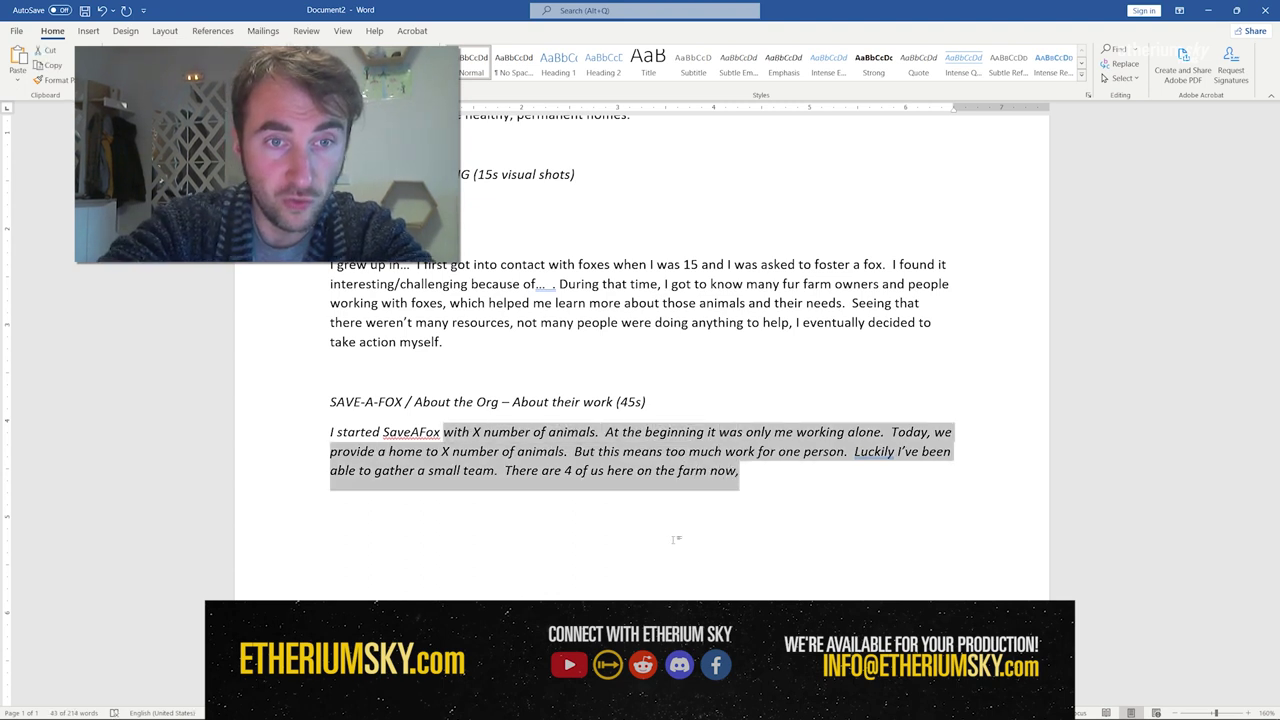
{"action": "key", "text": "ctrl+i"}
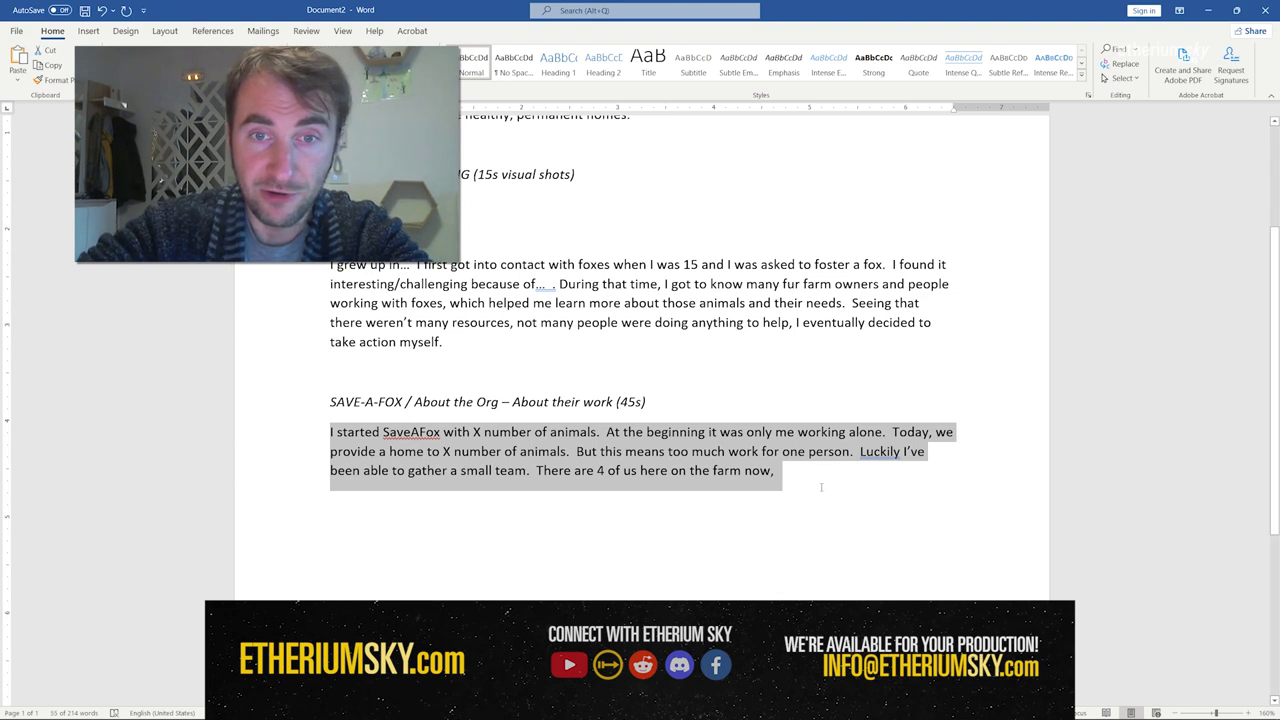
{"action": "left_click", "coordinate": [823, 478]}
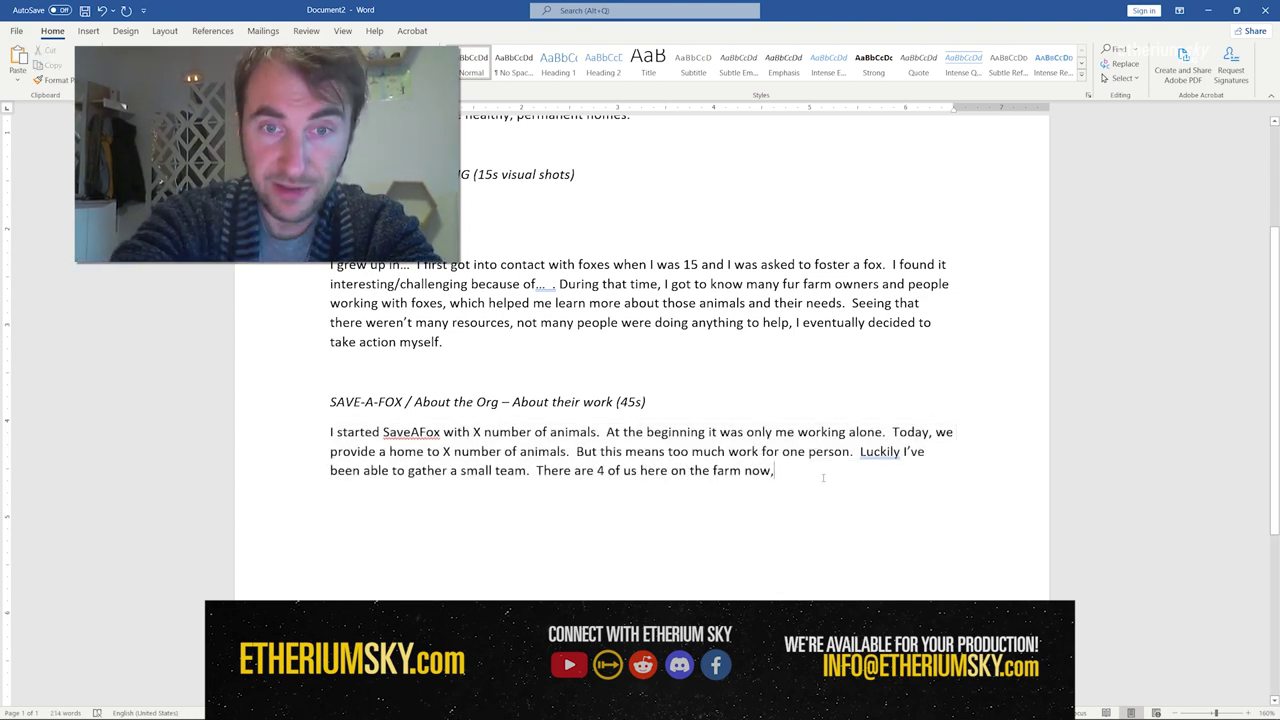
Continue the last sentence without the comma: "and we also have a number of volunteers helping out with various tasks.".
{"action": "type", "text": "and we also"}
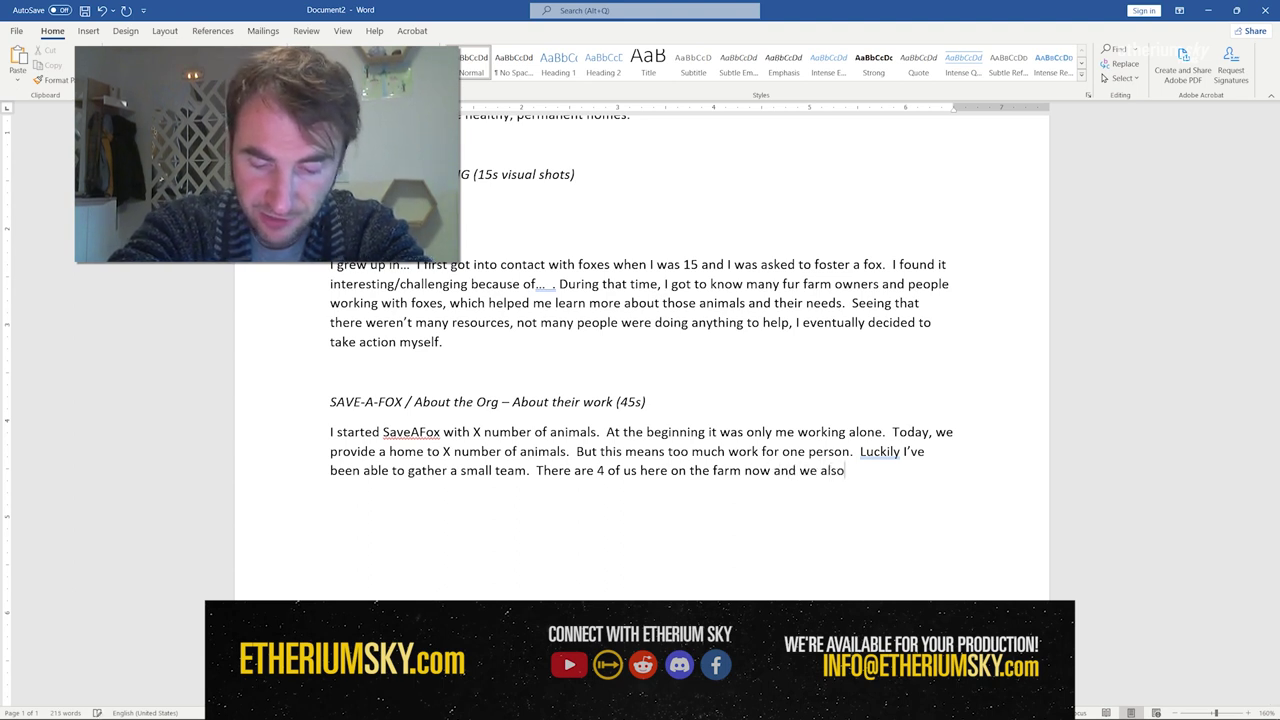
{"action": "type", "text": " have a number of volunteers he"}
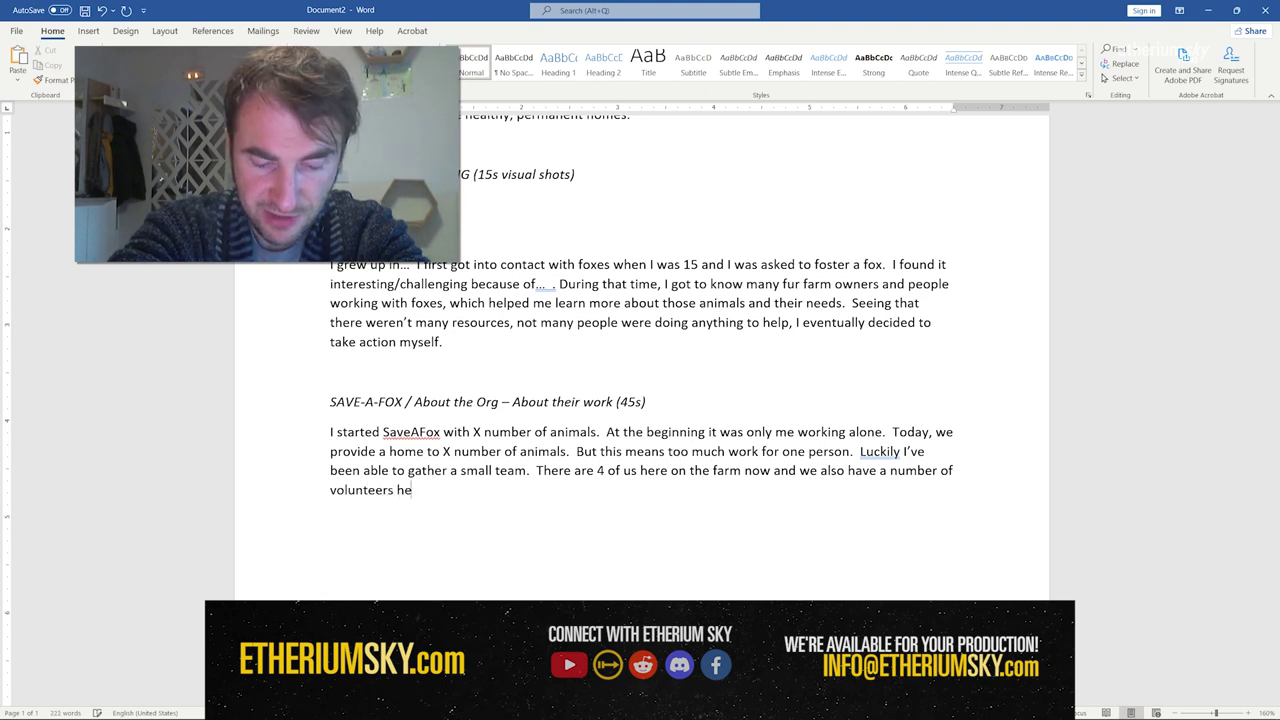
{"action": "type", "text": "lping out with various tasks.  A"}
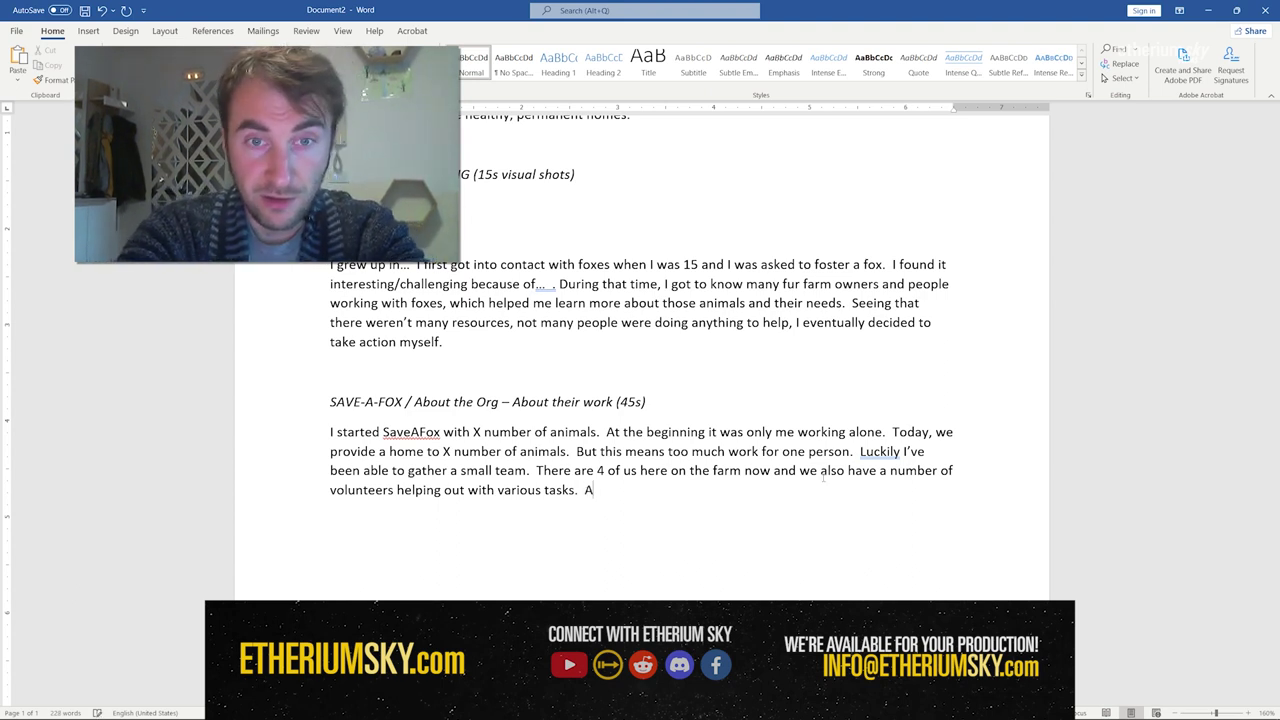
{"action": "key", "text": "BackSpace"}
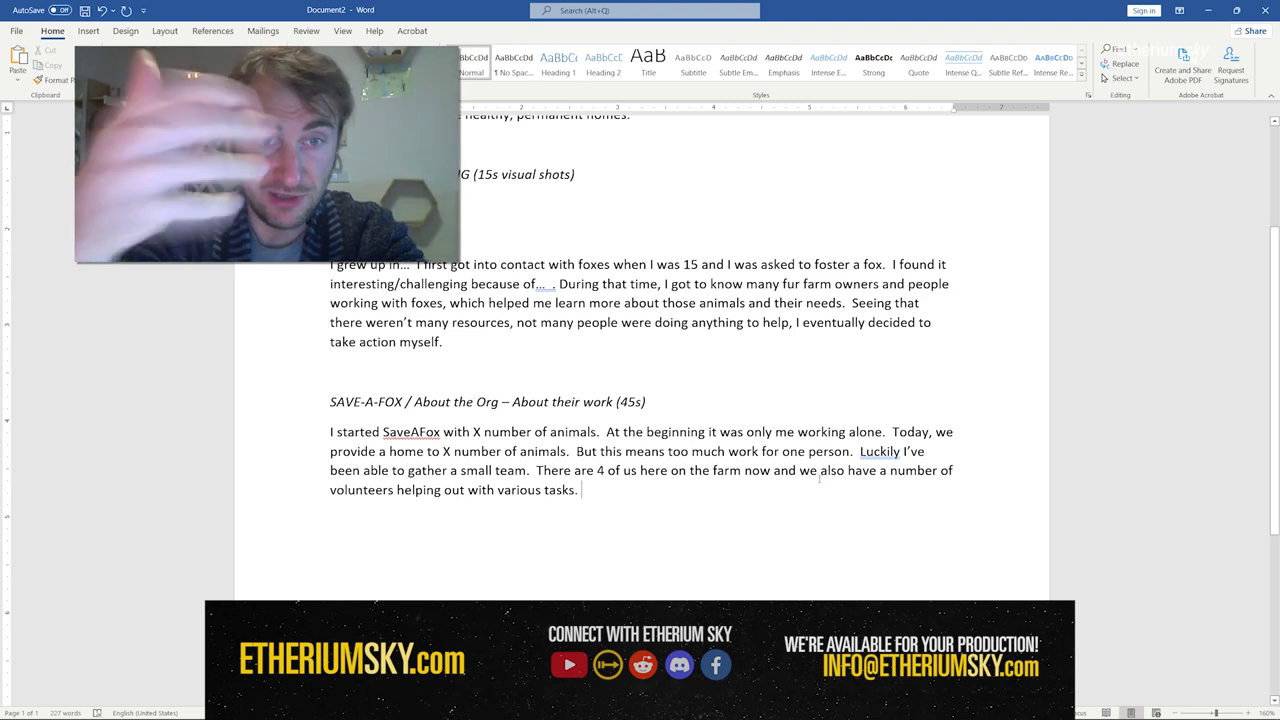
Add the note "(** titles on screen)" on its own line directly below the SAVE-A-FOX heading.
{"action": "key", "text": "Return"}
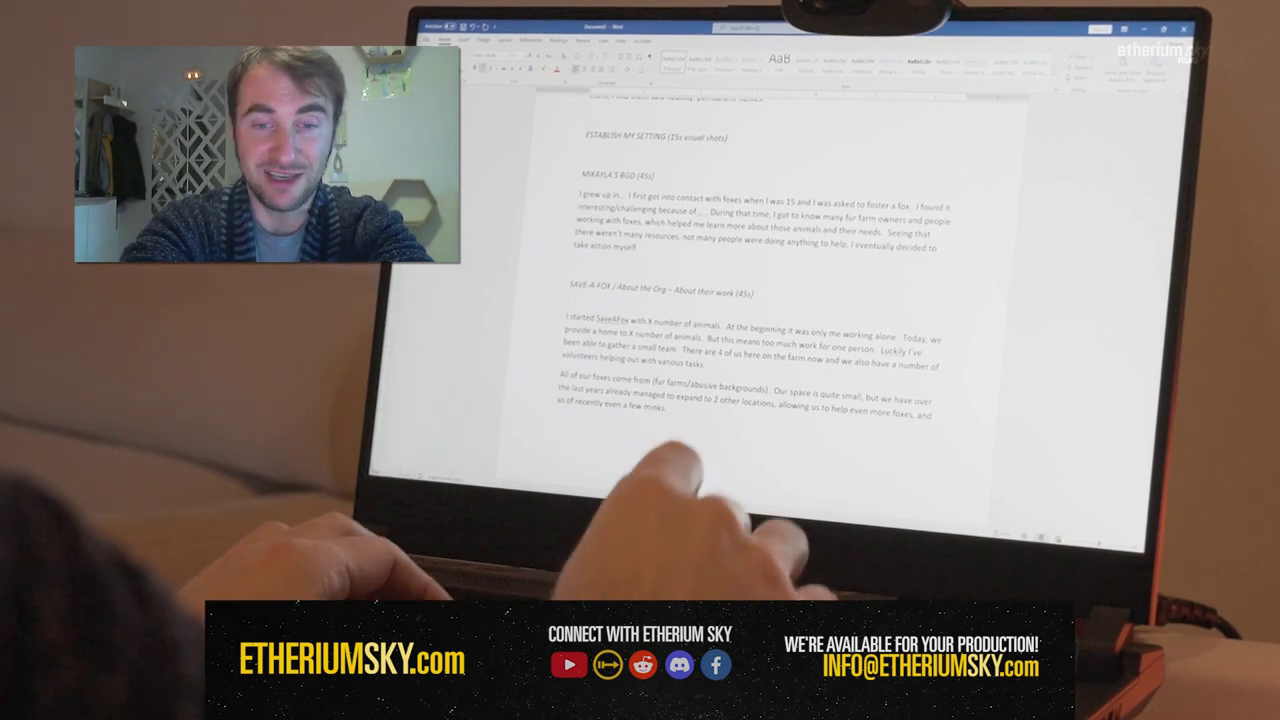
{"action": "left_click", "coordinate": [570, 297]}
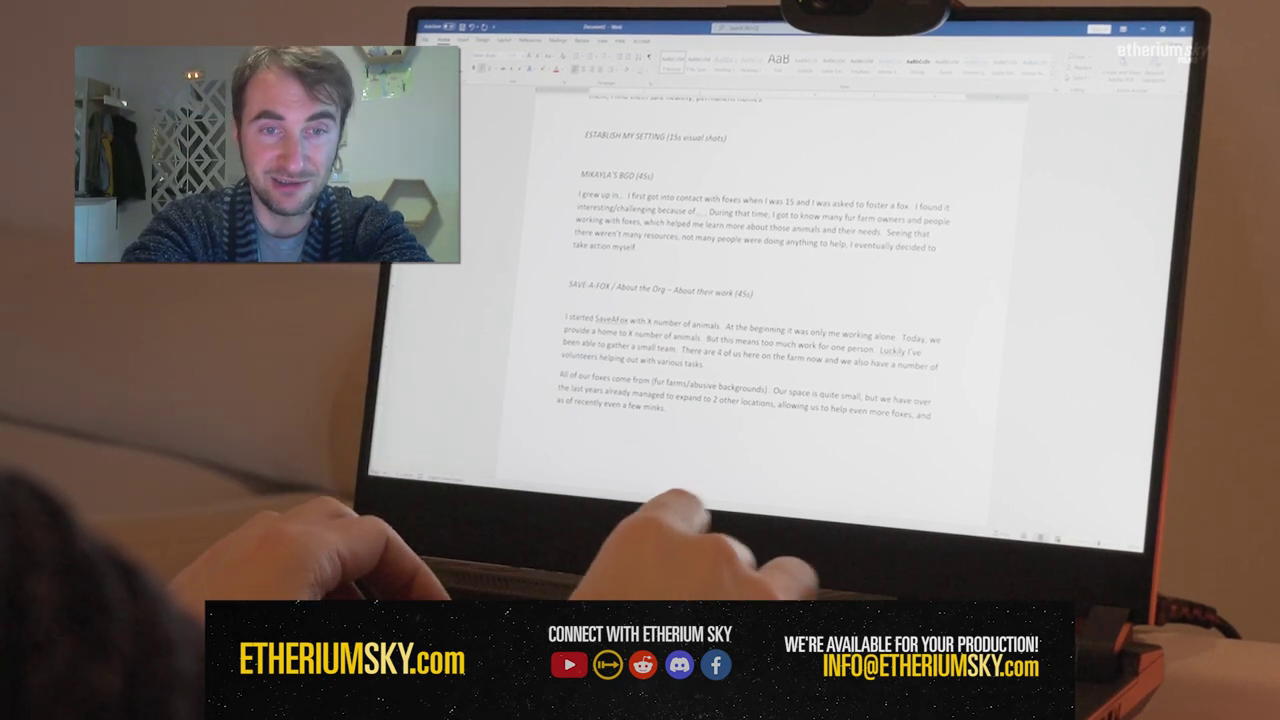
{"action": "type", "text": "(** titles"}
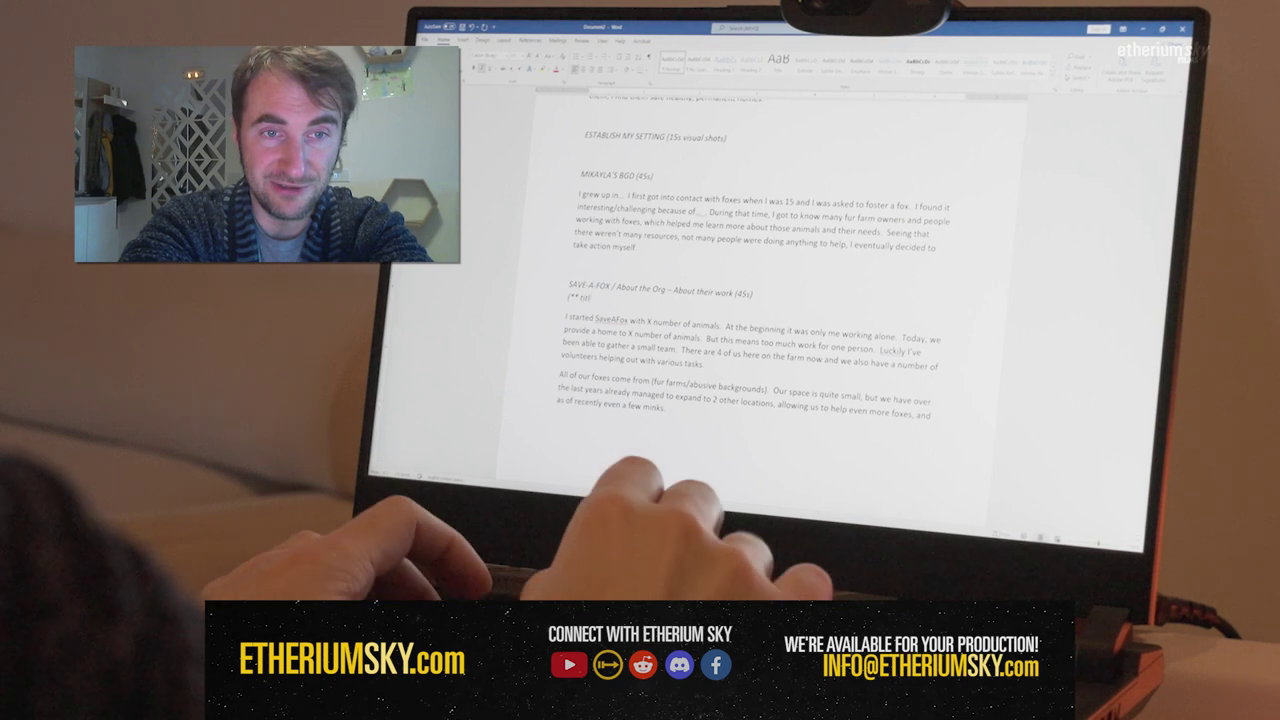
{"action": "type", "text": " on screen)"}
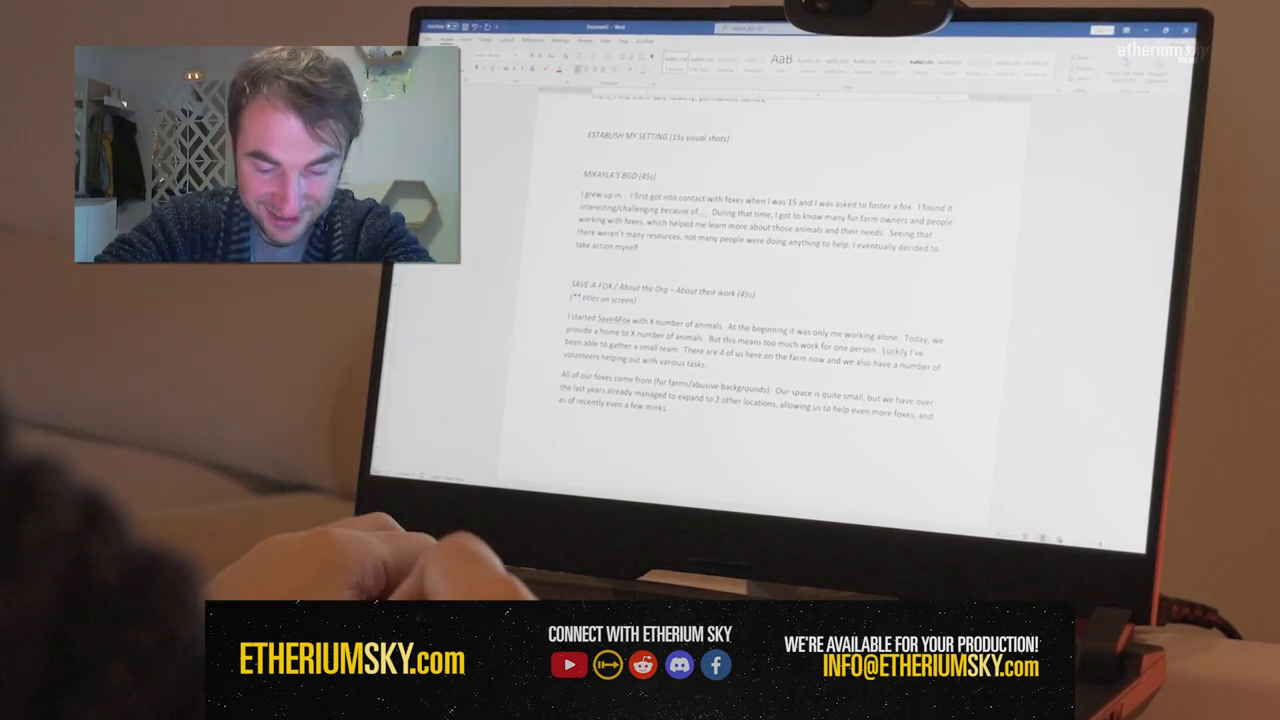
Add the italic heading "STEP BY STEP – What do they actually do on a daily basis? (60s)" below the last paragraph.
{"action": "type", "text": "STE"}
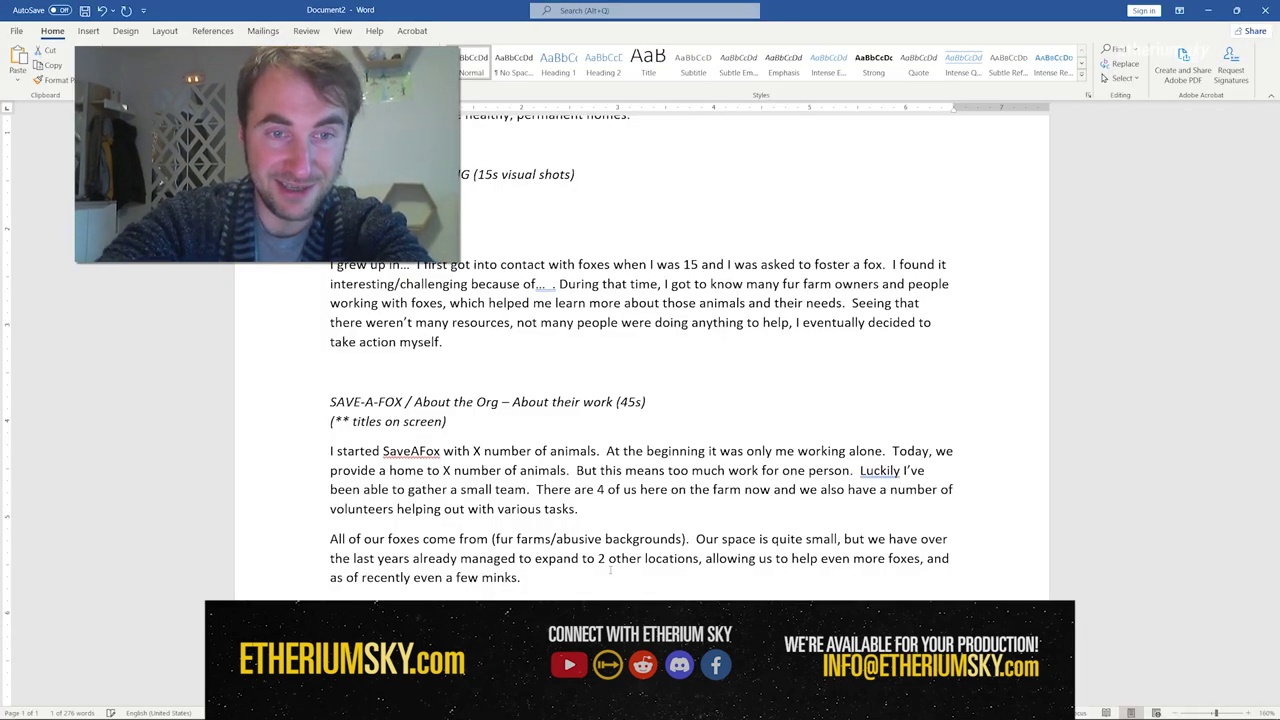
{"action": "key", "text": "Right"}
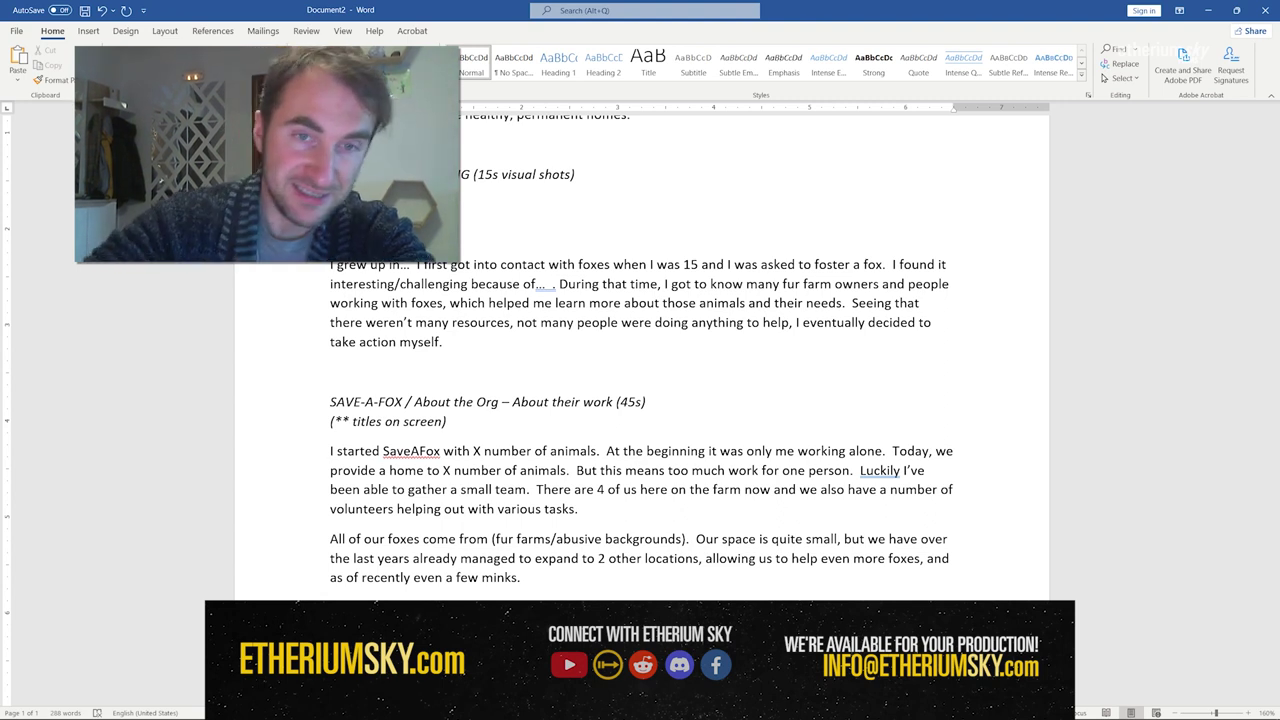
{"action": "scroll", "coordinate": [768, 537], "scroll_direction": "down", "scroll_amount": 3}
Add the italic question "** who are the animals that make it to SaveAFox?" below the STEP BY STEP heading.
{"action": "type", "text": "**"}
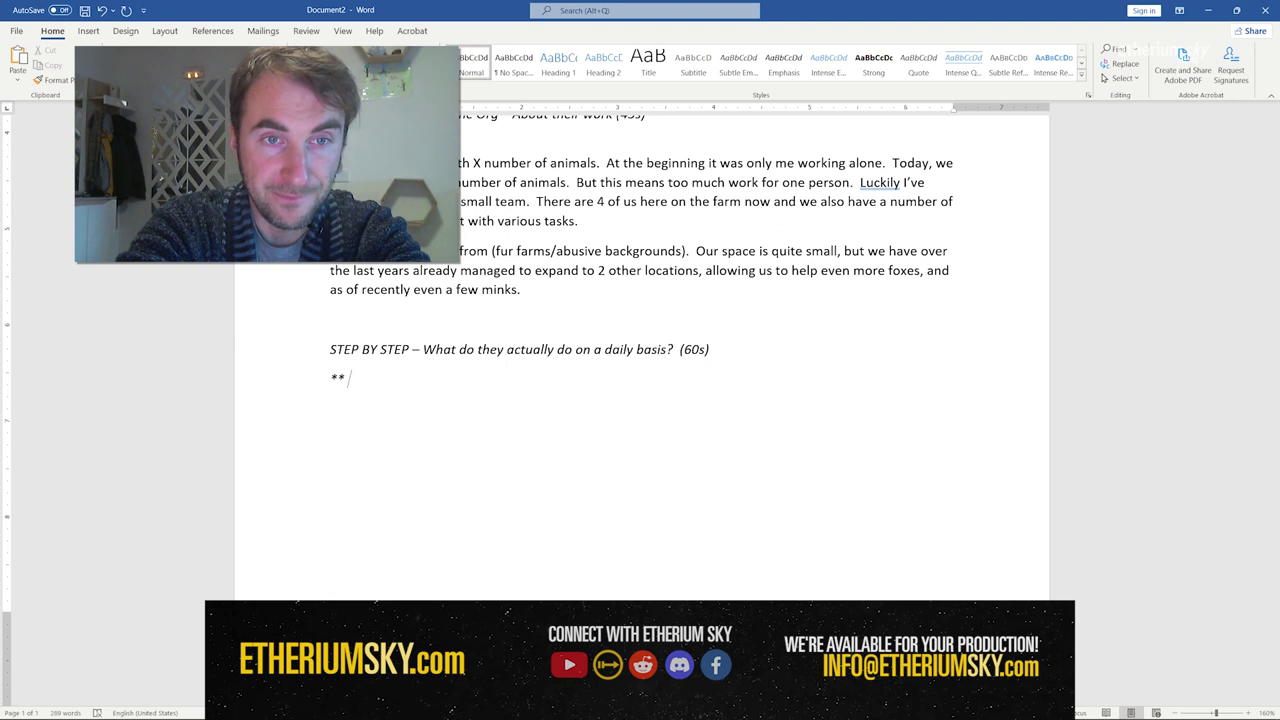
{"action": "type", "text": "who a"}
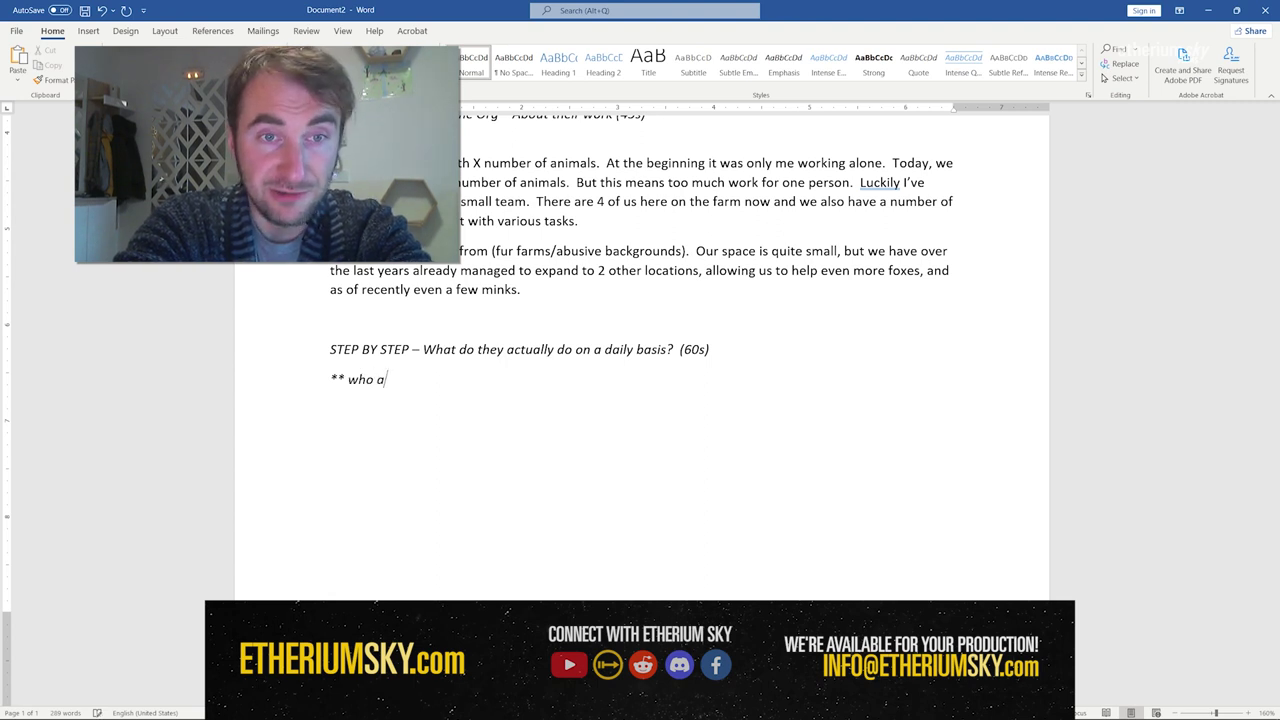
{"action": "type", "text": "re the animals at"}
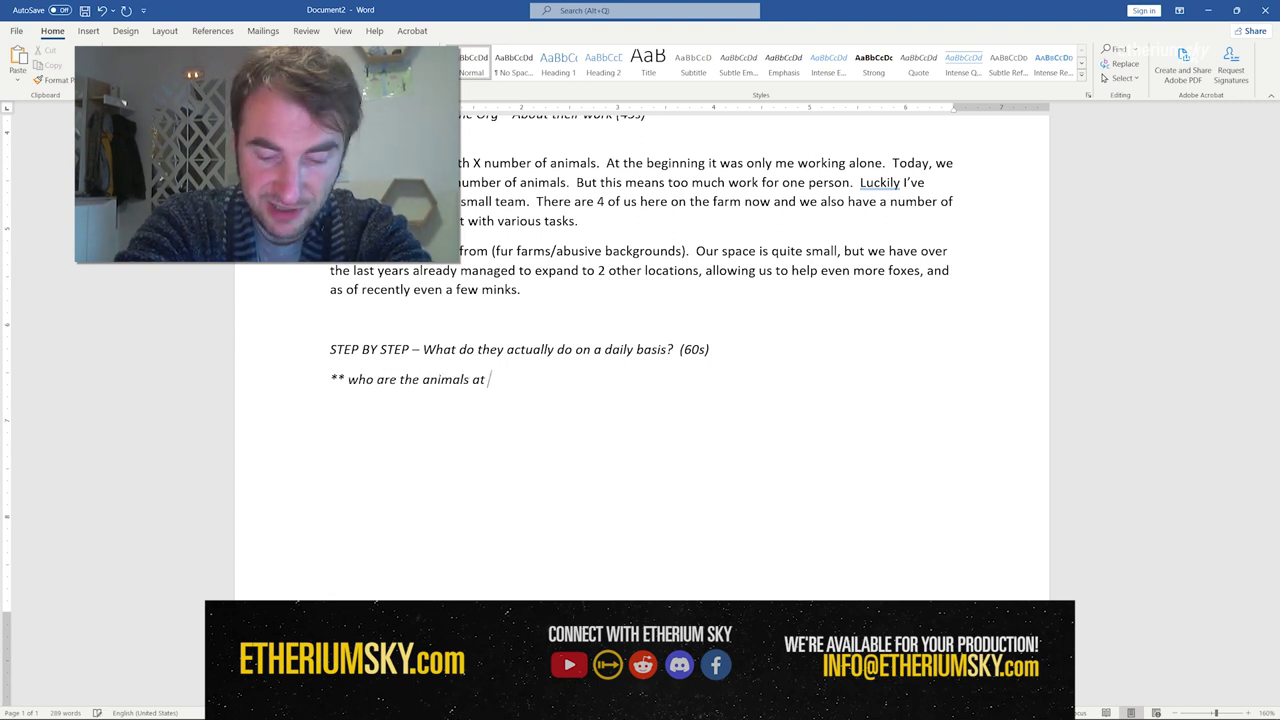
{"action": "key", "text": "BackSpace"}
{"action": "key", "text": "BackSpace"}
{"action": "key", "text": "BackSpace"}
{"action": "type", "text": "th"}
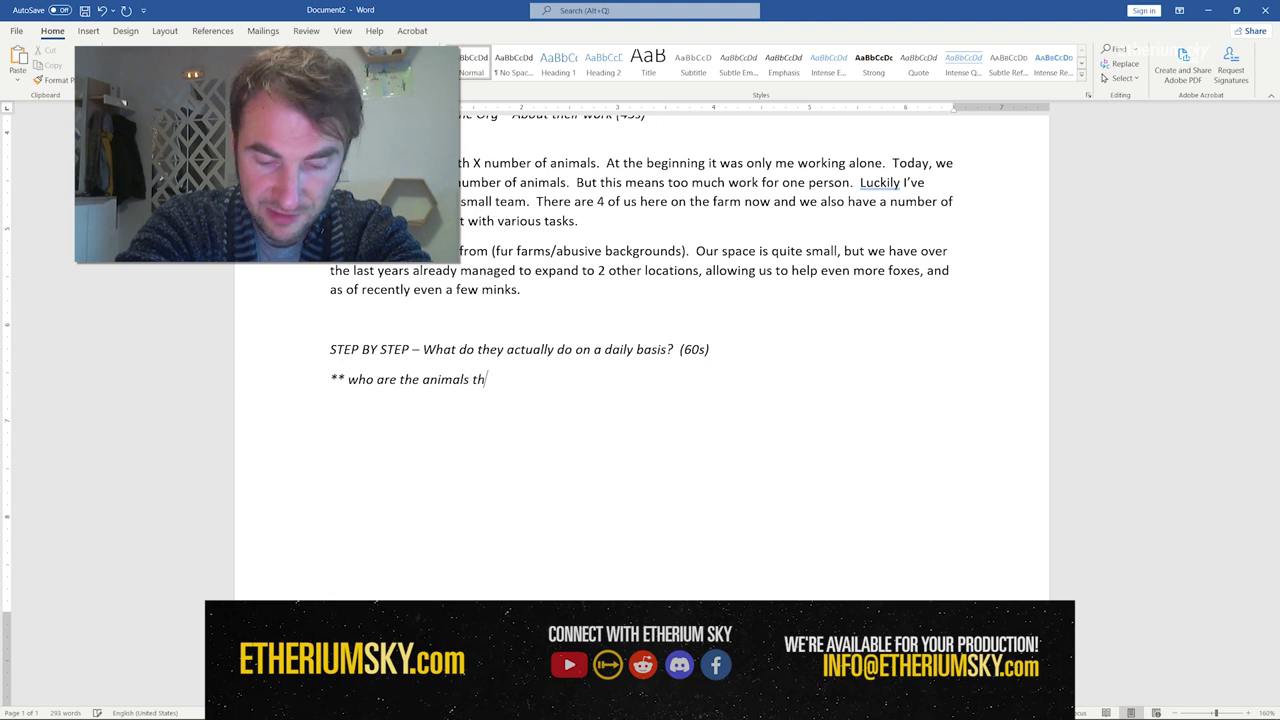
{"action": "type", "text": "at make it to Sav"}
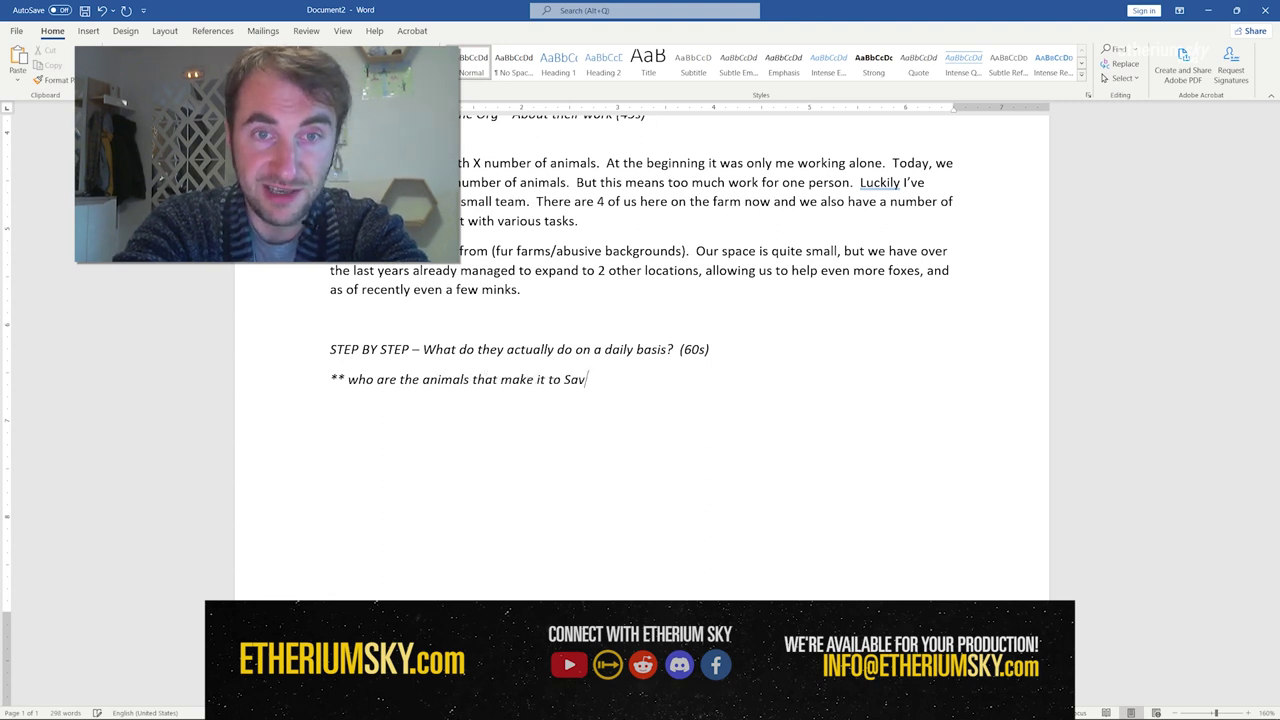
{"action": "type", "text": "eAFox?"}
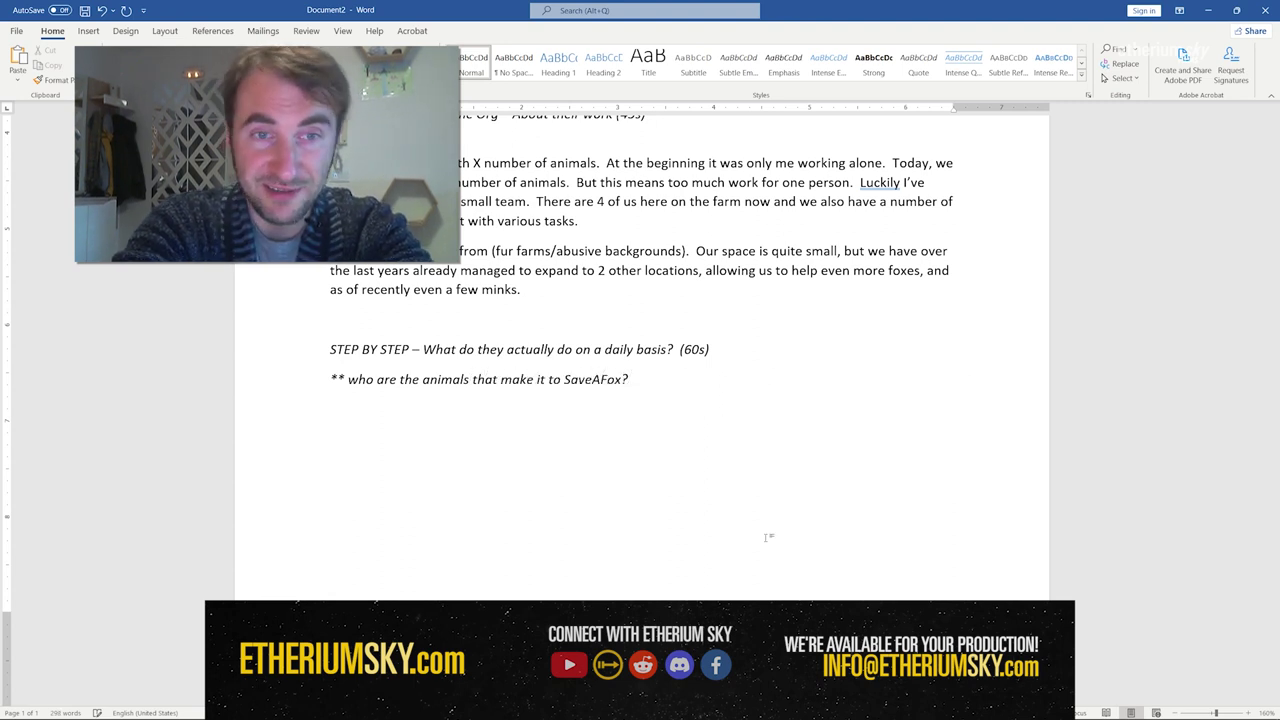
Add the question "** What needs do those animals most commonly have?" on the line directly below the first question.
{"action": "key", "text": "Return"}
{"action": "type", "text": "**"}
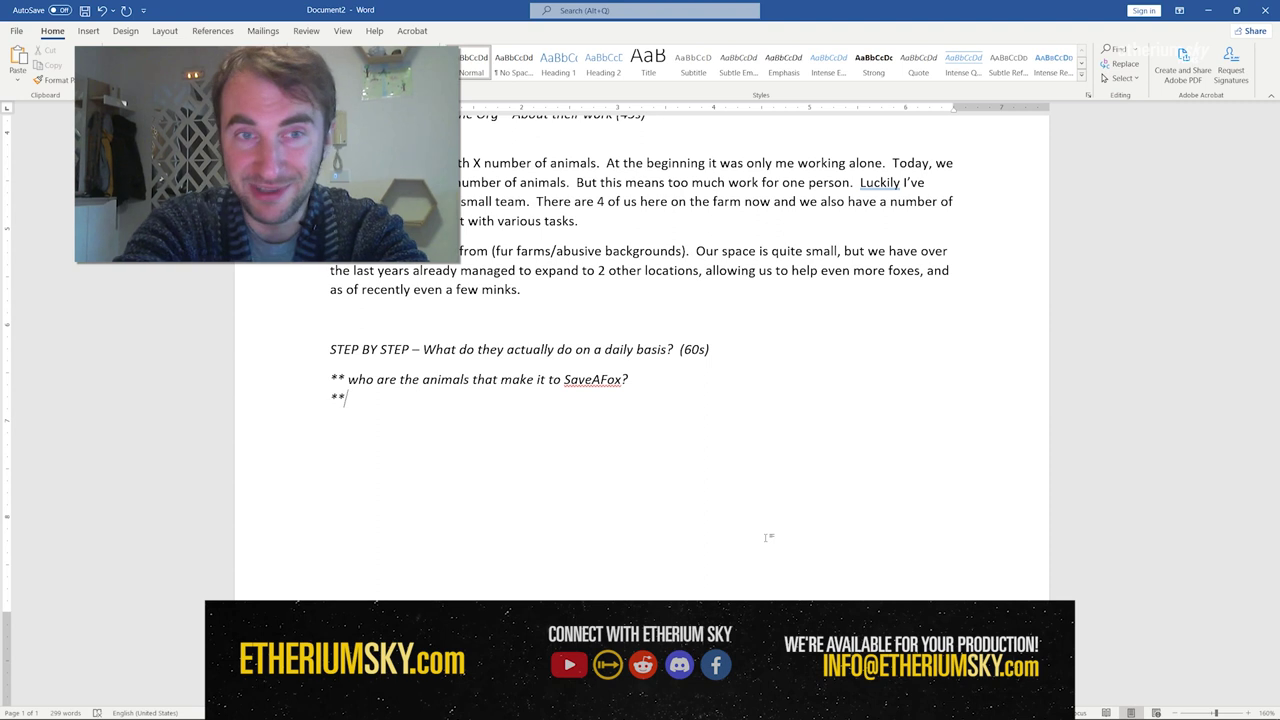
{"action": "key", "text": "Up"}
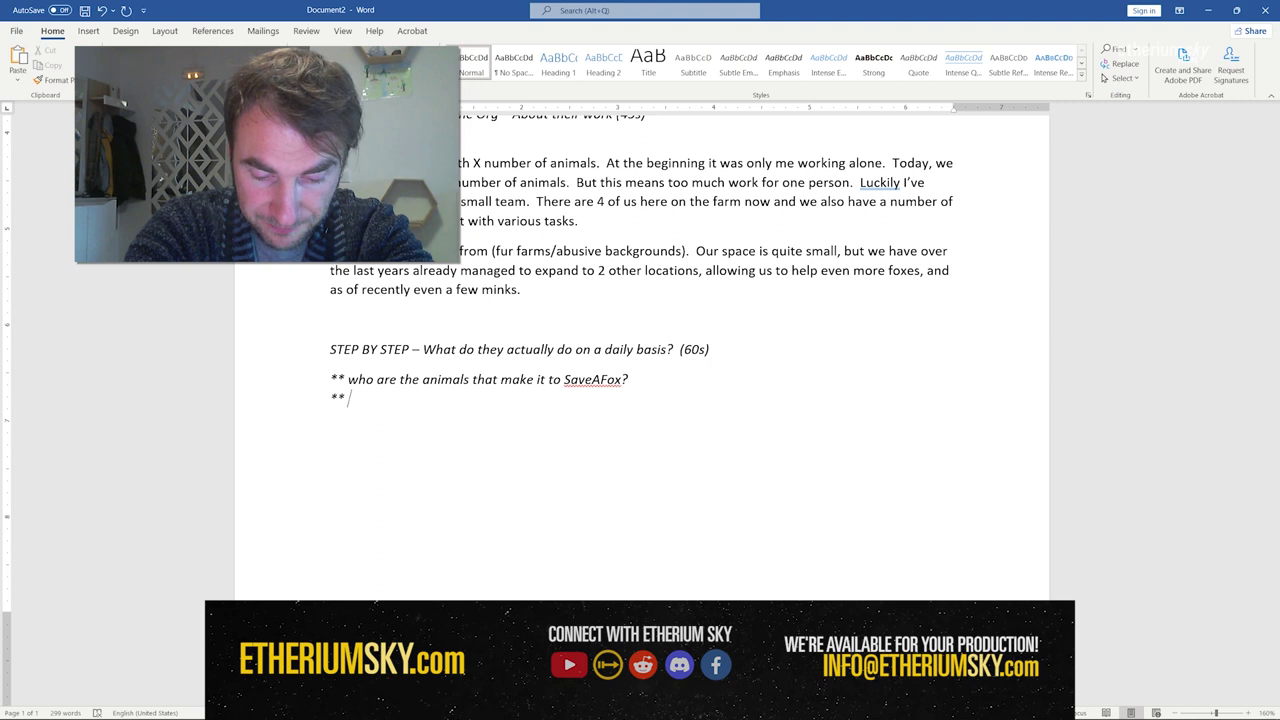
{"action": "type", "text": "Wh"}
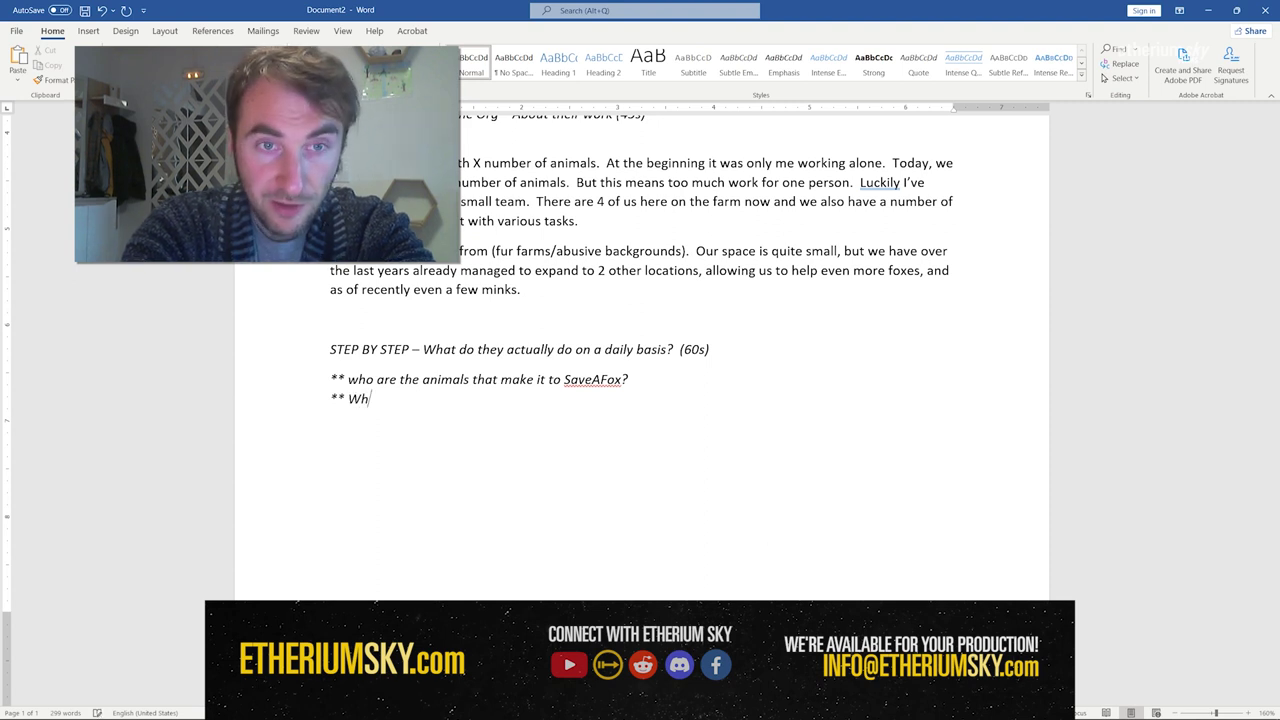
{"action": "type", "text": "at needs "}
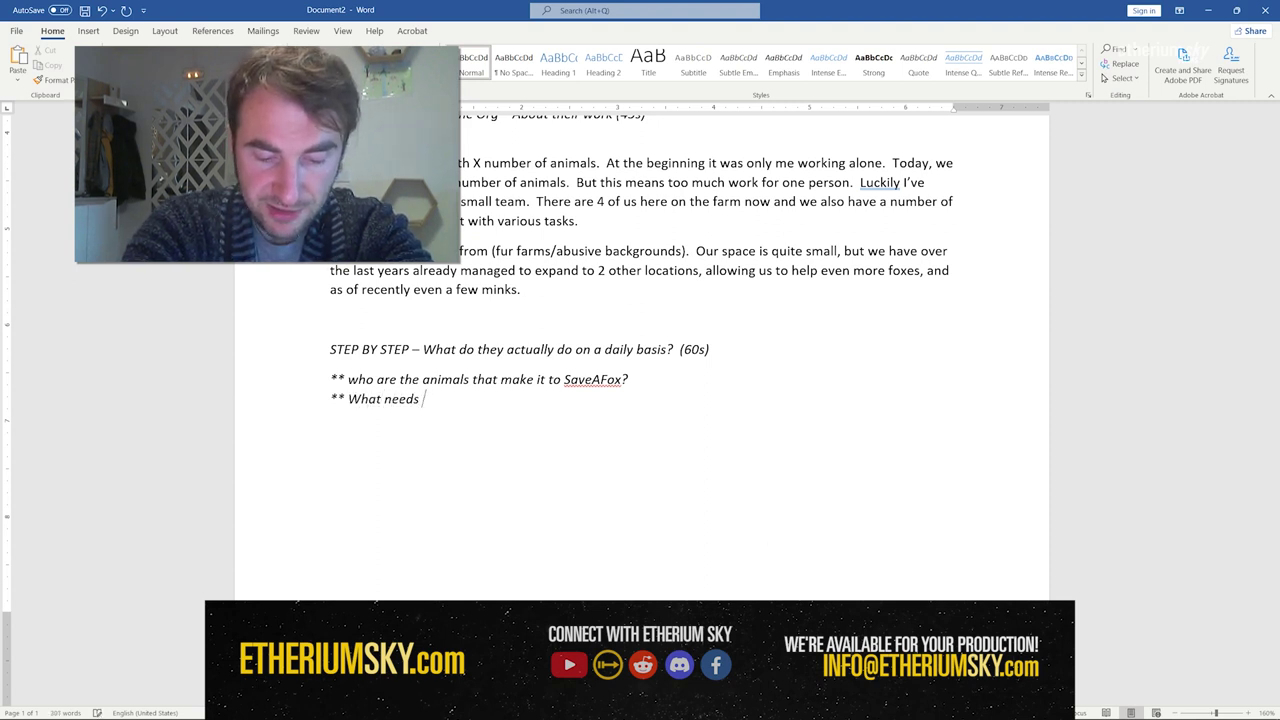
{"action": "type", "text": "do those anim"}
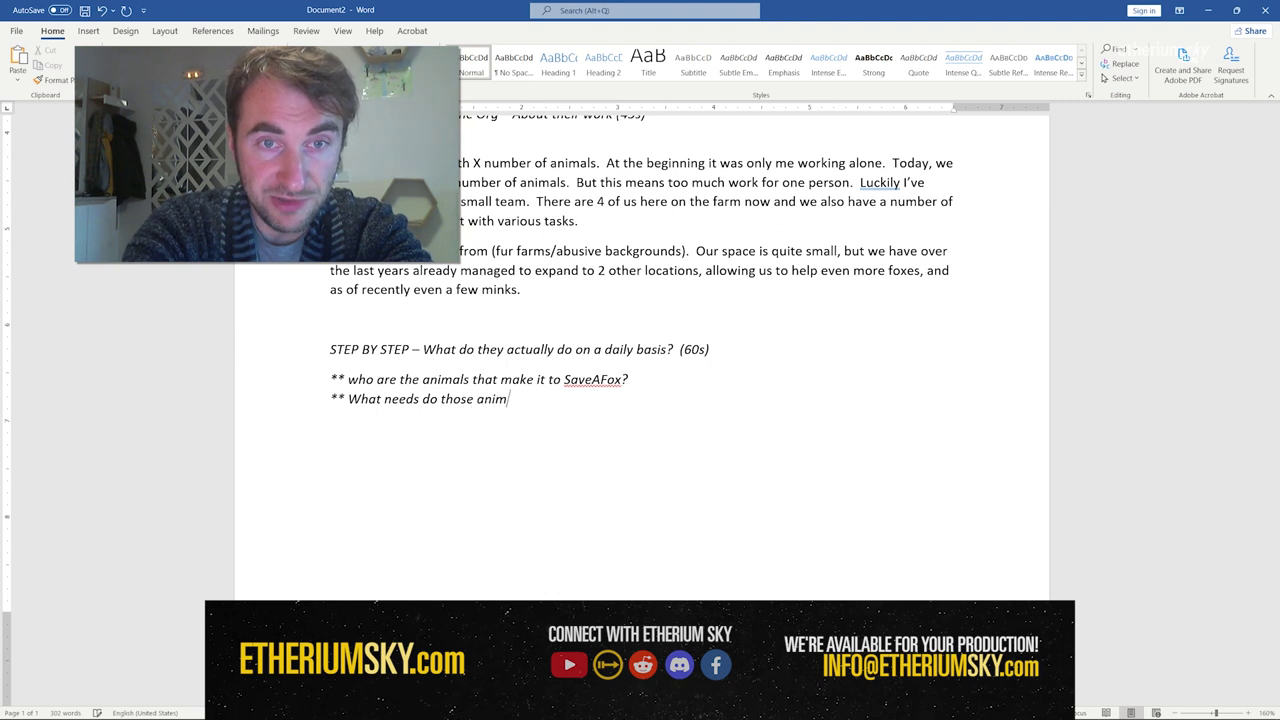
{"action": "type", "text": "als mos"}
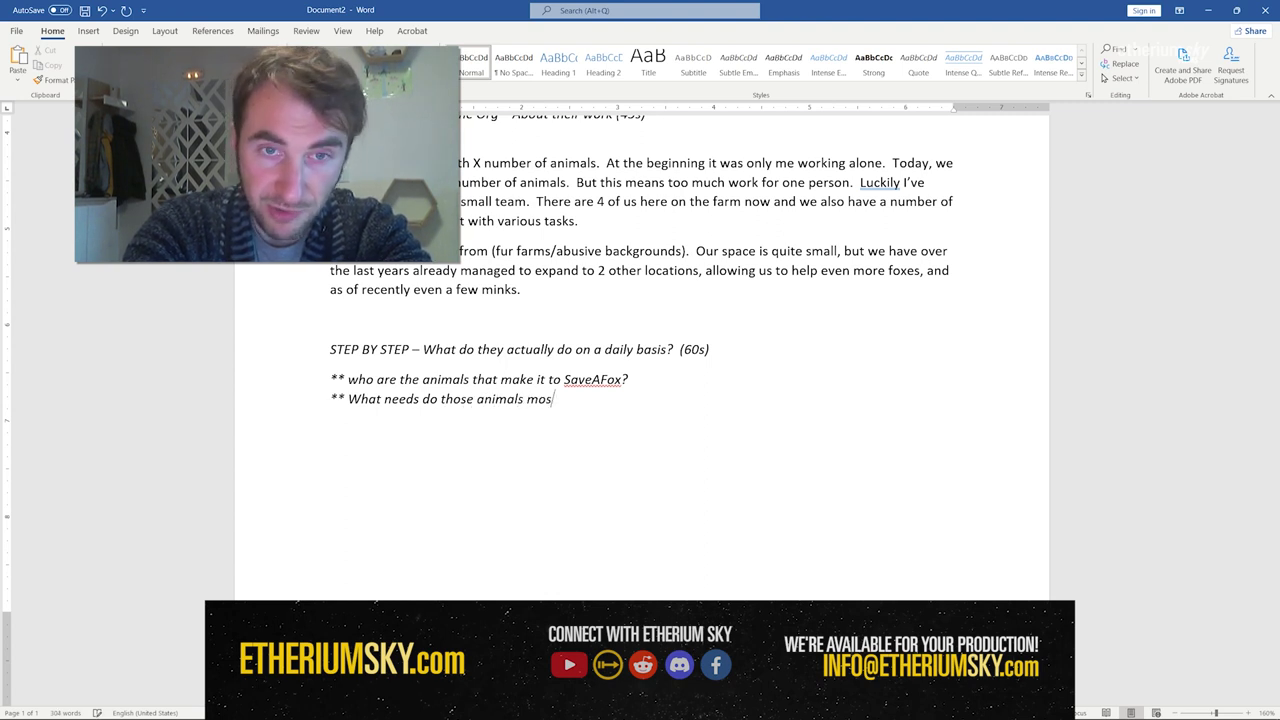
{"action": "type", "text": "t commonly have?"}
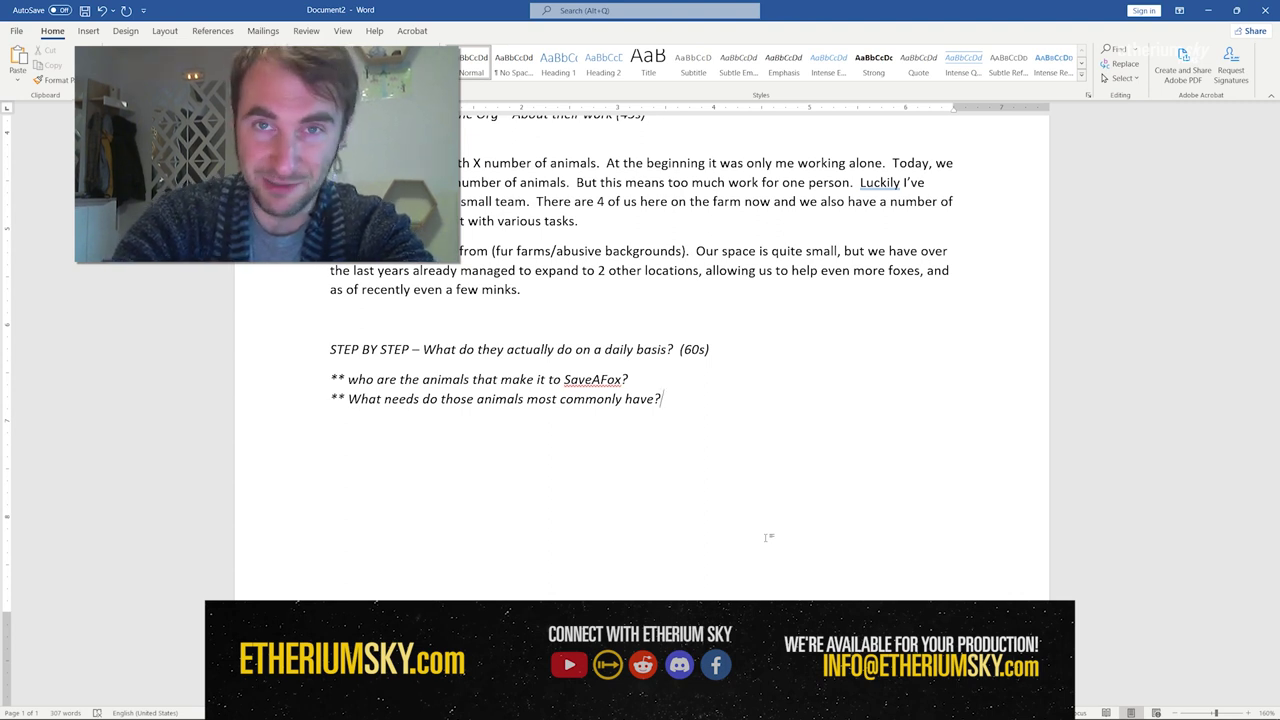
Add a third question line reading "** How is your org able to address those needs?".
{"action": "key", "text": "Return"}
{"action": "type", "text": "**"}
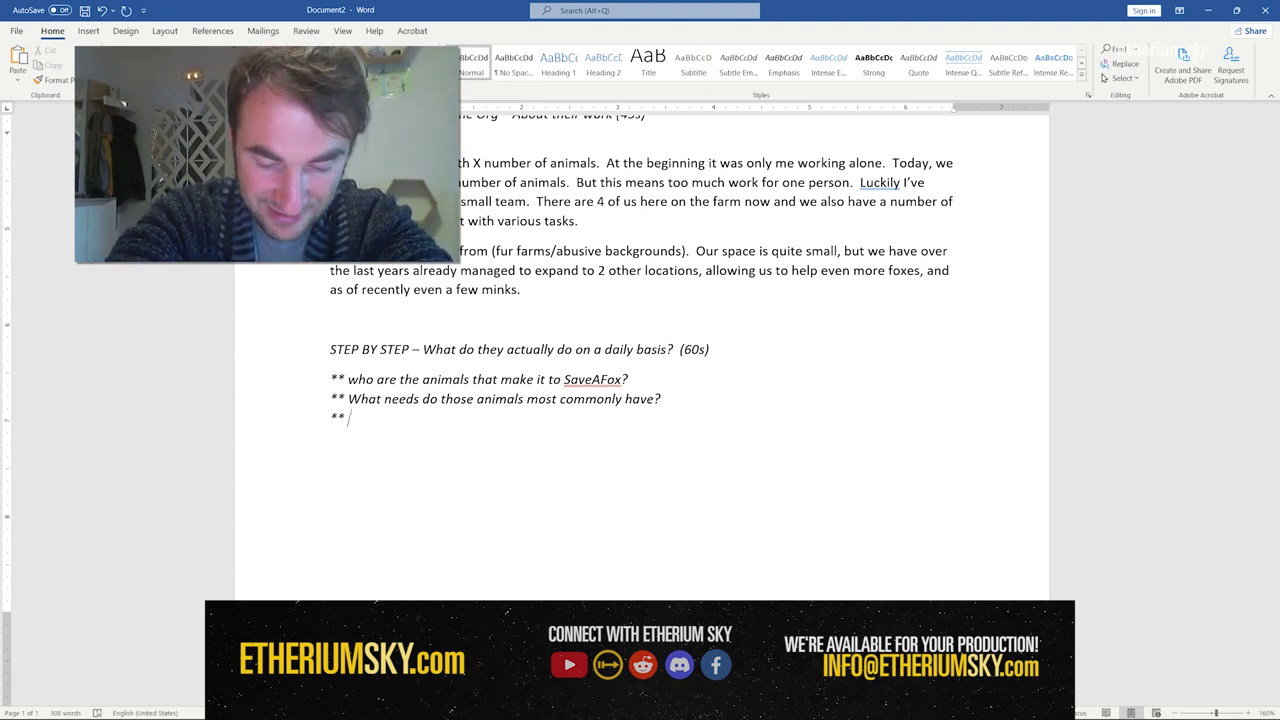
{"action": "type", "text": "How"}
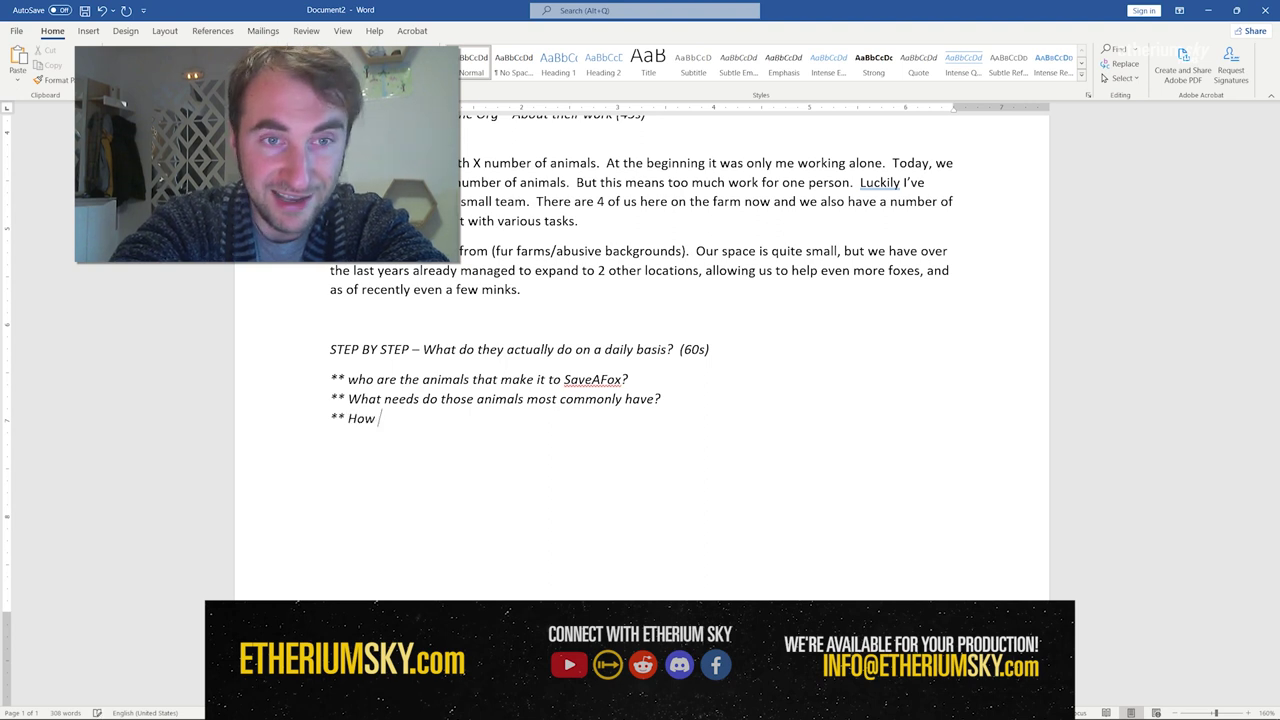
{"action": "type", "text": " is your"}
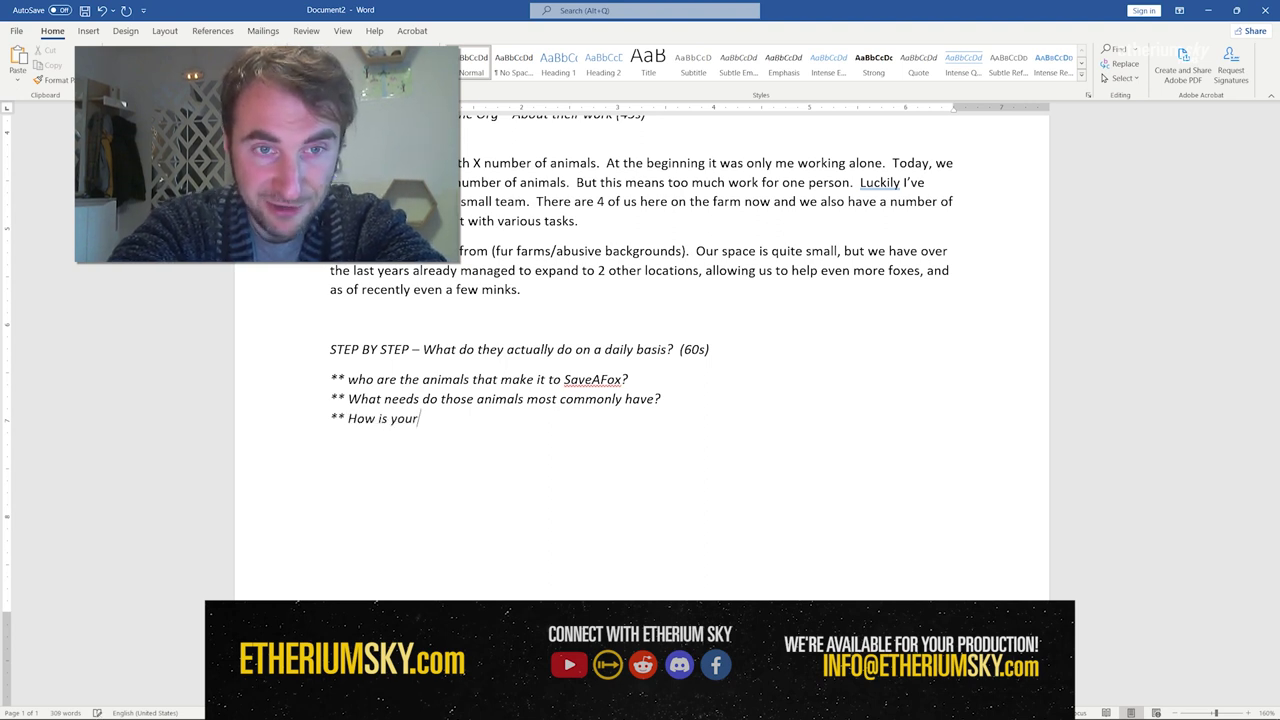
{"action": "type", "text": " org able to a"}
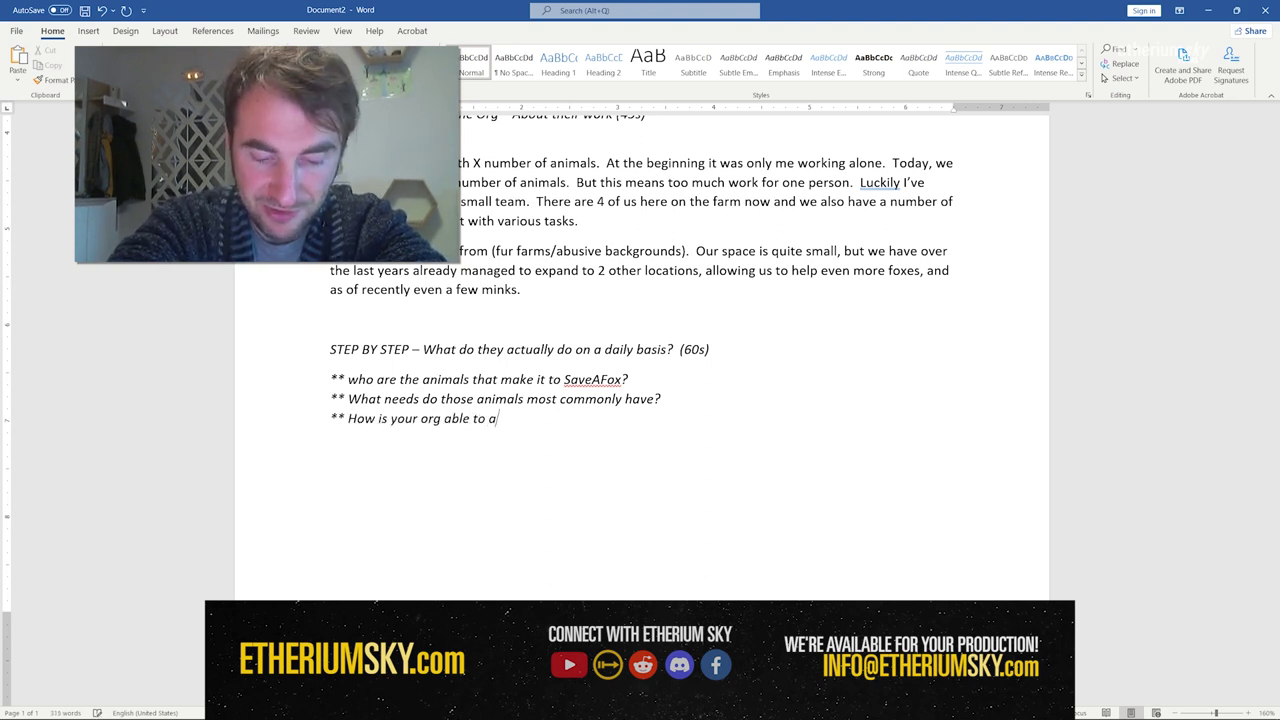
{"action": "type", "text": "ddress those needs?"}
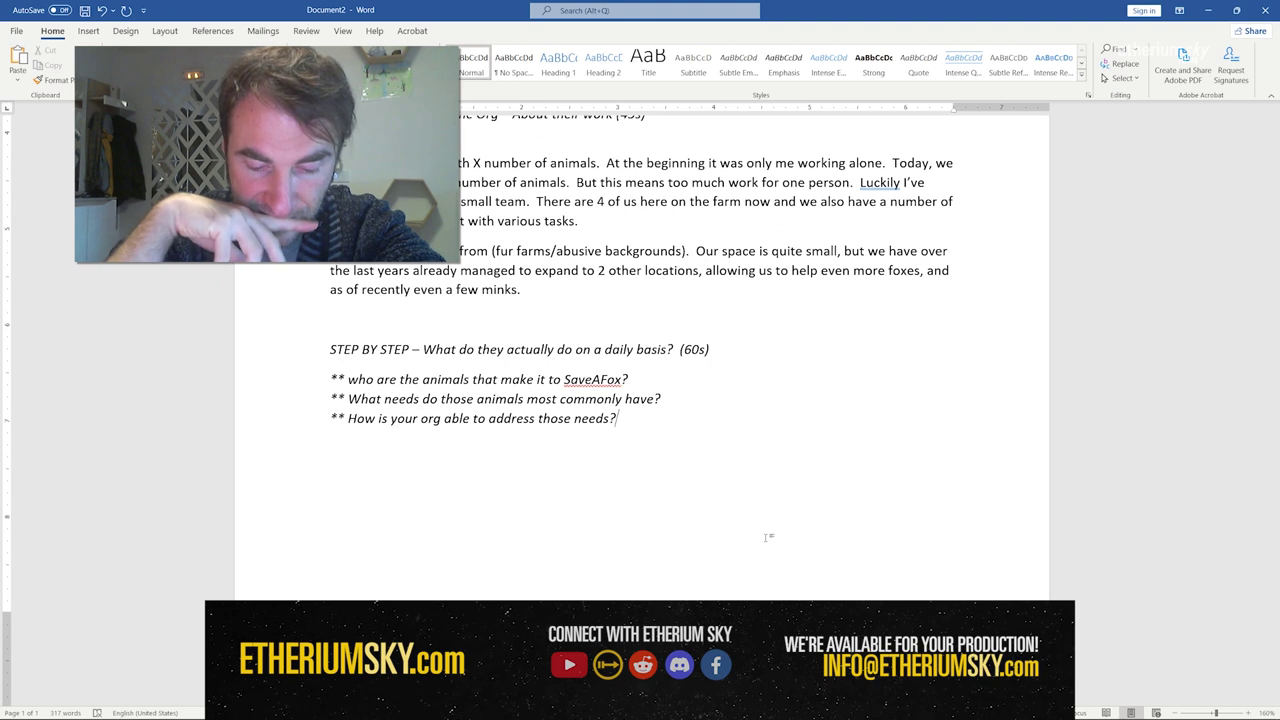
Add a fourth question line reading "** Guide me through that process?".
{"action": "key", "text": "Return"}
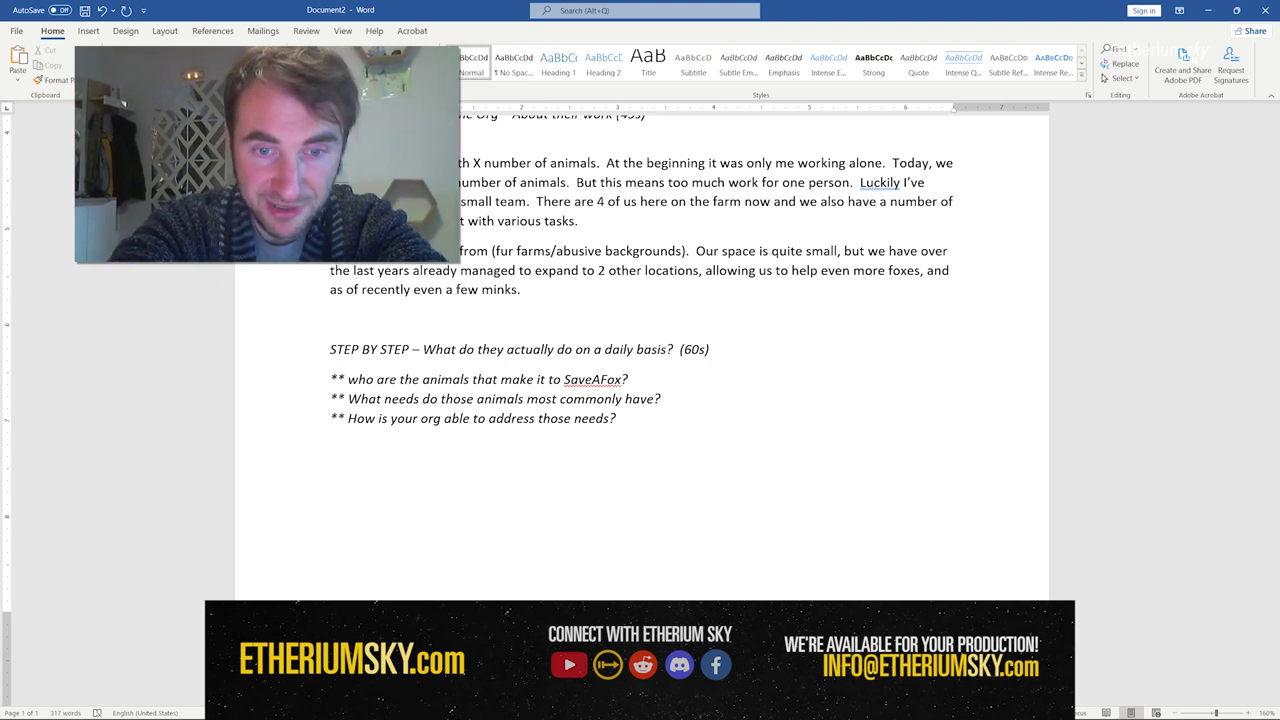
{"action": "type", "text": "** Guid"}
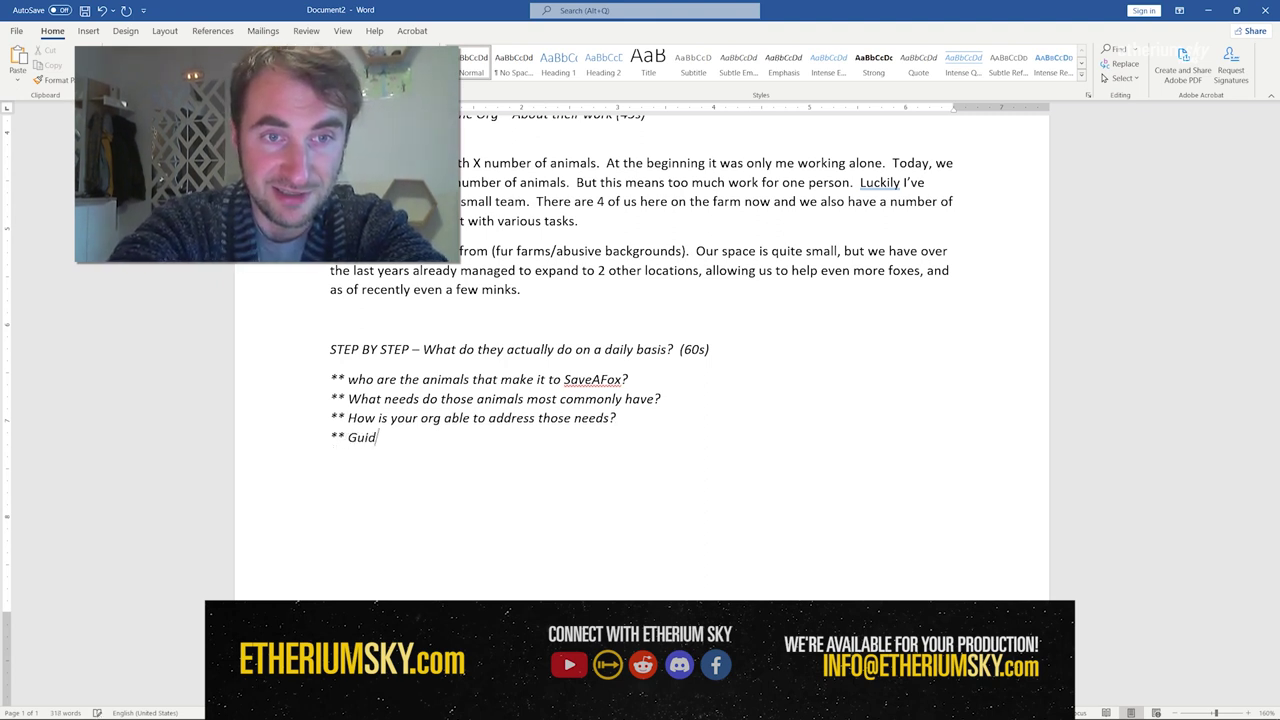
{"action": "type", "text": "e me through that process"}
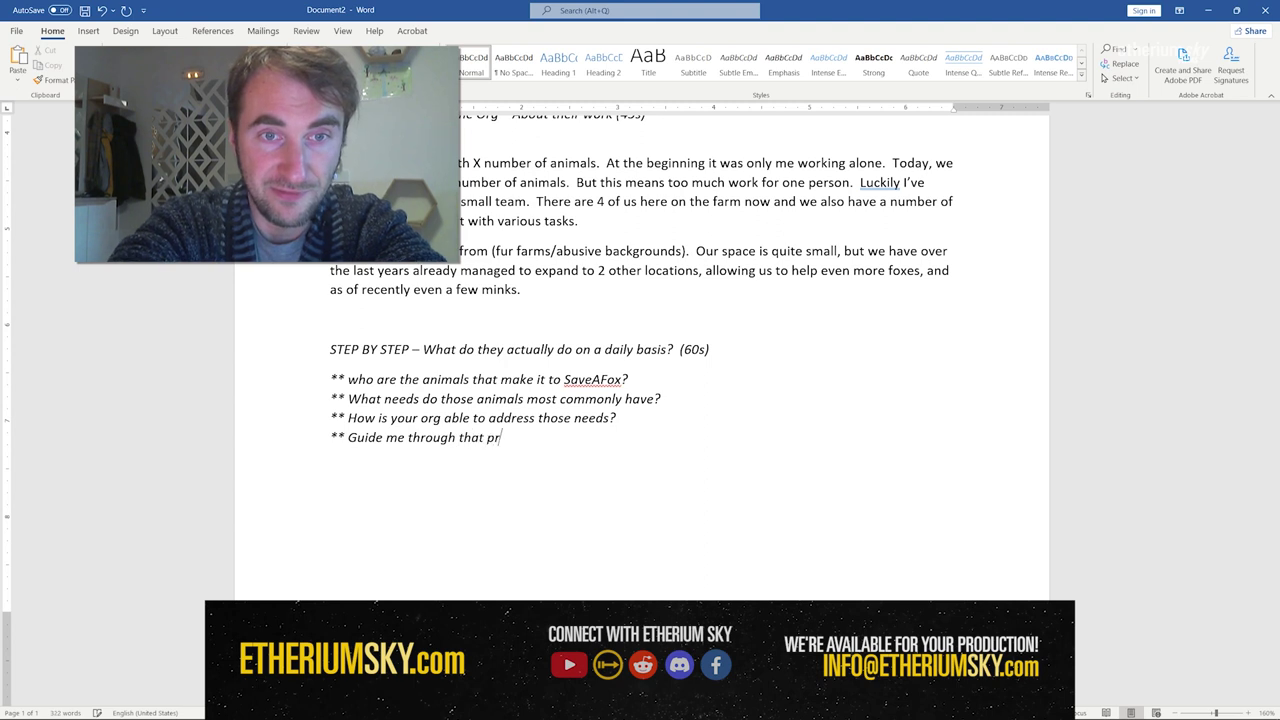
{"action": "type", "text": "?"}
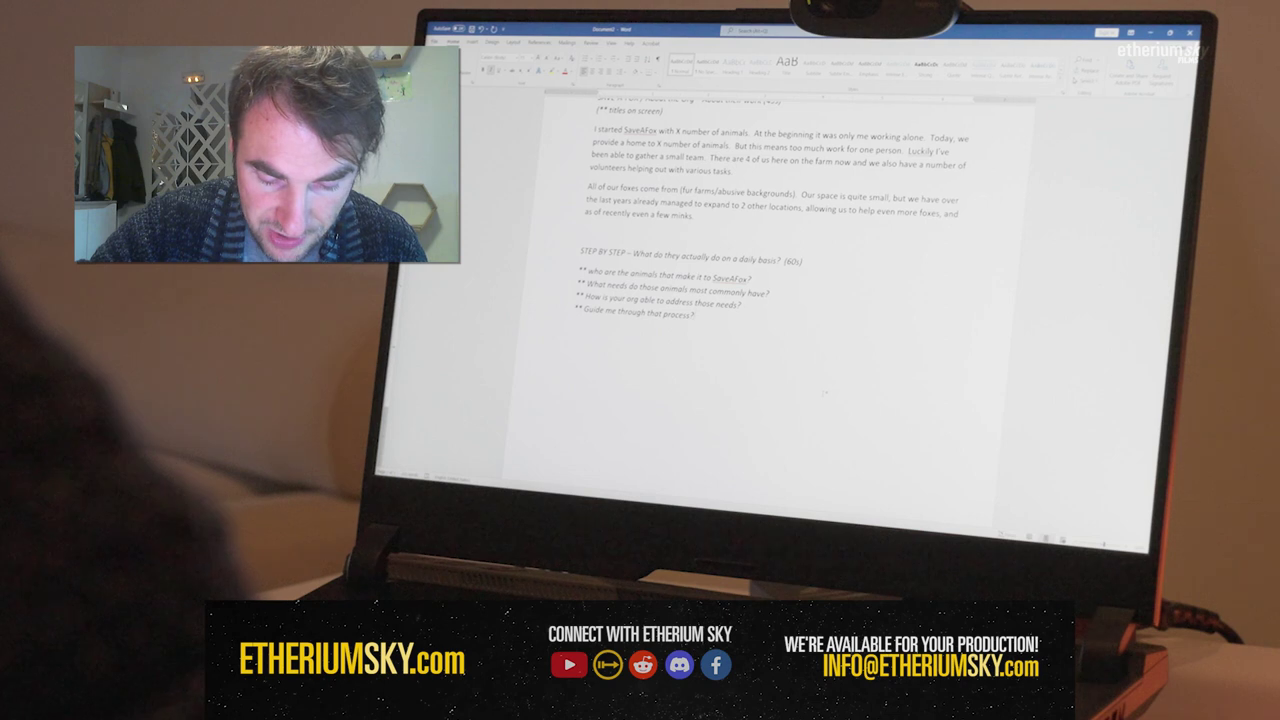
Add a fifth question line, "** What happens to those animals afterwards?", followed by one new empty paragraph.
{"action": "key", "text": "Return"}
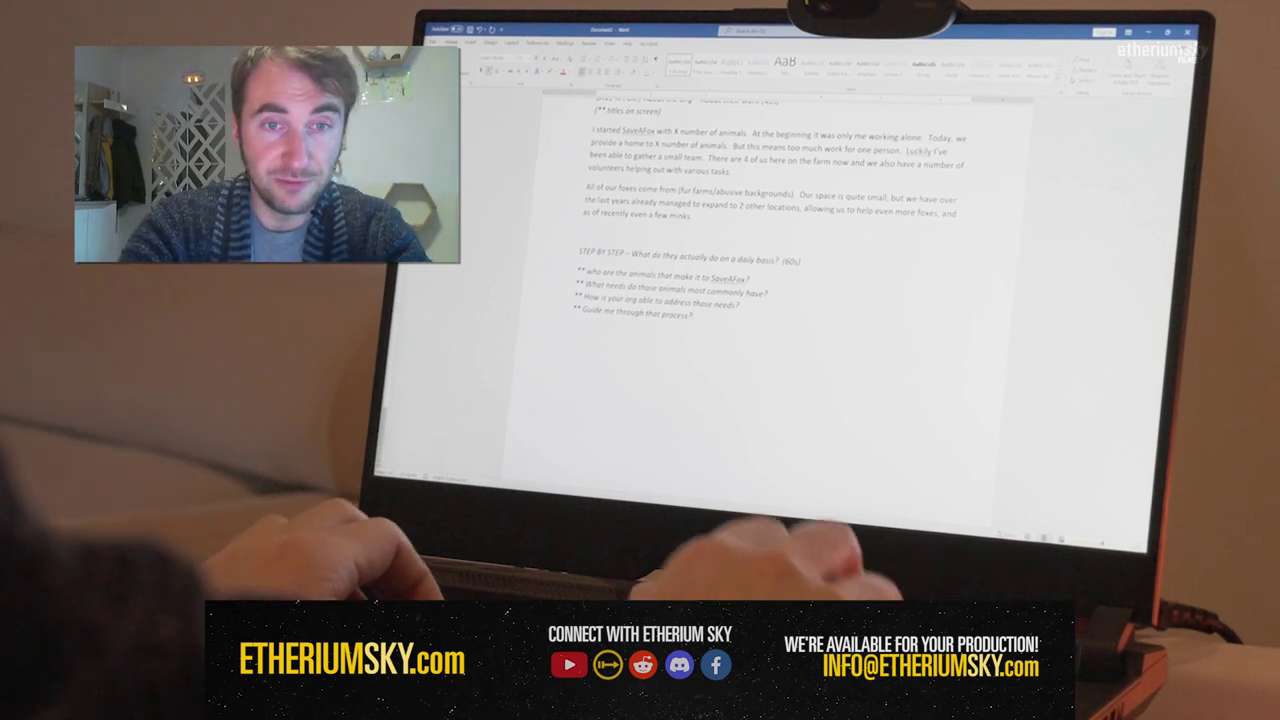
{"action": "type", "text": "**"}
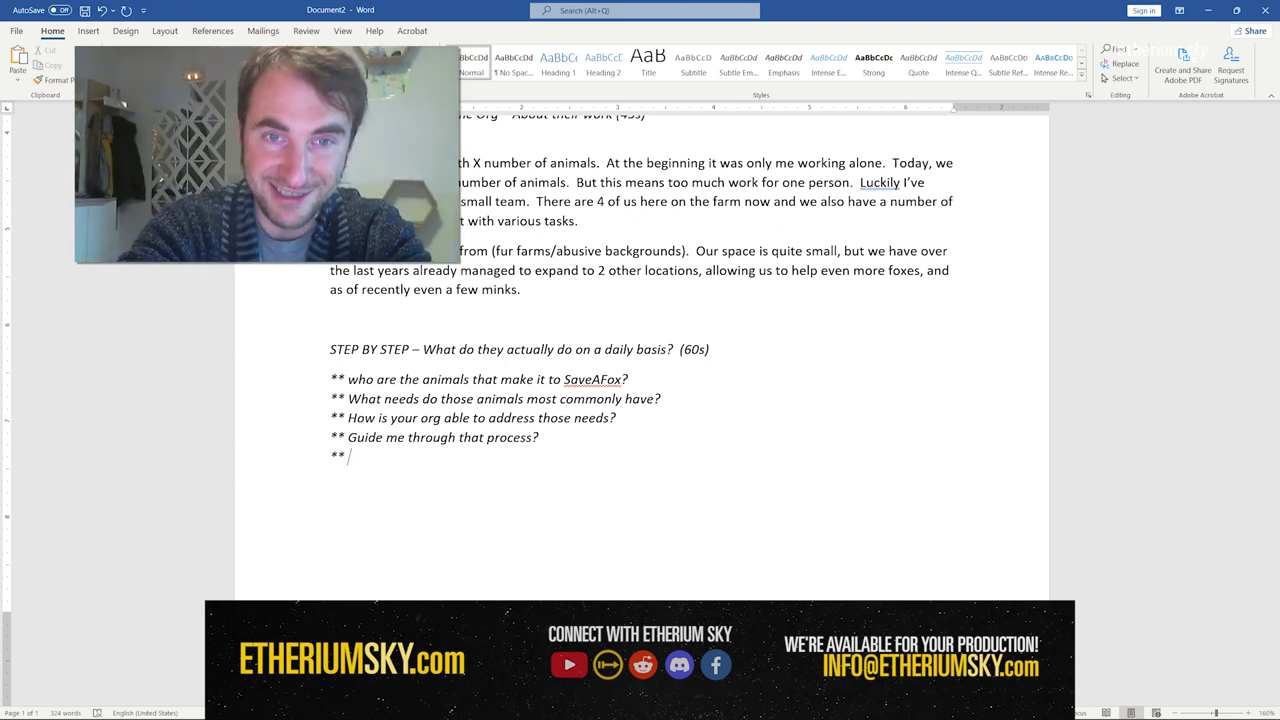
{"action": "type", "text": "What happens to those animals afterwards?"}
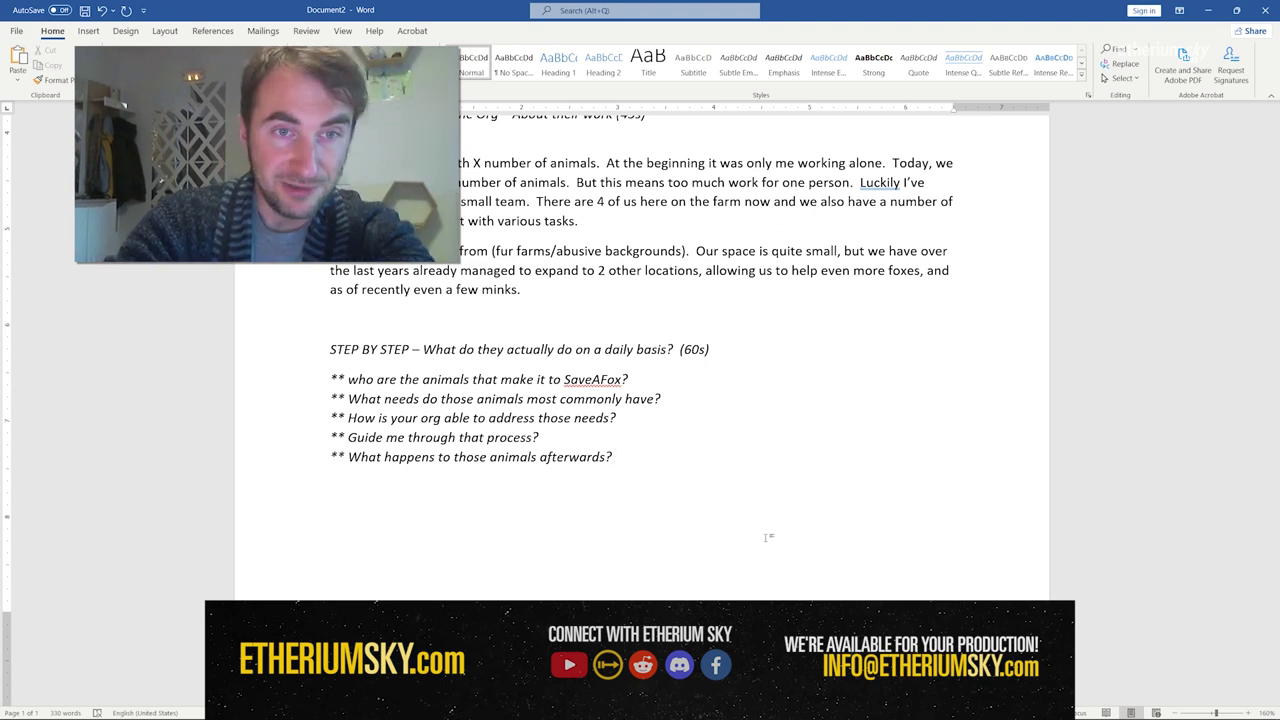
{"action": "key", "text": "Return"}
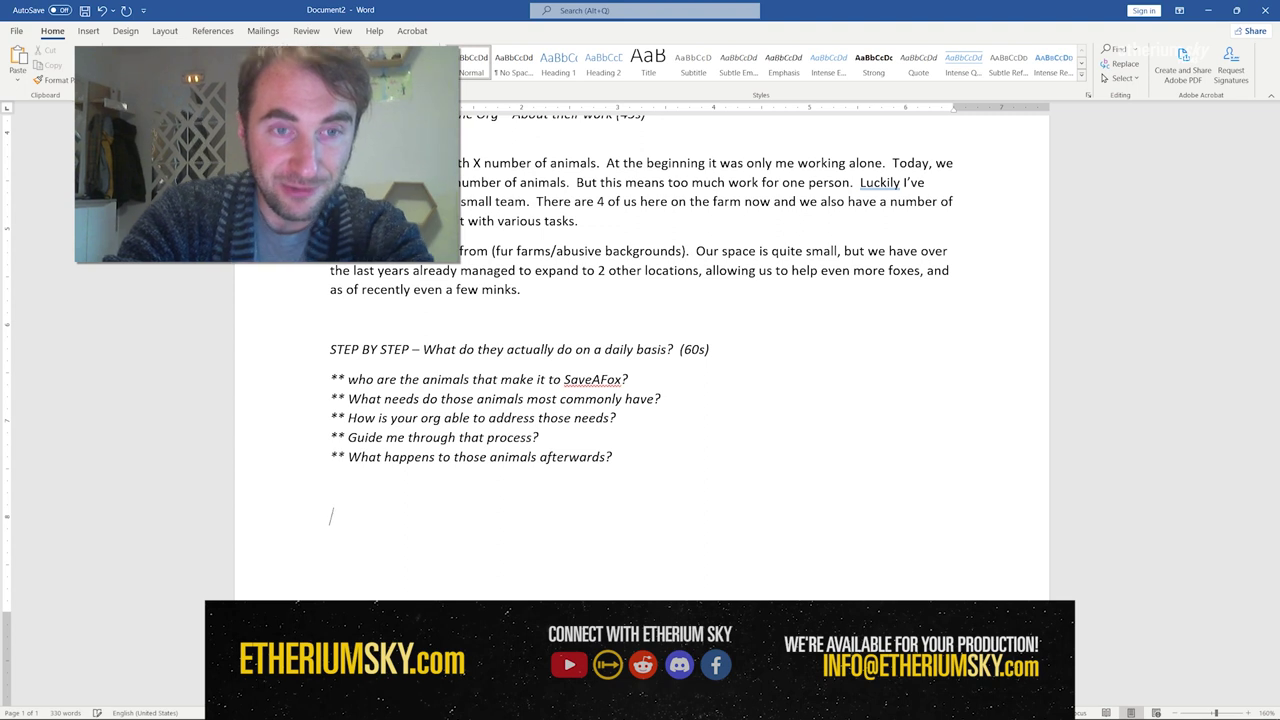
{"action": "key", "text": "BackSpace"}
Remove the italics from all five question lines below the STEP BY STEP heading.
{"action": "key", "text": "Up"}
{"action": "key", "text": "Up"}
{"action": "key", "text": "Up"}
{"action": "key", "text": "Up"}
{"action": "key", "text": "Up"}
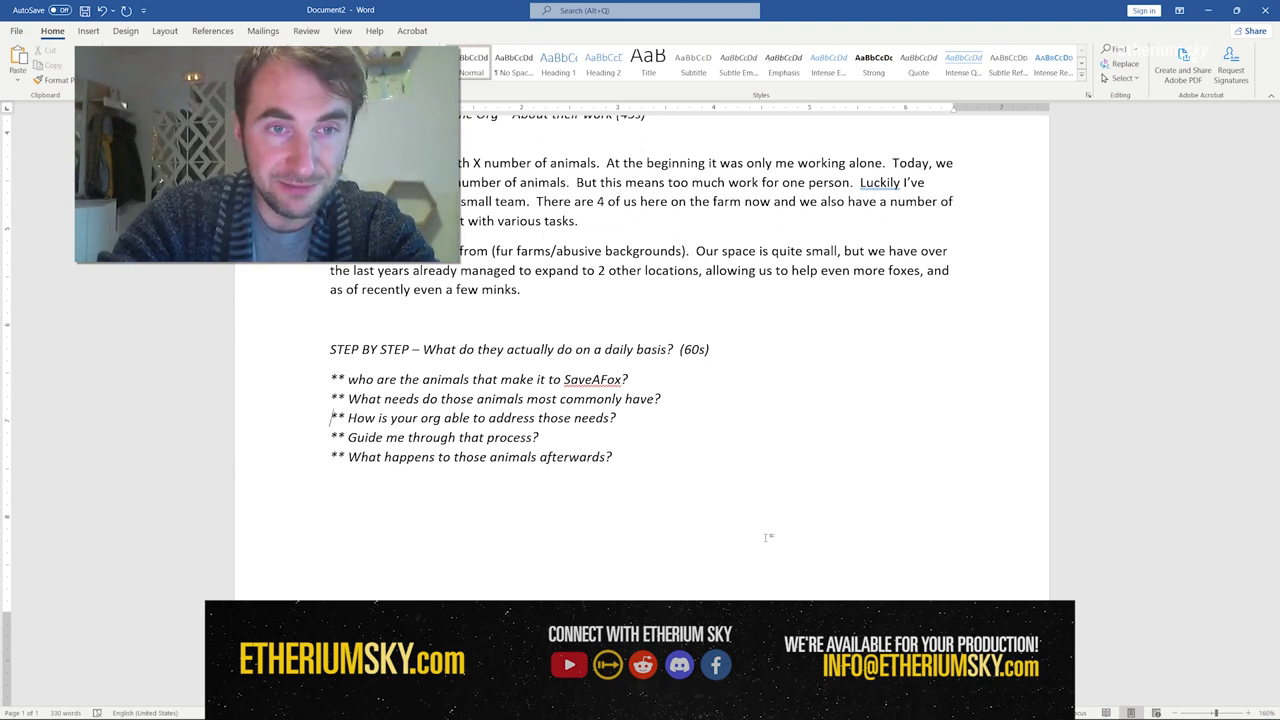
{"action": "key", "text": "shift+Down"}
{"action": "key", "text": "shift+Down"}
{"action": "key", "text": "shift+Down"}
{"action": "key", "text": "shift+Down"}
{"action": "key", "text": "shift+Down"}
{"action": "key", "text": "ctrl+i"}
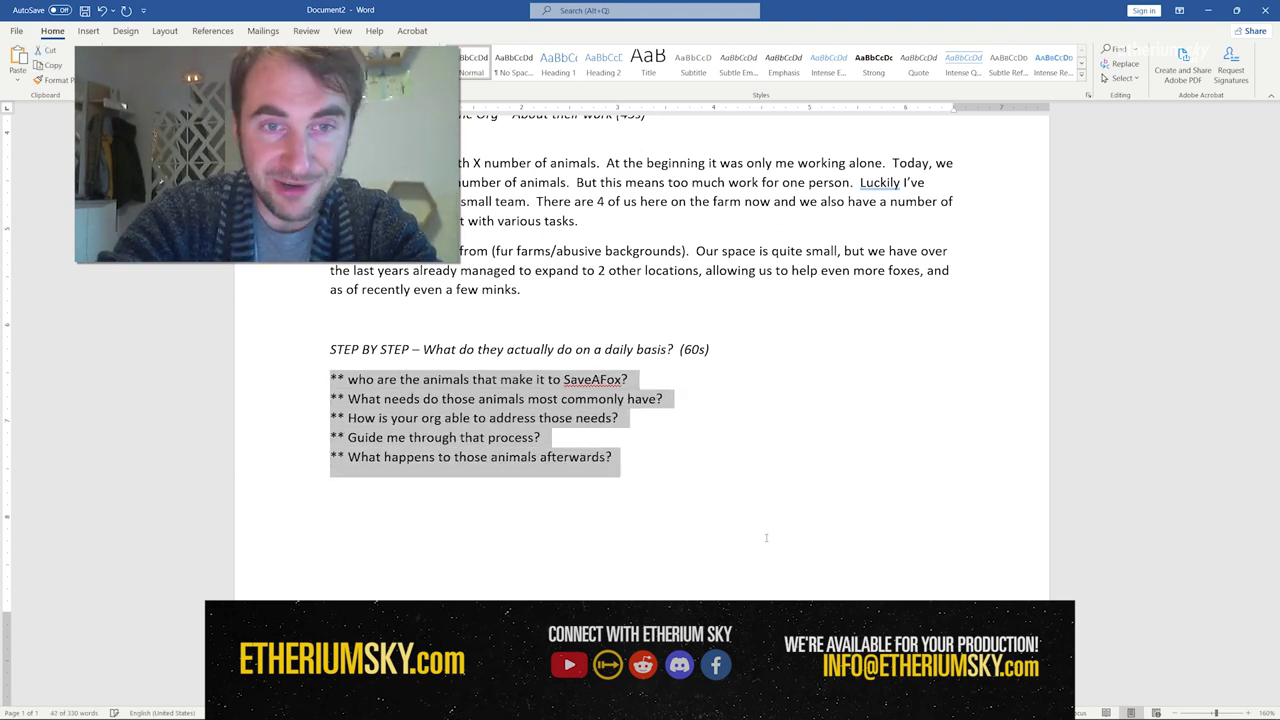
{"action": "key", "text": "Right"}
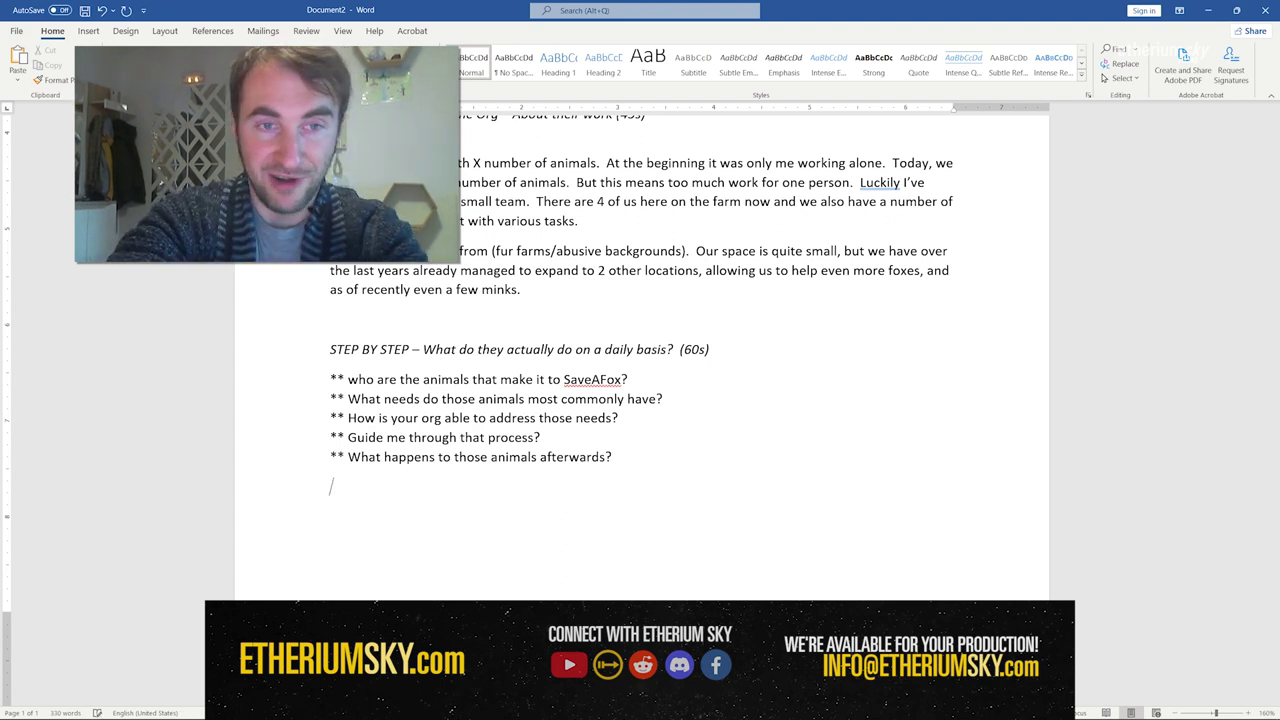
Below the five questions, start a non-italic answer paragraph reading "This is Finnigan. He came to us when he was just 2 months old.".
{"action": "key", "text": "ctrl+i"}
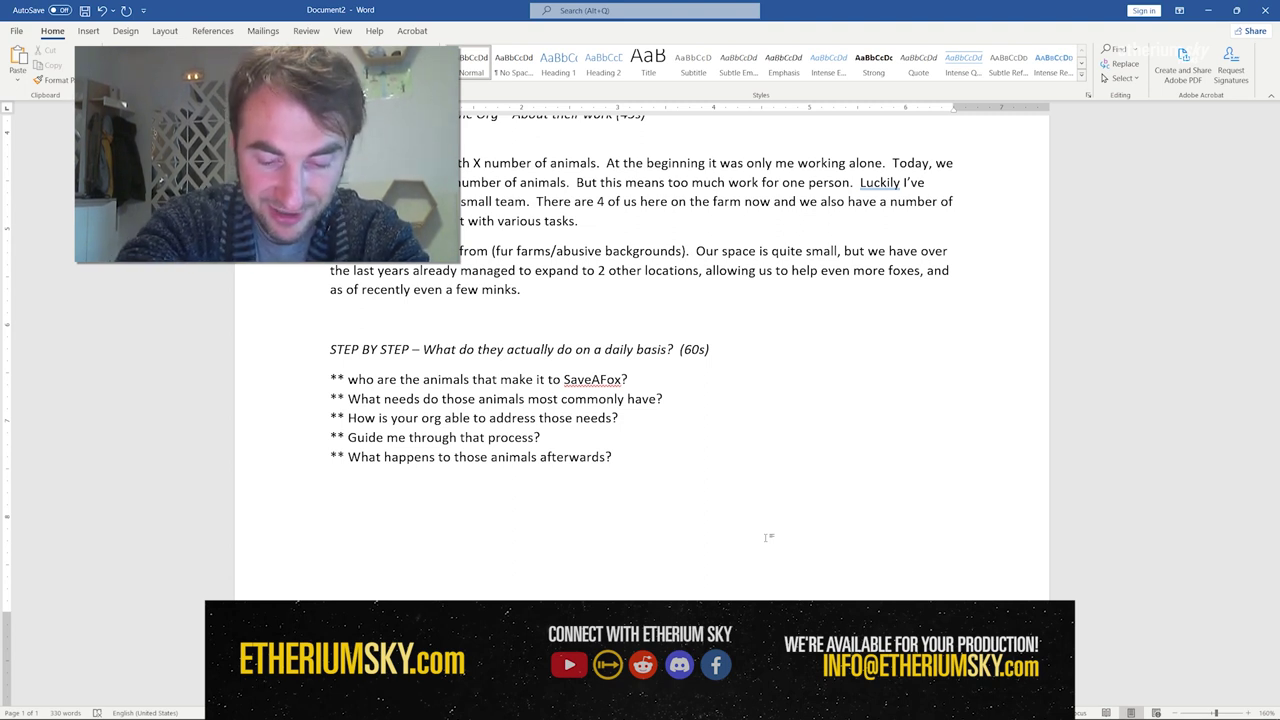
{"action": "type", "text": "This is Finnigan."}
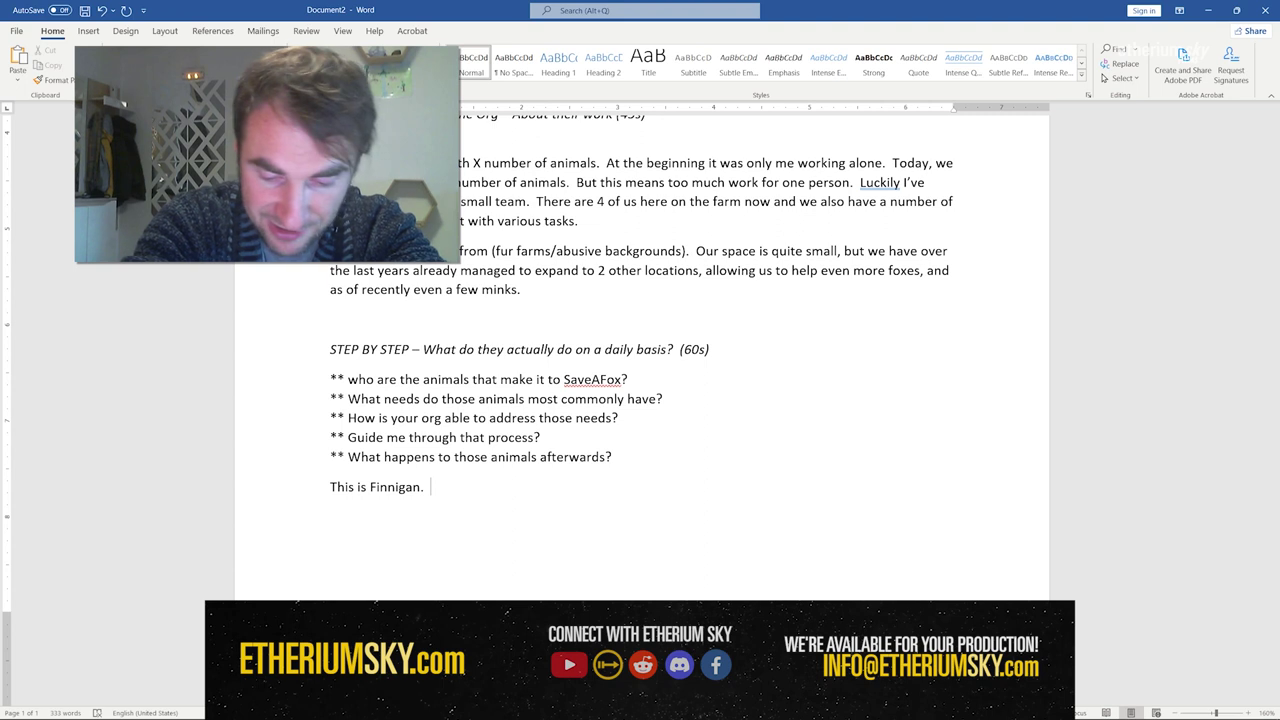
{"action": "type", "text": "He came to us when he was just "}
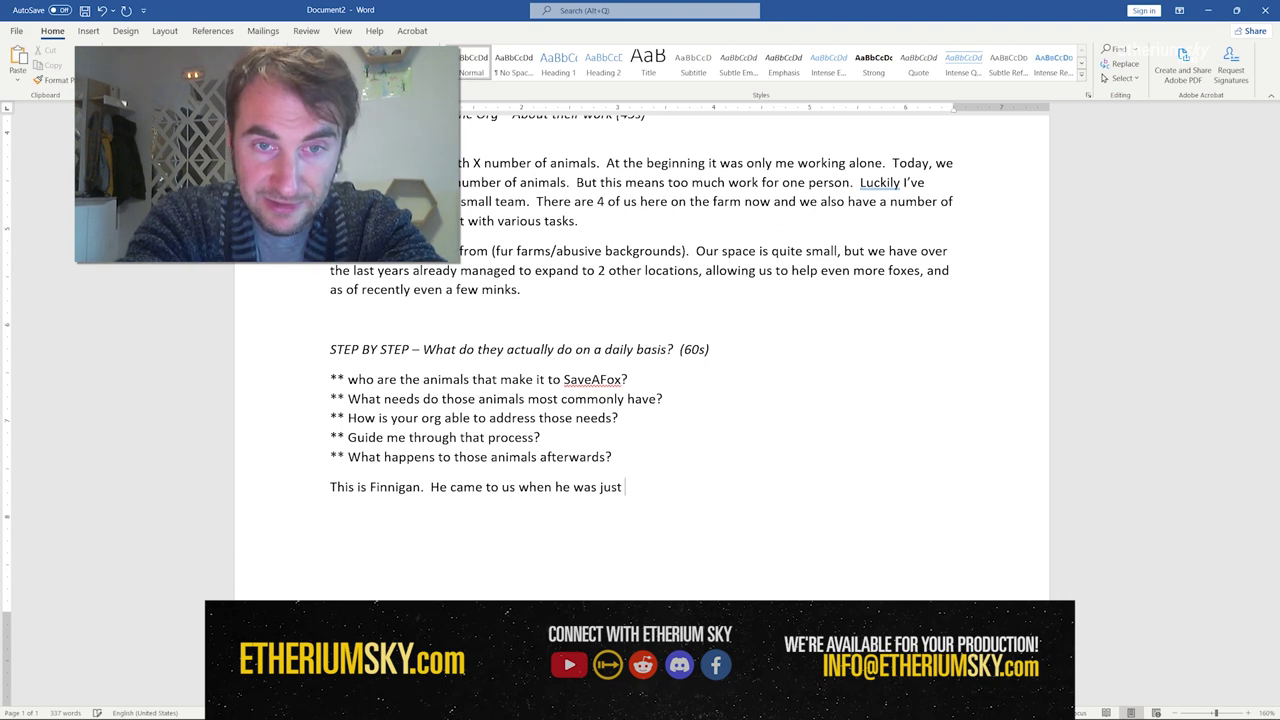
{"action": "type", "text": "2 months "}
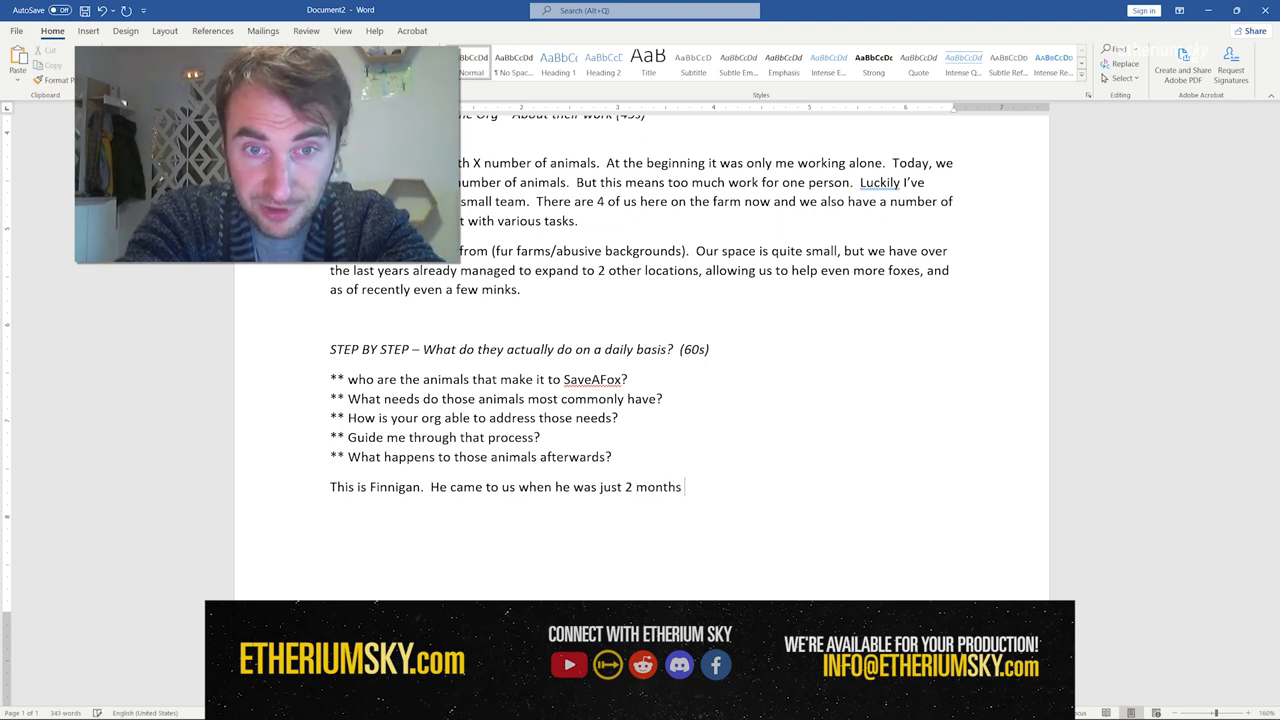
{"action": "type", "text": "olc.  He was"}
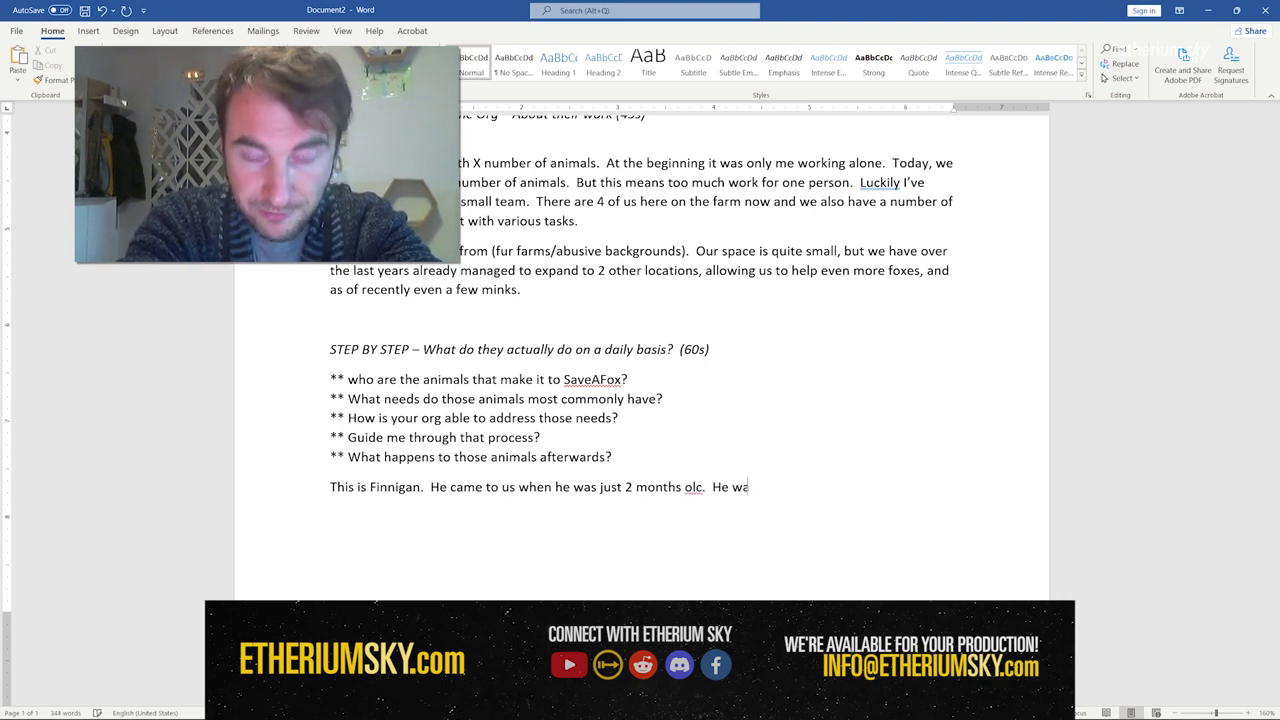
{"action": "key", "text": "BackSpace"}
{"action": "key", "text": "BackSpace"}
{"action": "key", "text": "BackSpace"}
{"action": "key", "text": "BackSpace"}
{"action": "key", "text": "BackSpace"}
{"action": "key", "text": "BackSpace"}
{"action": "key", "text": "BackSpace"}
{"action": "key", "text": "BackSpace"}
{"action": "key", "text": "BackSpace"}
{"action": "key", "text": "BackSpace"}
{"action": "key", "text": "BackSpace"}
{"action": "type", "text": "d.  He was sick a"}
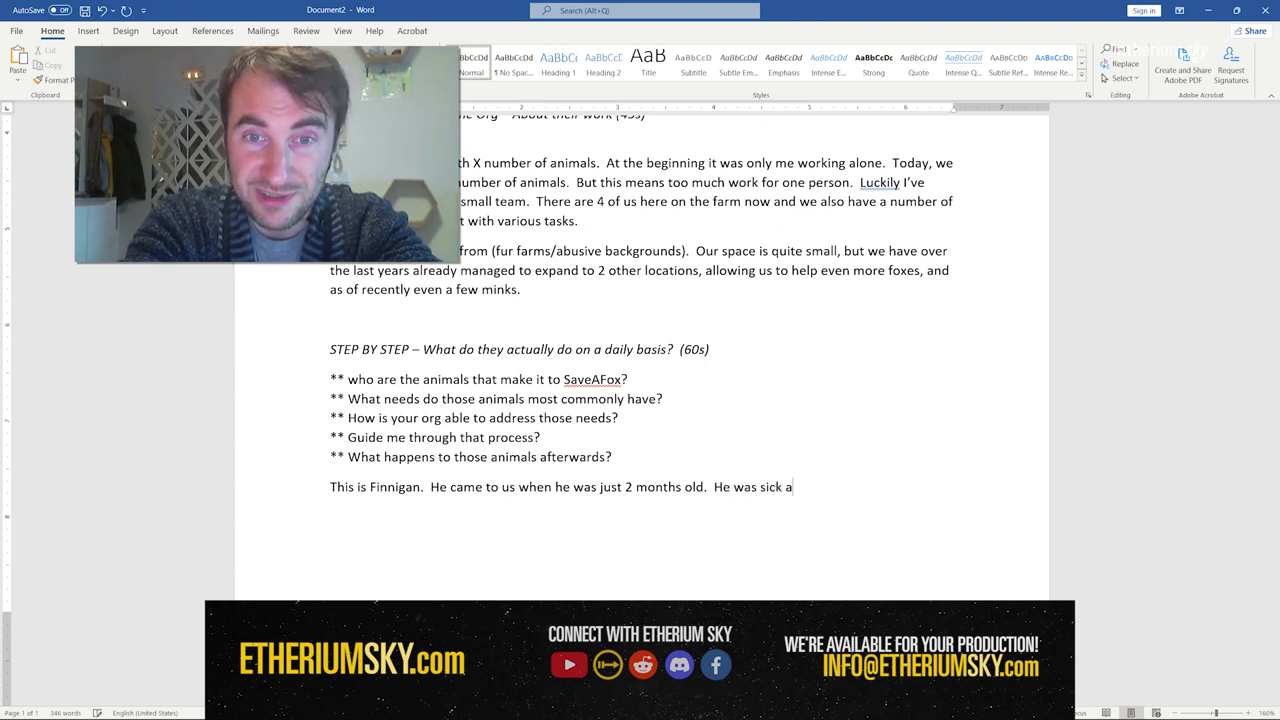
Continue the answer about Finnigan with "He was sick and malnourished. He was in bad need of vet care.".
{"action": "type", "text": "nd malnouri"}
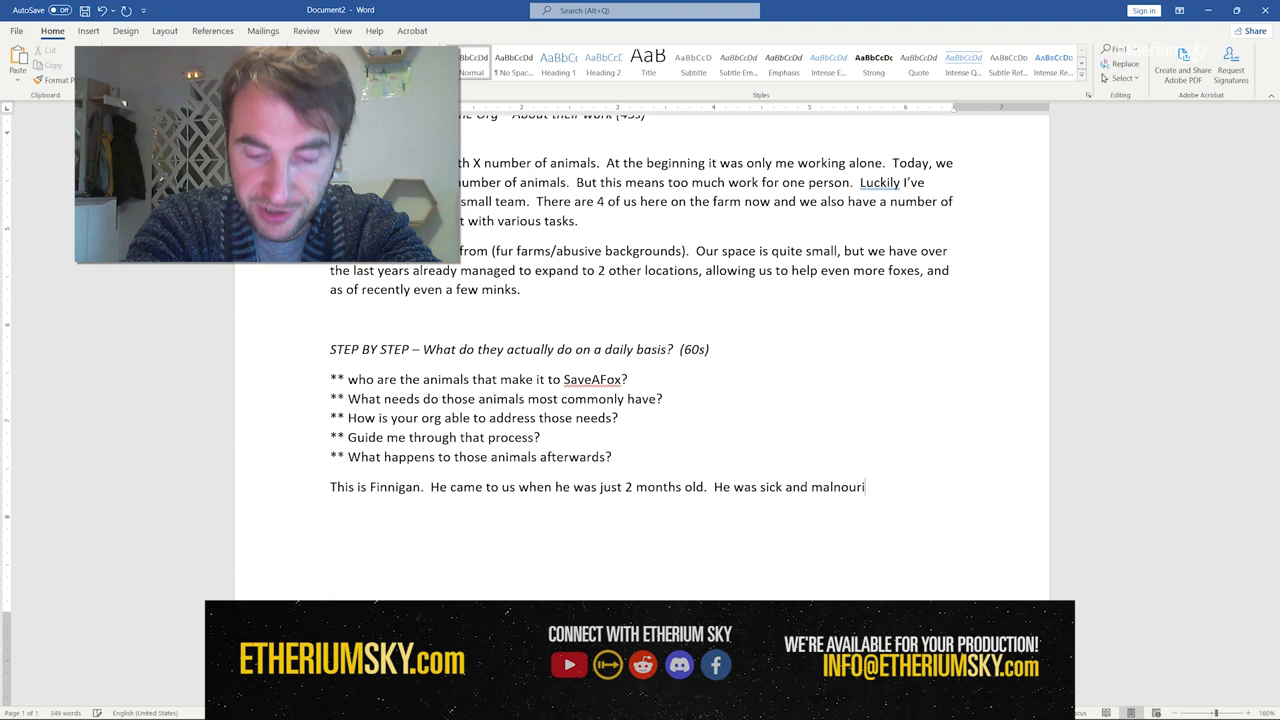
{"action": "type", "text": "shed.  He was in bad n"}
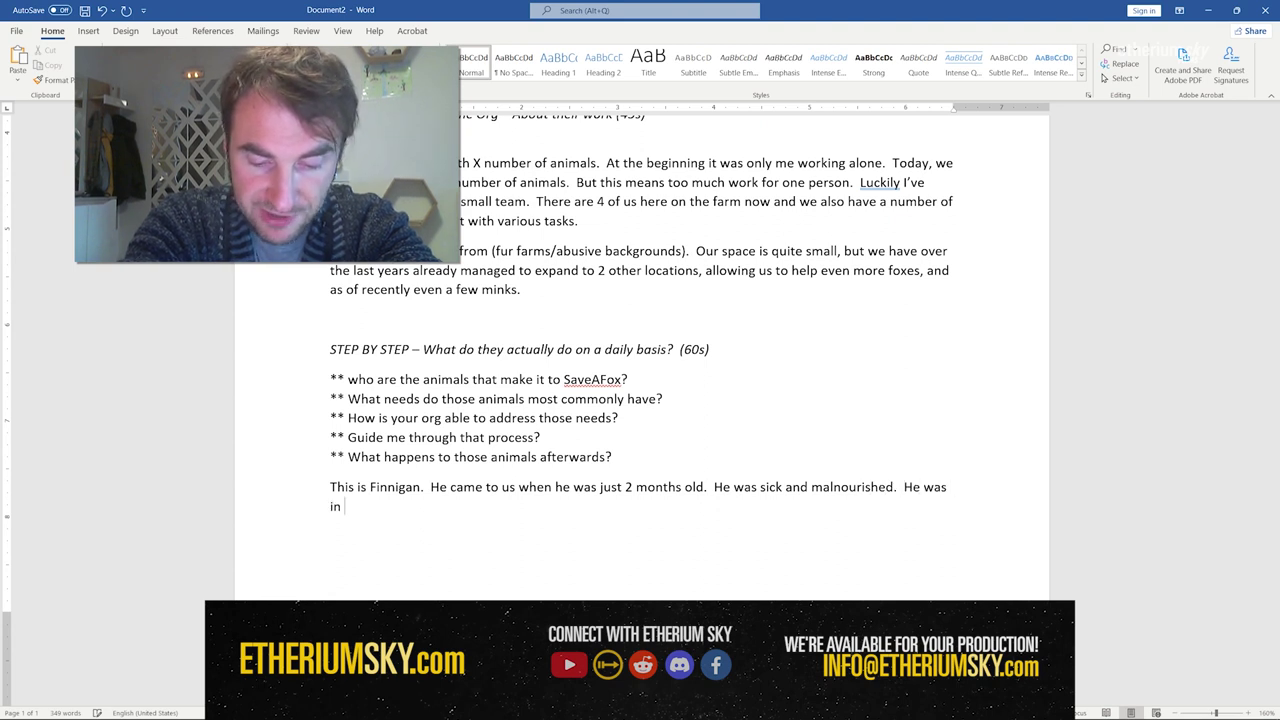
{"action": "type", "text": "eed of vet "}
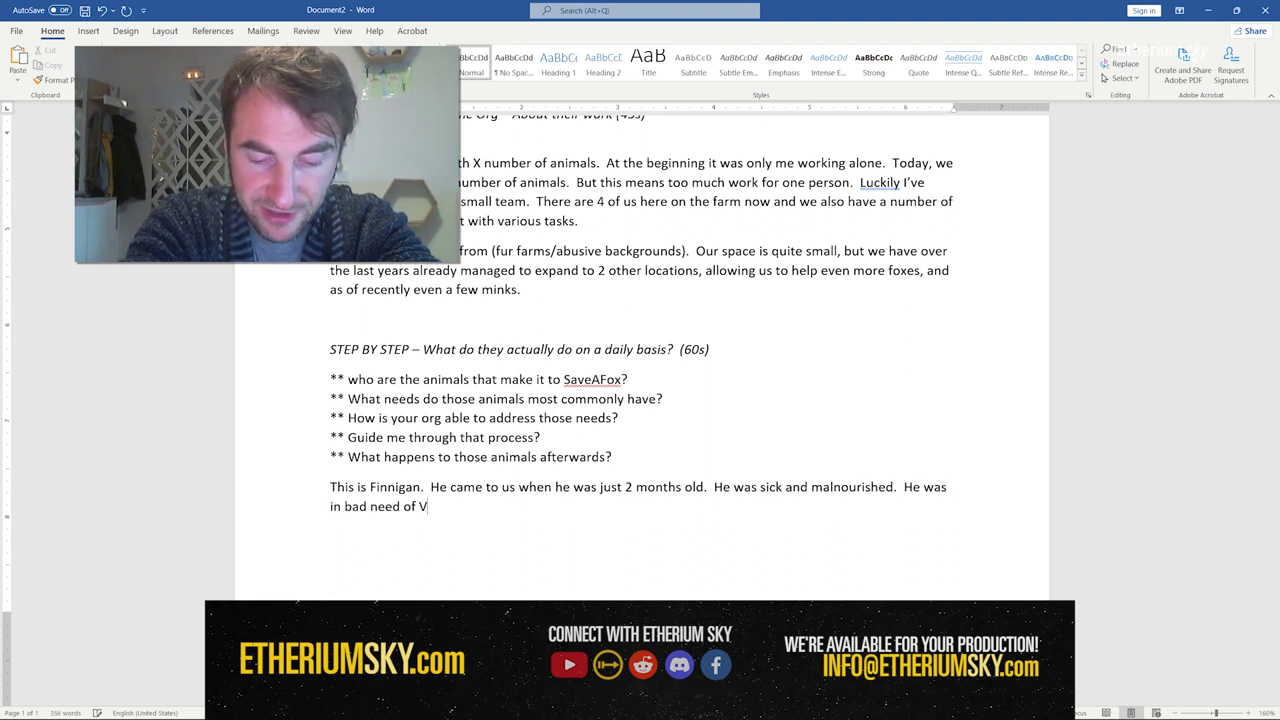
{"action": "type", "text": "care.  We "}
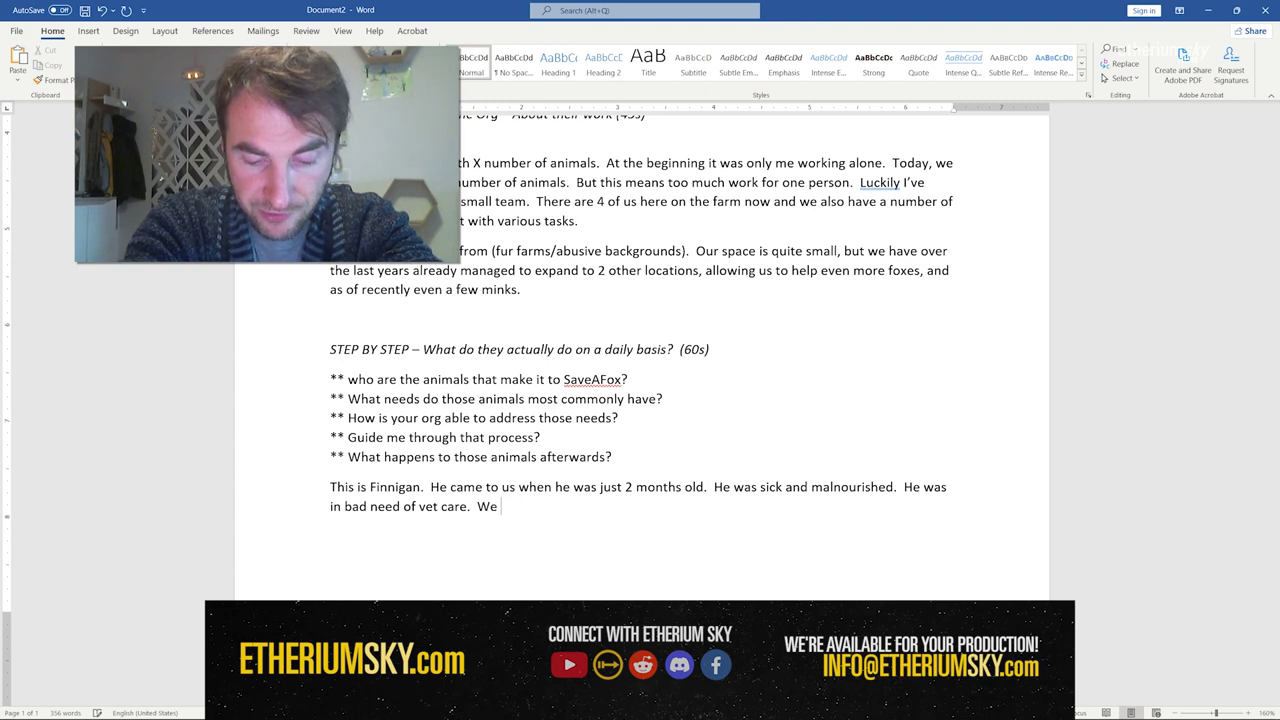
Add the sentence "We took him in, we fed him, took him to a vet." to the answer.
{"action": "type", "text": "took him in, we f"}
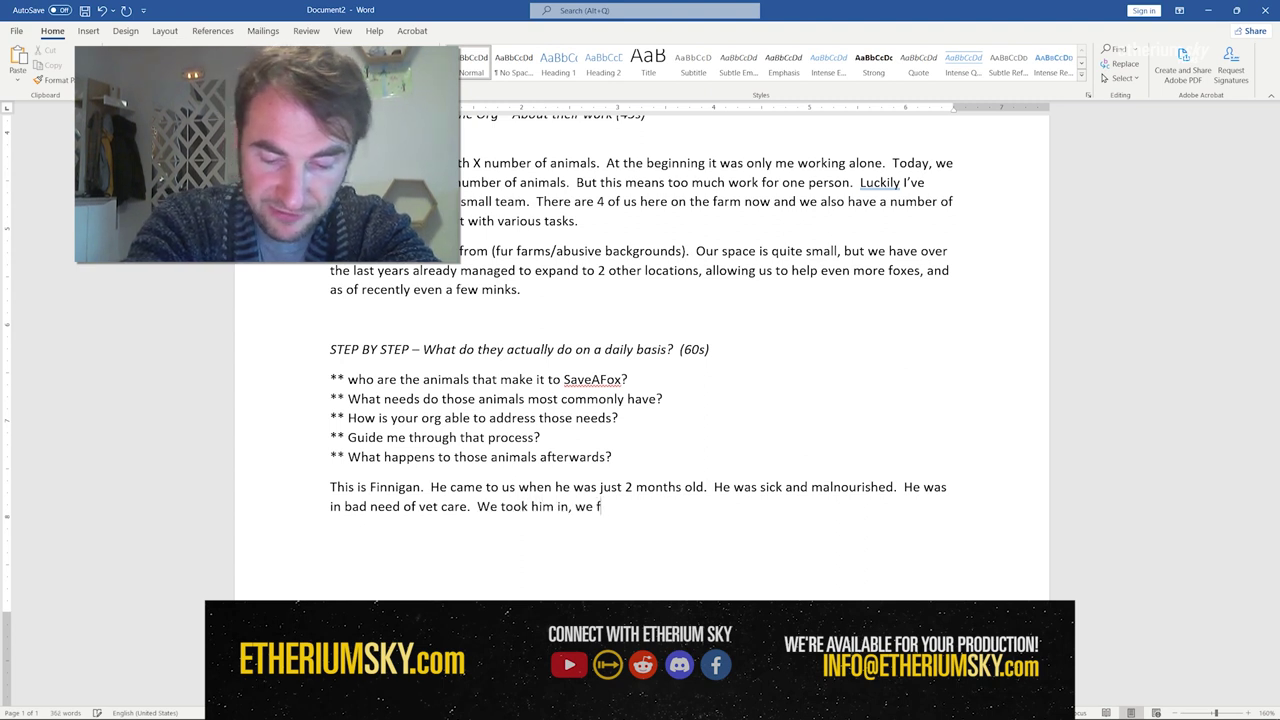
{"action": "type", "text": "ed him, too"}
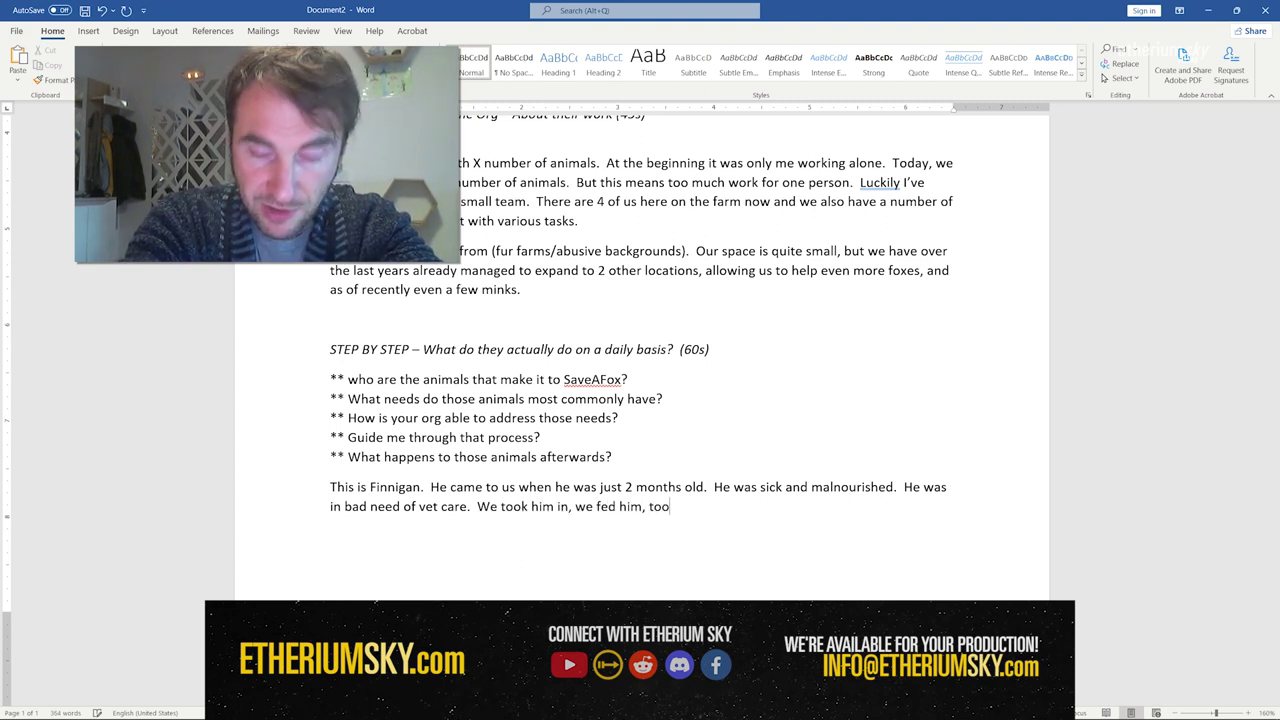
{"action": "type", "text": "k him to"}
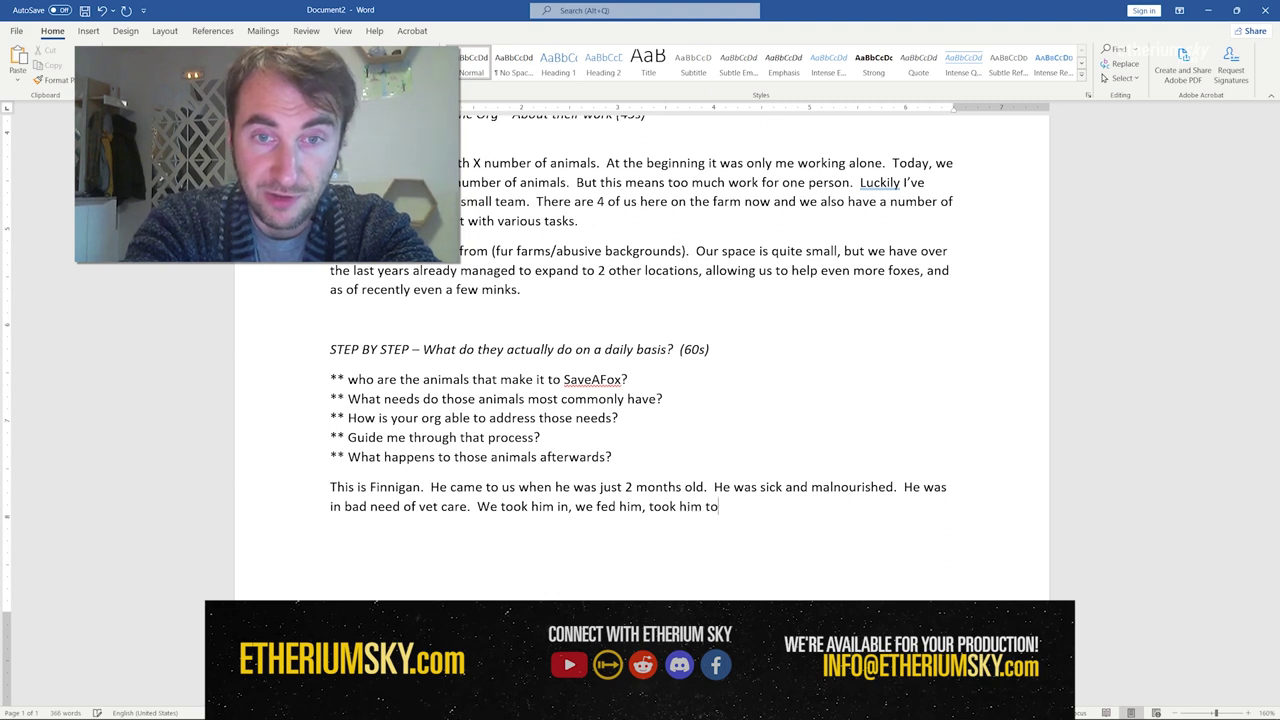
{"action": "type", "text": " a vet.  "}
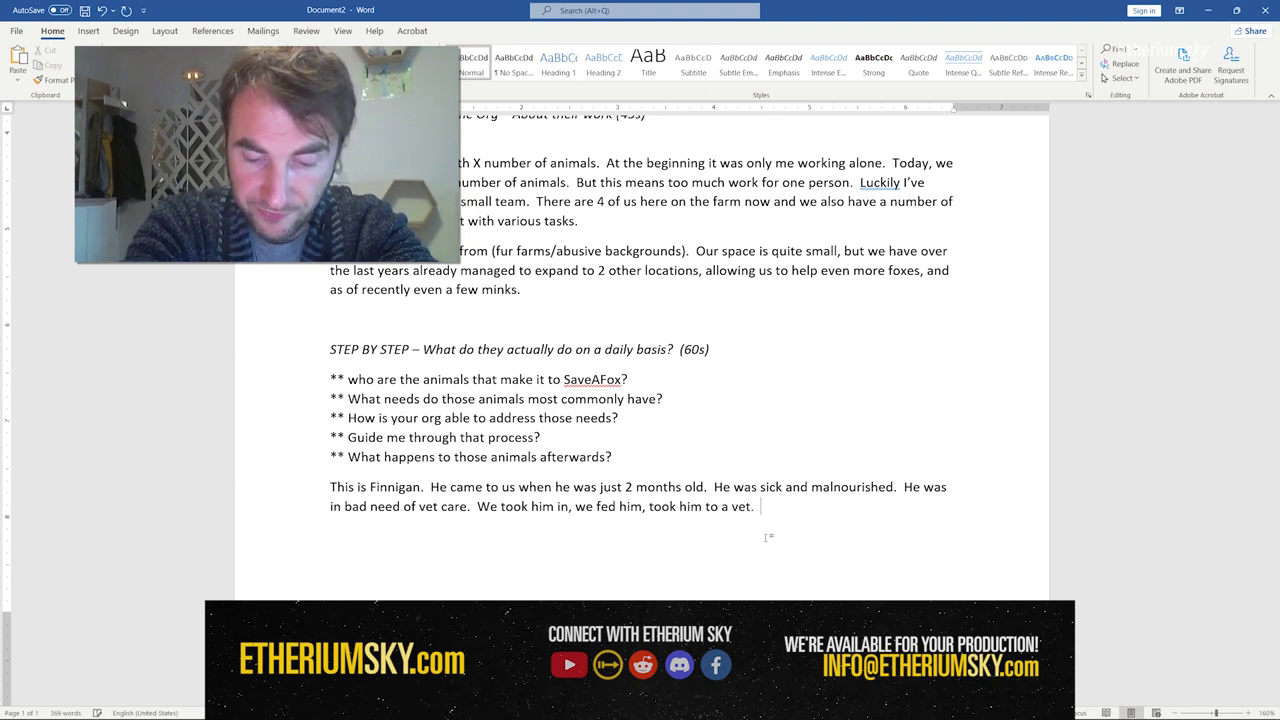
Add the sentence "He needed this and that type of help, but he very quickly started to get better.".
{"action": "type", "text": "He needed this "}
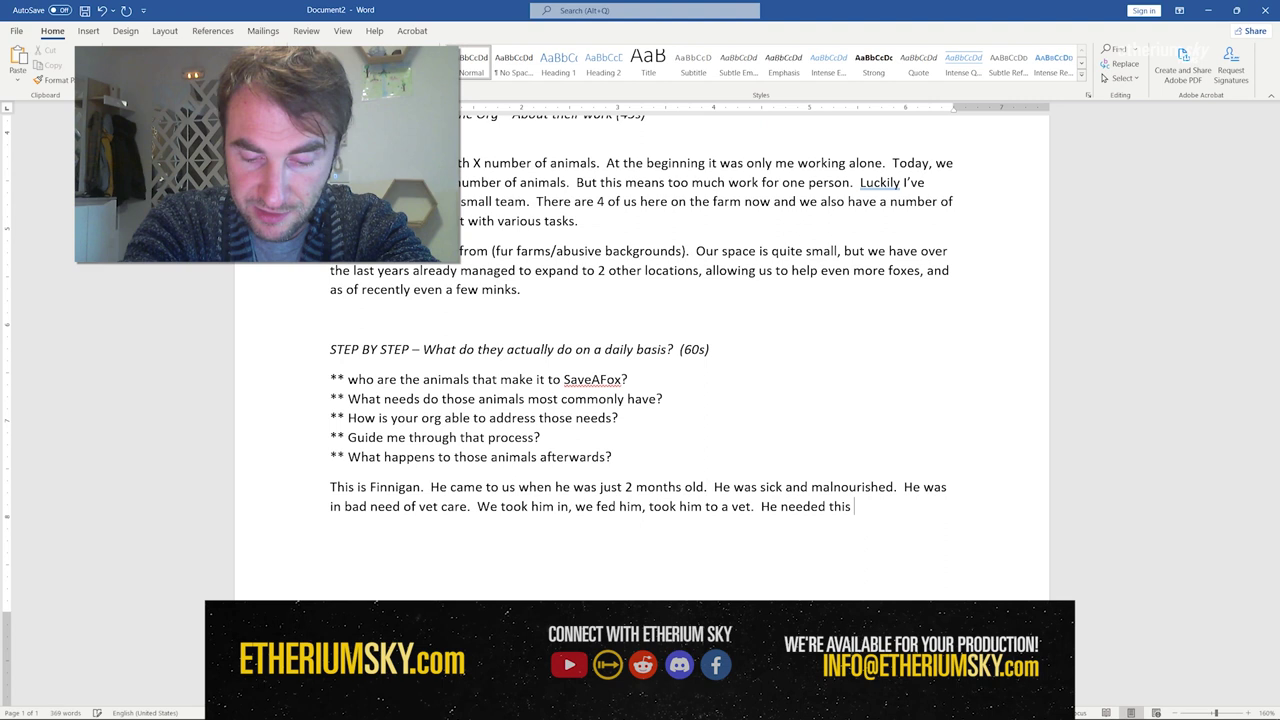
{"action": "type", "text": "and that typ"}
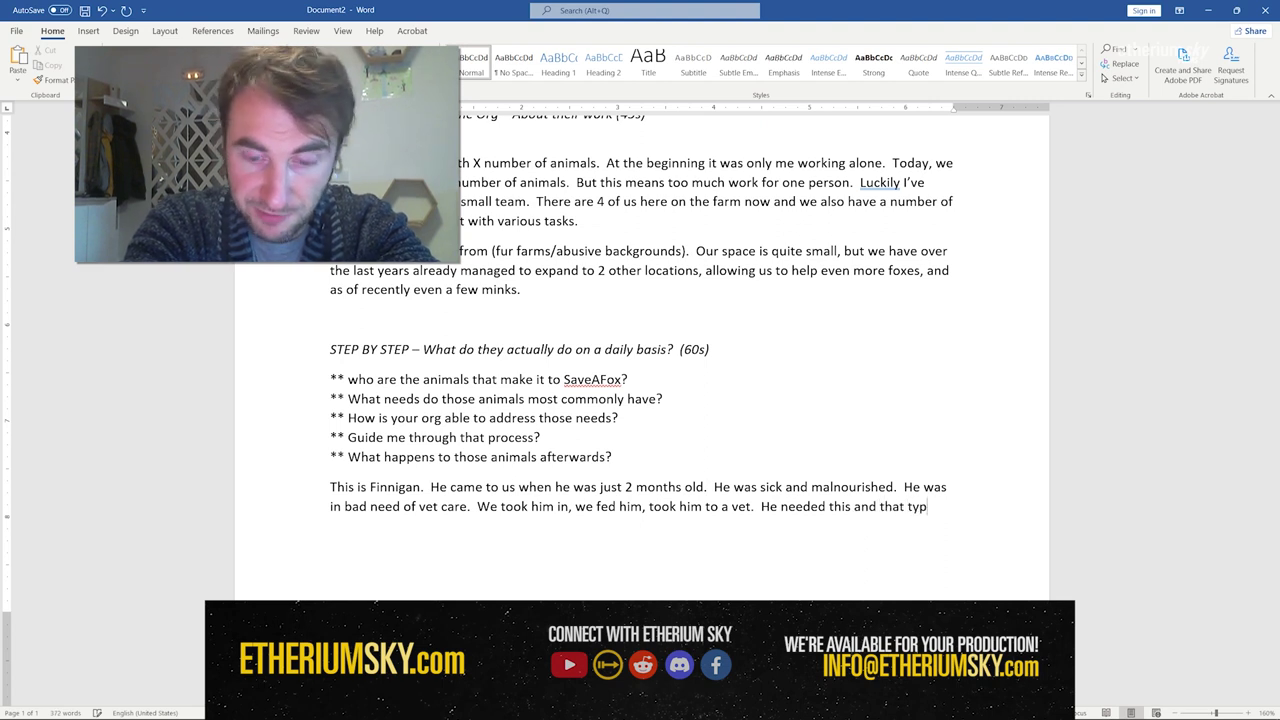
{"action": "type", "text": "e of help"}
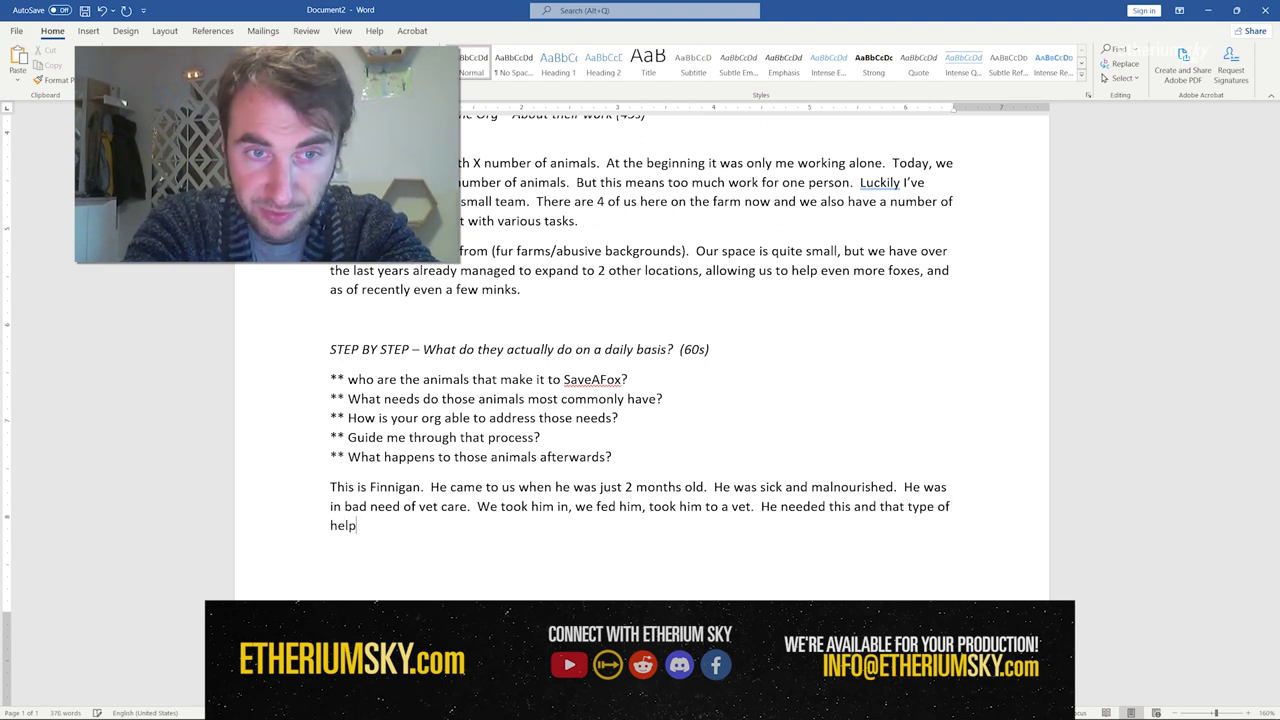
{"action": "type", "text": ", but he very quickly started to get better.  We offered "}
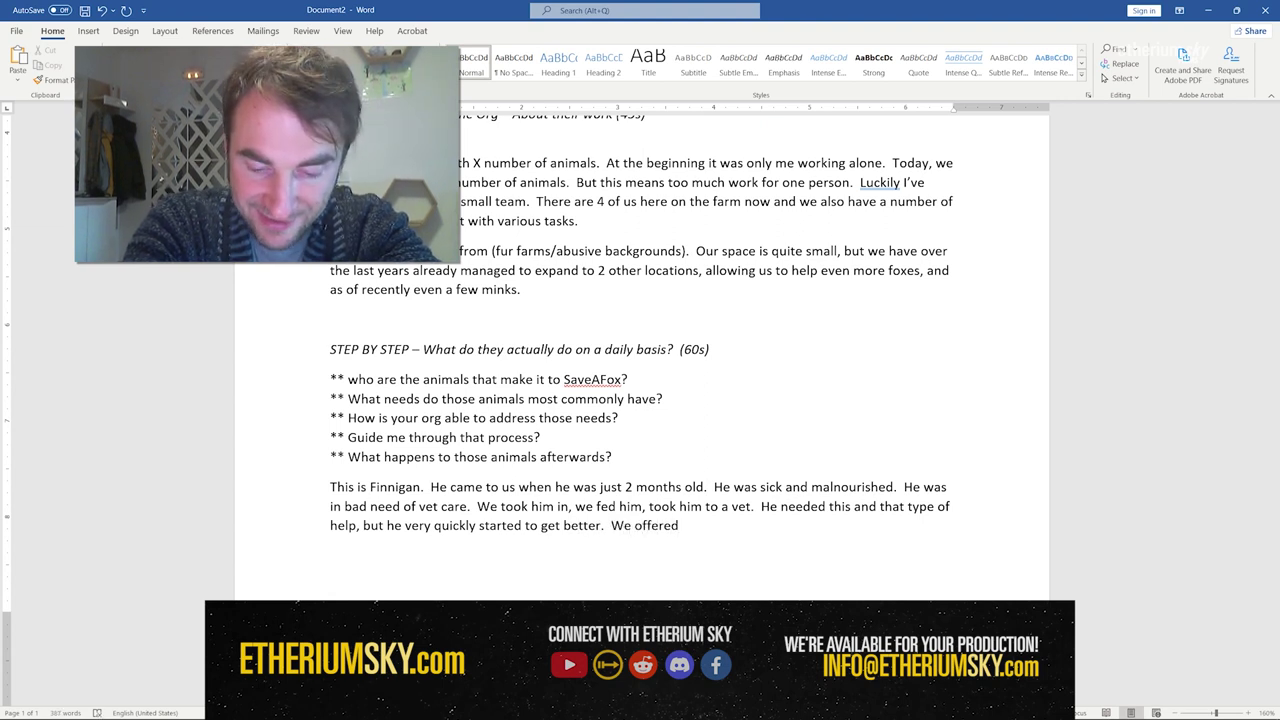
Begin the adoption sentence with "We offered him a home at our rescue and once he was strong enough,".
{"action": "type", "text": "him a ho"}
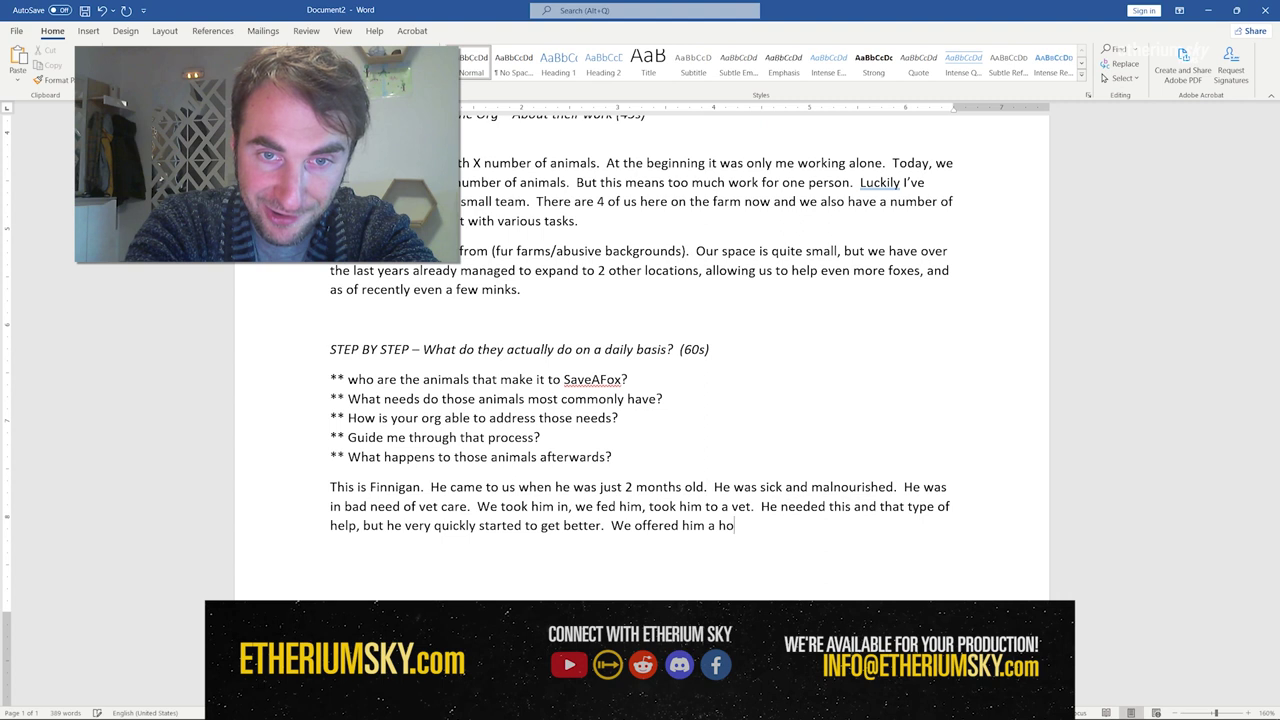
{"action": "type", "text": "me at our rescue and o"}
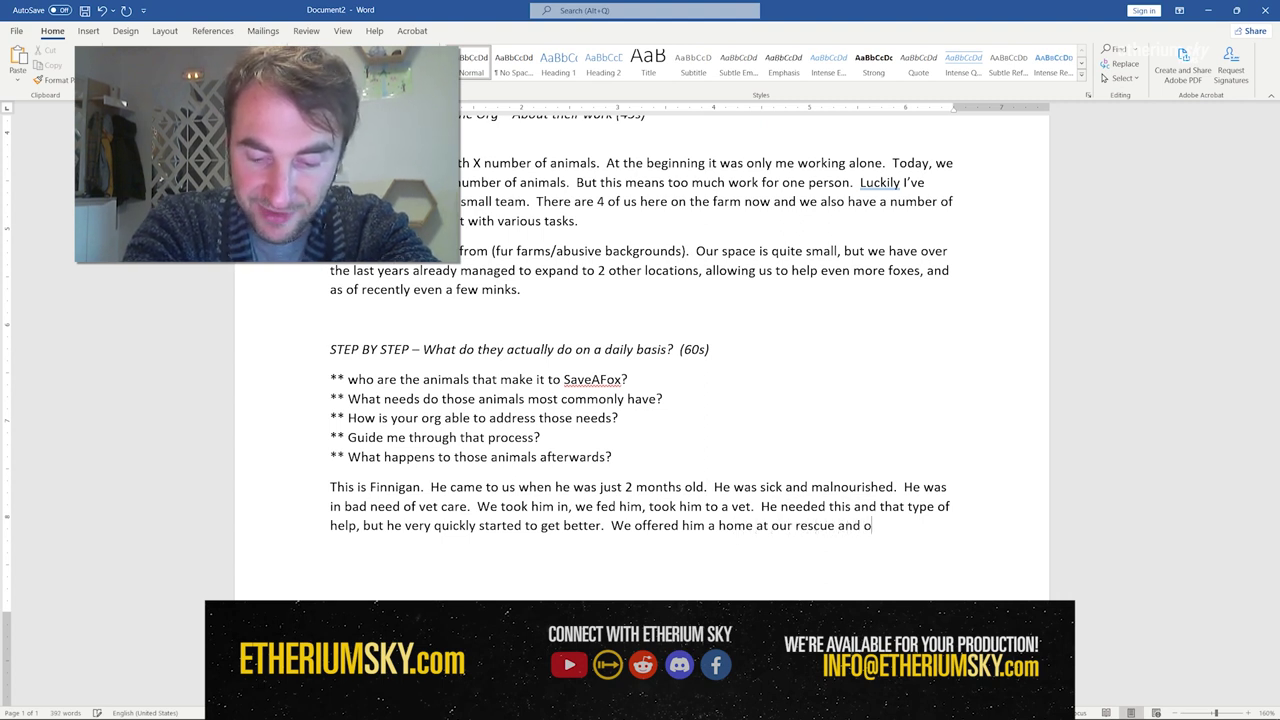
{"action": "type", "text": "nce he was strong enough"}
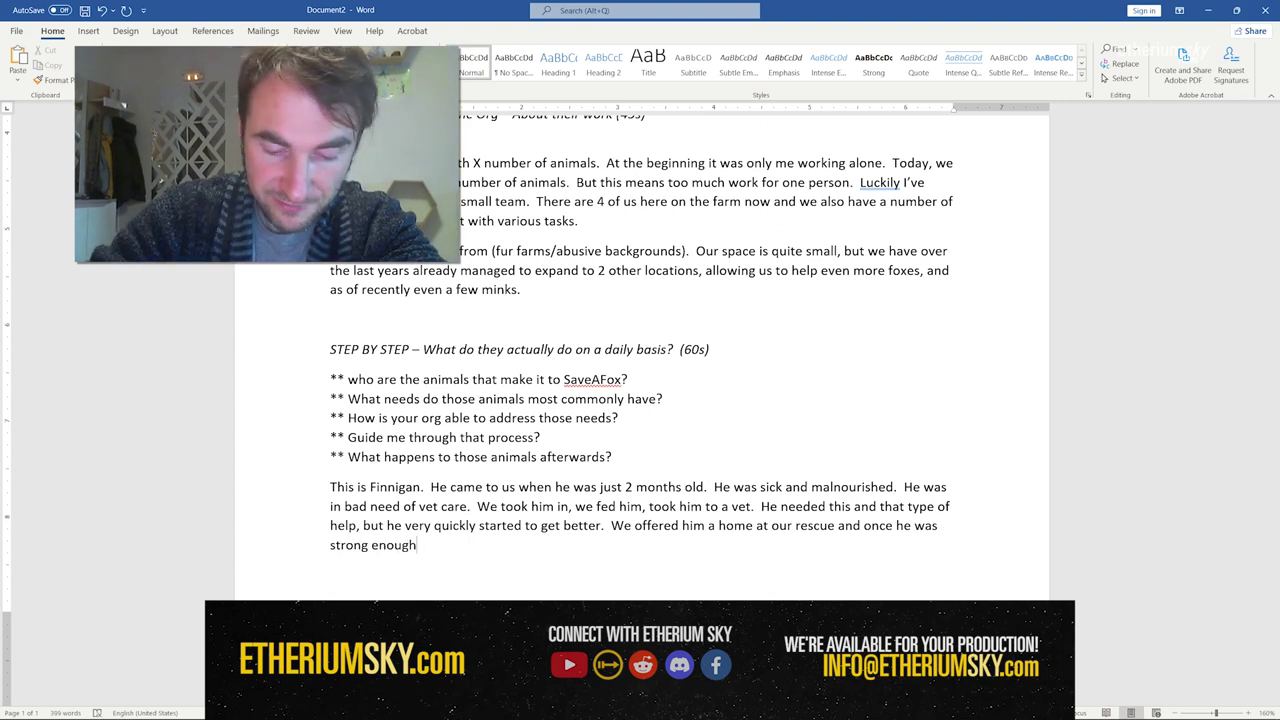
{"action": "type", "text": ","}
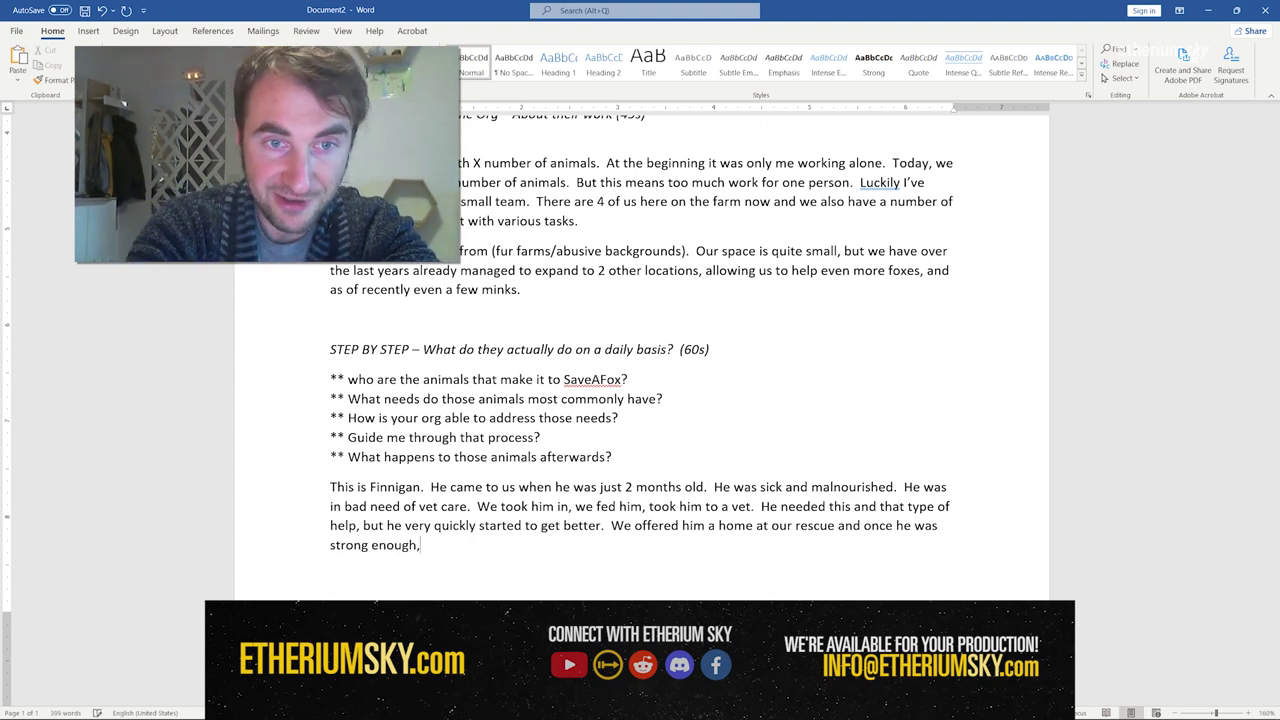
Continue the sentence with "we connected with an animal lover in the US state of California, who was looking to adopt a fox,".
{"action": "type", "text": " we connected wit"}
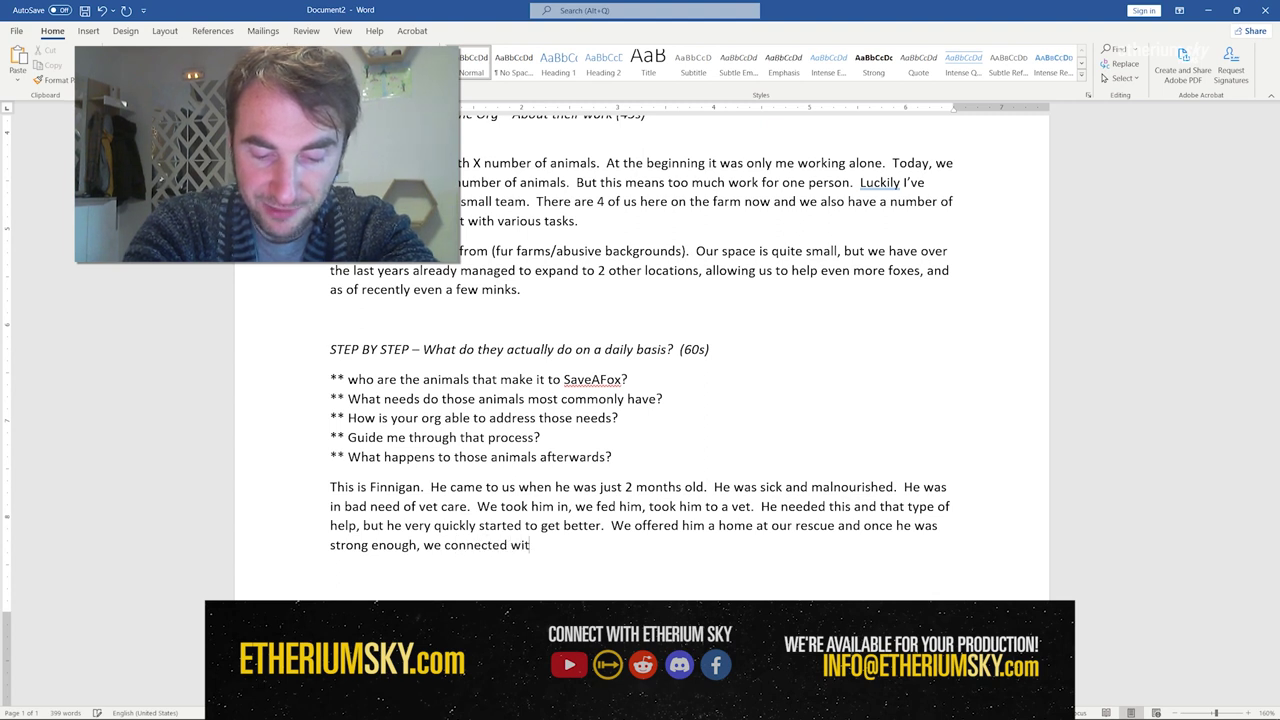
{"action": "type", "text": "h an animal lover "}
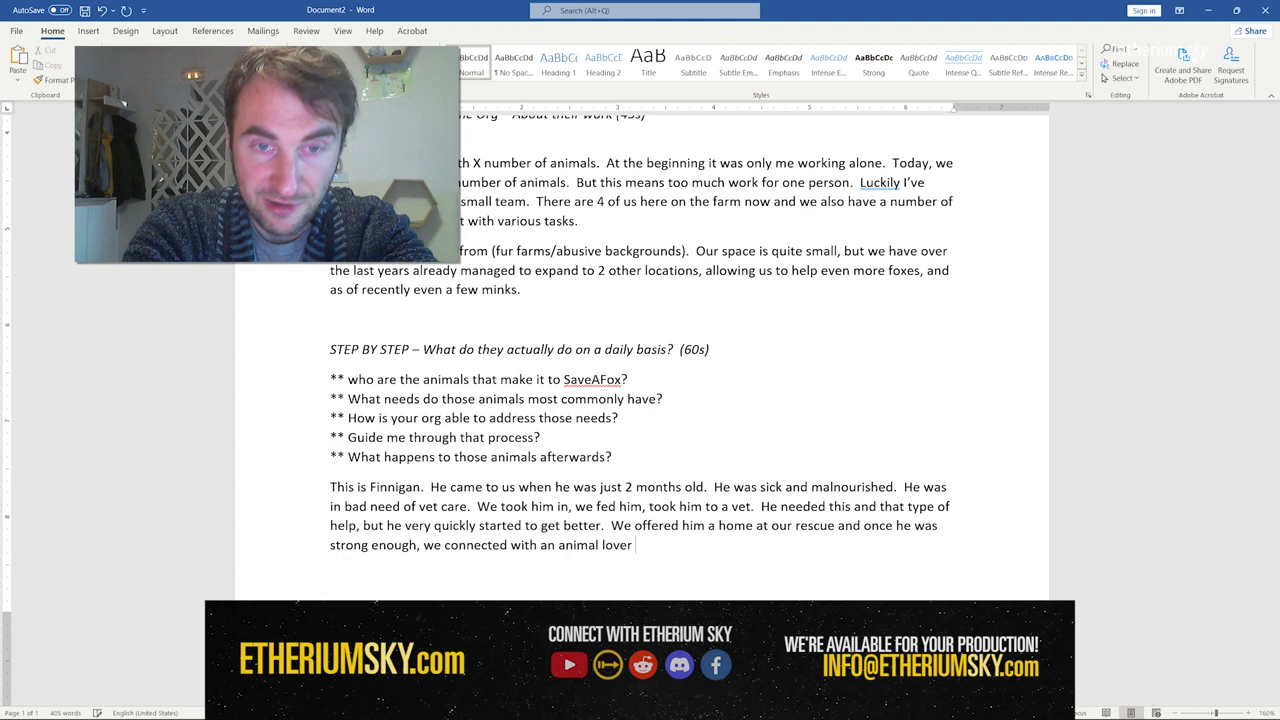
{"action": "type", "text": "in the US "}
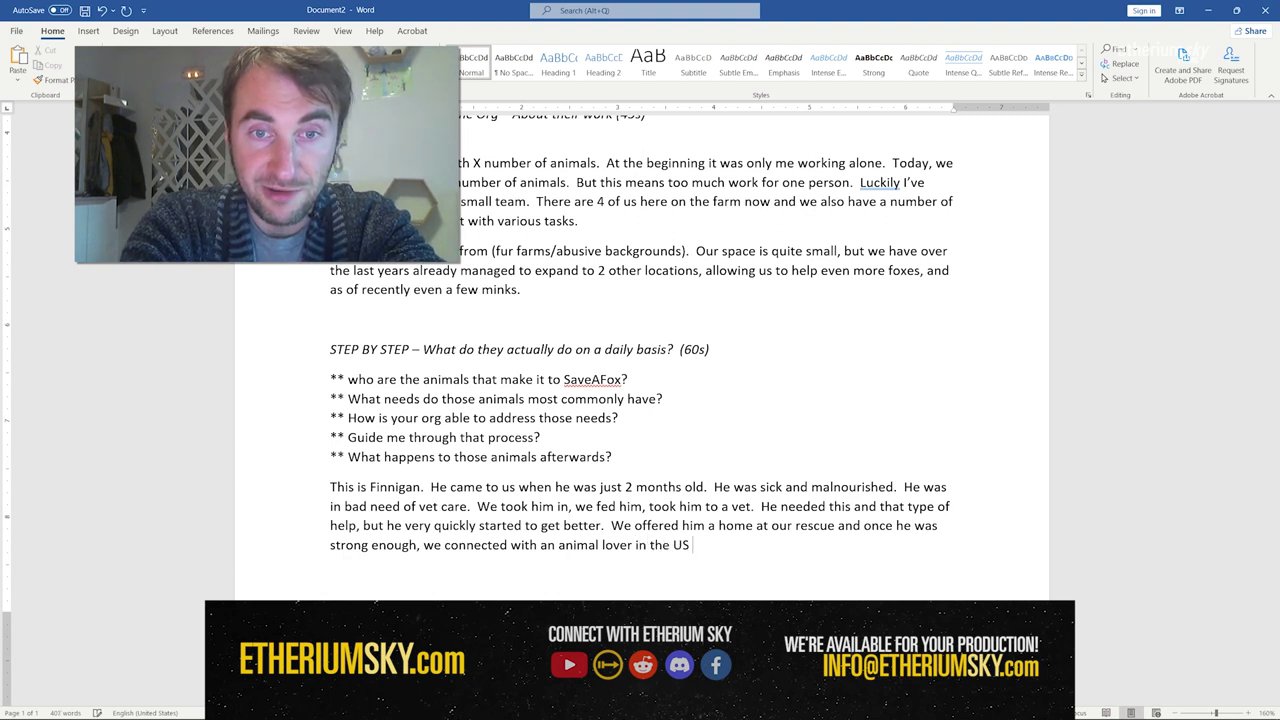
{"action": "type", "text": "state of Califor"}
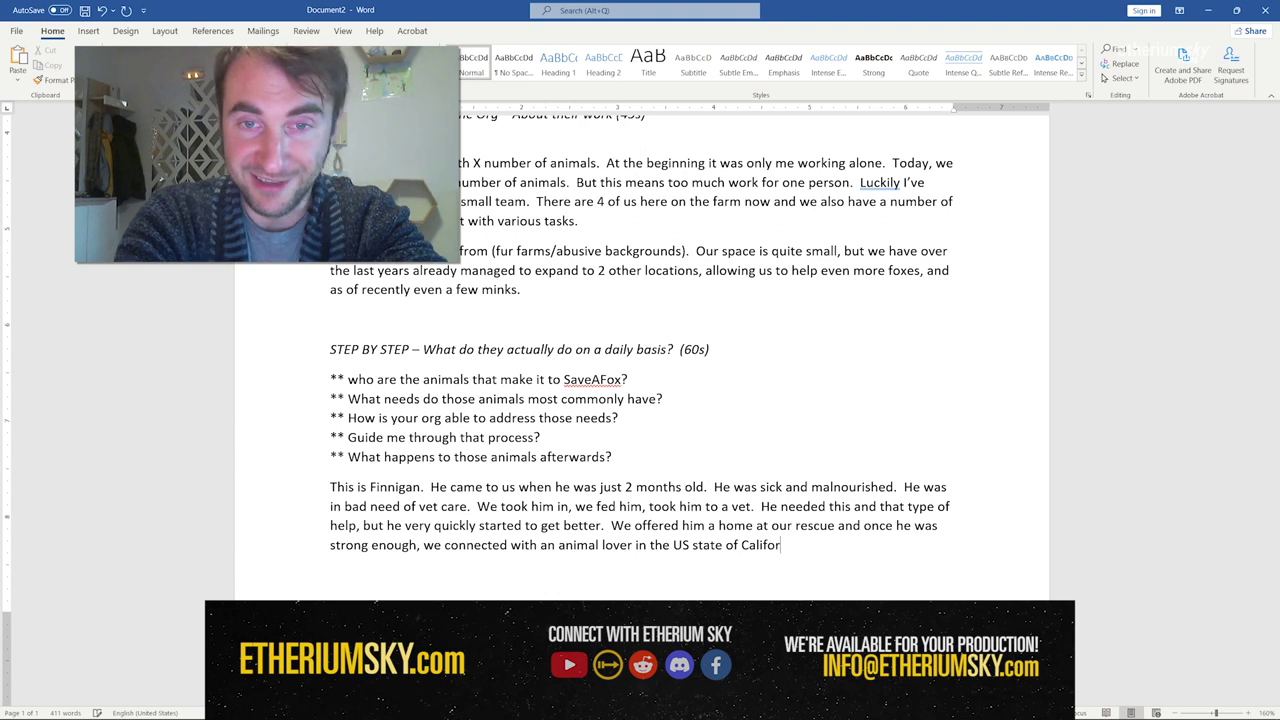
{"action": "type", "text": "ni"}
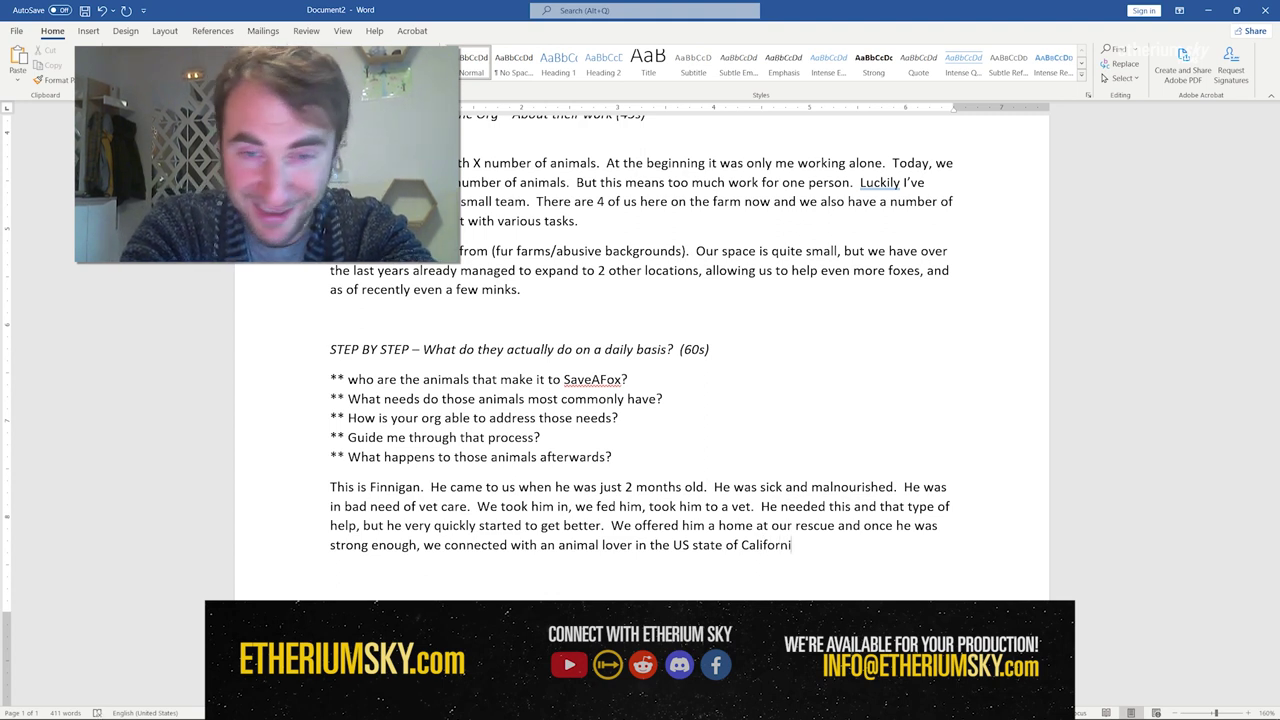
{"action": "type", "text": "a, who "}
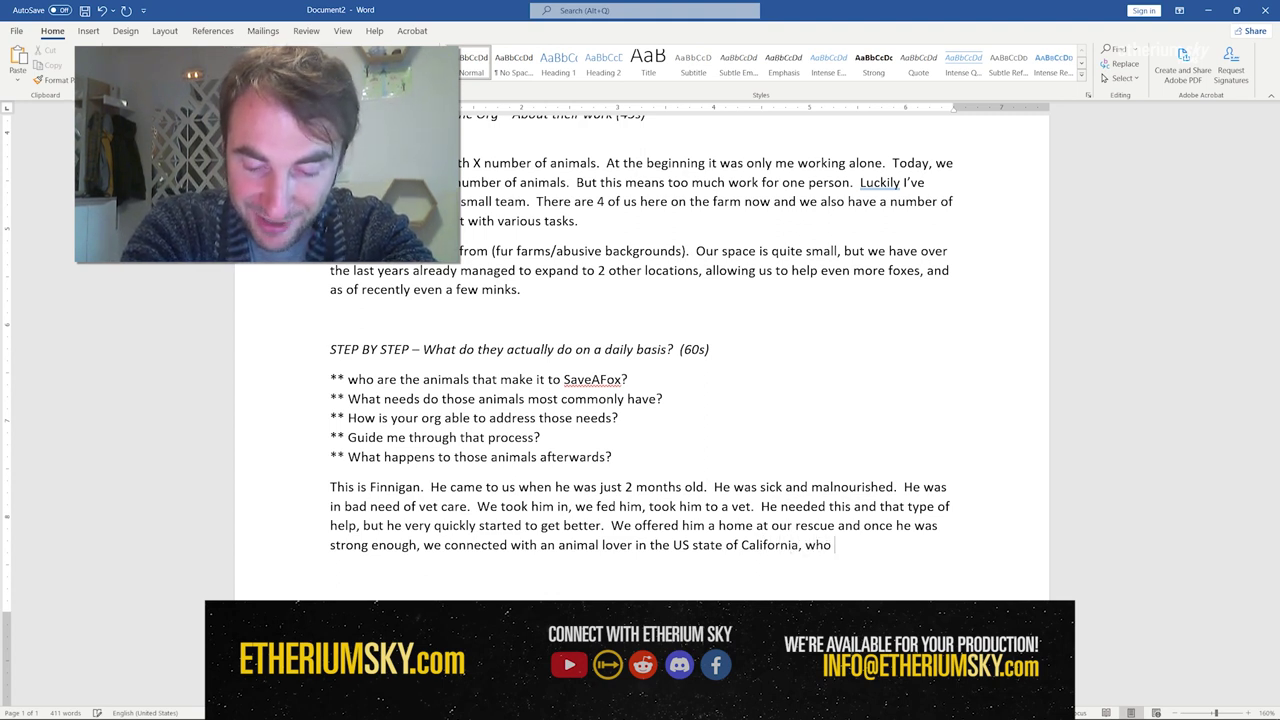
{"action": "type", "text": "was looking to ad"}
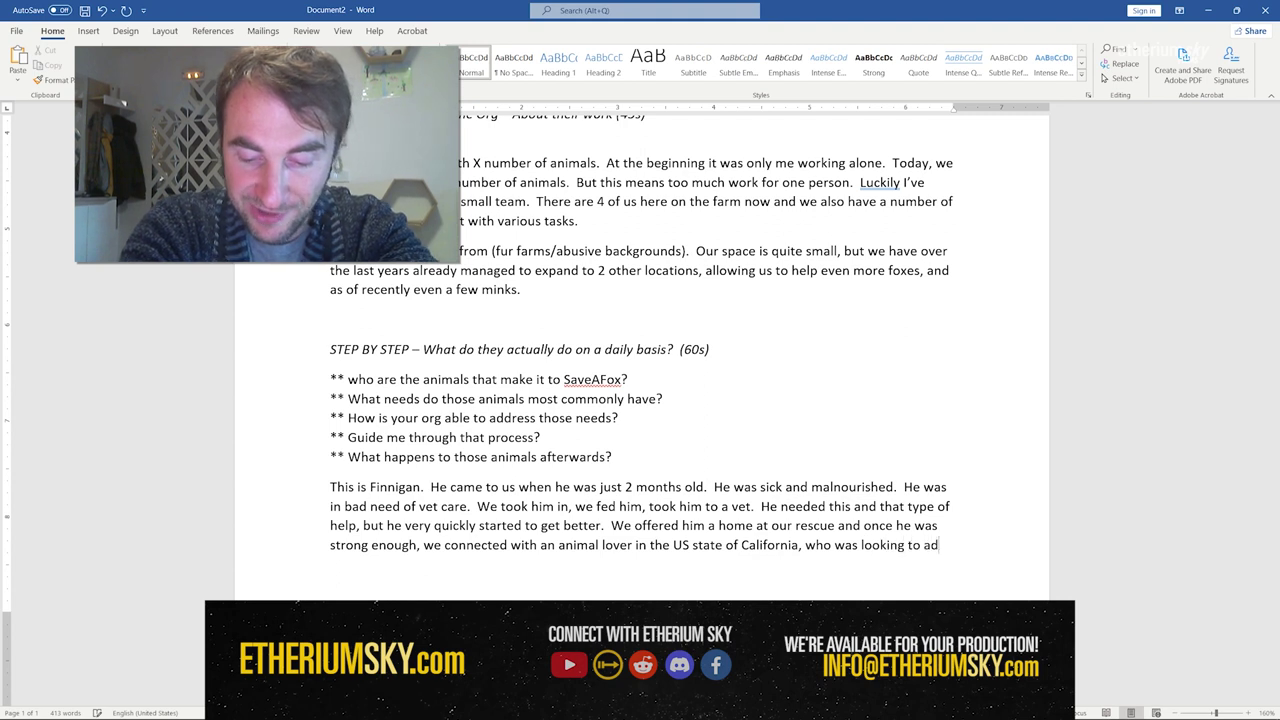
{"action": "type", "text": "opt a fox, a"}
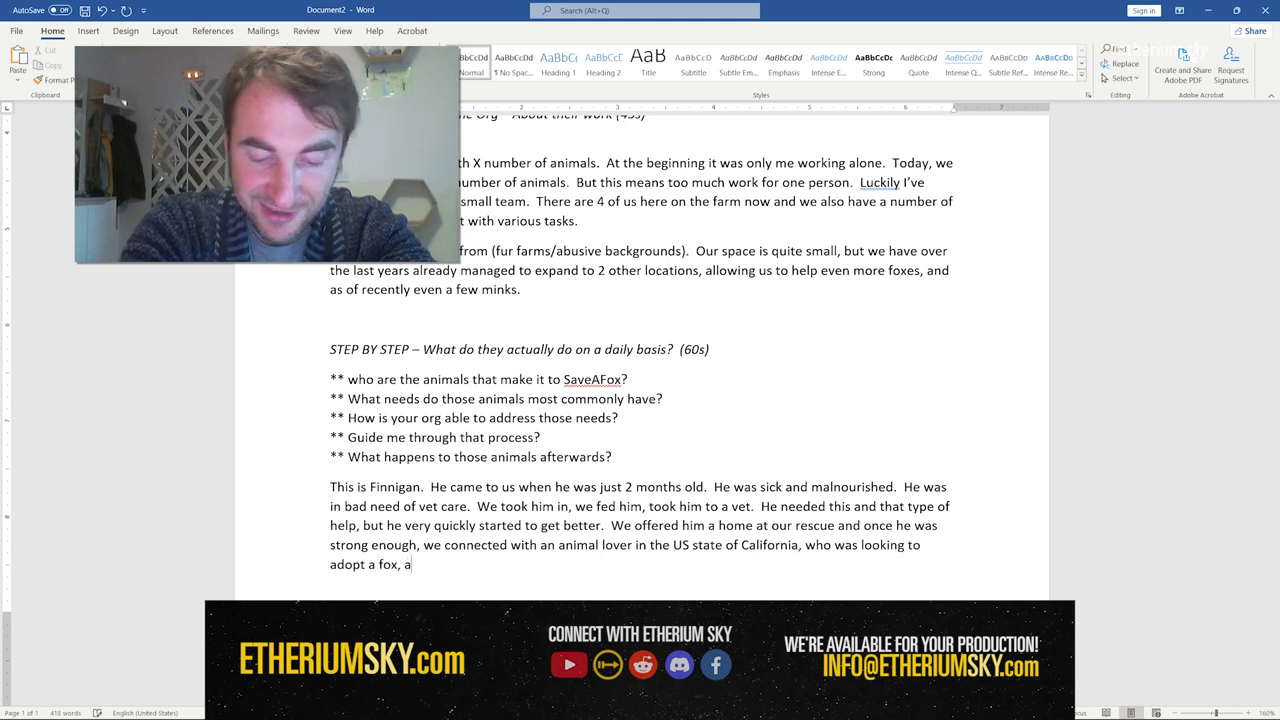
Finish the sentence with "and as such we were able to place Finnigan in a loving forever home.".
{"action": "type", "text": "nd as such we wer"}
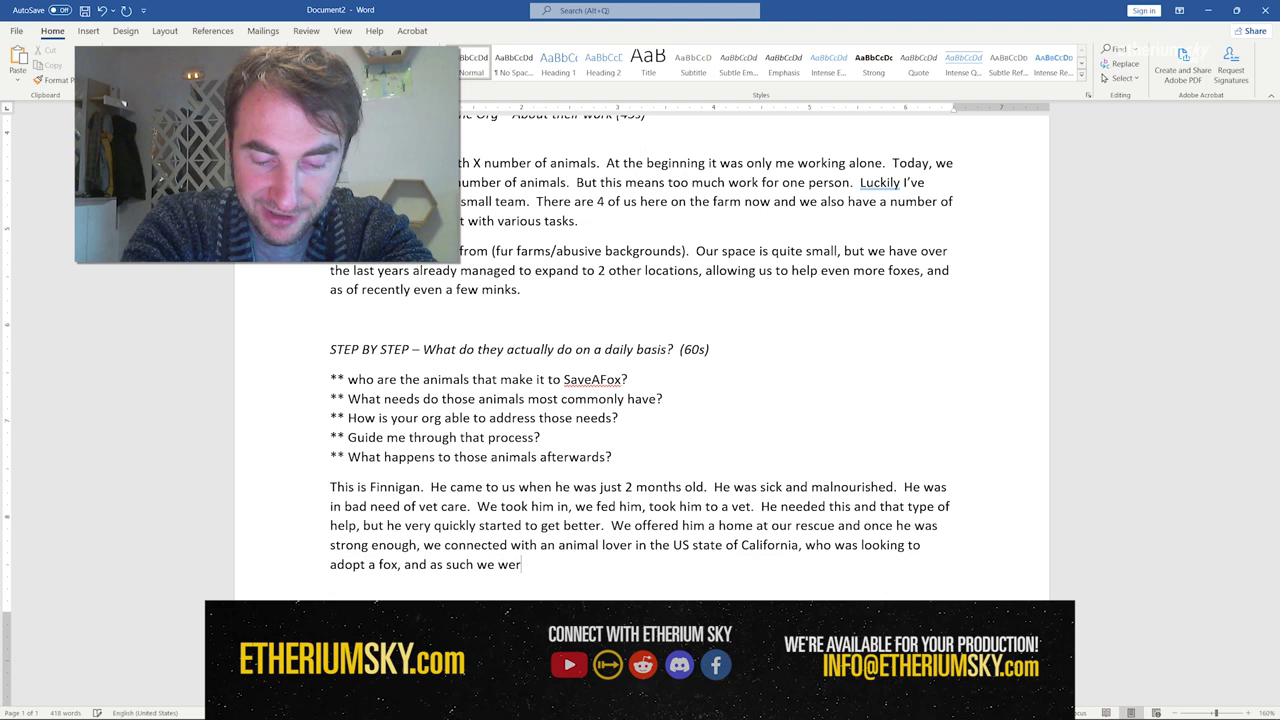
{"action": "type", "text": "e able to p"}
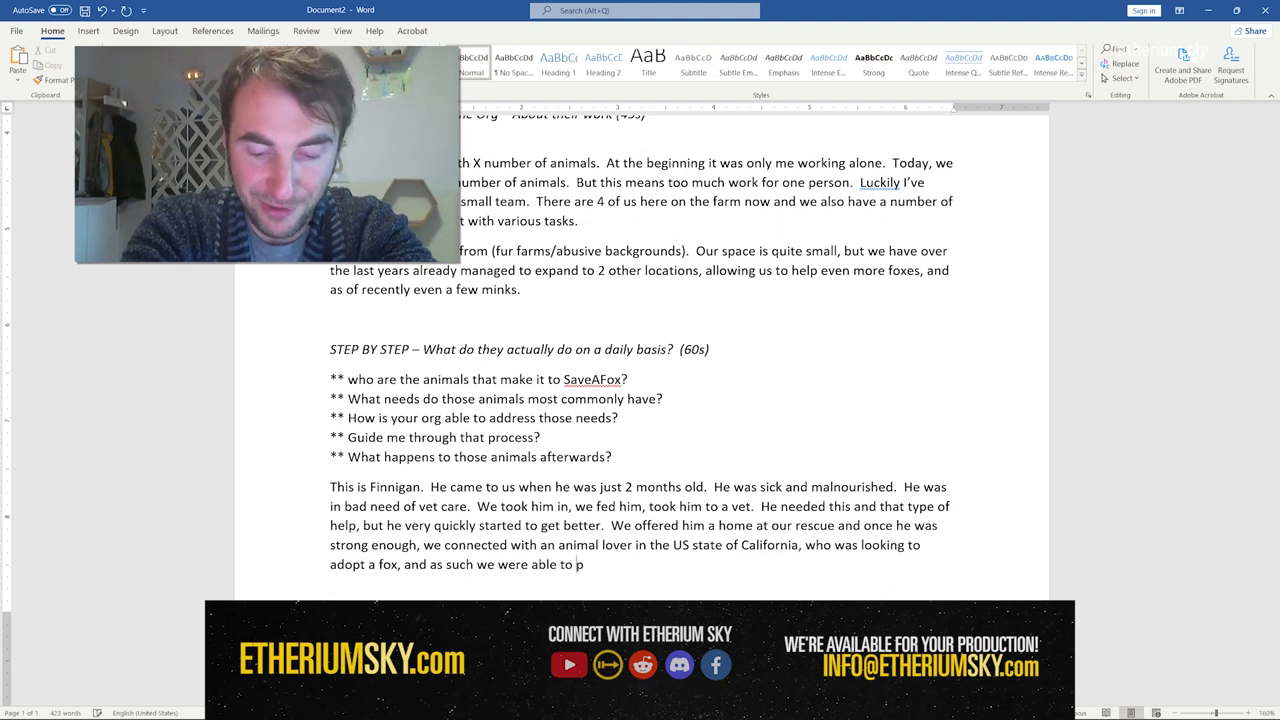
{"action": "type", "text": "lace Finni"}
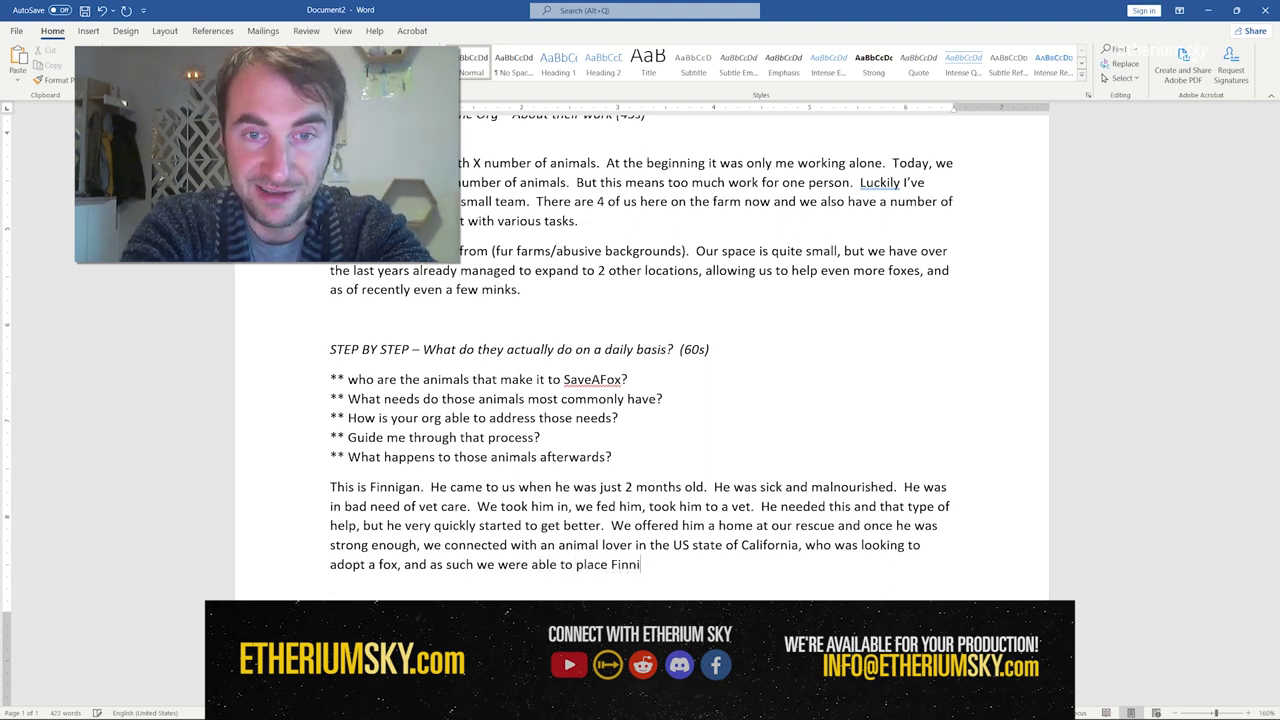
{"action": "type", "text": "gan"}
{"action": "type", "text": " in a love"}
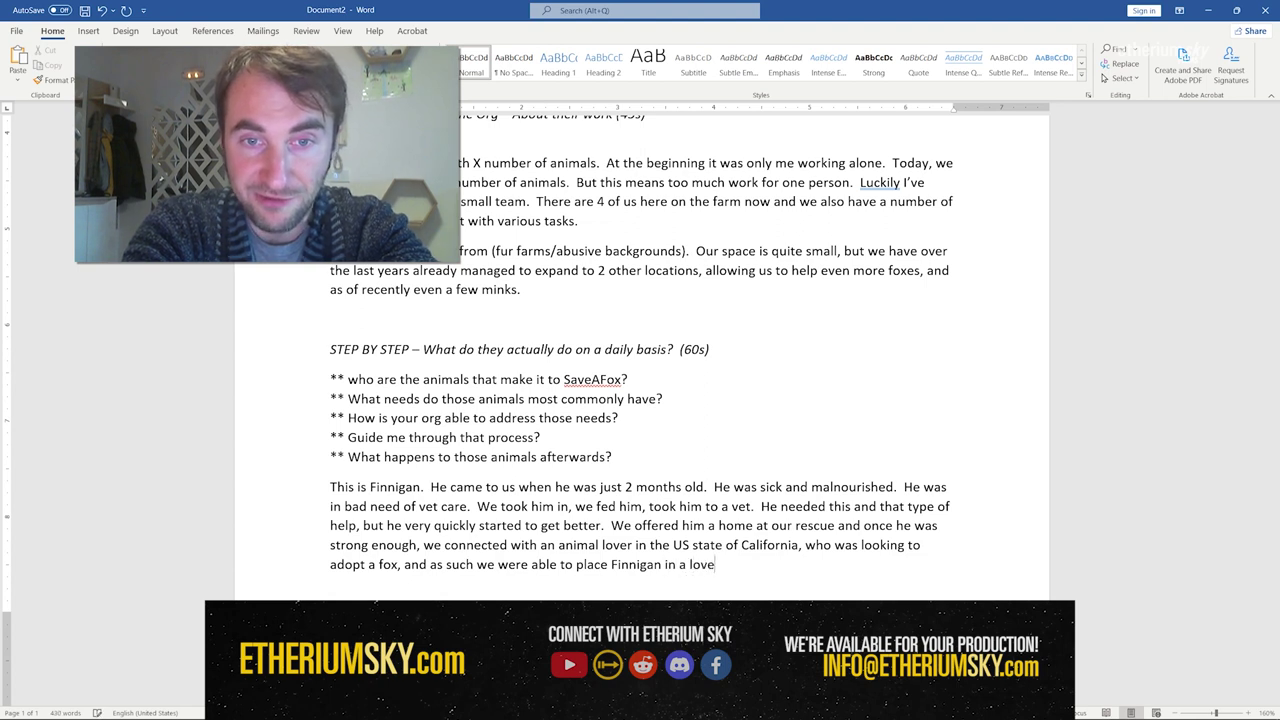
{"action": "key", "text": "BackSpace"}
{"action": "type", "text": "ing forever home"}
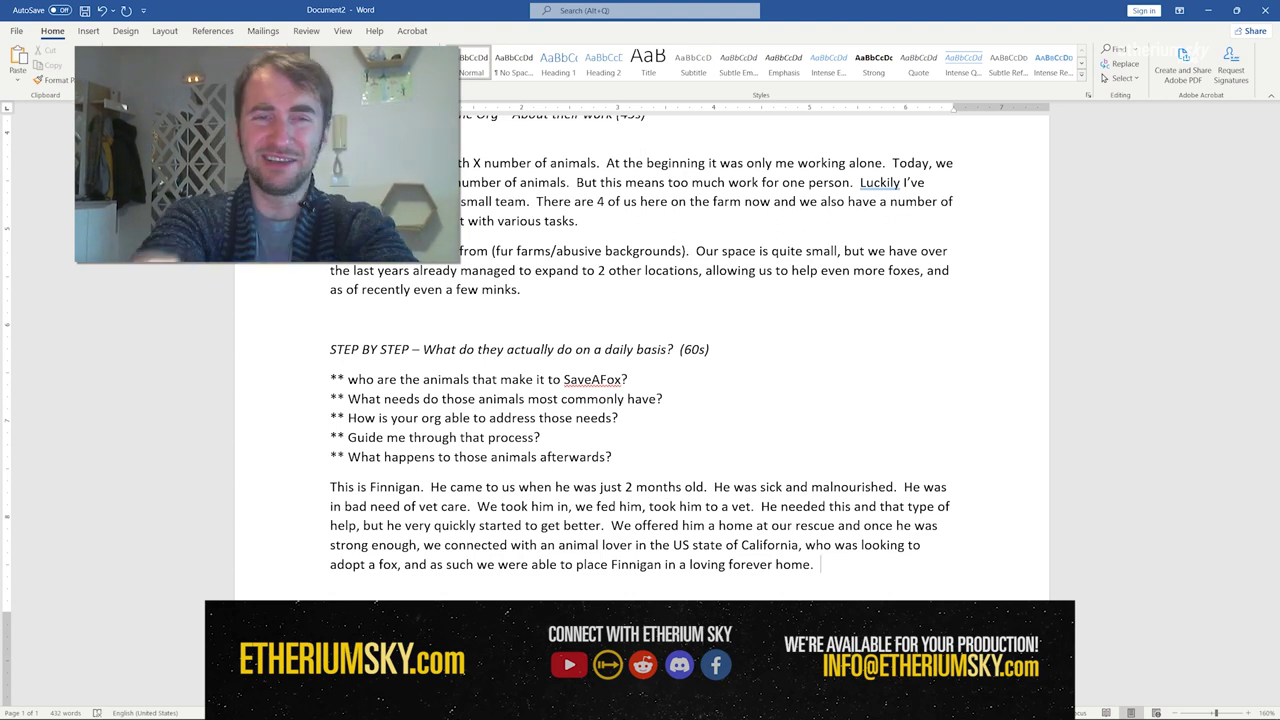
Start a new section on the second page with the heading "FOXES – about (45s)" and a blank line beneath it.
{"action": "type", "text": "."}
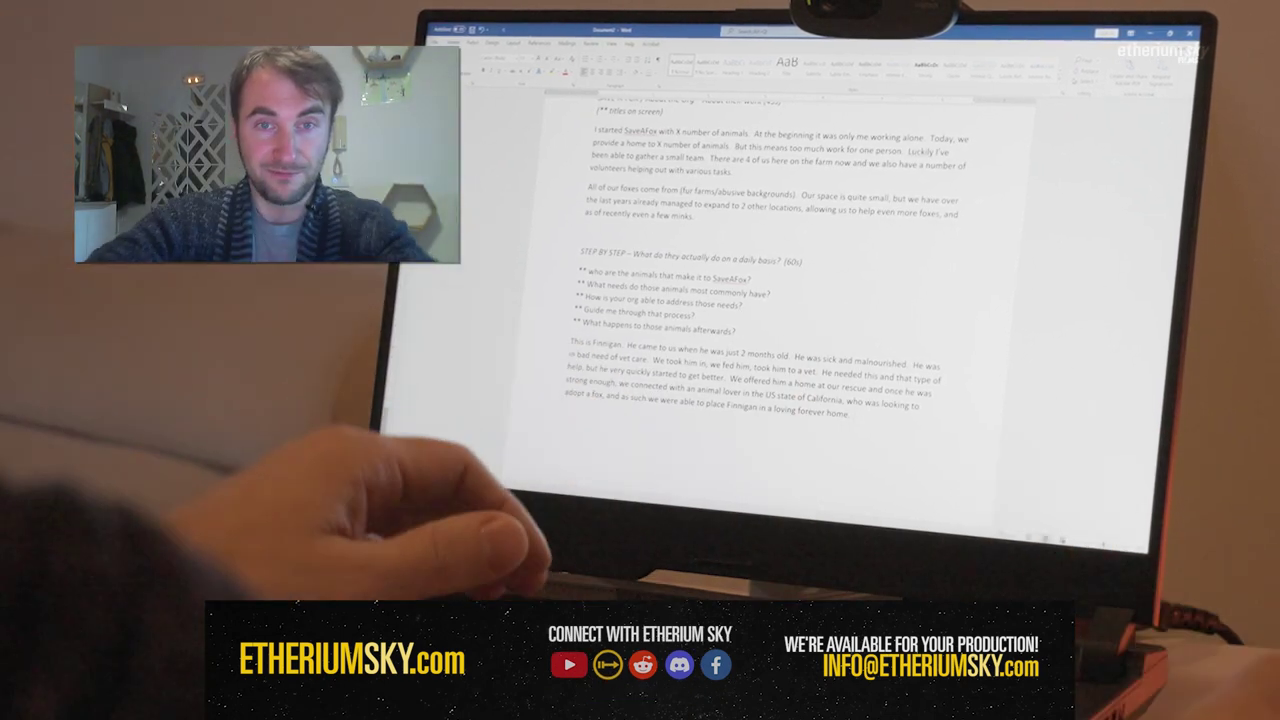
{"action": "scroll", "coordinate": [760, 300], "scroll_direction": "up", "scroll_amount": 5}
{"action": "scroll", "coordinate": [760, 330], "scroll_direction": "up", "scroll_amount": 1}
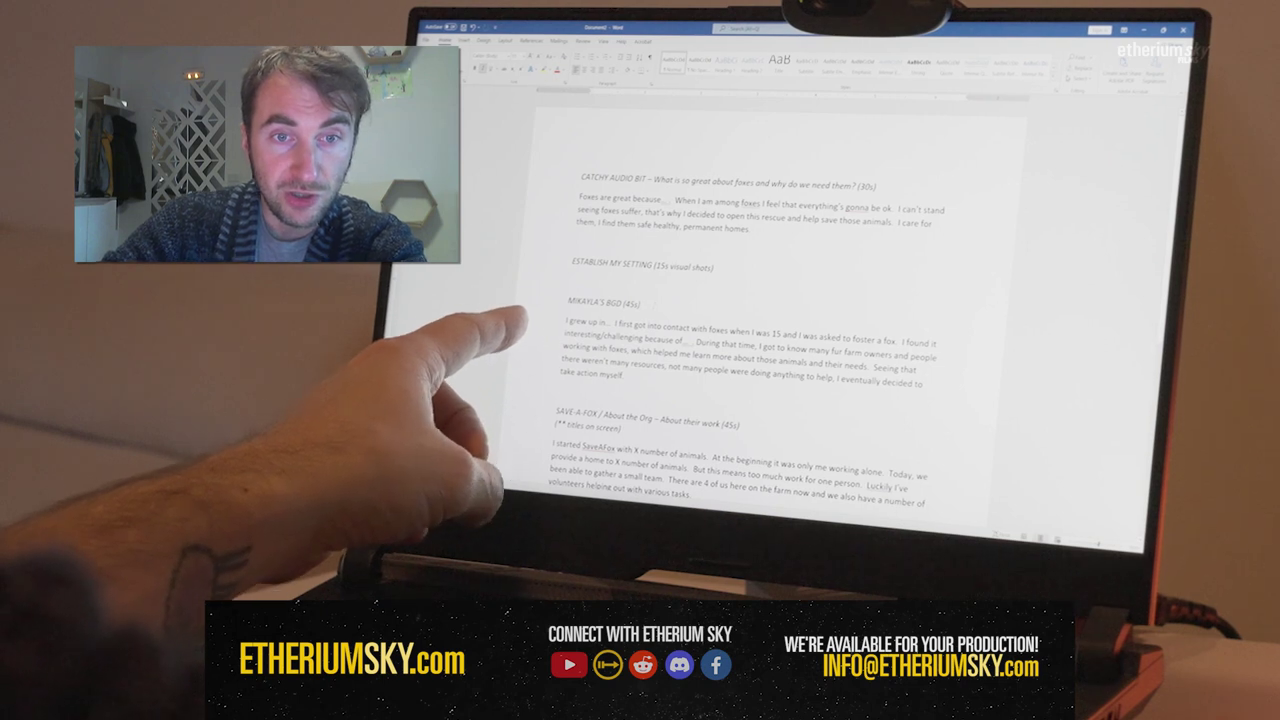
{"action": "scroll", "coordinate": [750, 330], "scroll_direction": "down", "scroll_amount": 5}
{"action": "scroll", "coordinate": [760, 300], "scroll_direction": "down", "scroll_amount": 2}
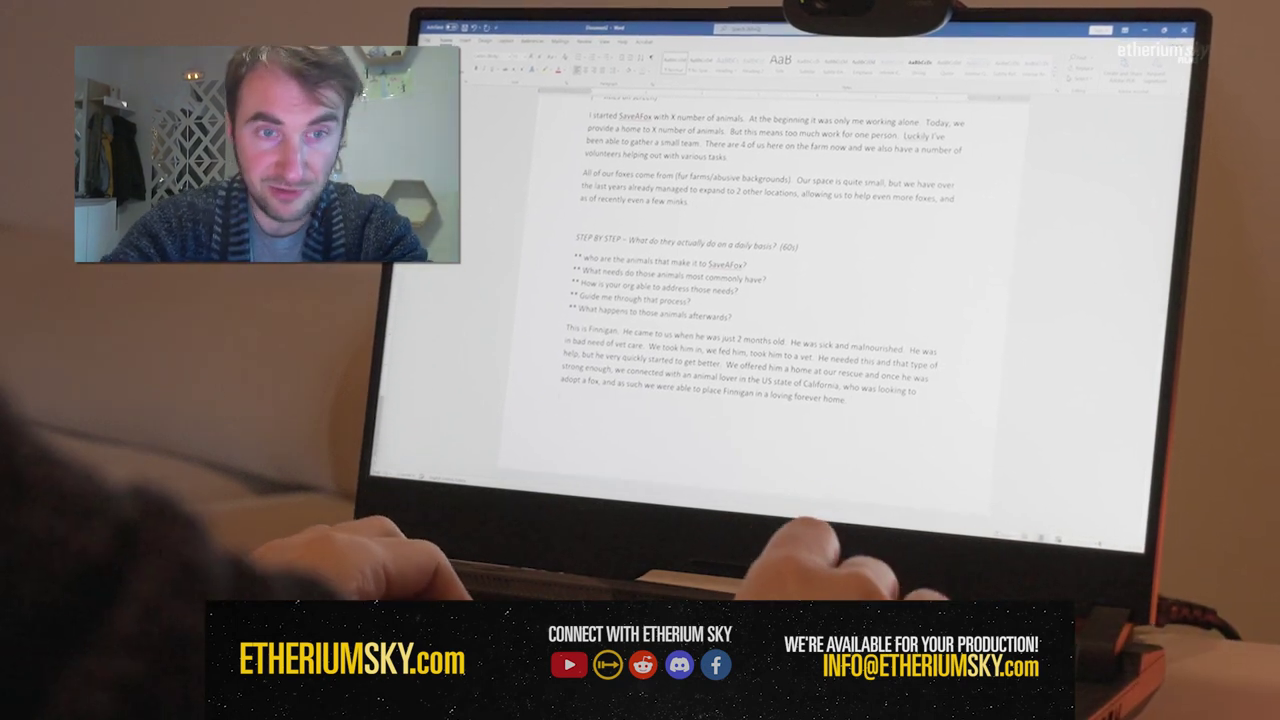
{"action": "scroll", "coordinate": [760, 280], "scroll_direction": "down", "scroll_amount": 3}
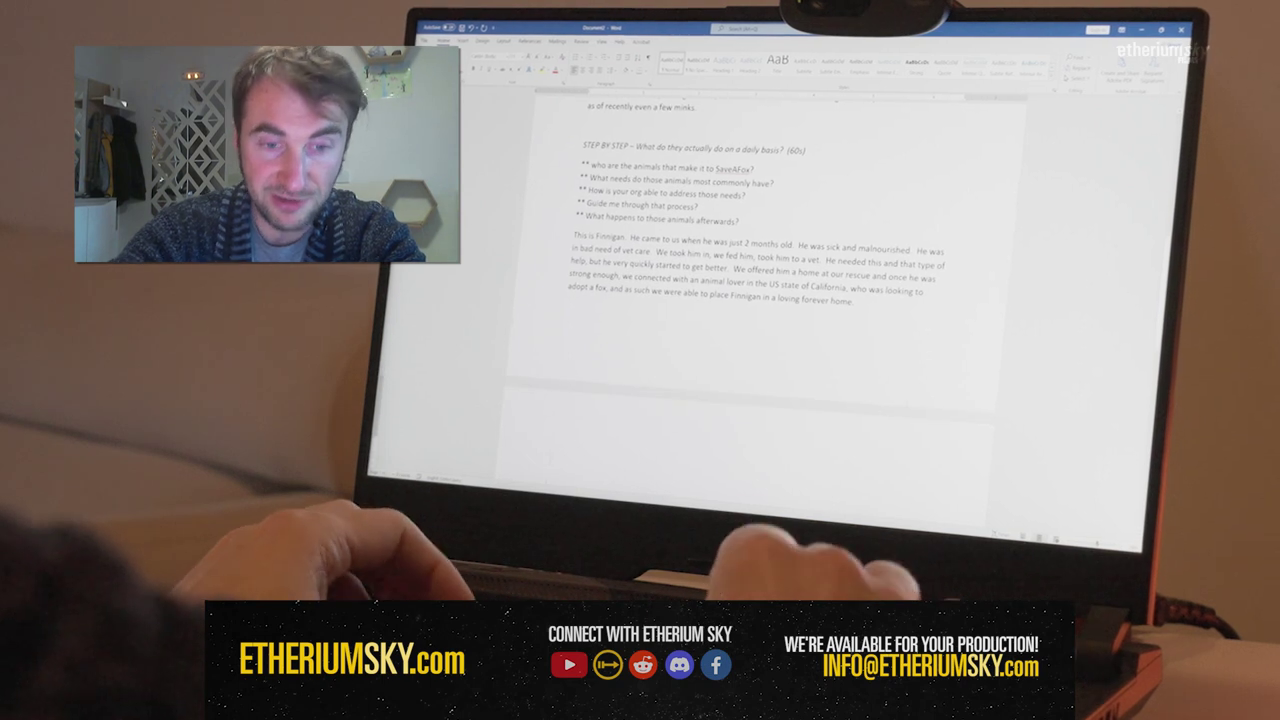
{"action": "type", "text": "FO"}
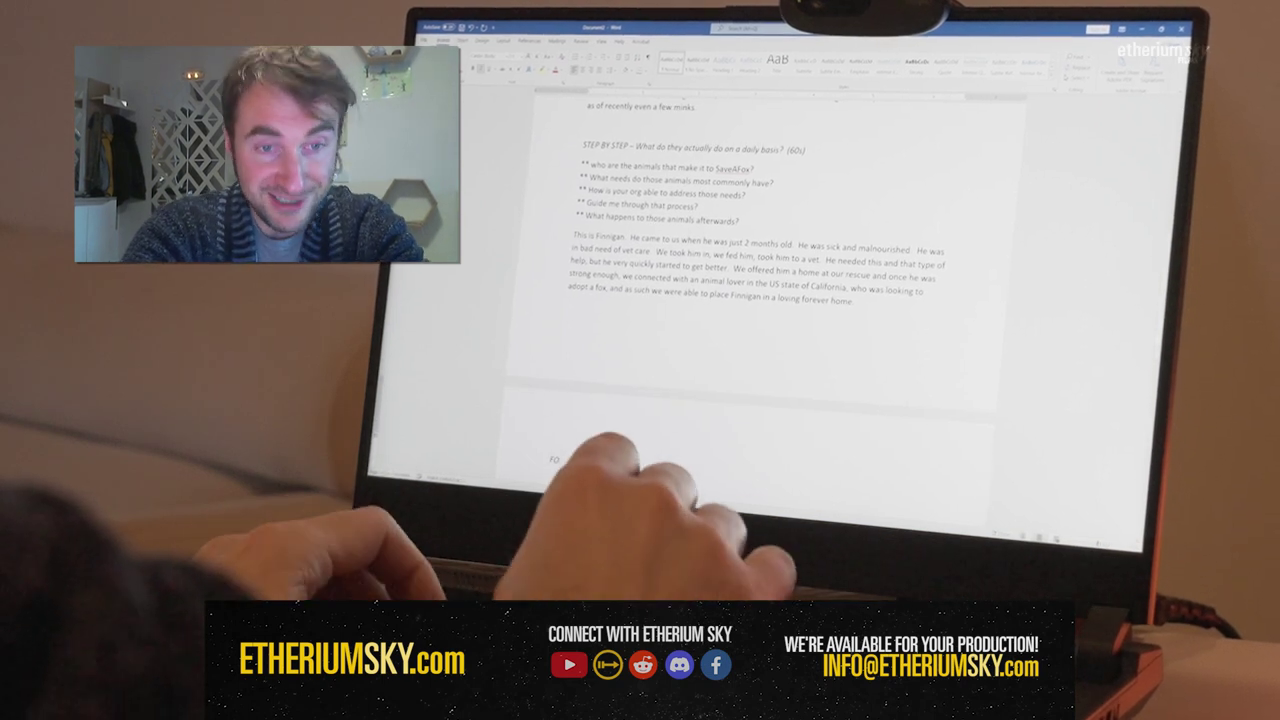
{"action": "type", "text": "XES: abo"}
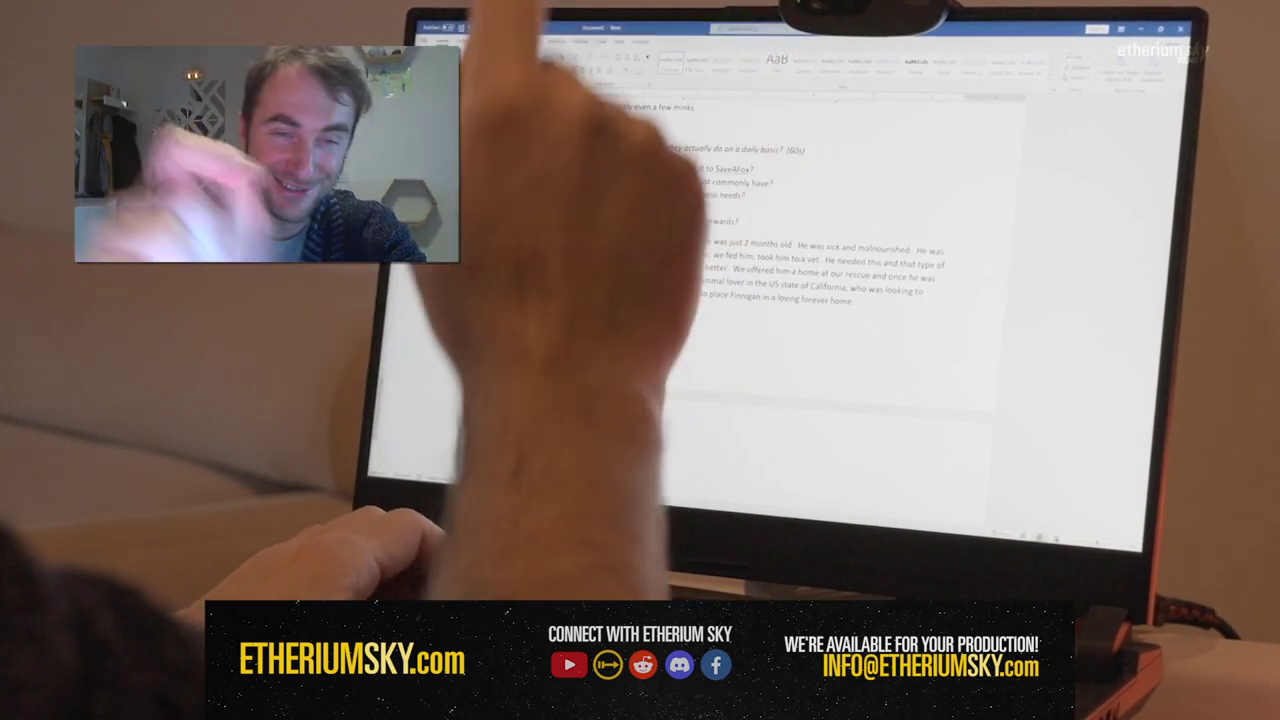
{"action": "type", "text": "ut"}
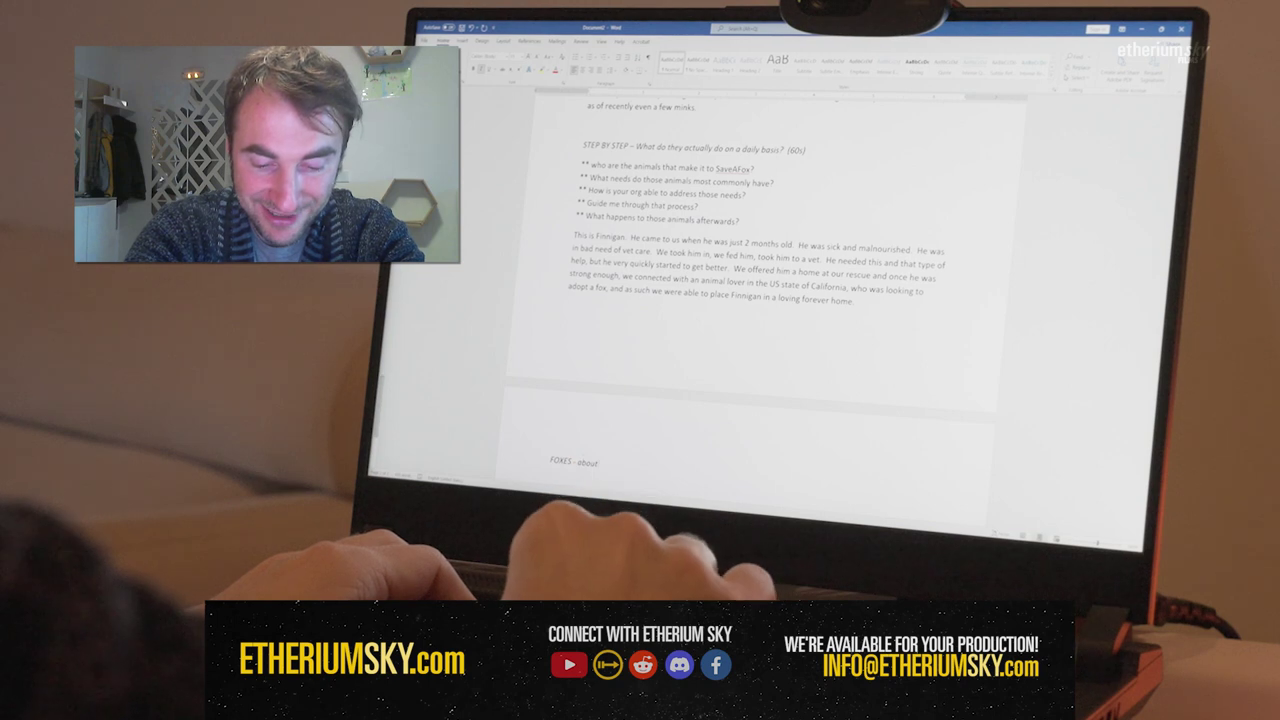
{"action": "type", "text": " *"}
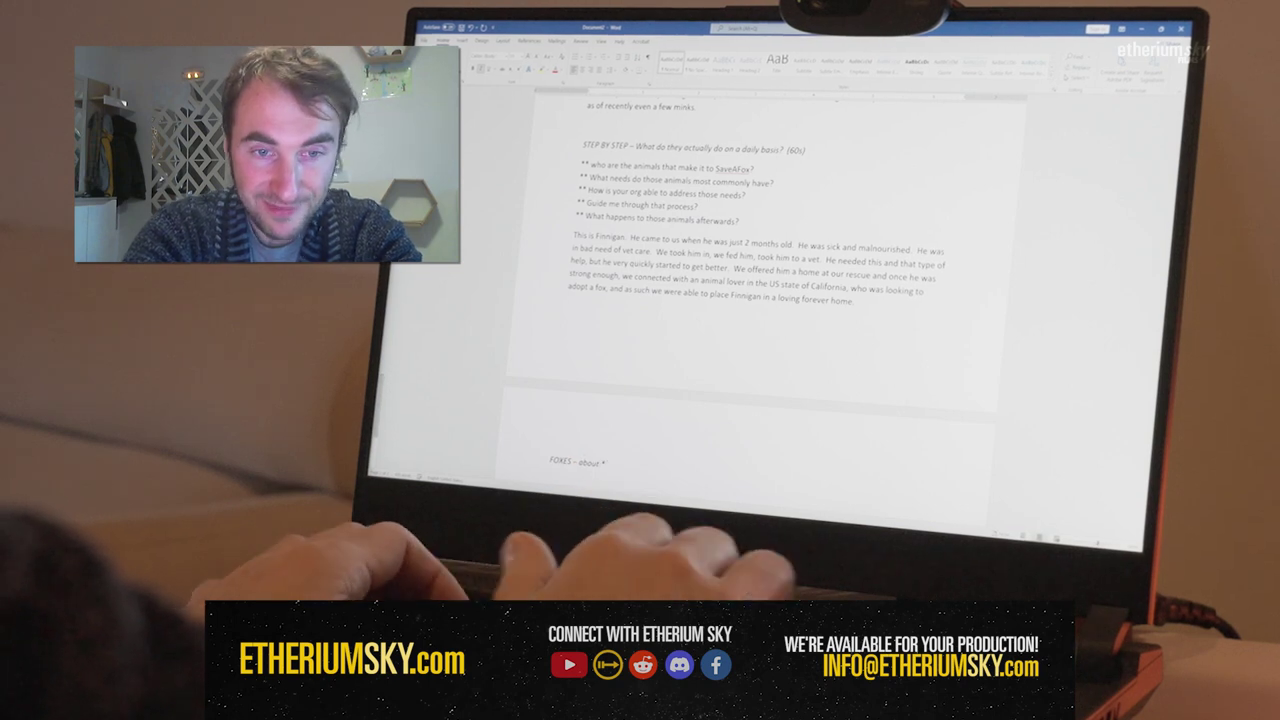
{"action": "key", "text": "BackSpace"}
{"action": "type", "text": "("}
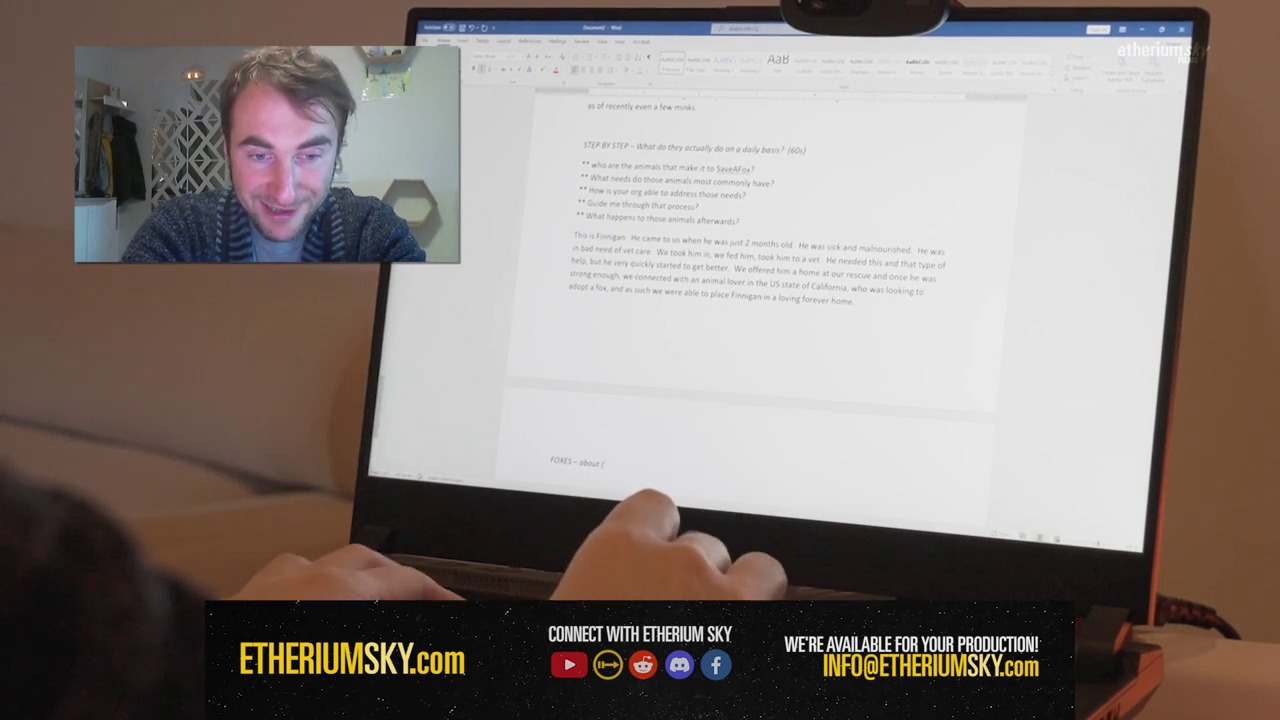
{"action": "type", "text": "45"}
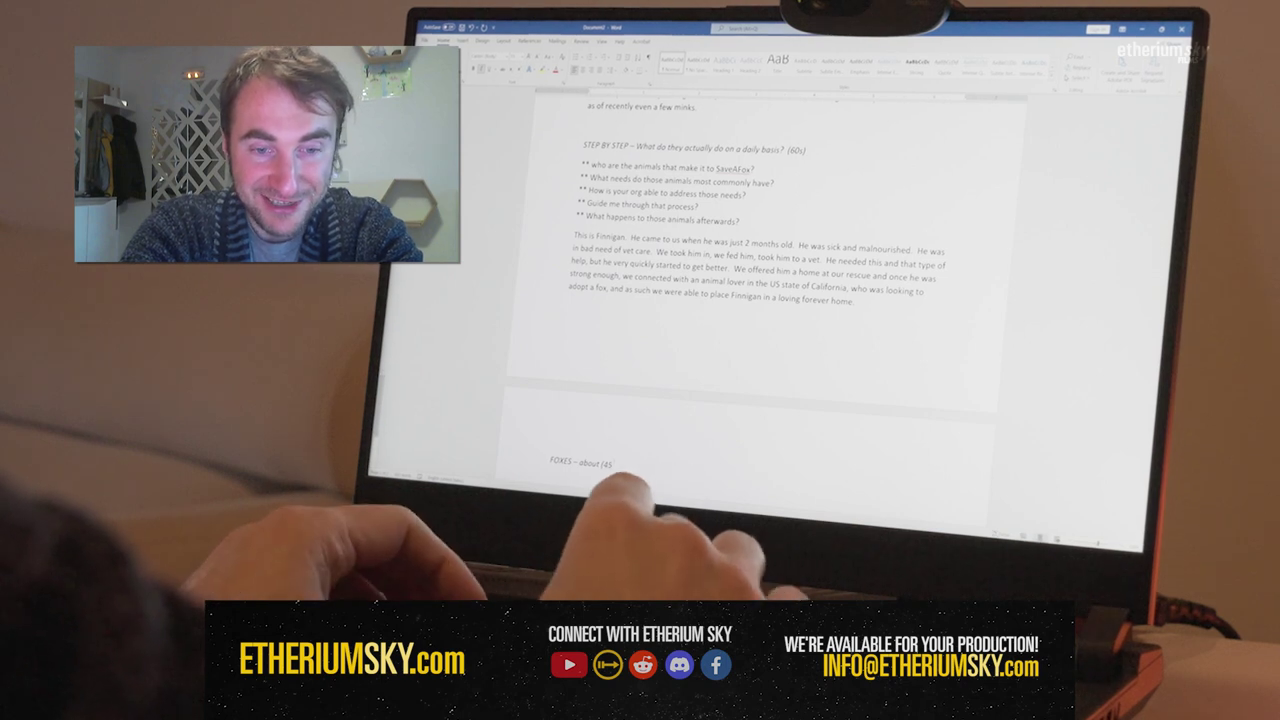
{"action": "type", "text": "s)"}
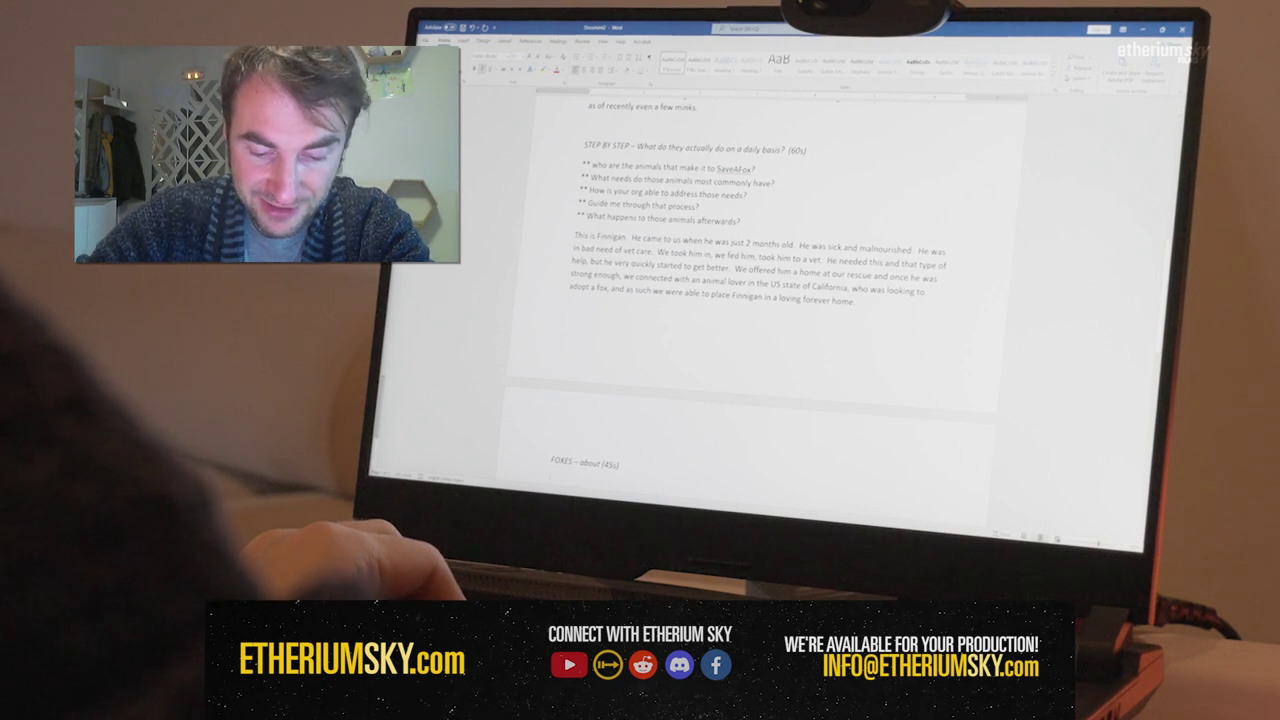
{"action": "scroll", "coordinate": [760, 250], "scroll_direction": "down", "scroll_amount": 3}
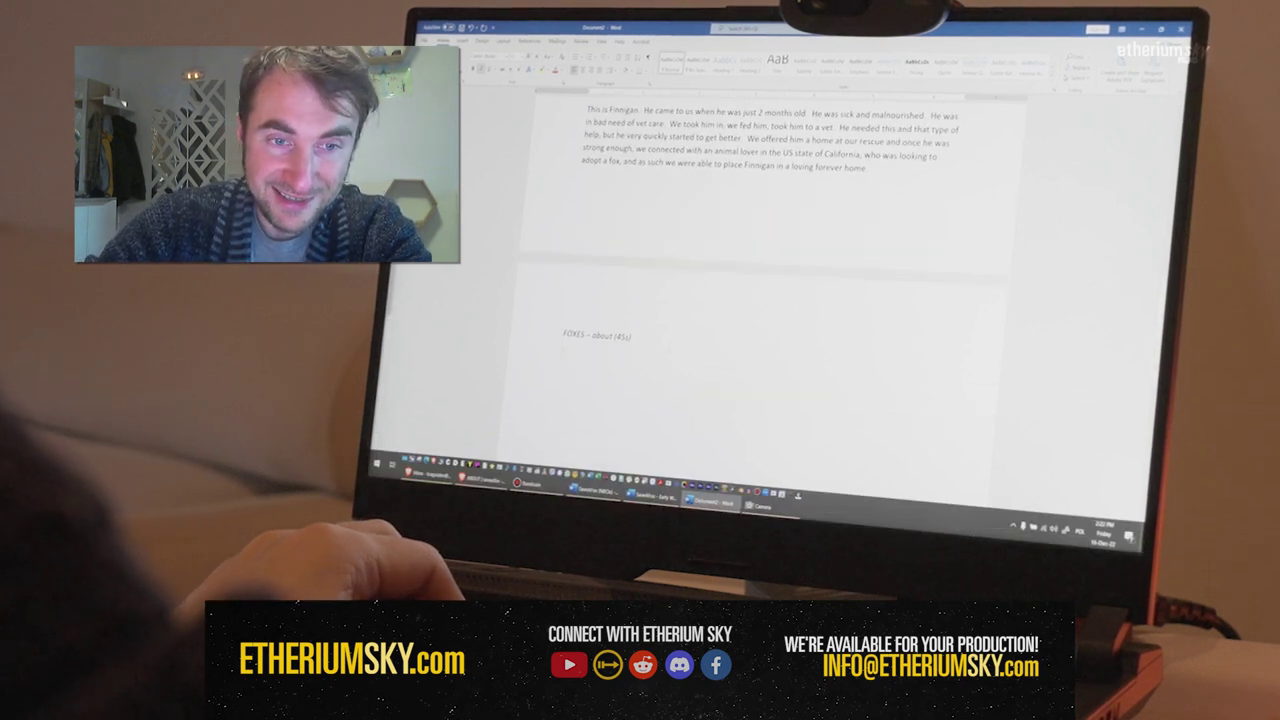
{"action": "scroll", "coordinate": [760, 300], "scroll_direction": "down", "scroll_amount": 3}
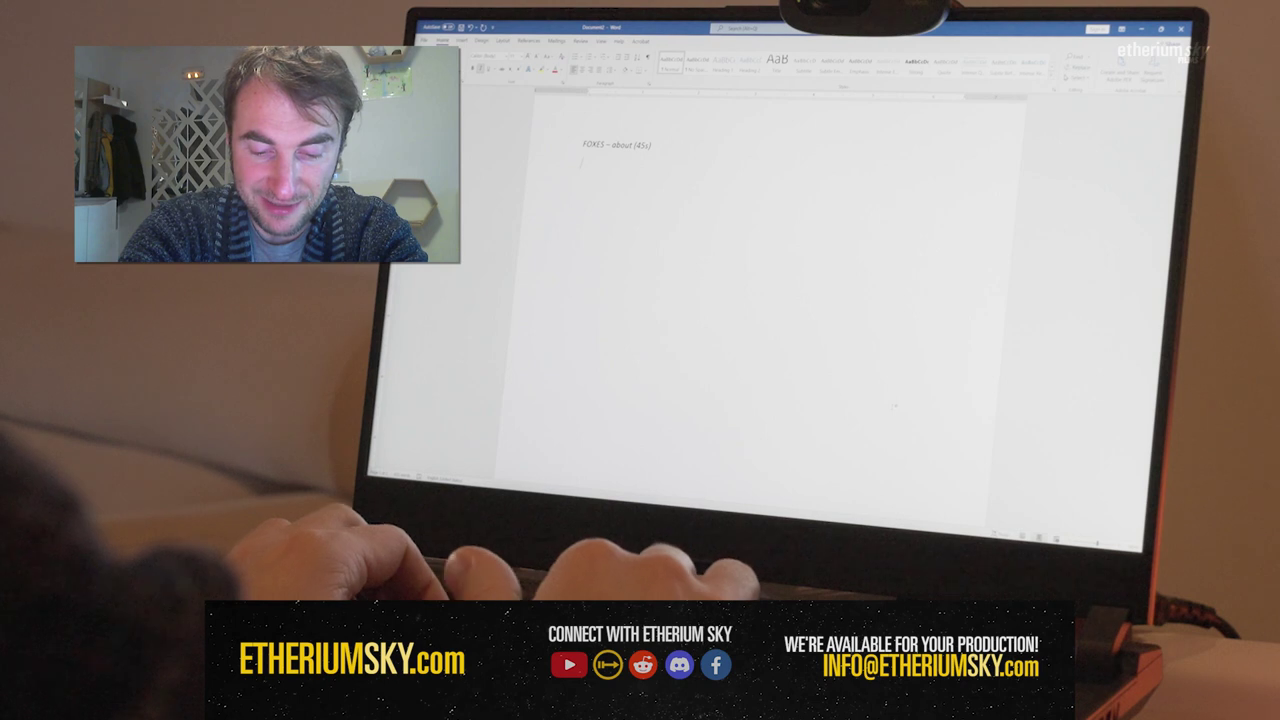
{"action": "key", "text": "Return"}
{"action": "type", "text": "We"}
{"action": "type", "text": "hav"}
{"action": "type", "text": "e X number of foxes at o"}
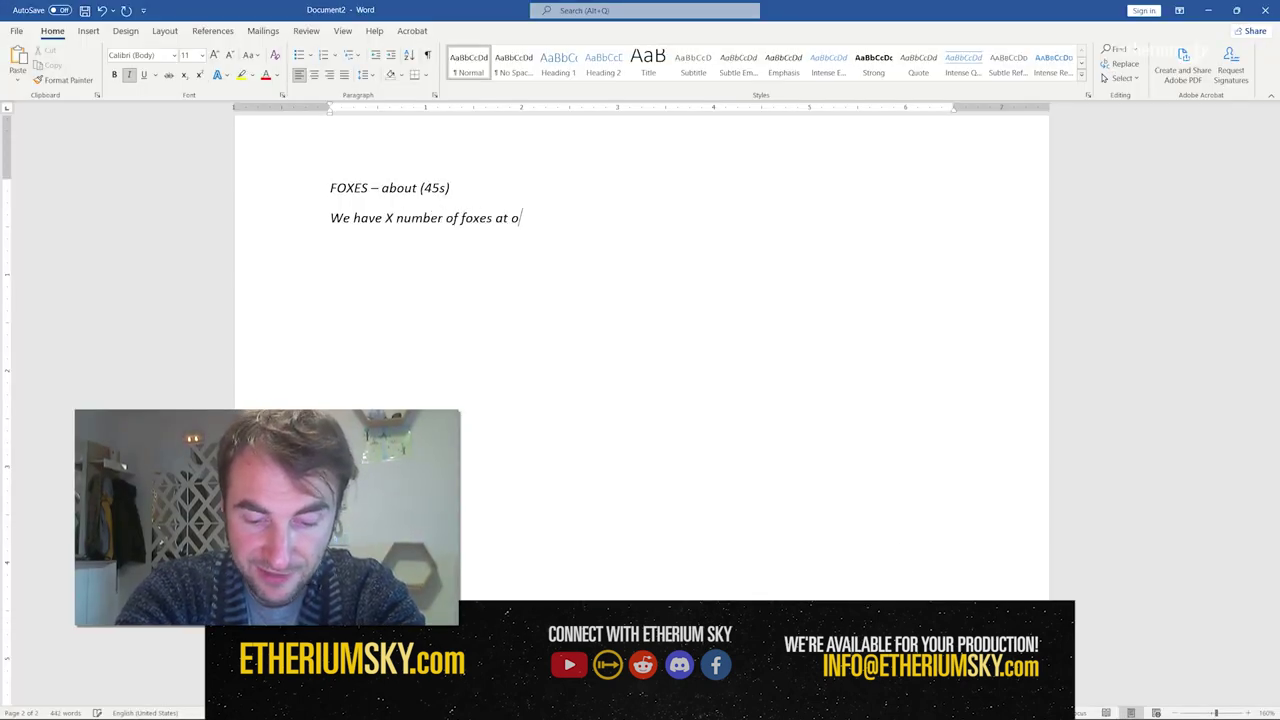
{"action": "type", "text": "The"}
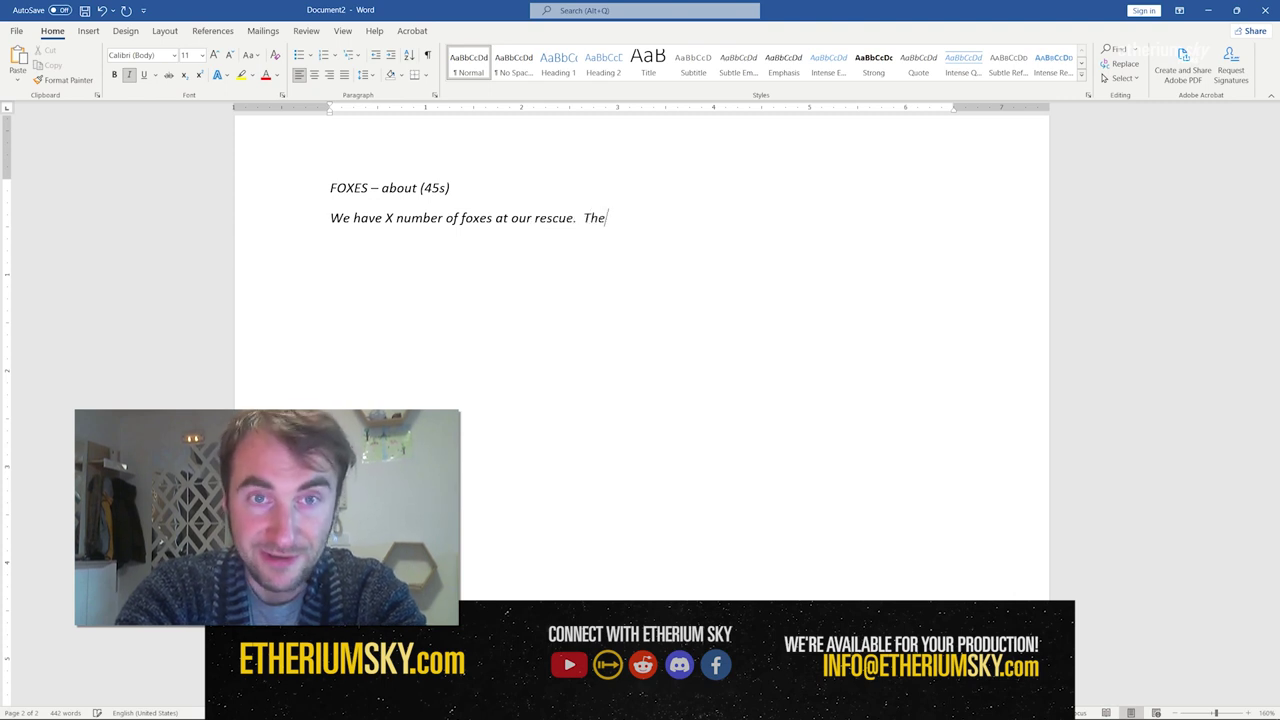
{"action": "key", "text": "ctrl+Left"}
{"action": "key", "text": "ctrl+shift+Left"}
{"action": "key", "text": "ctrl+shift+Left"}
{"action": "key", "text": "ctrl+shift+Left"}
{"action": "key", "text": "ctrl+shift+Left"}
{"action": "key", "text": "ctrl+shift+Left"}
{"action": "key", "text": "ctrl+shift+Left"}
{"action": "key", "text": "ctrl+shift+Left"}
{"action": "key", "text": "ctrl+shift+Left"}
{"action": "key", "text": "ctrl+shift+Left"}
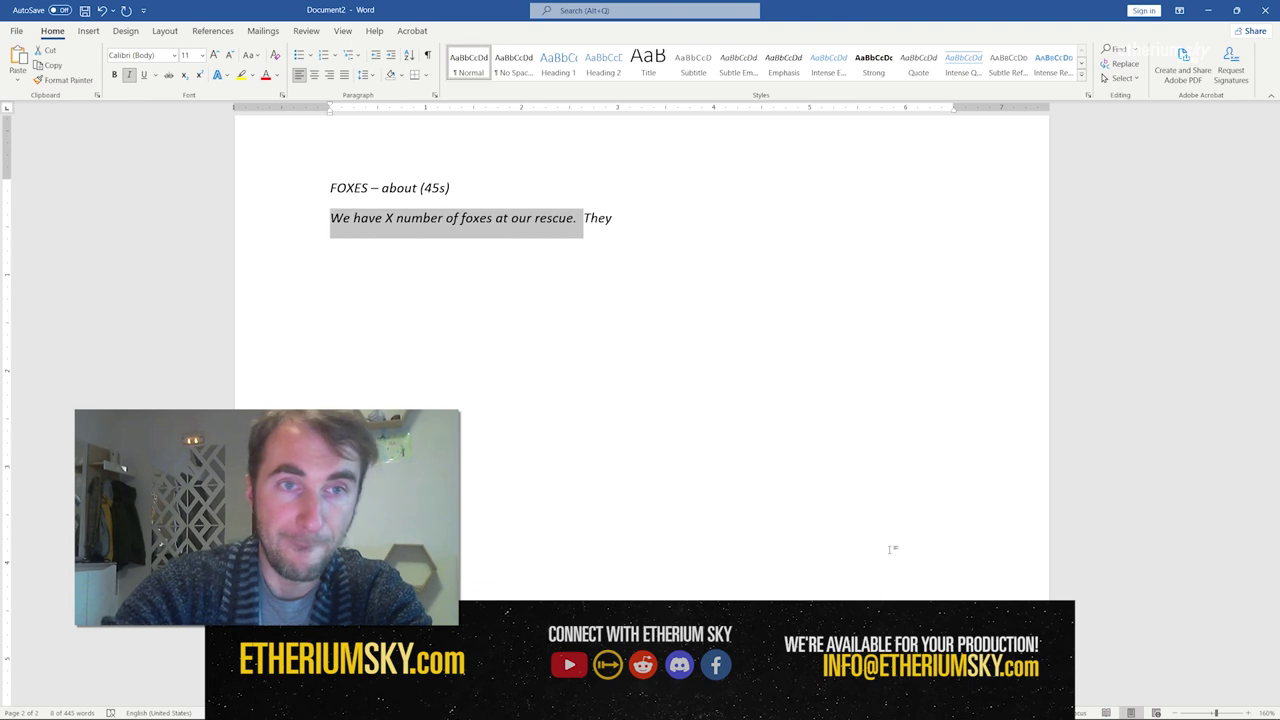
{"action": "key", "text": "Delete"}
Write below the heading "Foxes tend to be very curious animals. All of the foxes in our rescue have their own distinct personalities.".
{"action": "key", "text": "ctrl+shift+Right"}
{"action": "type", "text": "Fox"}
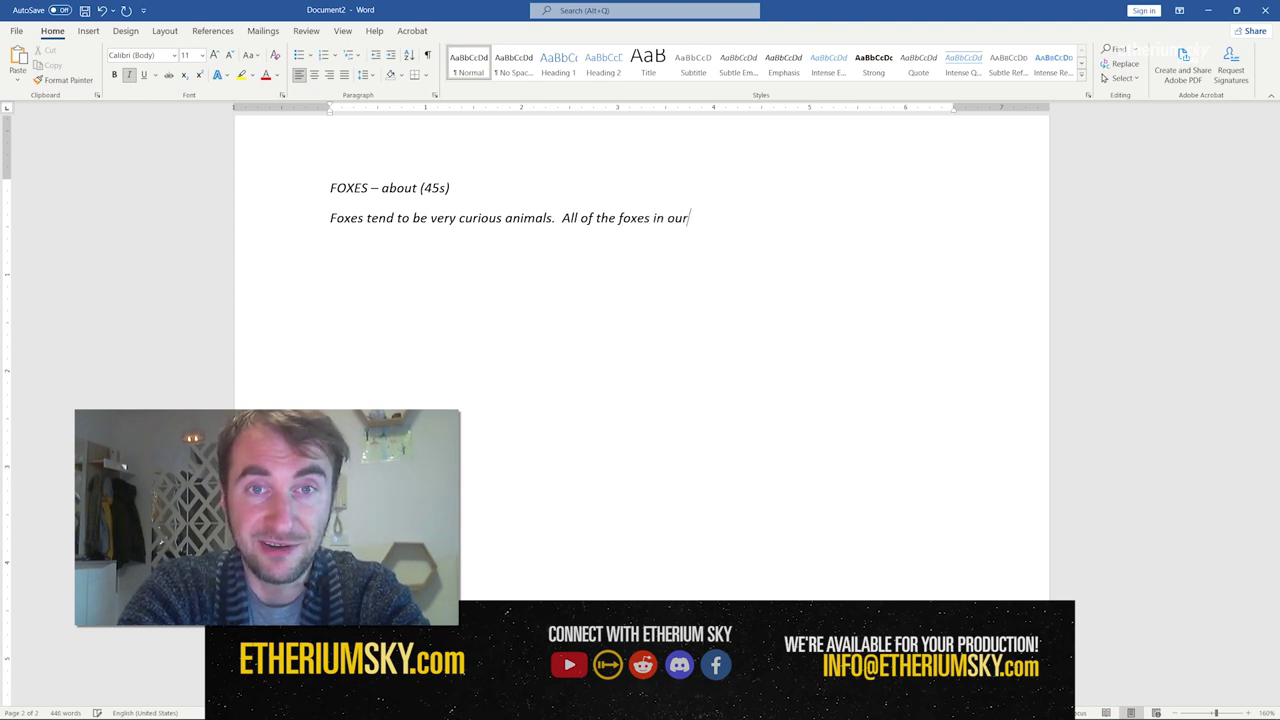
{"action": "type", "text": "their own distinct personalities."}
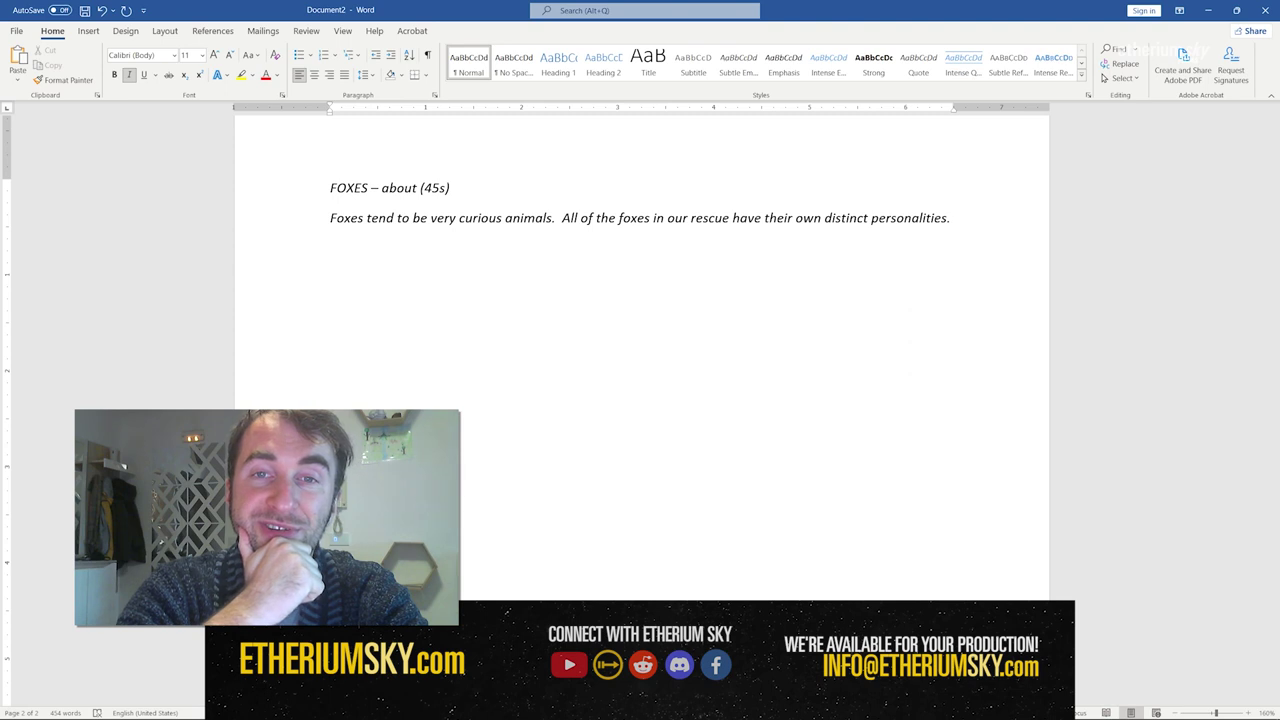
Insert "In the wild, foxes tend to (live in this way)." after the first sentence, moving "All of the foxes" to a new line.
{"action": "left_click", "coordinate": [892, 549]}
{"action": "key", "text": "ctrl+Left"}
{"action": "key", "text": "ctrl+Left"}
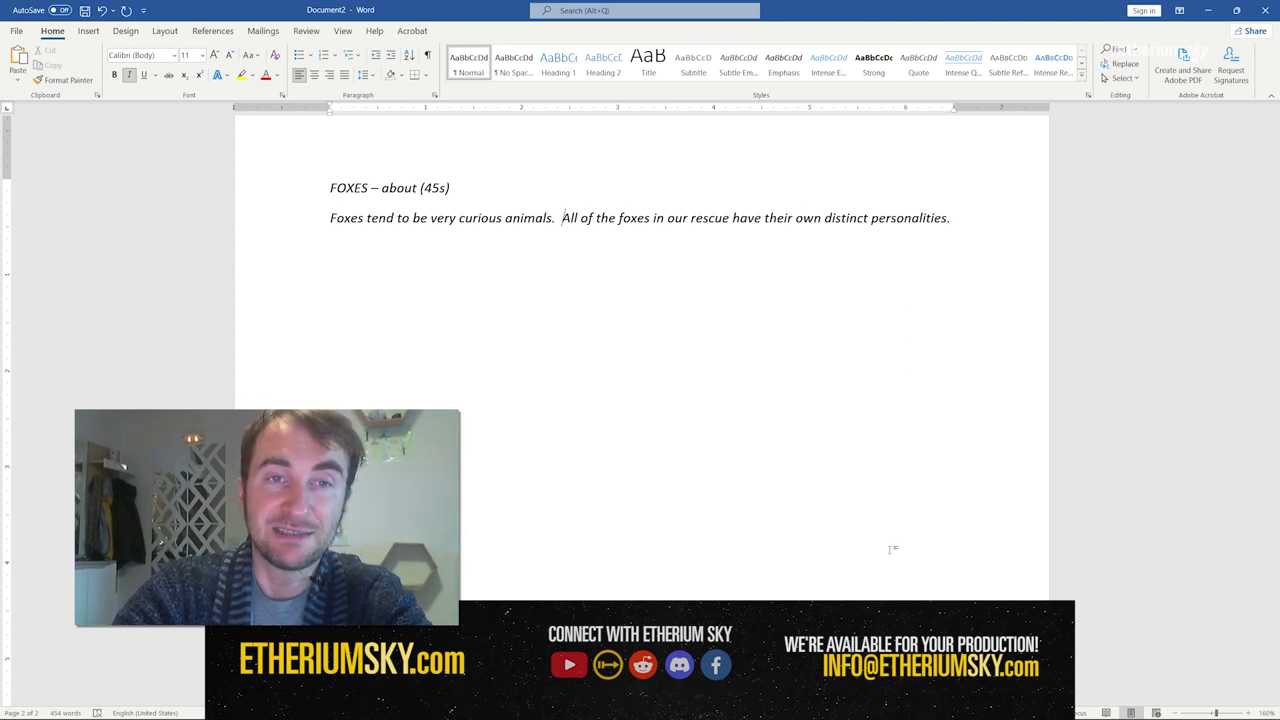
{"action": "key", "text": "Return"}
{"action": "type", "text": "In the wild, foxes tend to ("}
{"action": "key", "text": "BackSpace"}
{"action": "type", "text": "(live"}
{"action": "key", "text": "BackSpace"}
{"action": "key", "text": "BackSpace"}
{"action": "type", "text": "ve in this way)"}
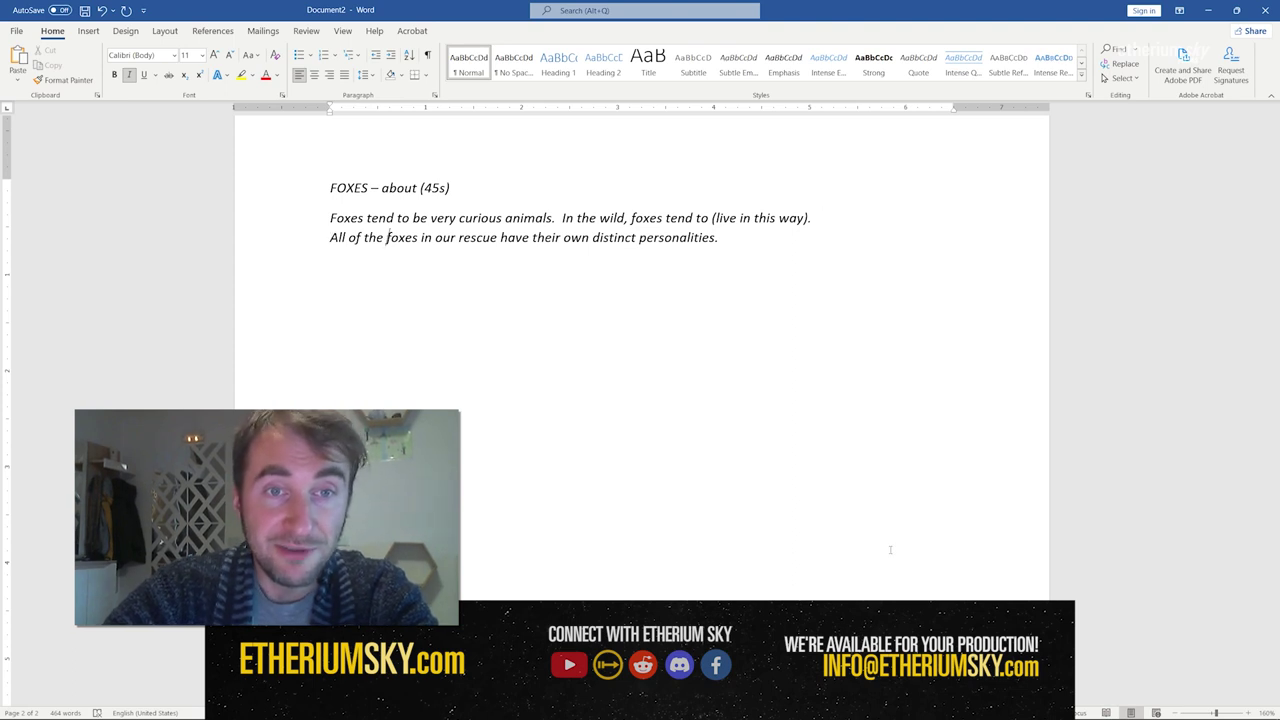
Add "This is Jack. He's X years old" after the sentence about distinct personalities.
{"action": "key", "text": "ctrl+Right"}
{"action": "key", "text": "ctrl+Right"}
{"action": "key", "text": "ctrl+Right"}
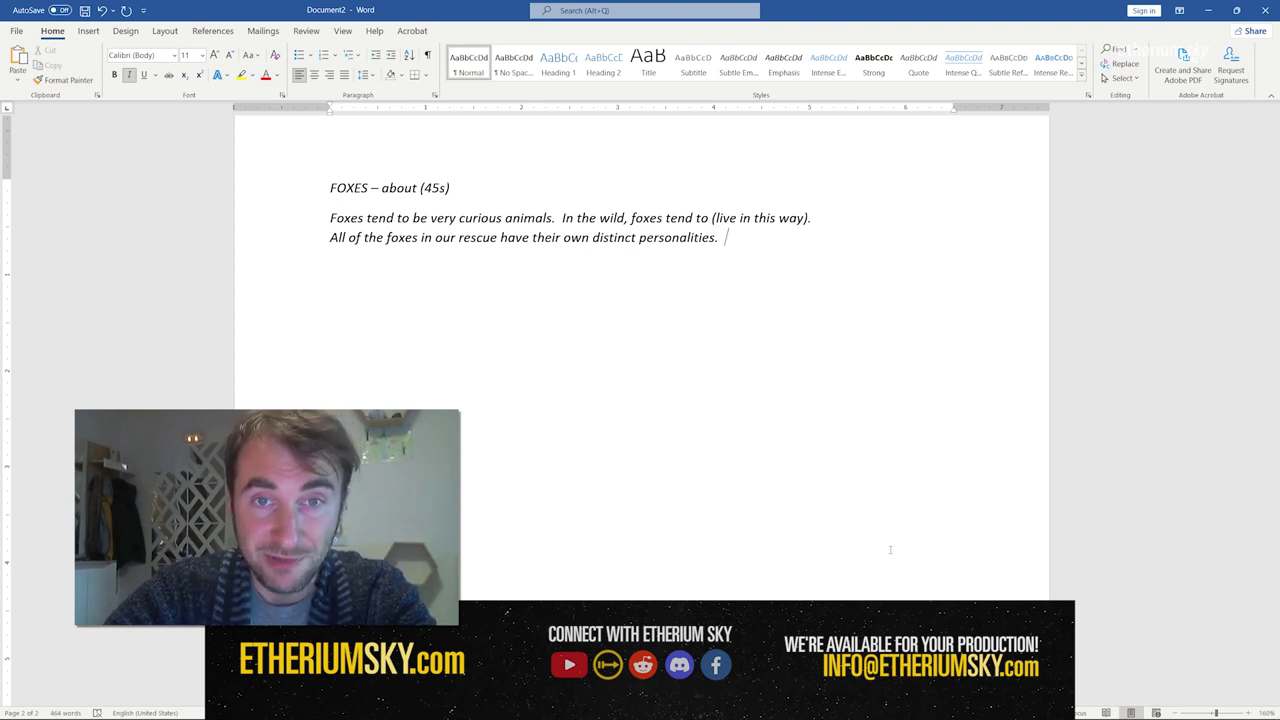
{"action": "key", "text": "End"}
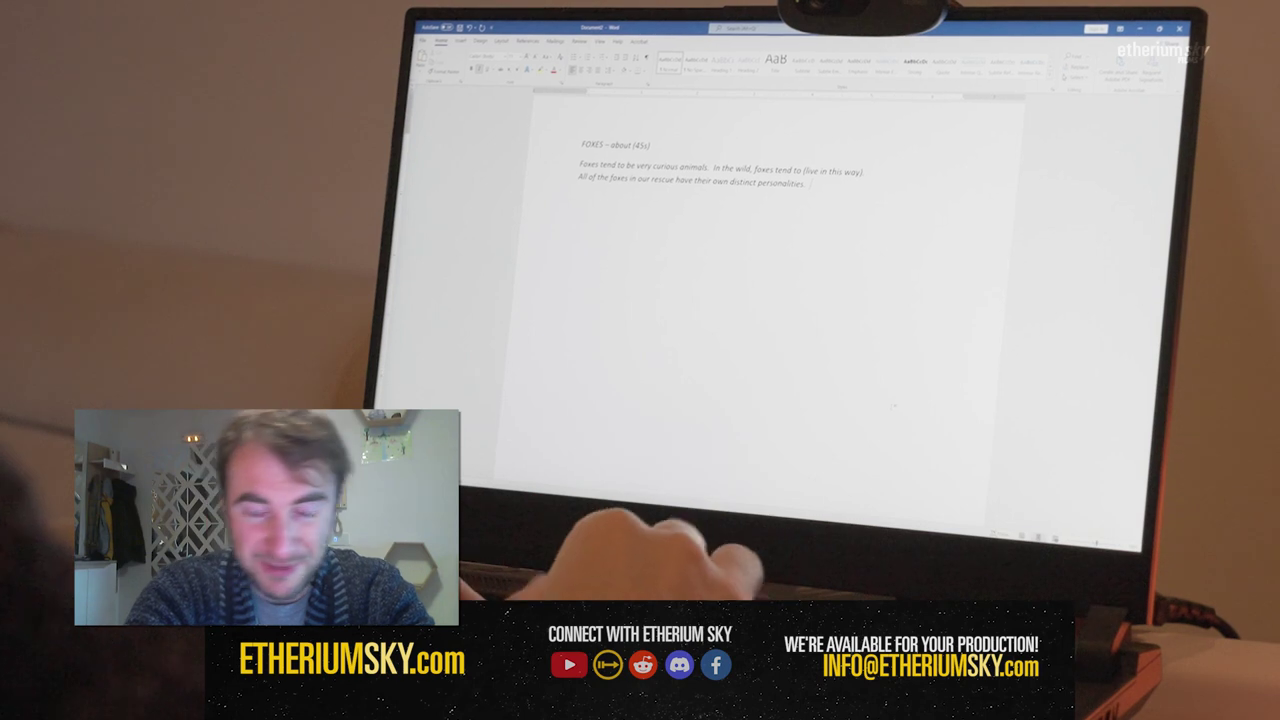
{"action": "type", "text": ".  Th"}
{"action": "type", "text": "is is Jack."}
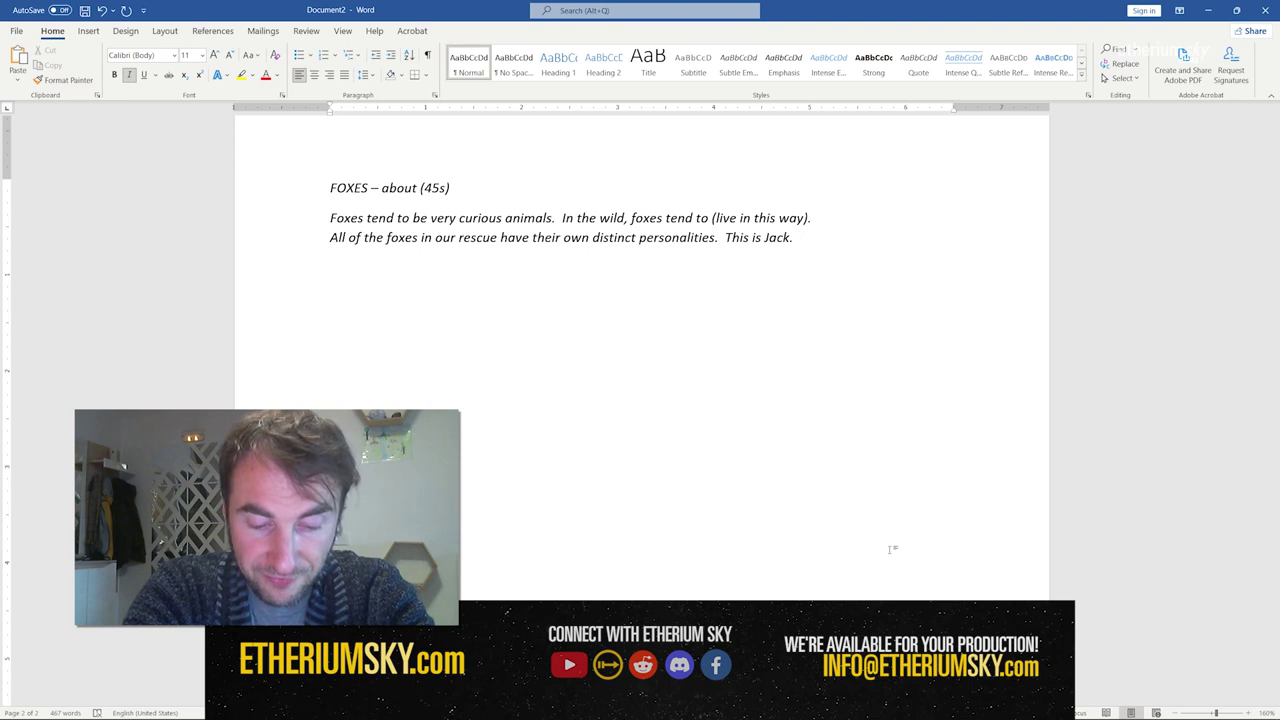
{"action": "type", "text": "  He's X years "}
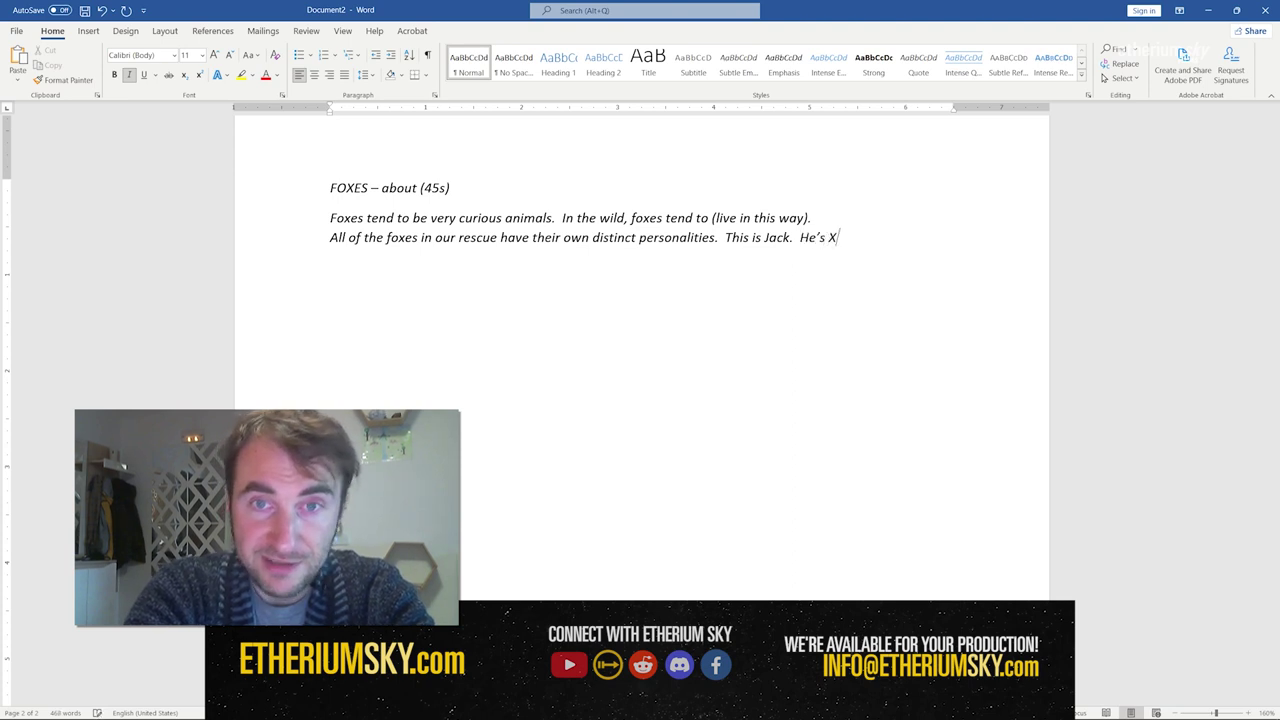
{"action": "type", "text": "ol"}
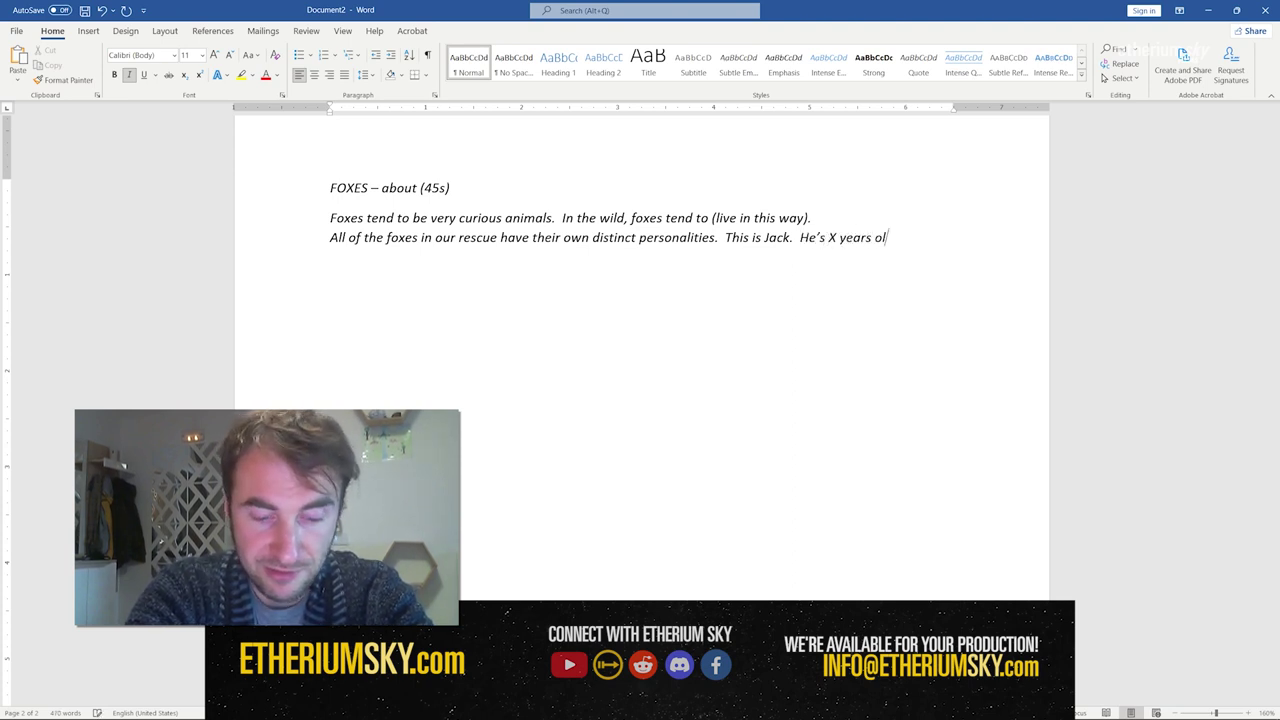
{"action": "type", "text": "d"}
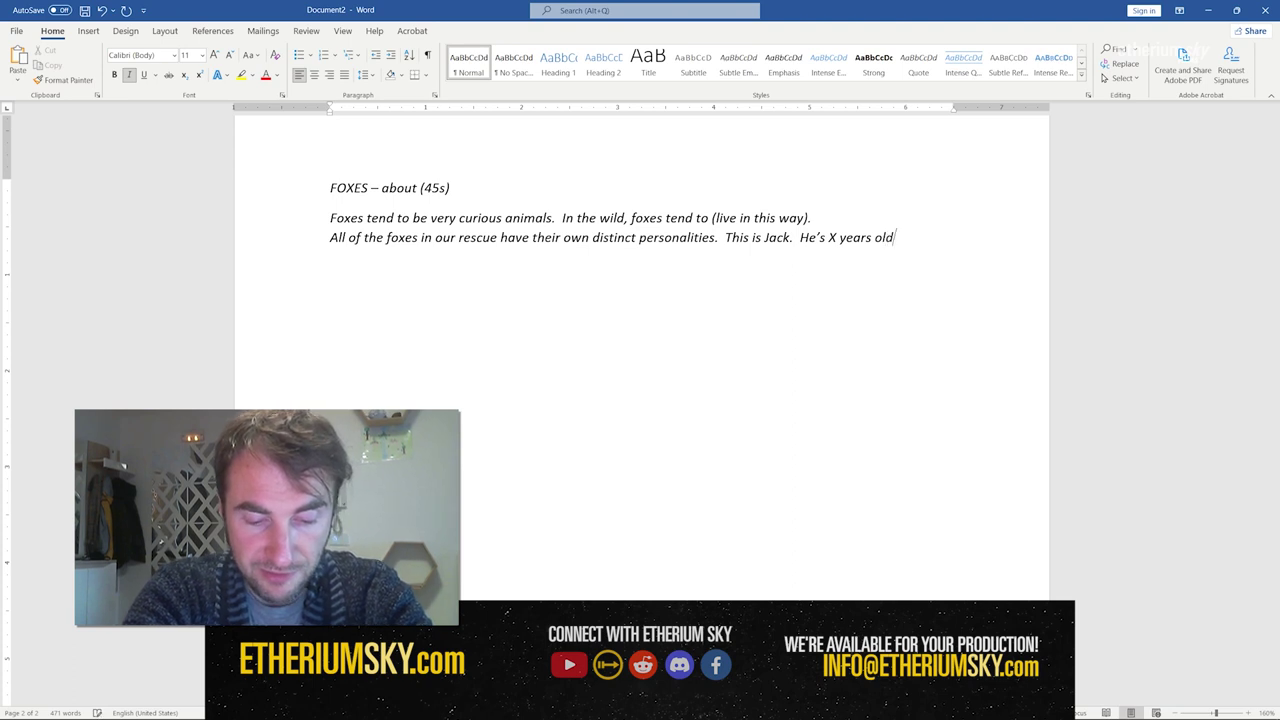
Continue the sentence about Jack with "he's a little bit shy, but also quite curious".
{"action": "type", "text": ", he's a little bu"}
{"action": "type", "text": "ut"}
{"action": "key", "text": "BackSpace"}
{"action": "key", "text": "BackSpace"}
{"action": "type", "text": "it shy, but al"}
{"action": "type", "text": "so quite curious., "}
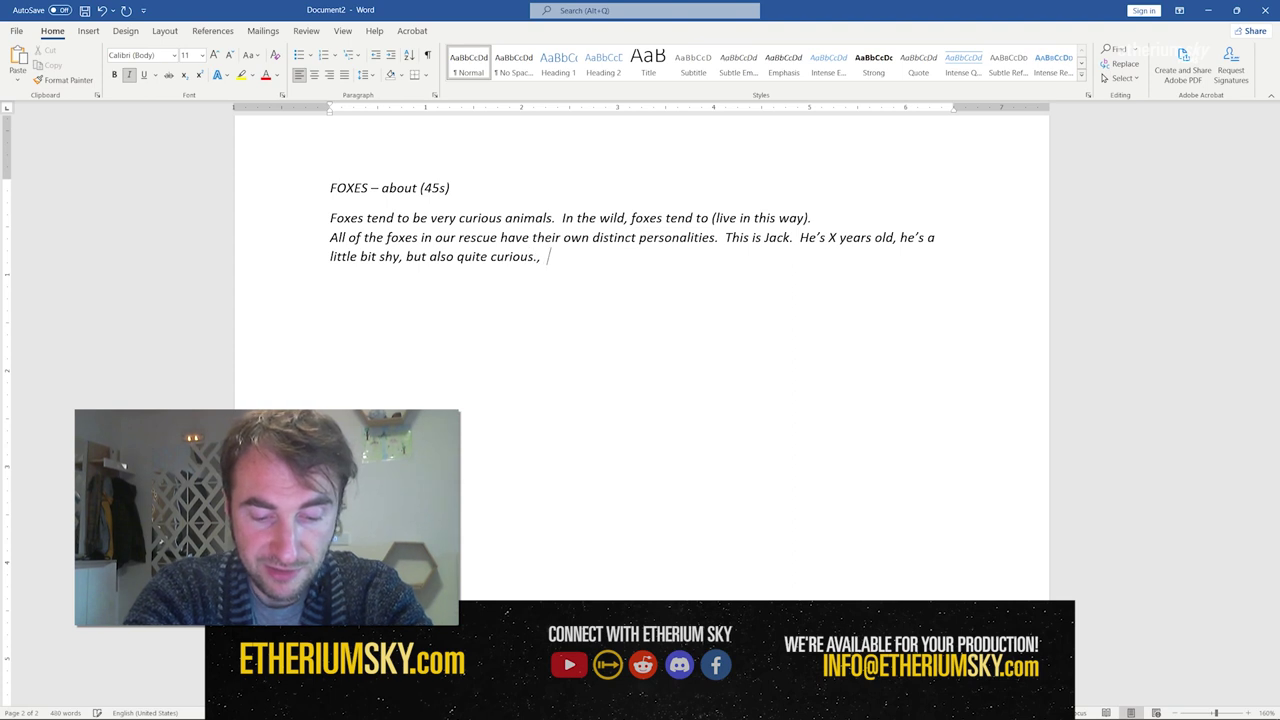
Add the sentence "His favorite food are blueberries." to the description of Jack.
{"action": "type", "text": " His fa"}
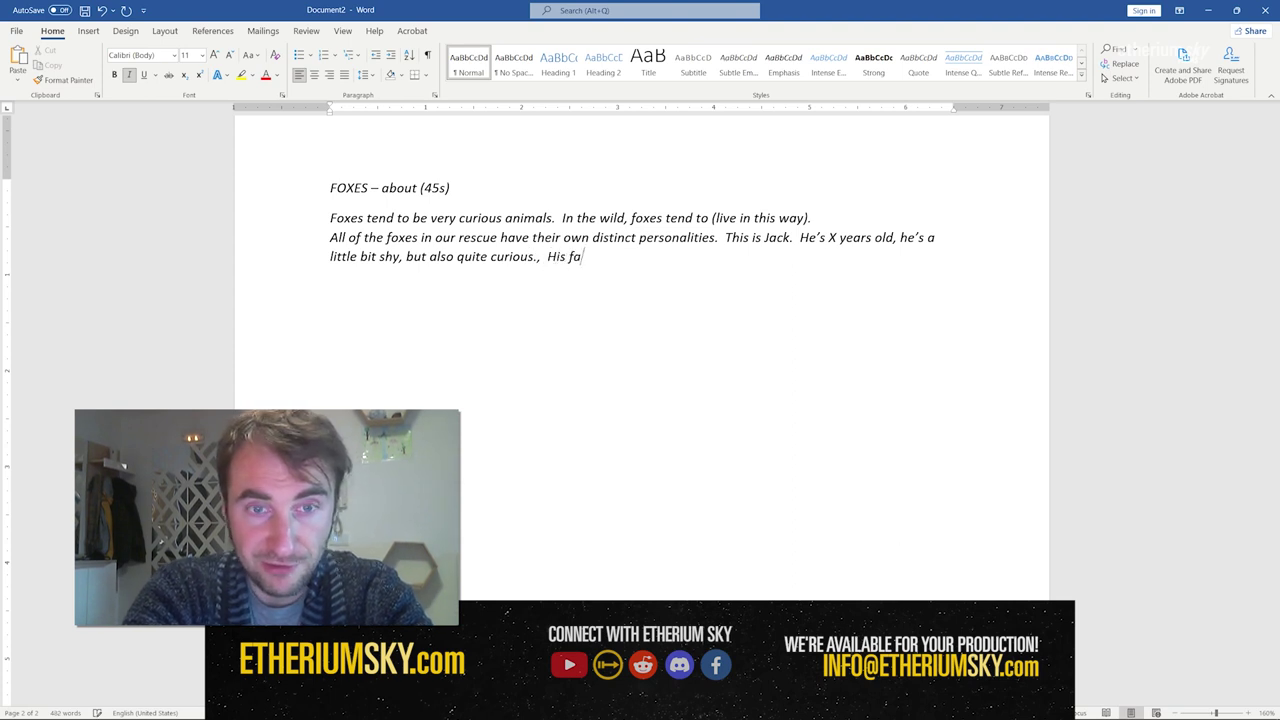
{"action": "type", "text": "vorite food"}
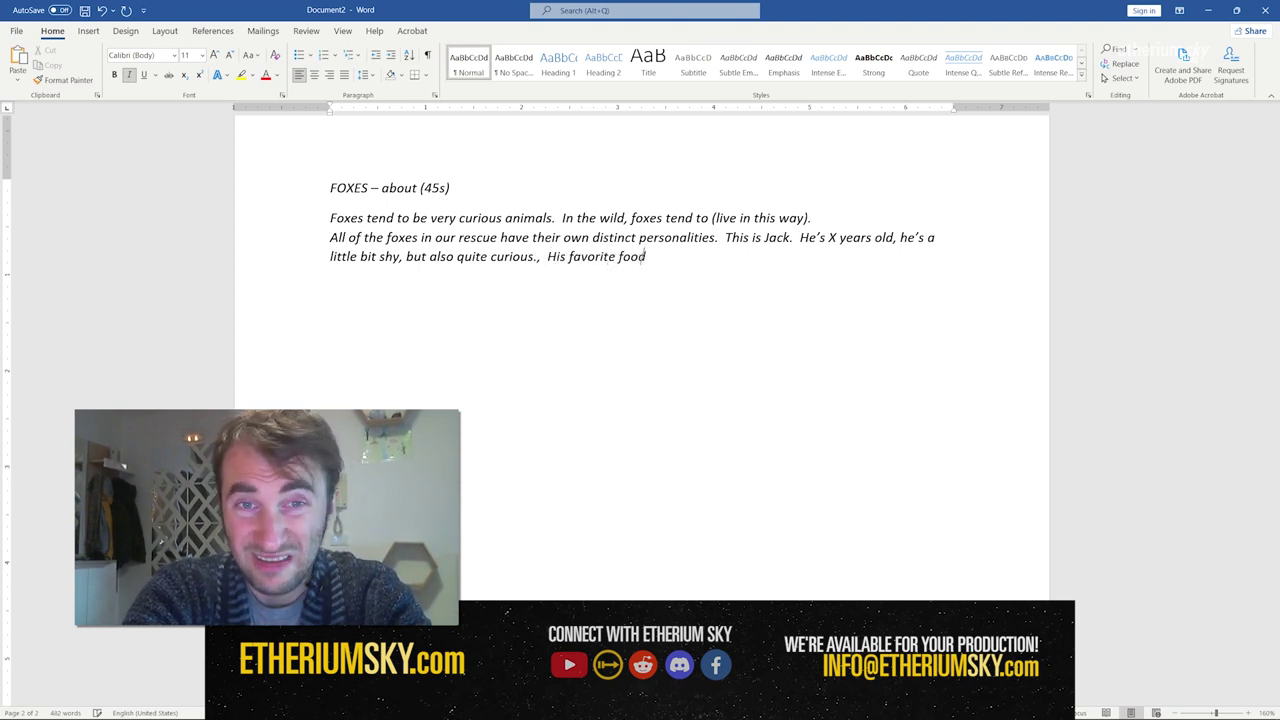
{"action": "type", "text": " are bluebe"}
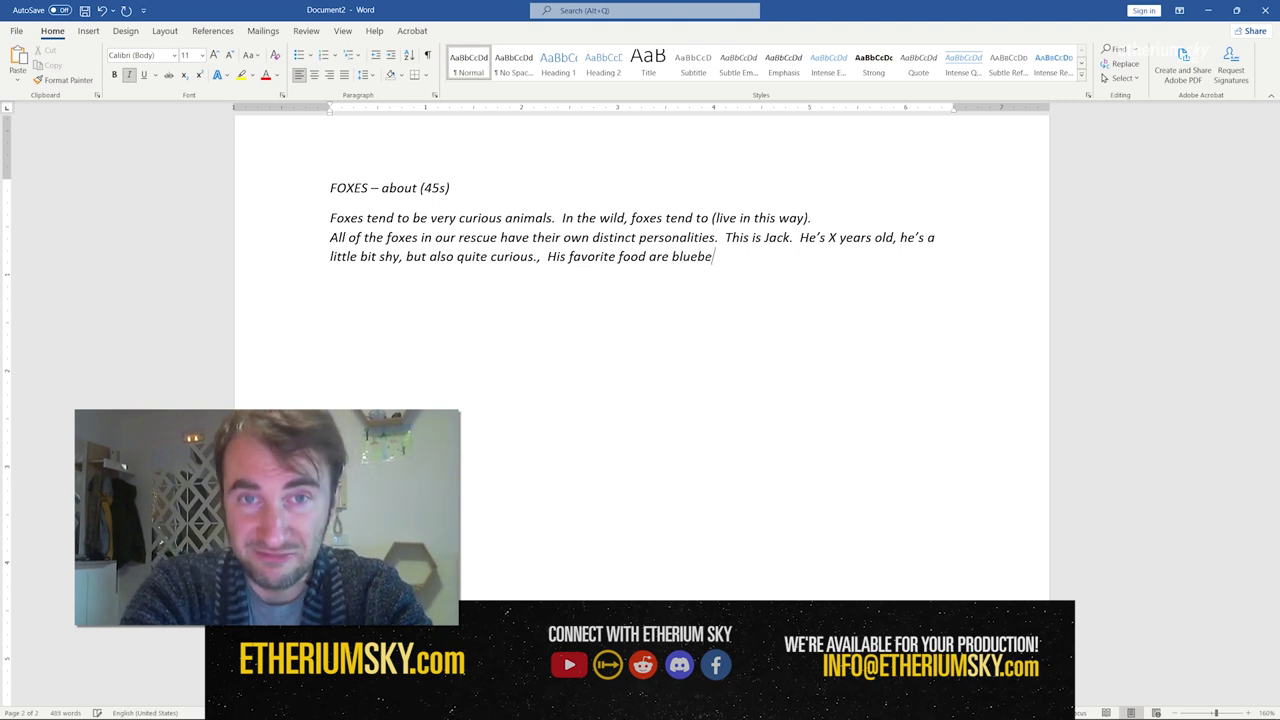
{"action": "type", "text": "rries."}
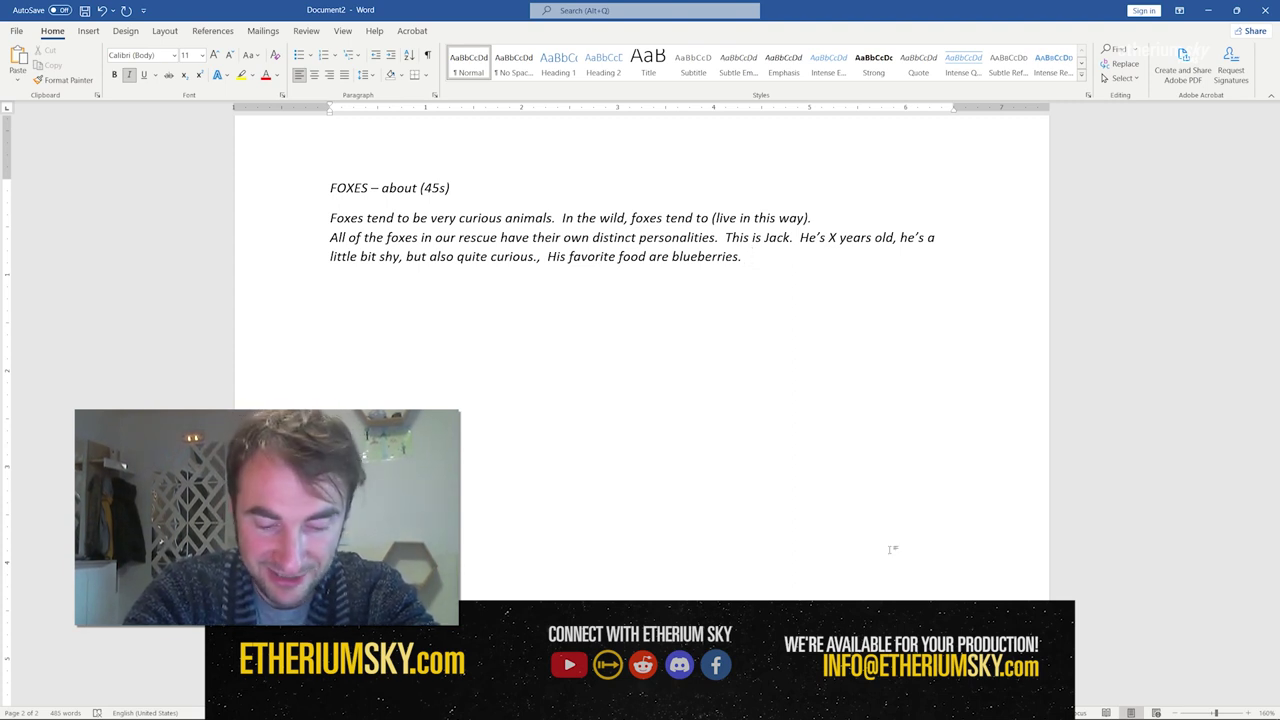
Below the description of Jack, add the question "** what characteristics define most foxes?".
{"action": "key", "text": "Return"}
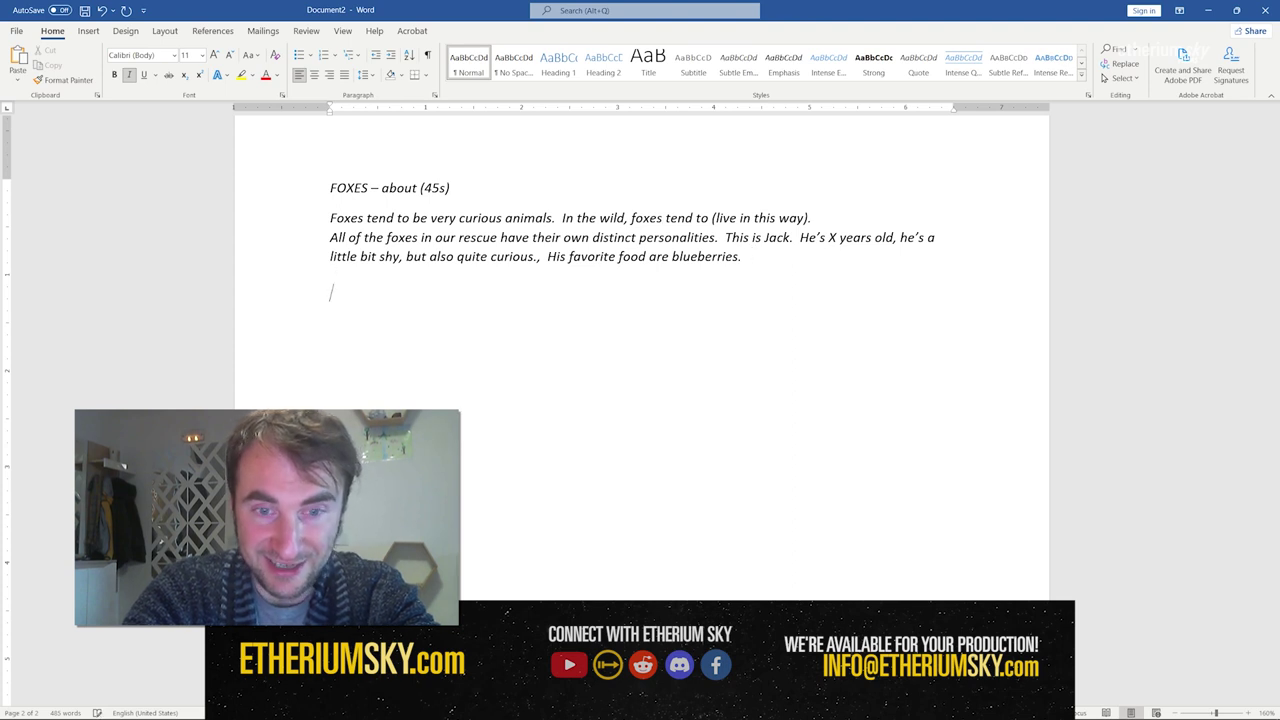
{"action": "type", "text": "**"}
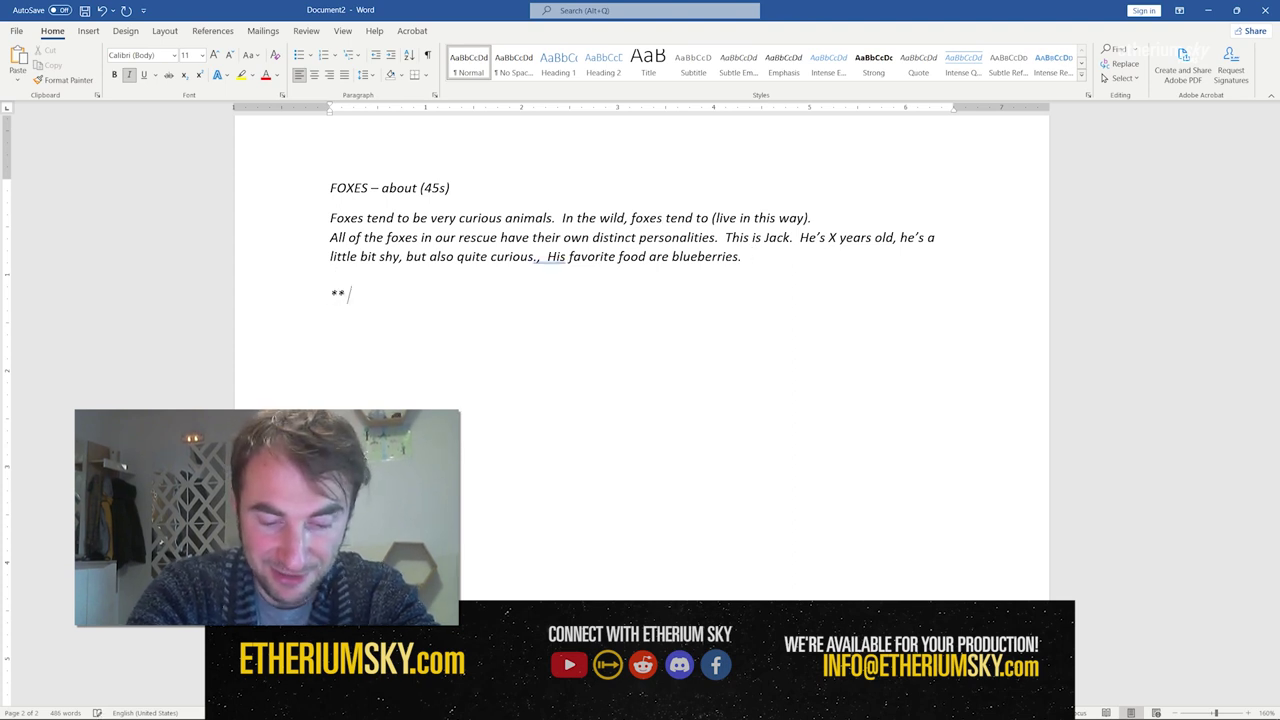
{"action": "type", "text": " what char"}
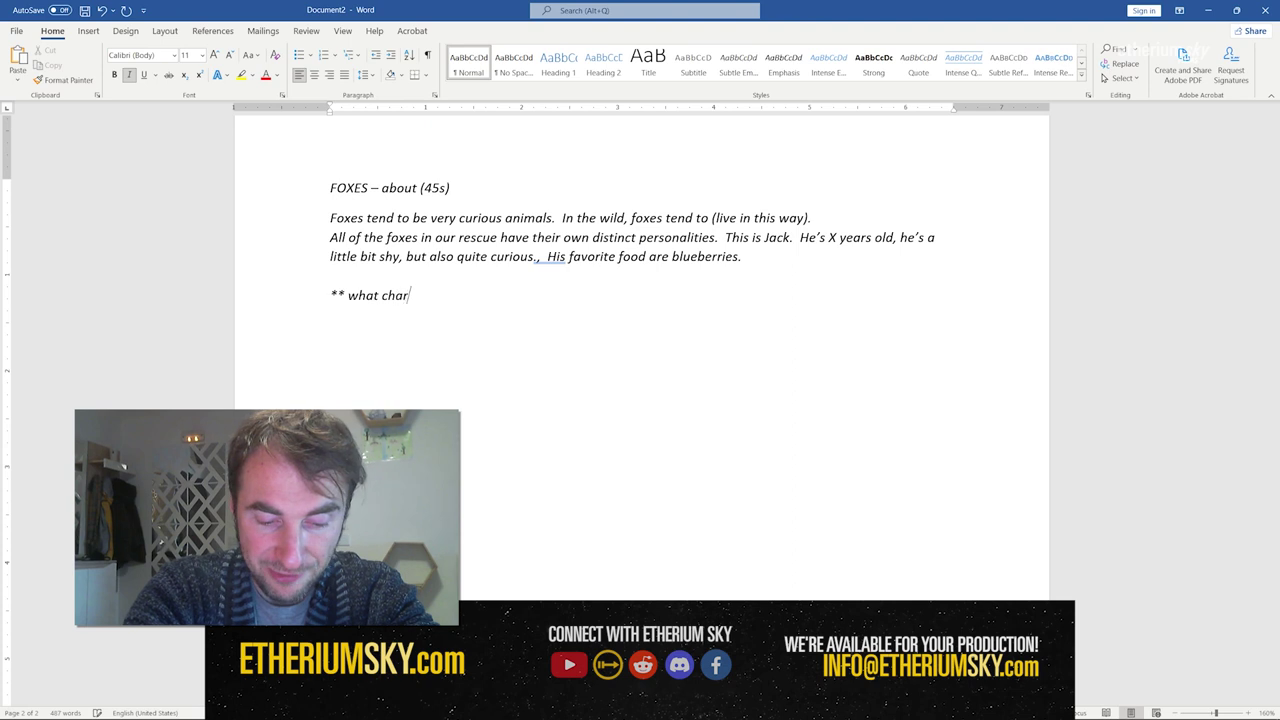
{"action": "type", "text": "acteristics "}
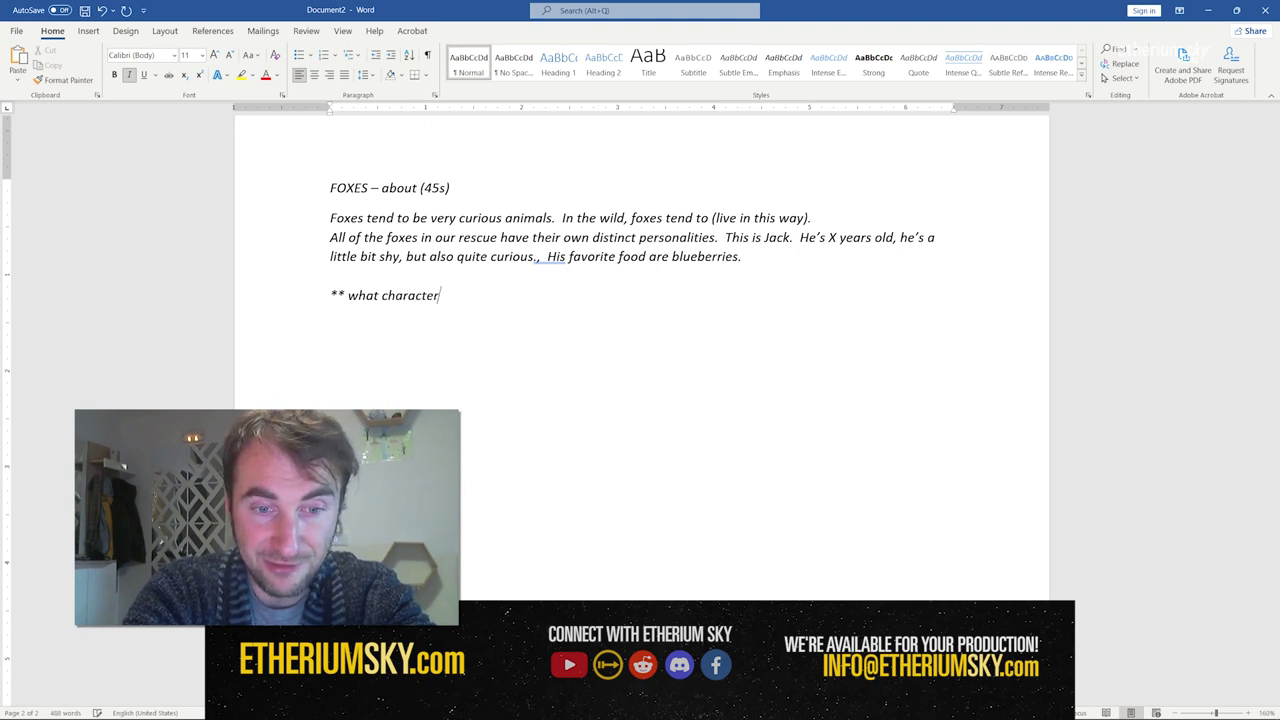
{"action": "type", "text": "de"}
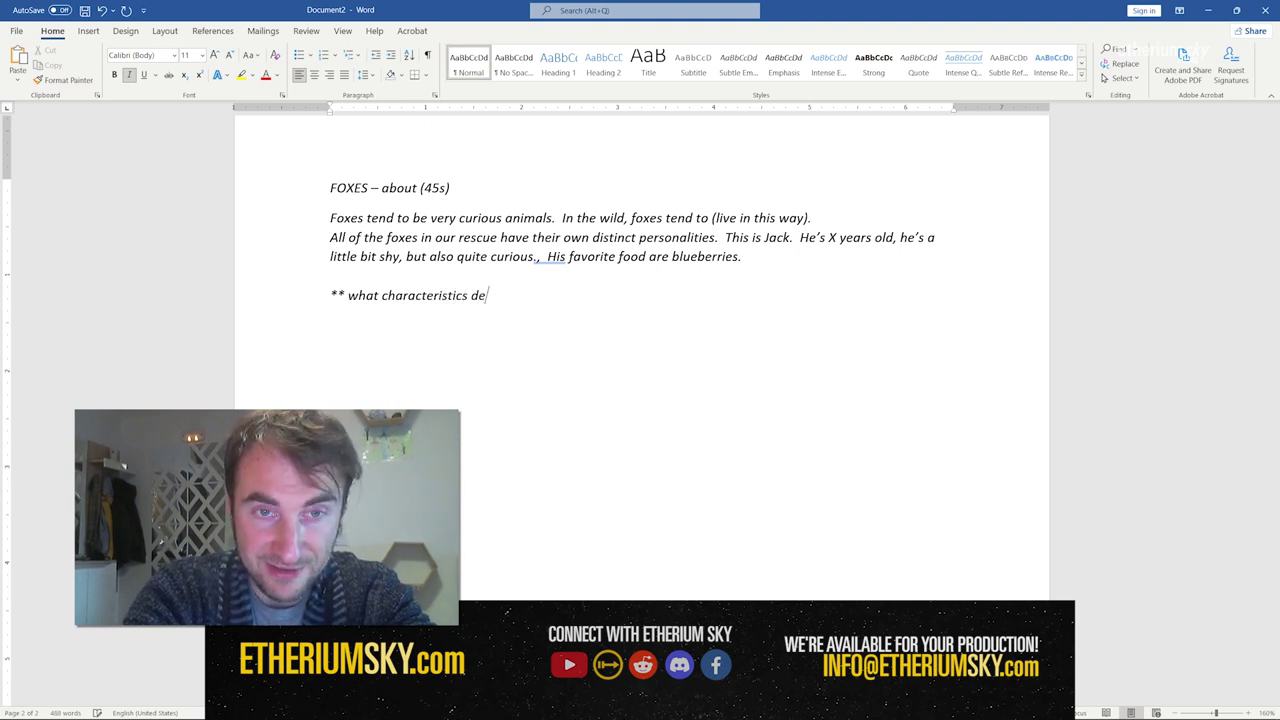
{"action": "type", "text": "fine most foxes?"}
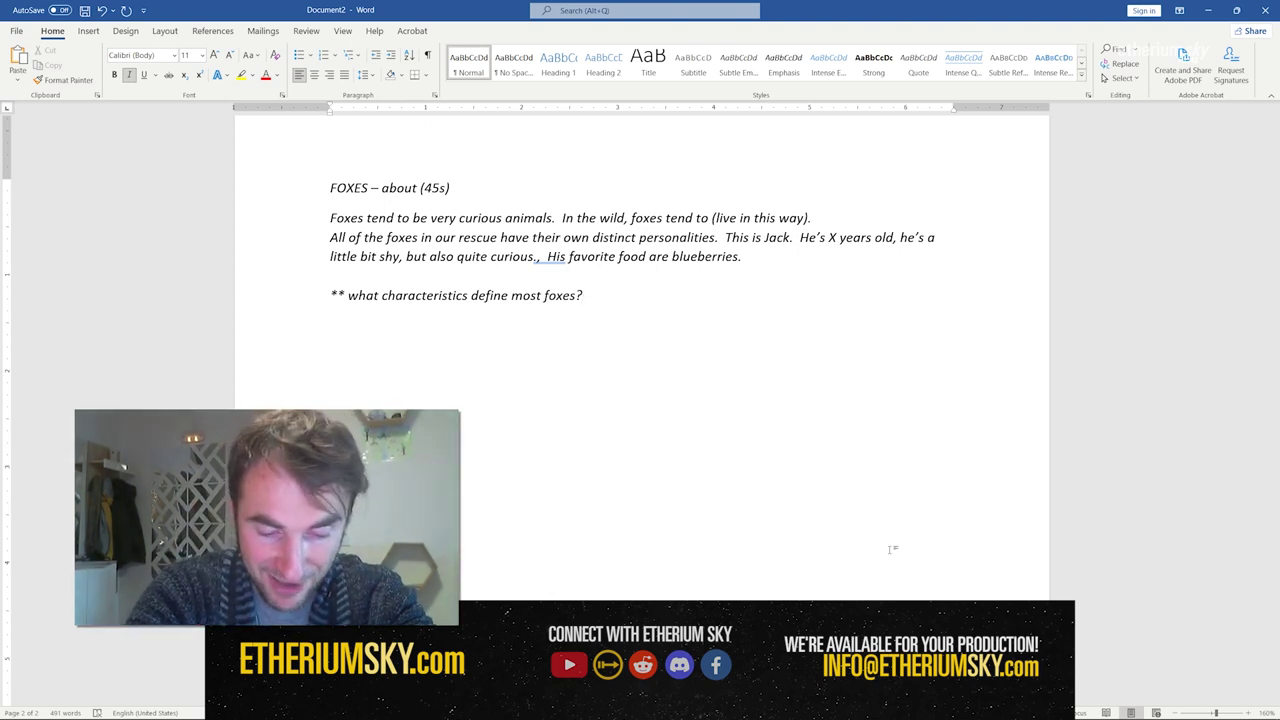
Add the question "** talk to me about typical behaviors of those animals?" on the next line.
{"action": "key", "text": "Return"}
{"action": "key", "text": "BackSpace"}
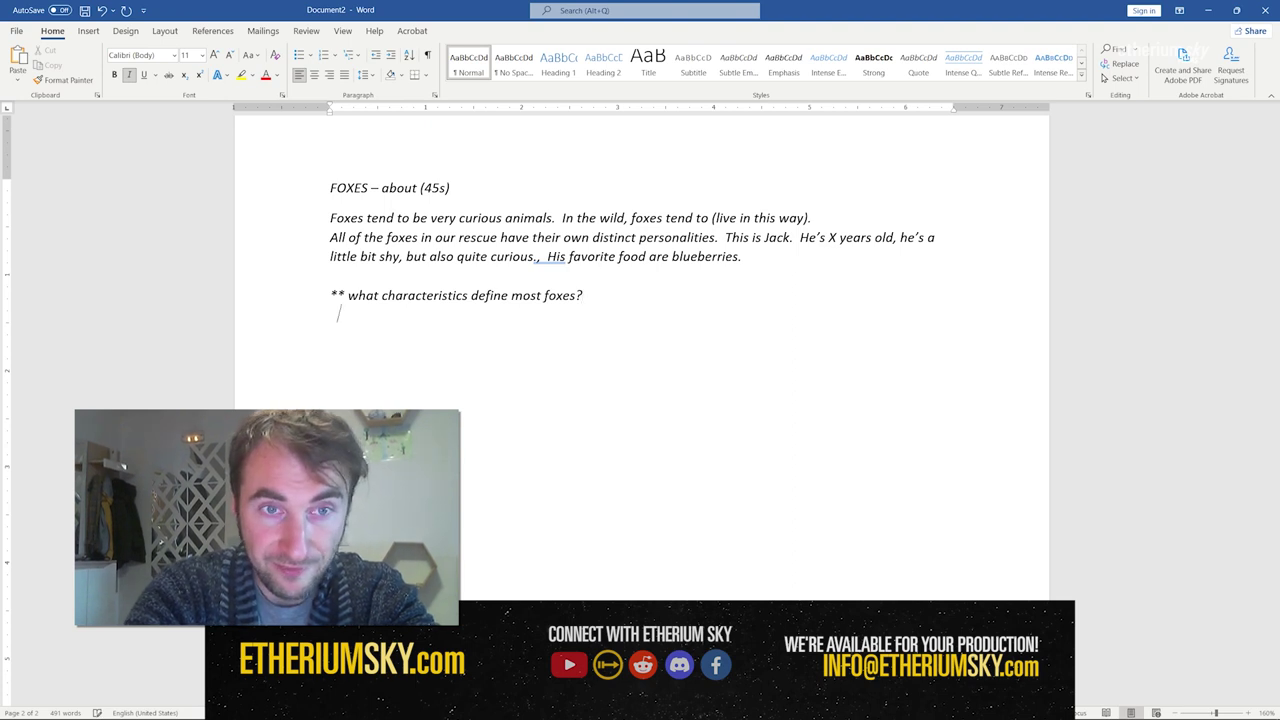
{"action": "type", "text": "** talk to me about typical behaviors of those animals?"}
Add the question "** how are captive bred foxes different from those in the wild?" on a new line.
{"action": "key", "text": "Return"}
{"action": "type", "text": "** "}
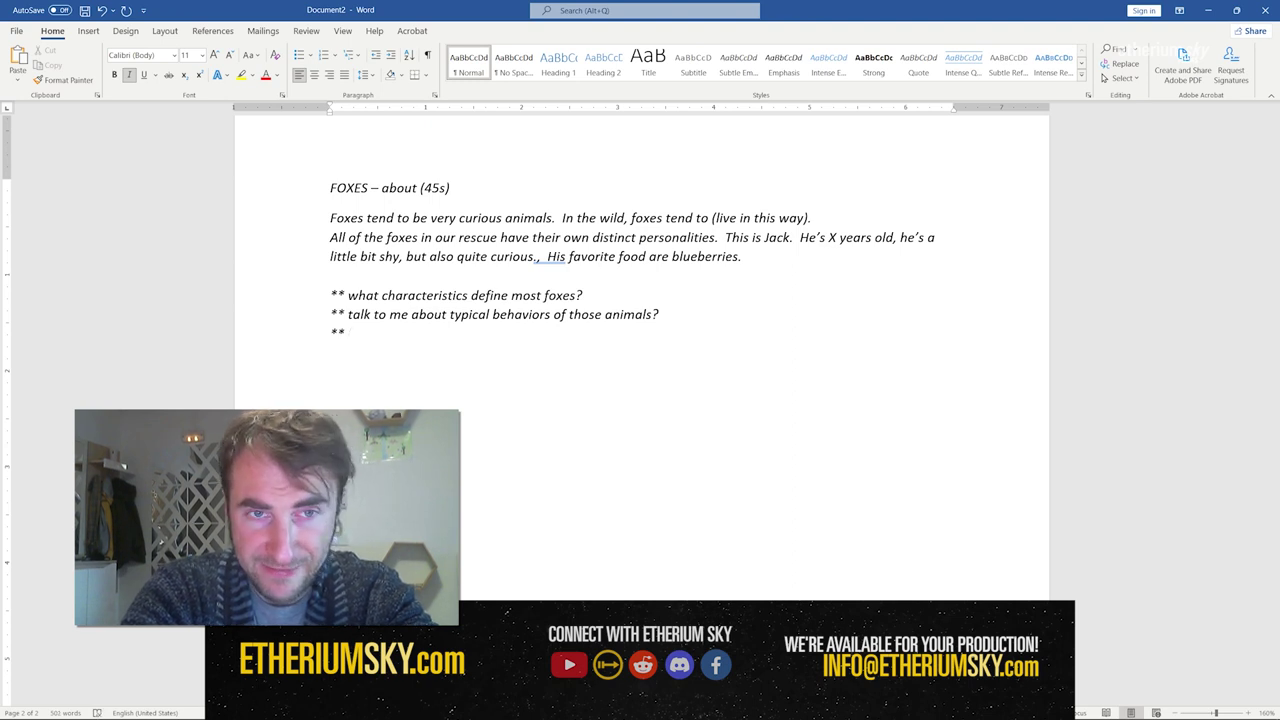
{"action": "type", "text": "how are ca"}
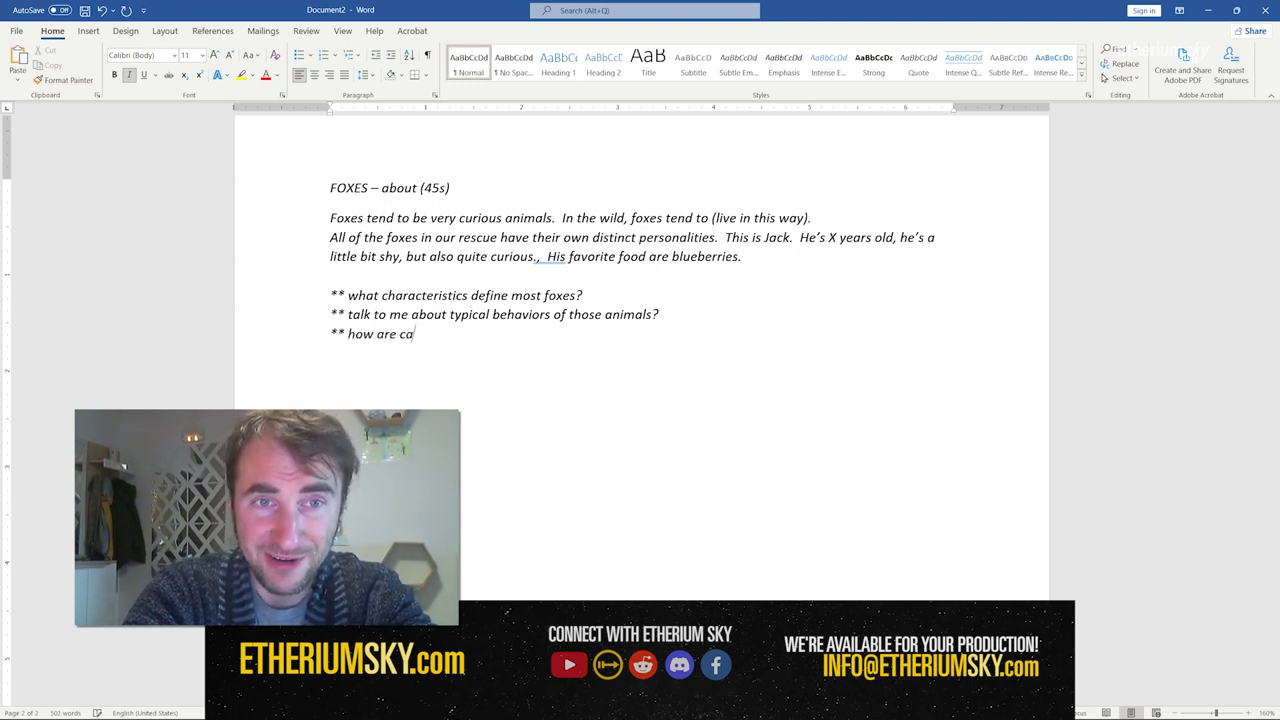
{"action": "type", "text": "ptive bred"}
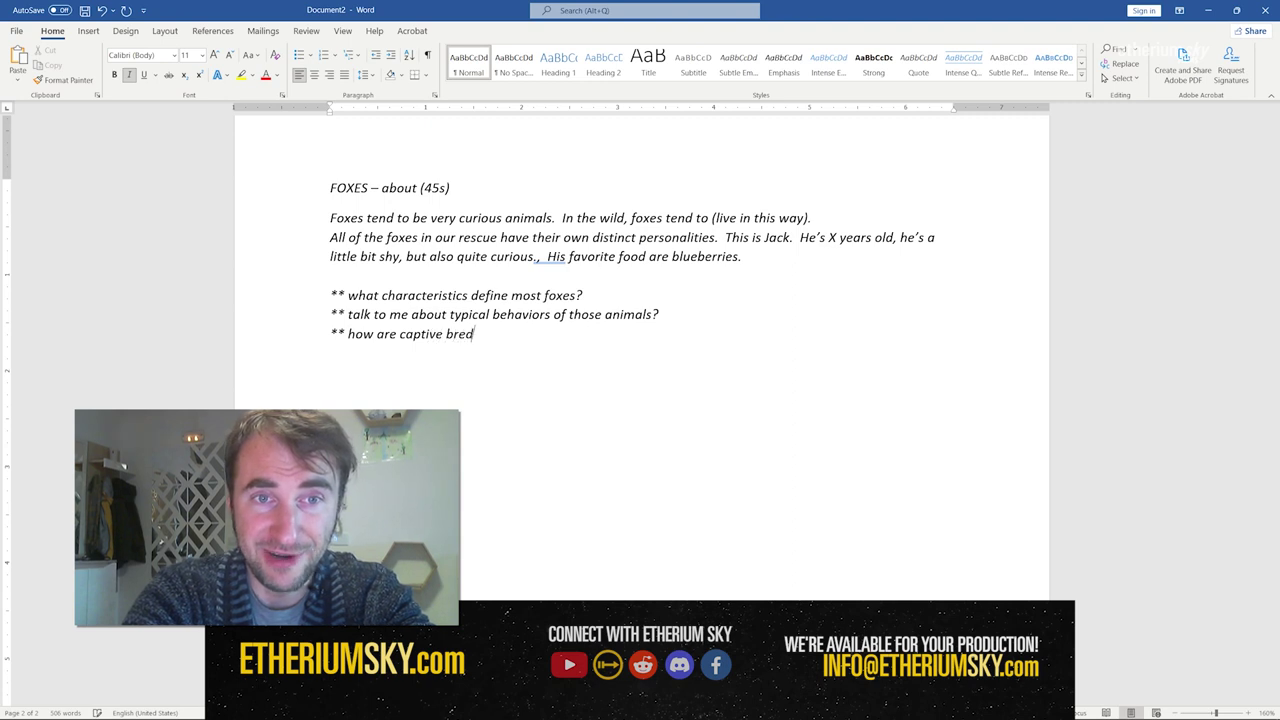
{"action": "type", "text": " foxes di"}
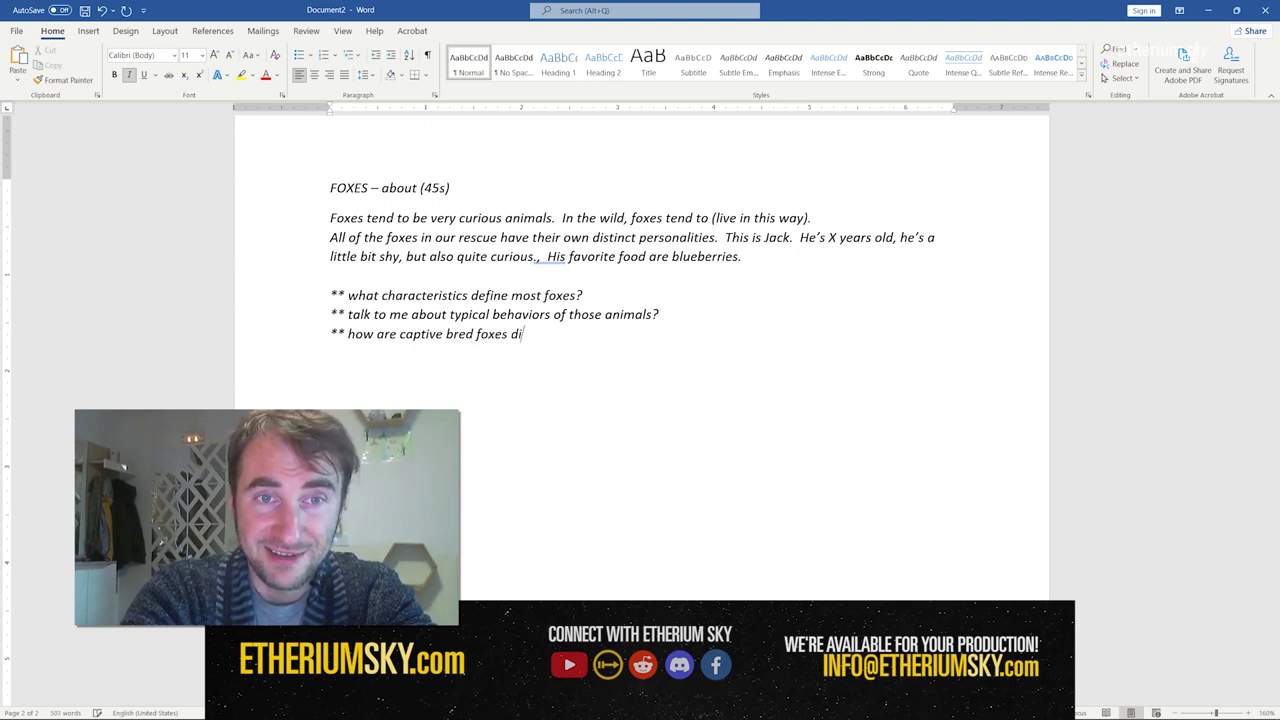
{"action": "type", "text": "fferent from those i"}
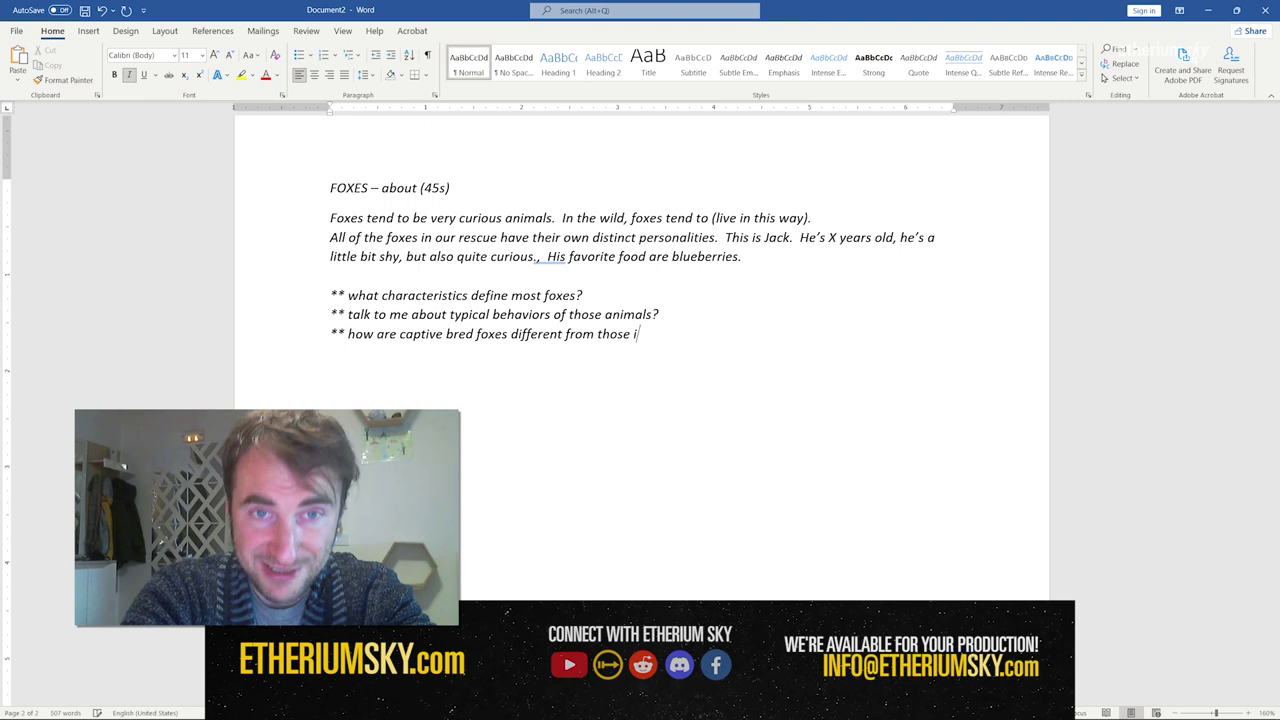
{"action": "type", "text": "n the wild?"}
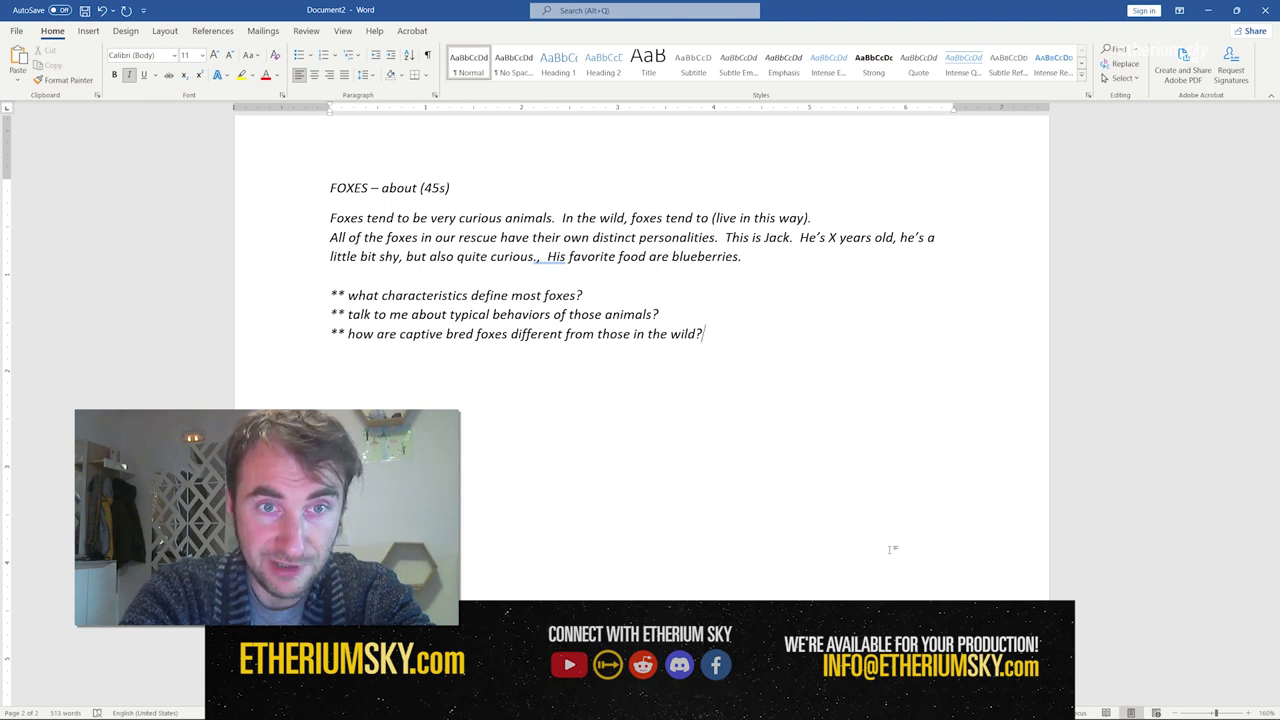
Add the question "** talk to me about different species of foxes?" below the captive-bred question, leaving no follow-up after it.
{"action": "key", "text": "Return"}
{"action": "type", "text": "** "}
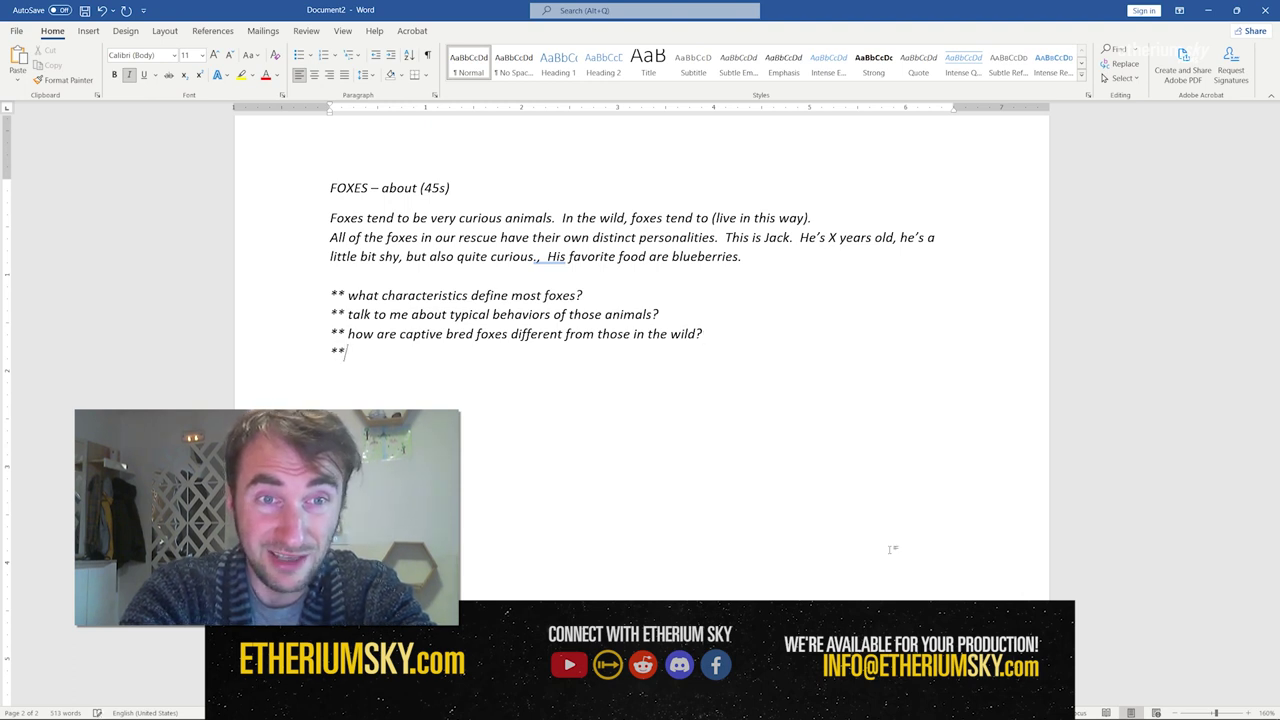
{"action": "type", "text": "talk to me about different"}
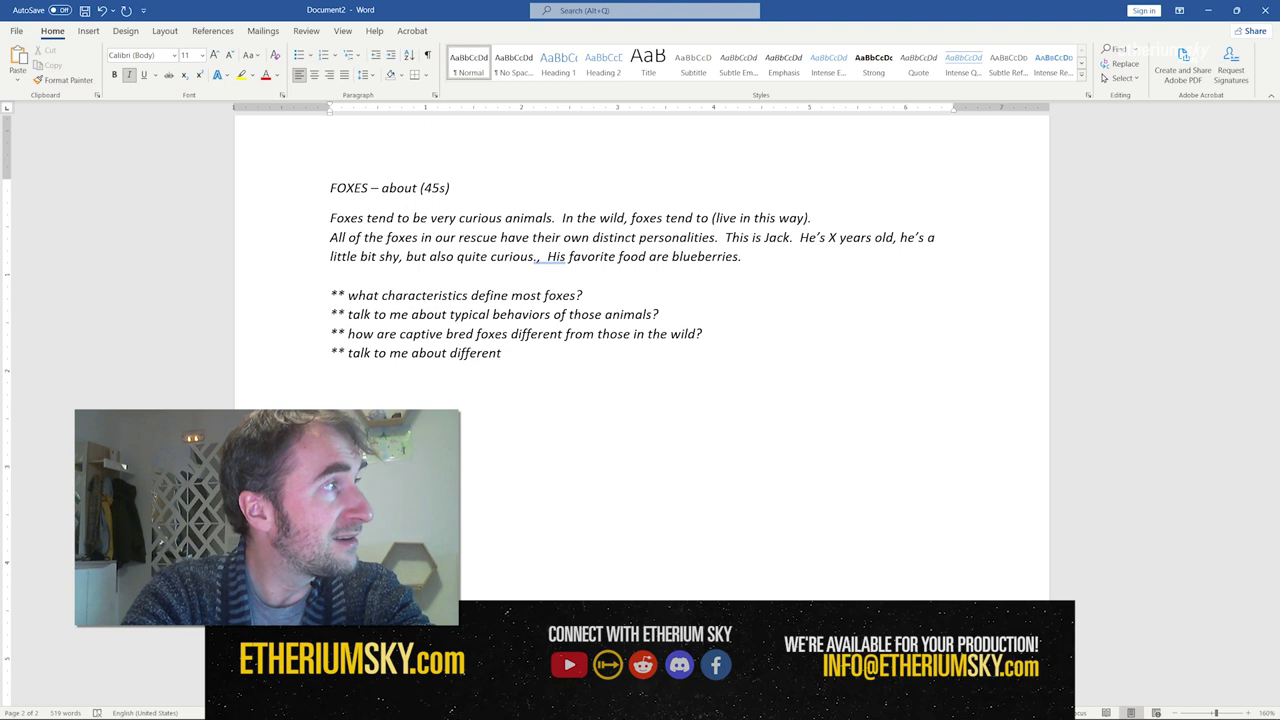
{"action": "type", "text": " spec"}
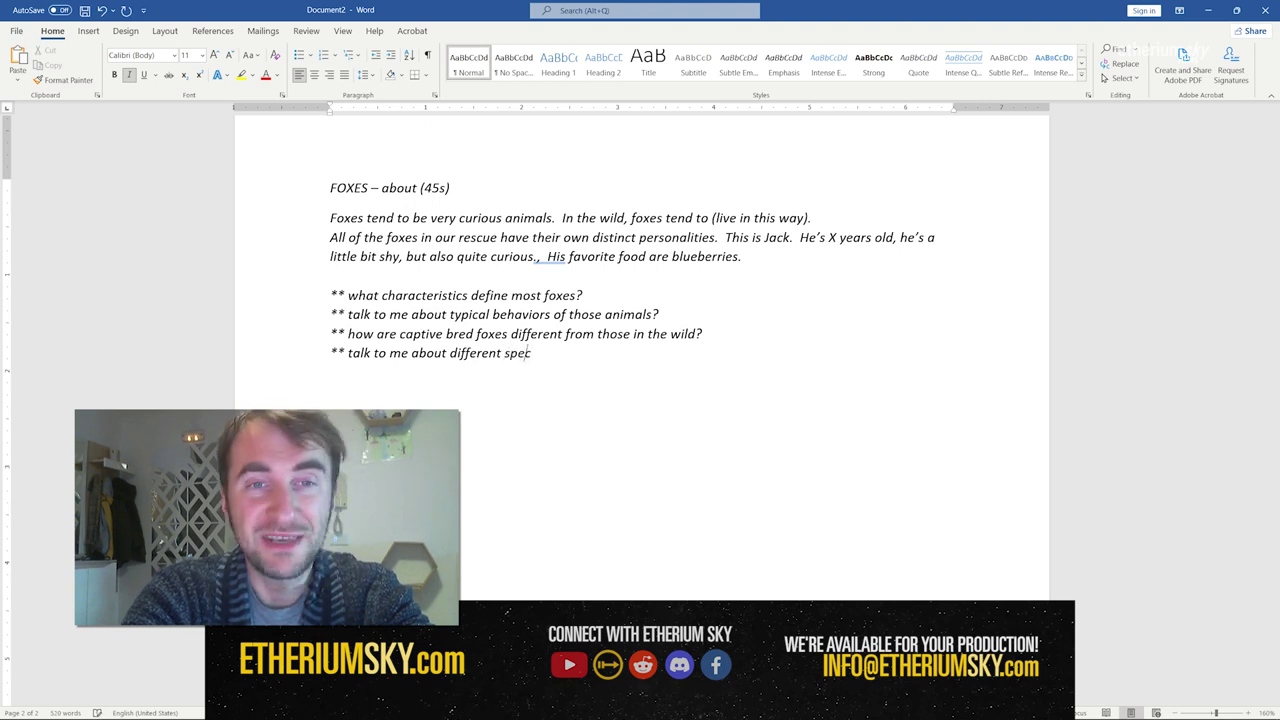
{"action": "type", "text": "ies of foxes?  Which"}
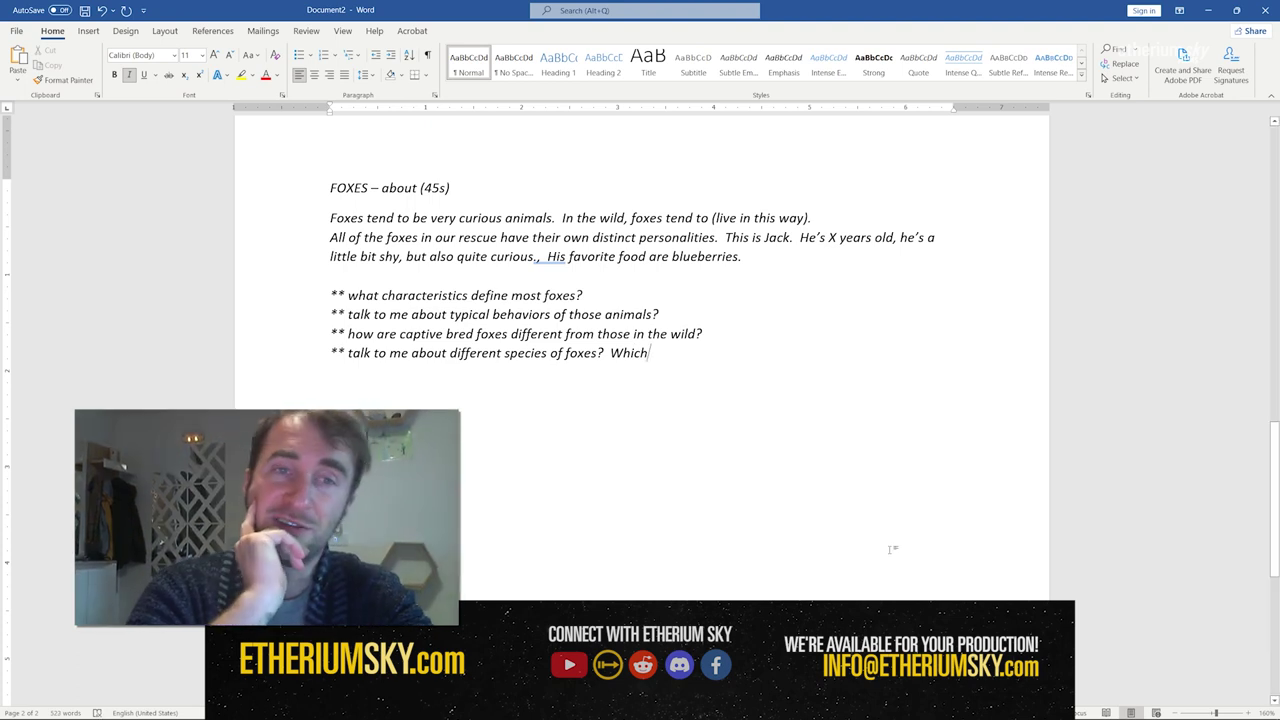
{"action": "key", "text": "BackSpace"}
{"action": "key", "text": "BackSpace"}
{"action": "key", "text": "BackSpace"}
{"action": "key", "text": "BackSpace"}
{"action": "key", "text": "BackSpace"}
{"action": "key", "text": "BackSpace"}
{"action": "key", "text": "BackSpace"}
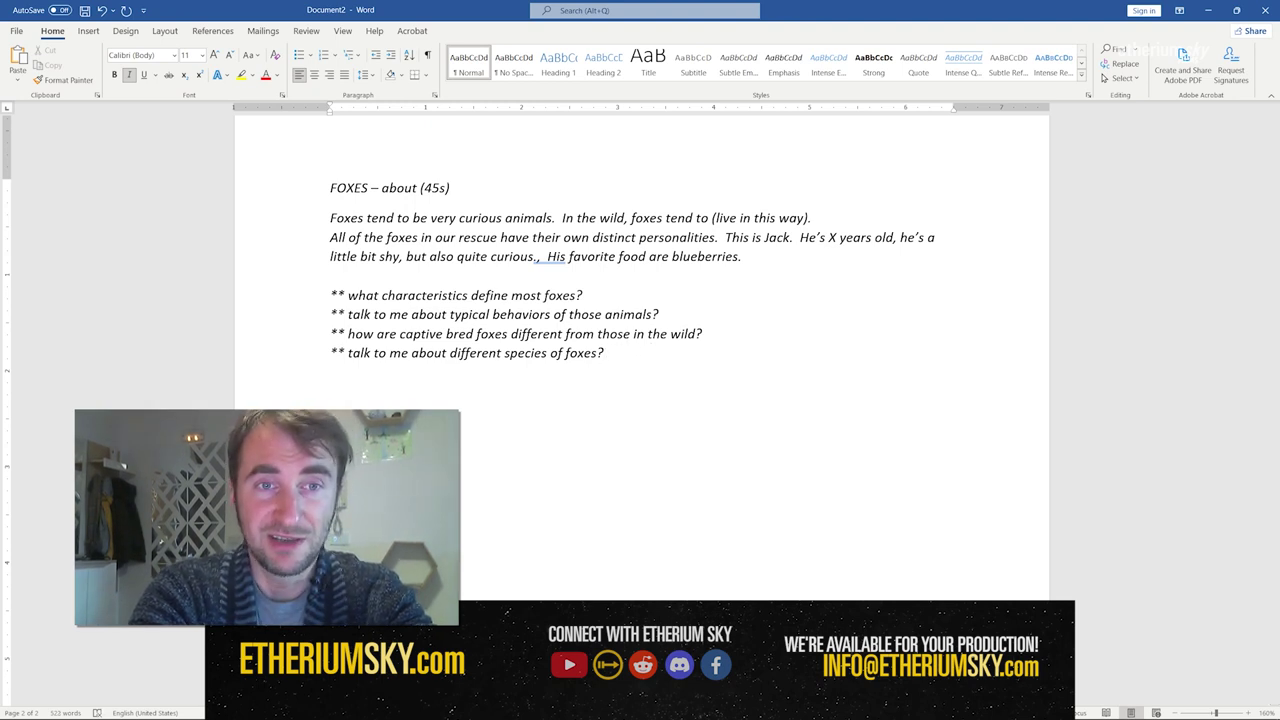
Add the question "** Are foxes native to your region here, in Minnesota?" at the end of the foxes question list.
{"action": "key", "text": "Return"}
{"action": "key", "text": "Return"}
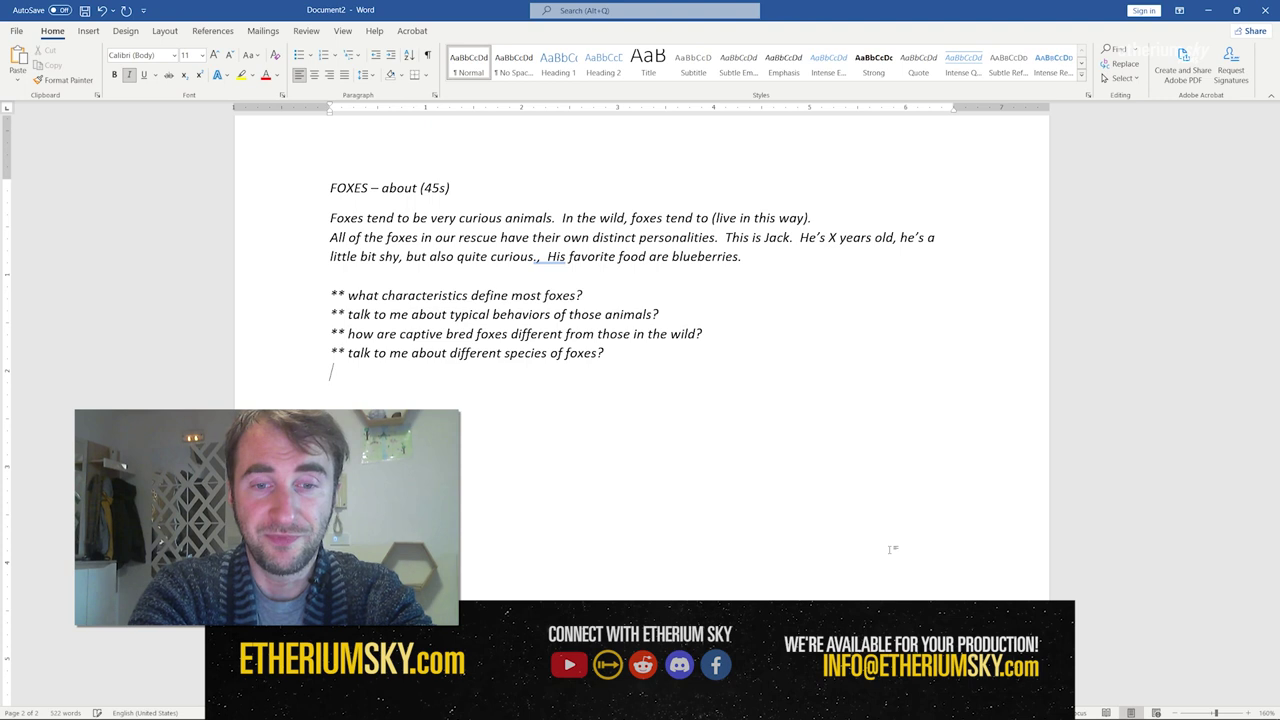
{"action": "type", "text": "**"}
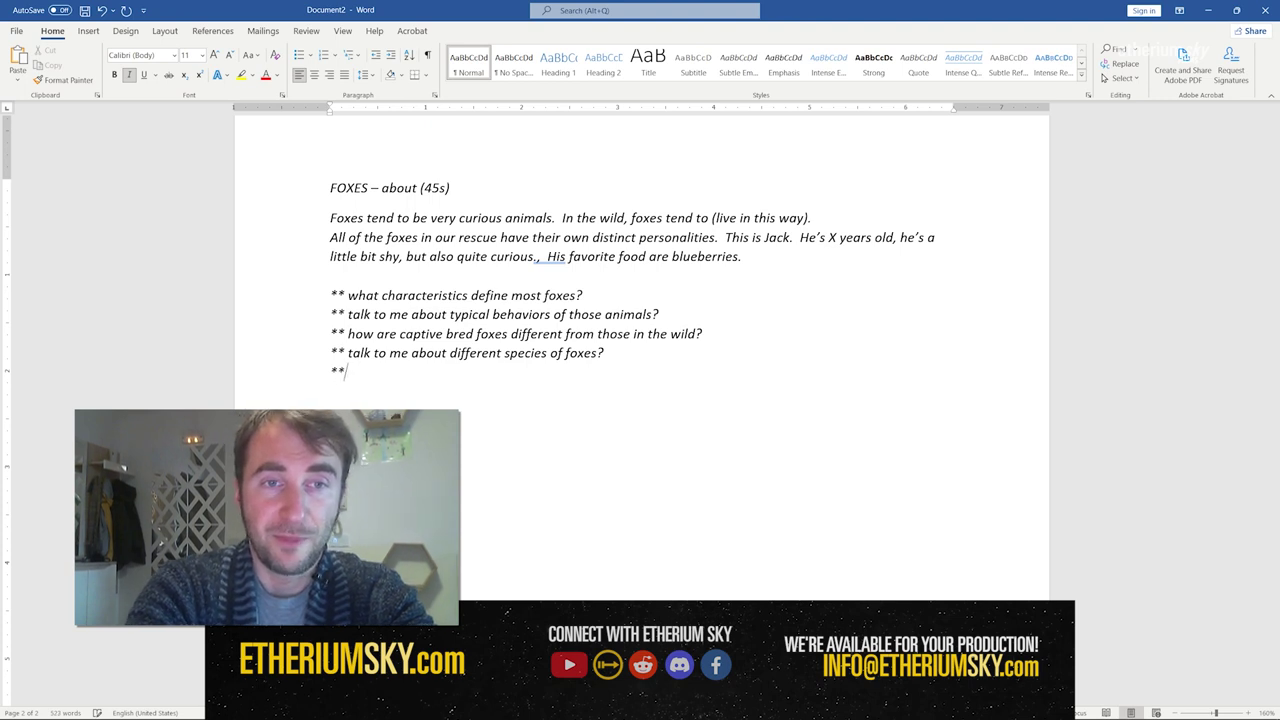
{"action": "type", "text": " Are fo"}
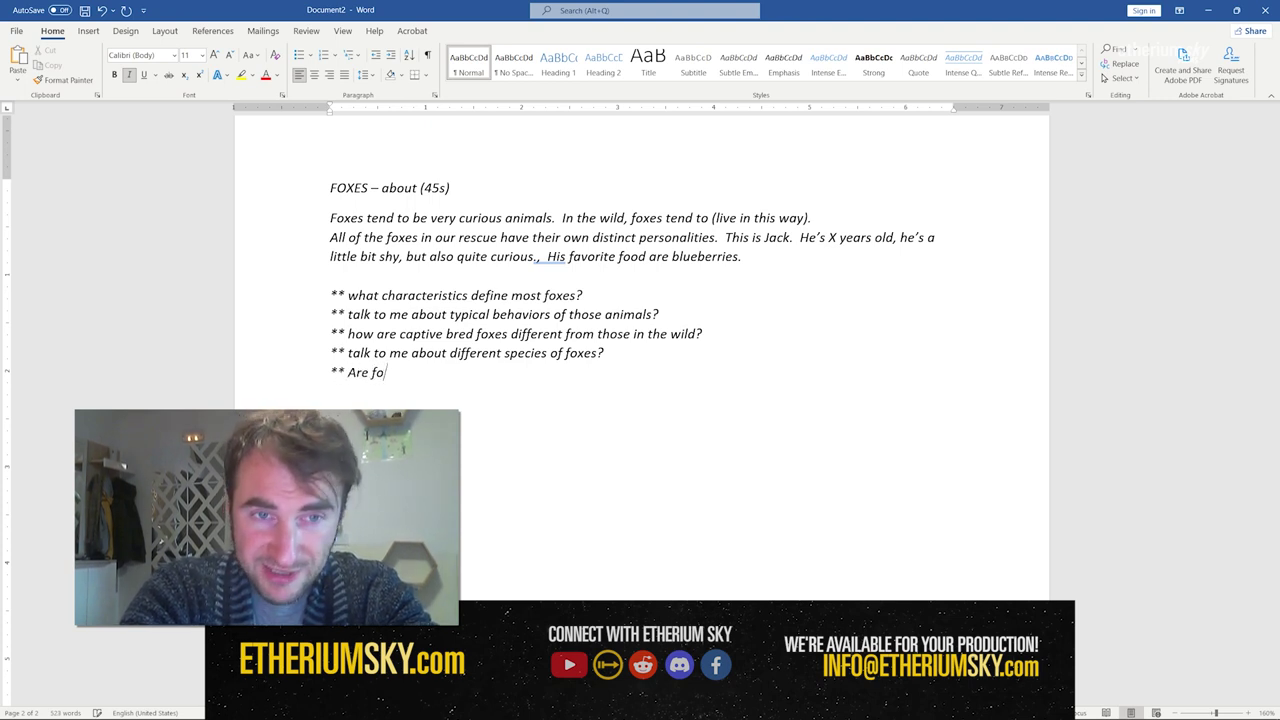
{"action": "type", "text": "xes native to "}
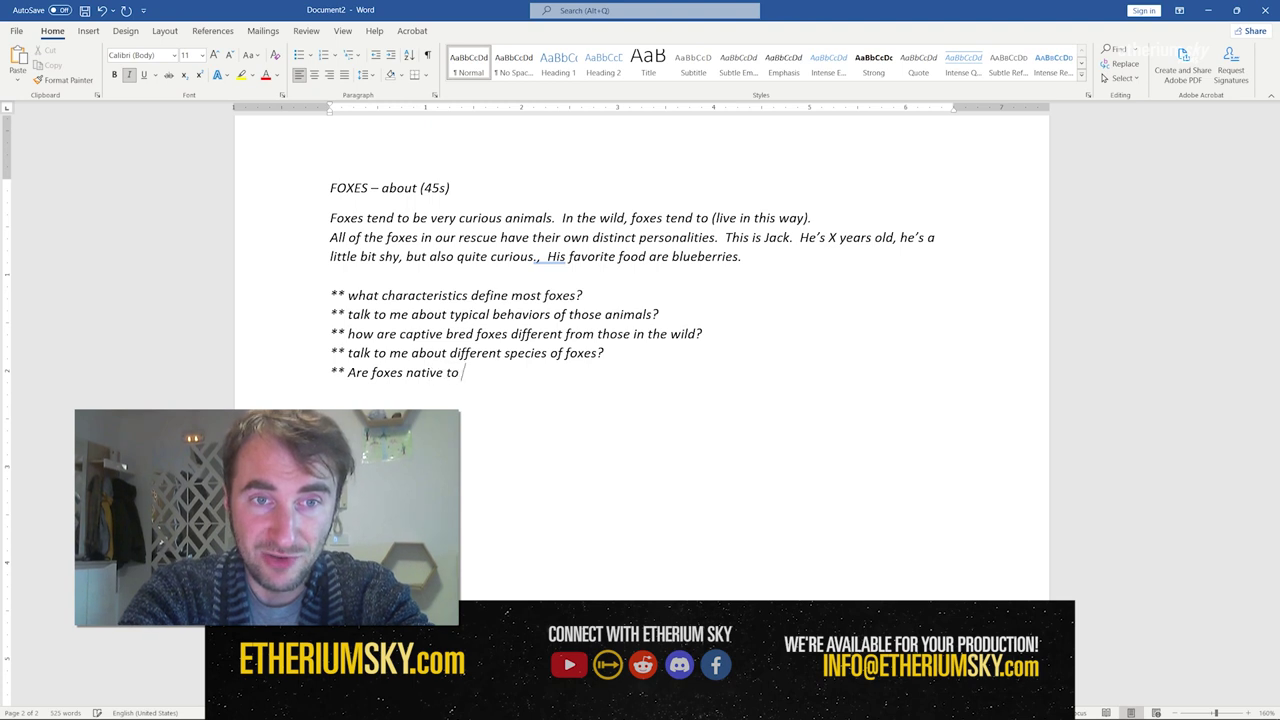
{"action": "type", "text": "your "}
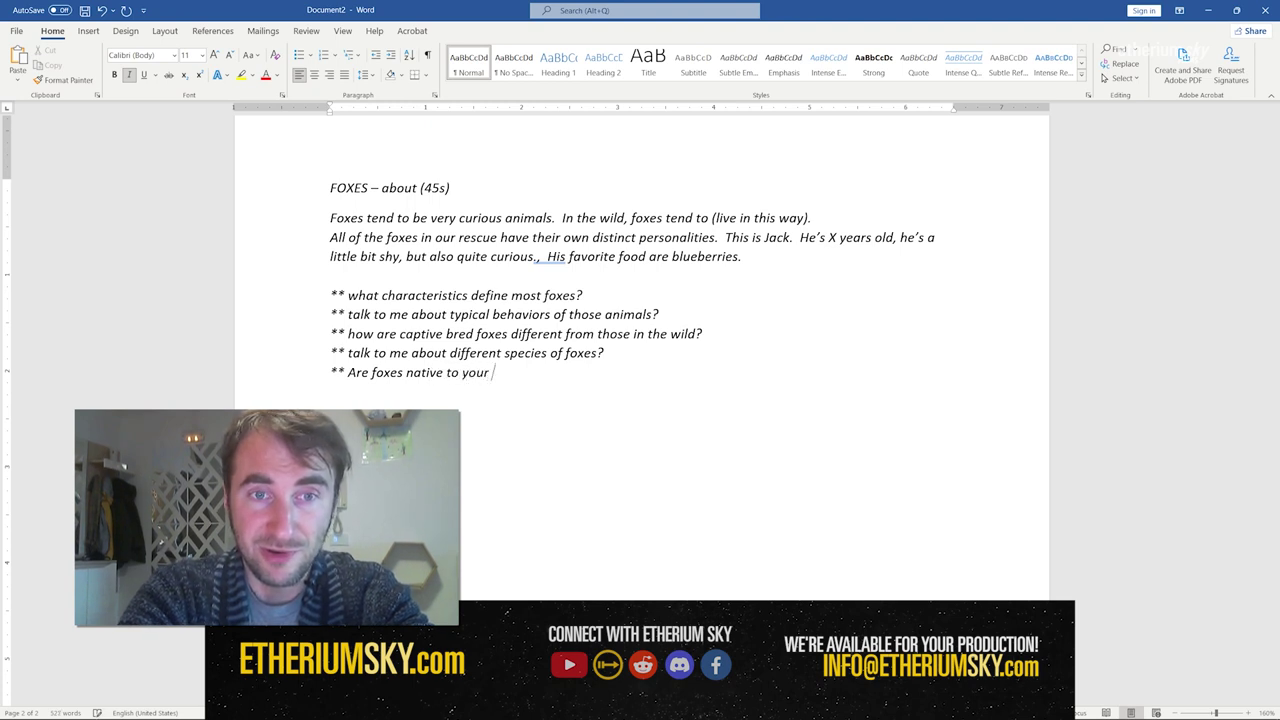
{"action": "type", "text": "region here, in M"}
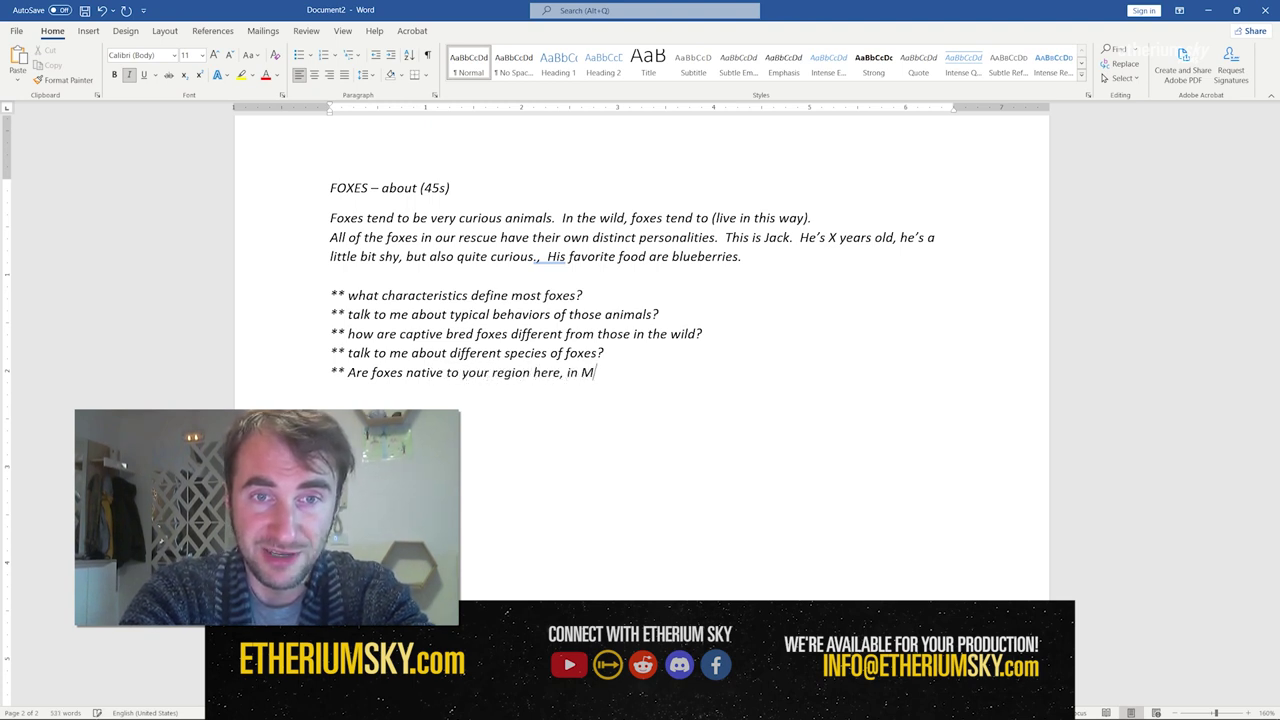
{"action": "type", "text": "innesota?"}
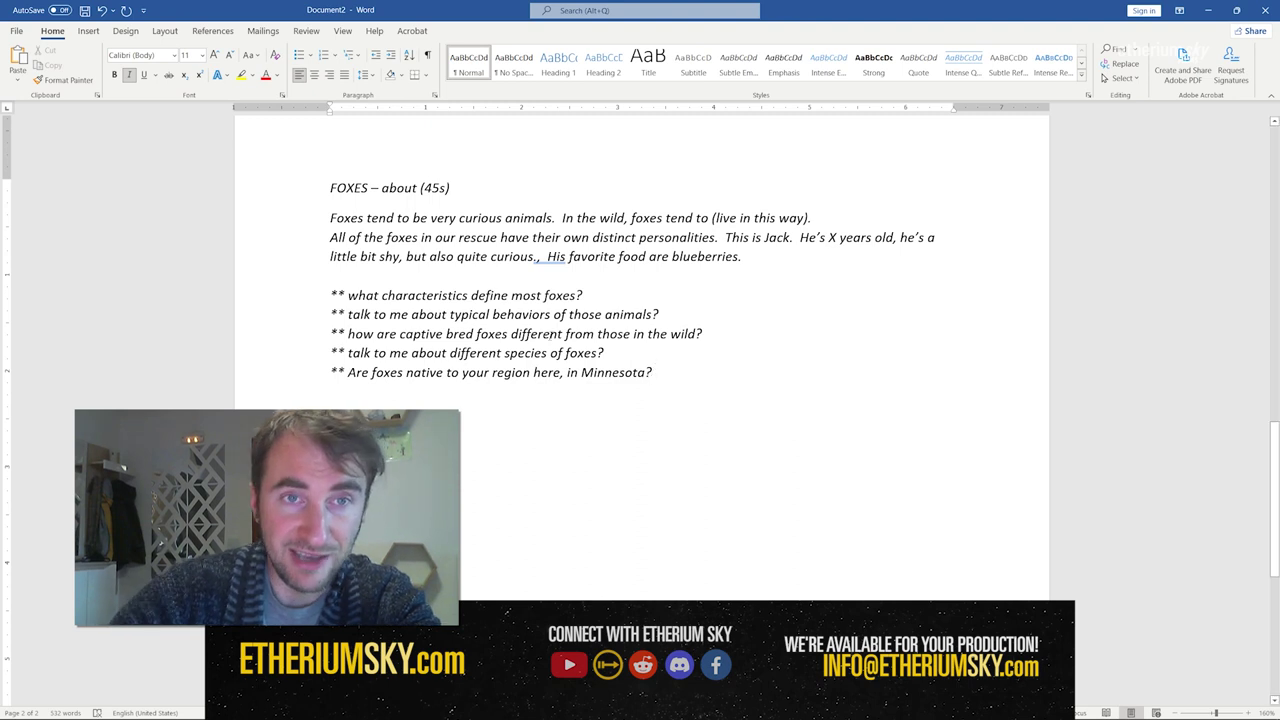
Add the divider line "------- 4 min ---------" below the foxes questions.
{"action": "scroll", "coordinate": [893, 549], "scroll_direction": "up", "scroll_amount": 3}
{"action": "scroll", "coordinate": [808, 361], "scroll_direction": "down", "scroll_amount": 4}
{"action": "key", "text": "Return"}
{"action": "key", "text": "Return"}
{"action": "key", "text": "Return"}
{"action": "type", "text": "------- 4 min -"}
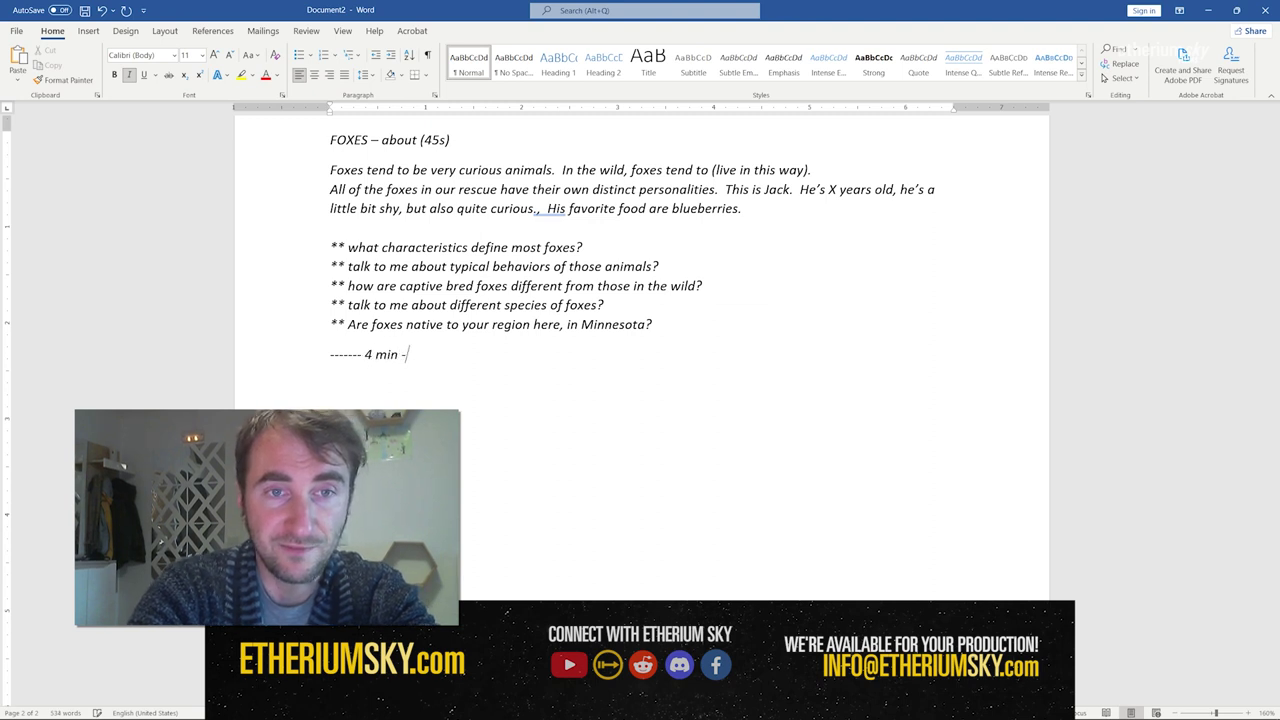
{"action": "type", "text": "----------"}
{"action": "key", "text": "Return"}
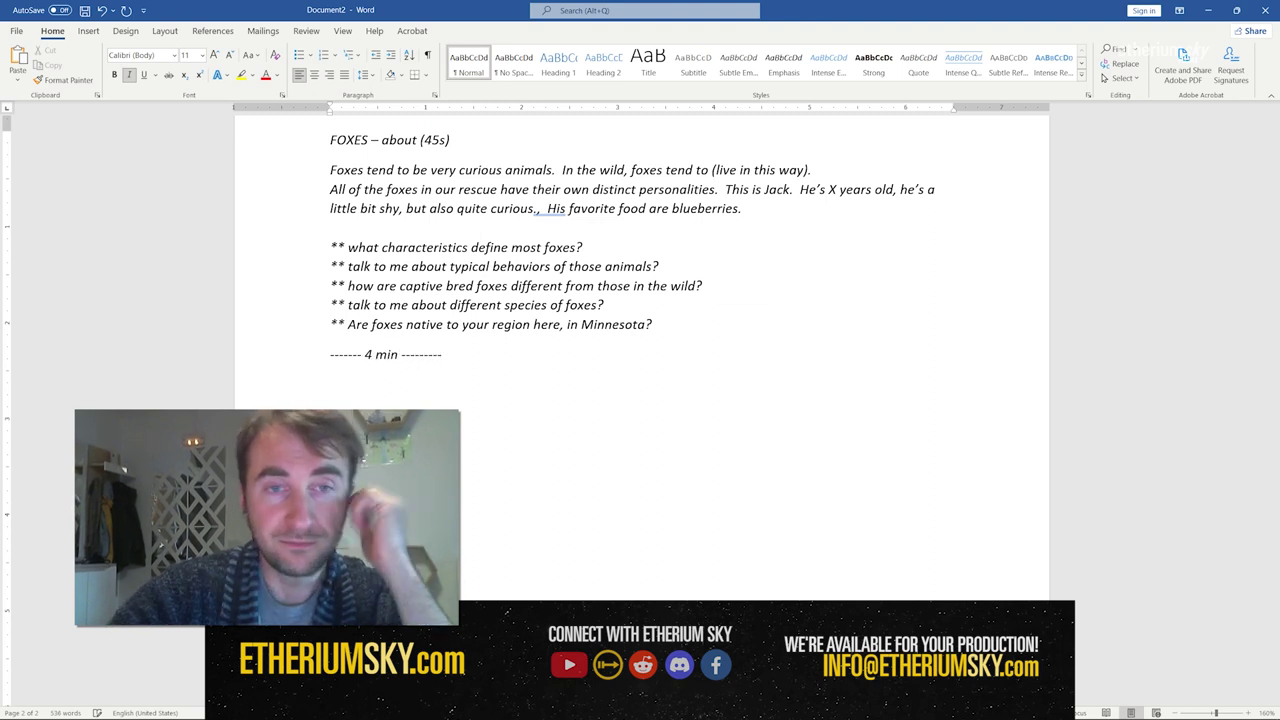
Review the script from its opening section, and insert a blank line above the "4 min" divider.
{"action": "scroll", "coordinate": [331, 383], "scroll_direction": "up", "scroll_amount": 15}
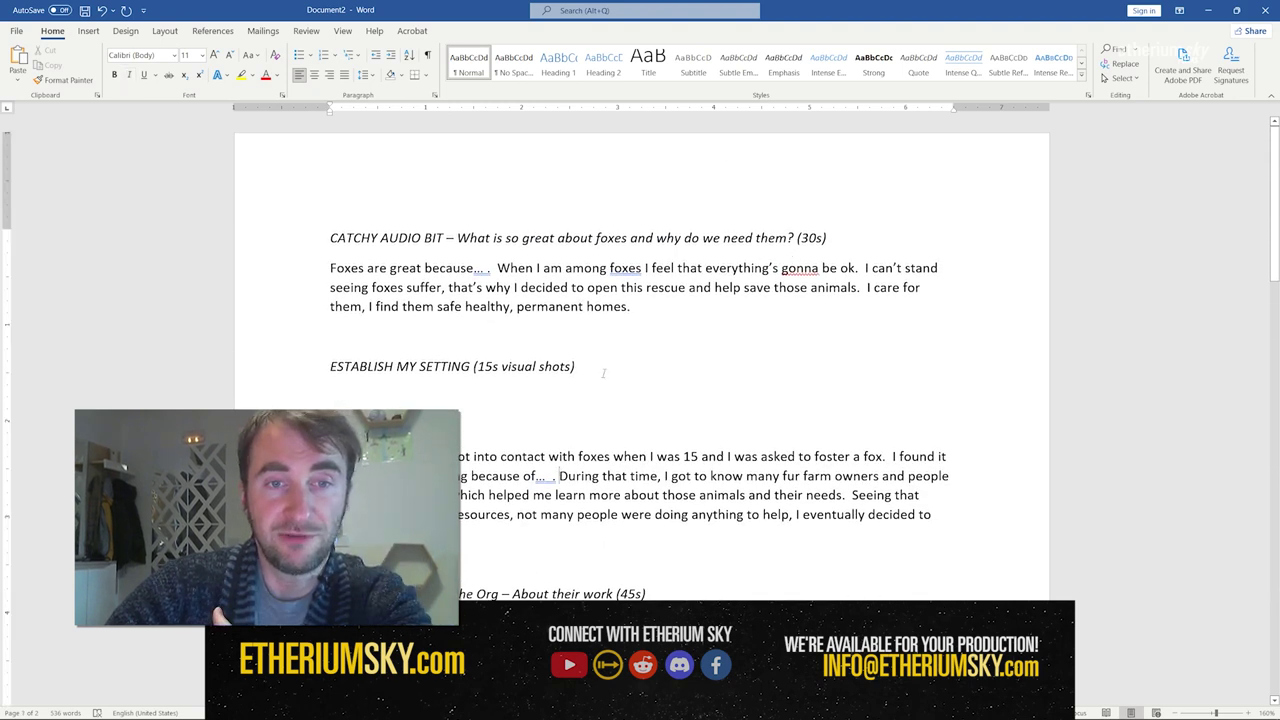
{"action": "scroll", "coordinate": [638, 318], "scroll_direction": "down", "scroll_amount": 3}
{"action": "scroll", "coordinate": [637, 320], "scroll_direction": "down", "scroll_amount": 4}
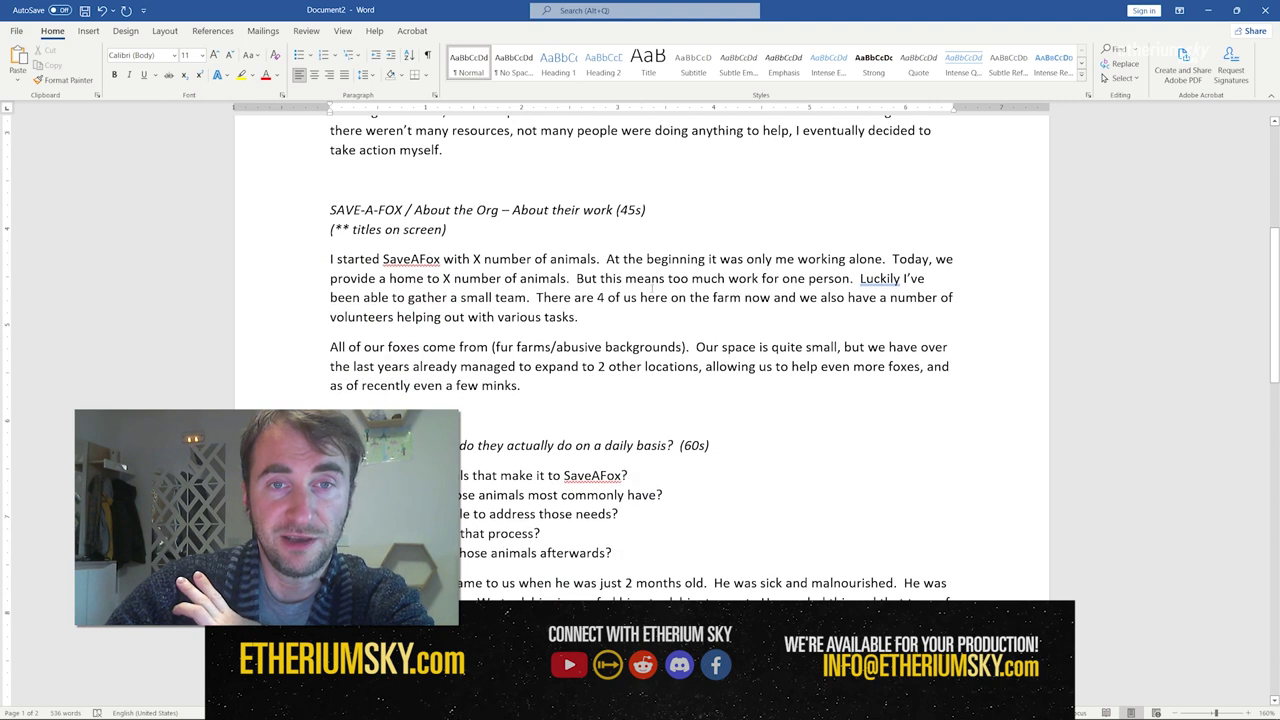
{"action": "scroll", "coordinate": [651, 288], "scroll_direction": "down", "scroll_amount": 15}
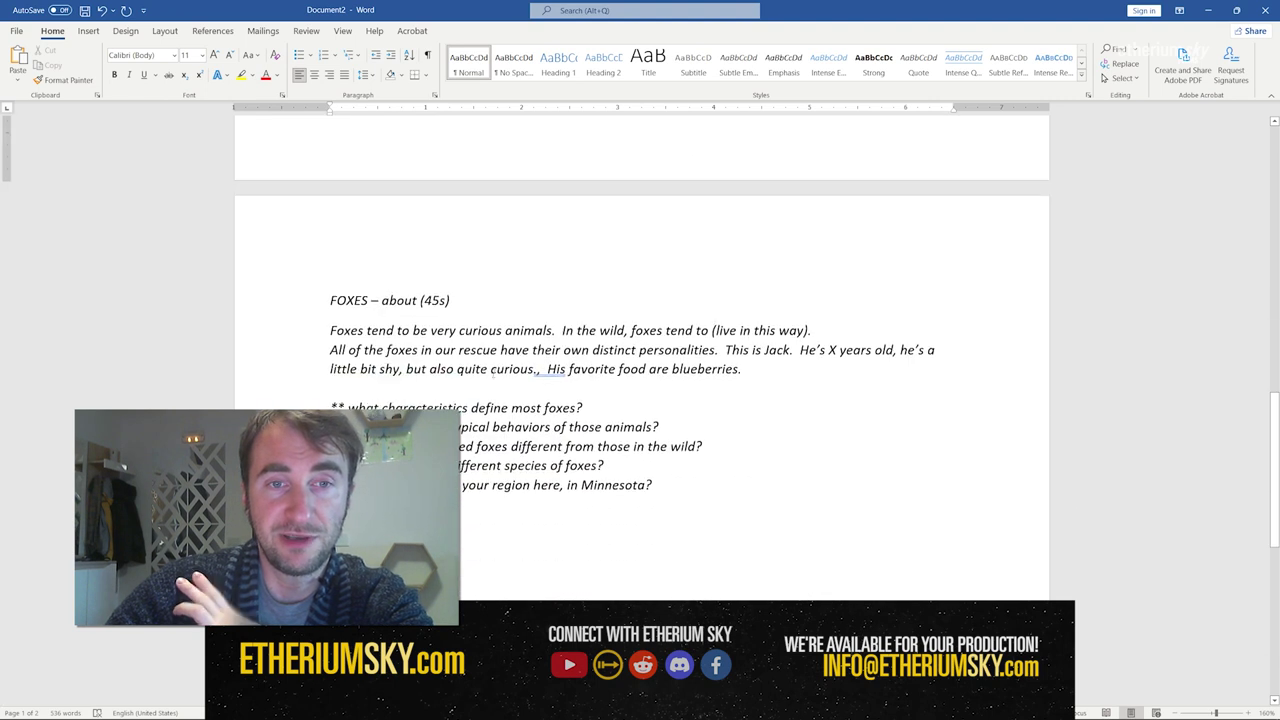
{"action": "scroll", "coordinate": [640, 350], "scroll_direction": "down", "scroll_amount": 5}
{"action": "left_click", "coordinate": [329, 276]}
{"action": "left_click", "coordinate": [329, 278]}
{"action": "key", "text": "Return"}
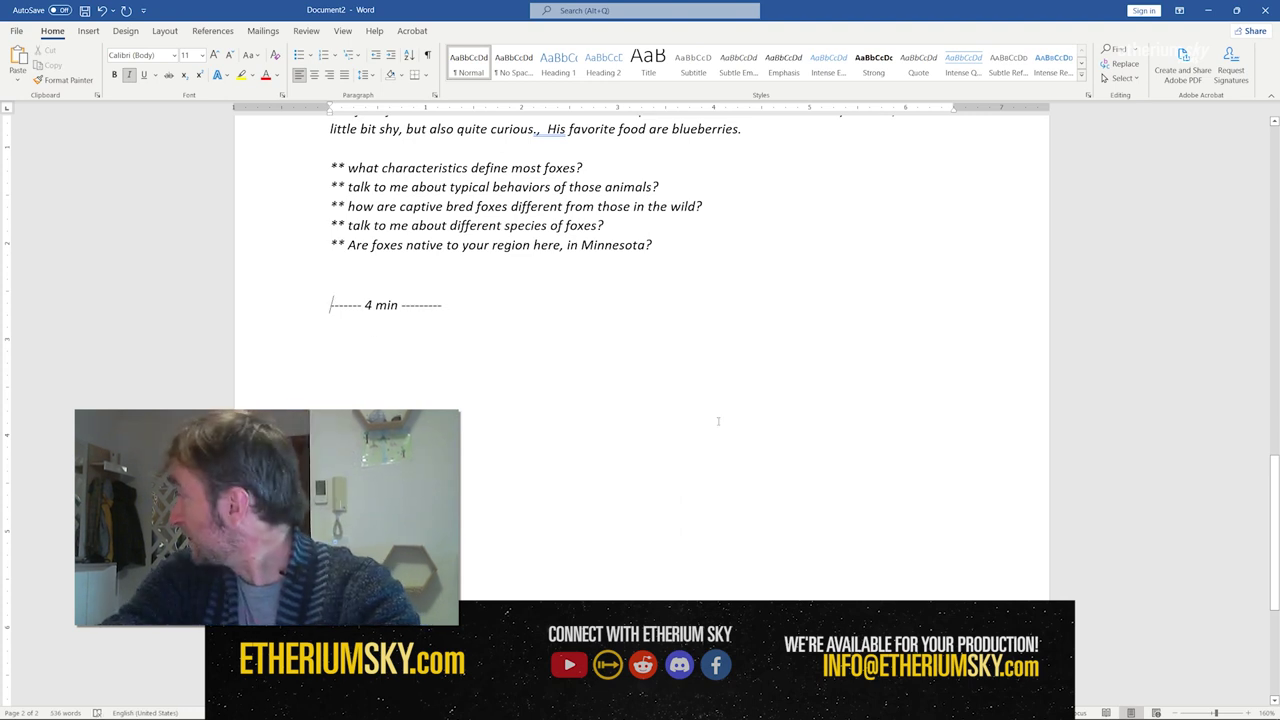
{"action": "mouse_move", "coordinate": [700, 712]}
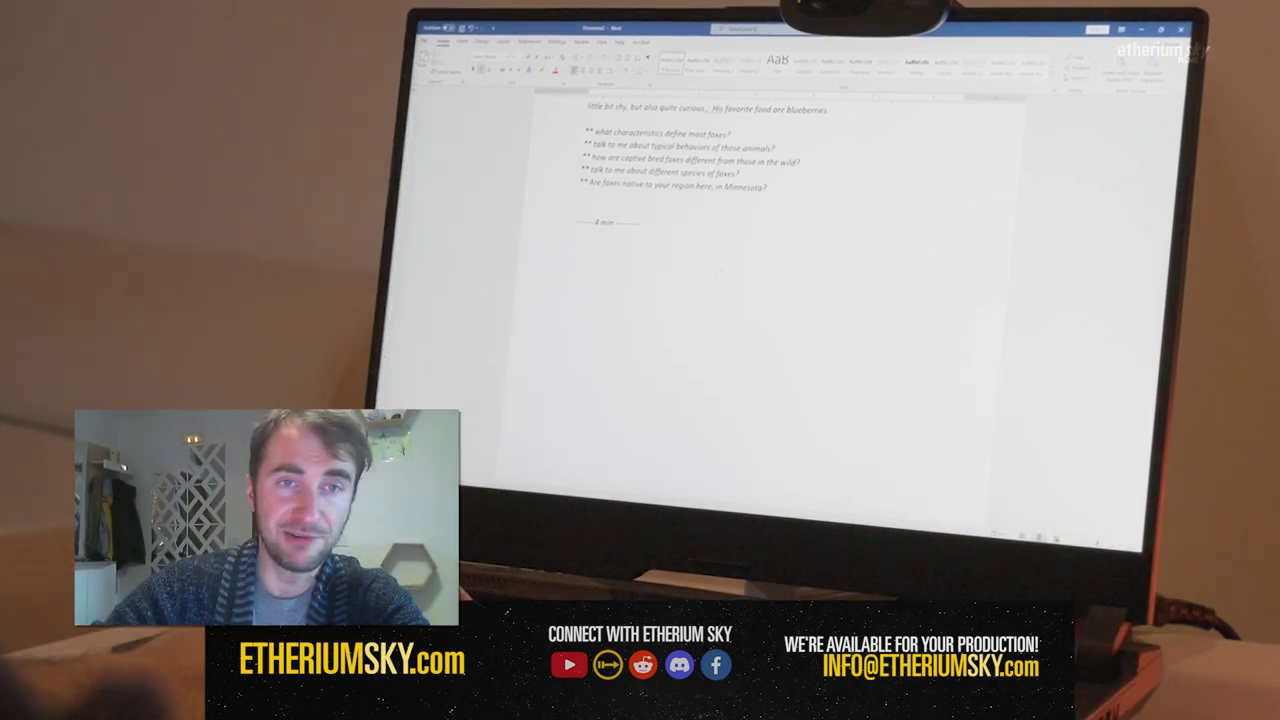
{"action": "scroll", "coordinate": [760, 300], "scroll_direction": "up", "scroll_amount": 5}
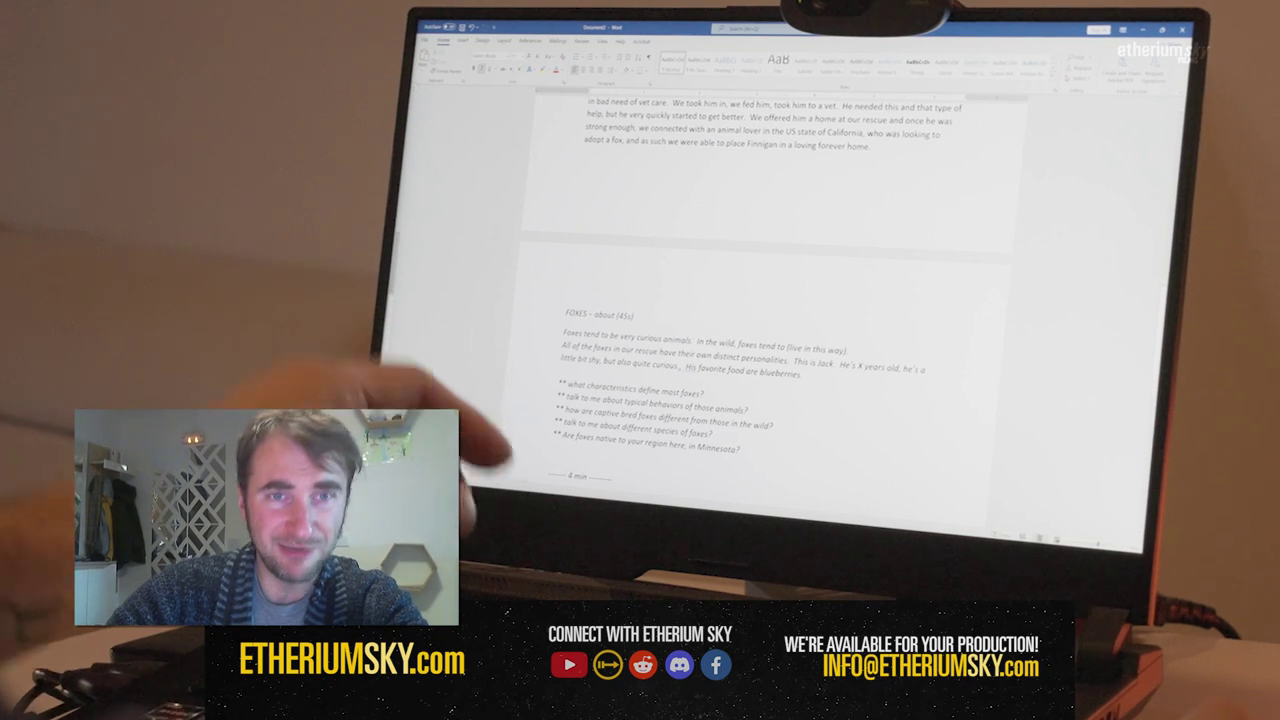
{"action": "scroll", "coordinate": [760, 300], "scroll_direction": "down", "scroll_amount": 5}
{"action": "scroll", "coordinate": [760, 300], "scroll_direction": "up", "scroll_amount": 10}
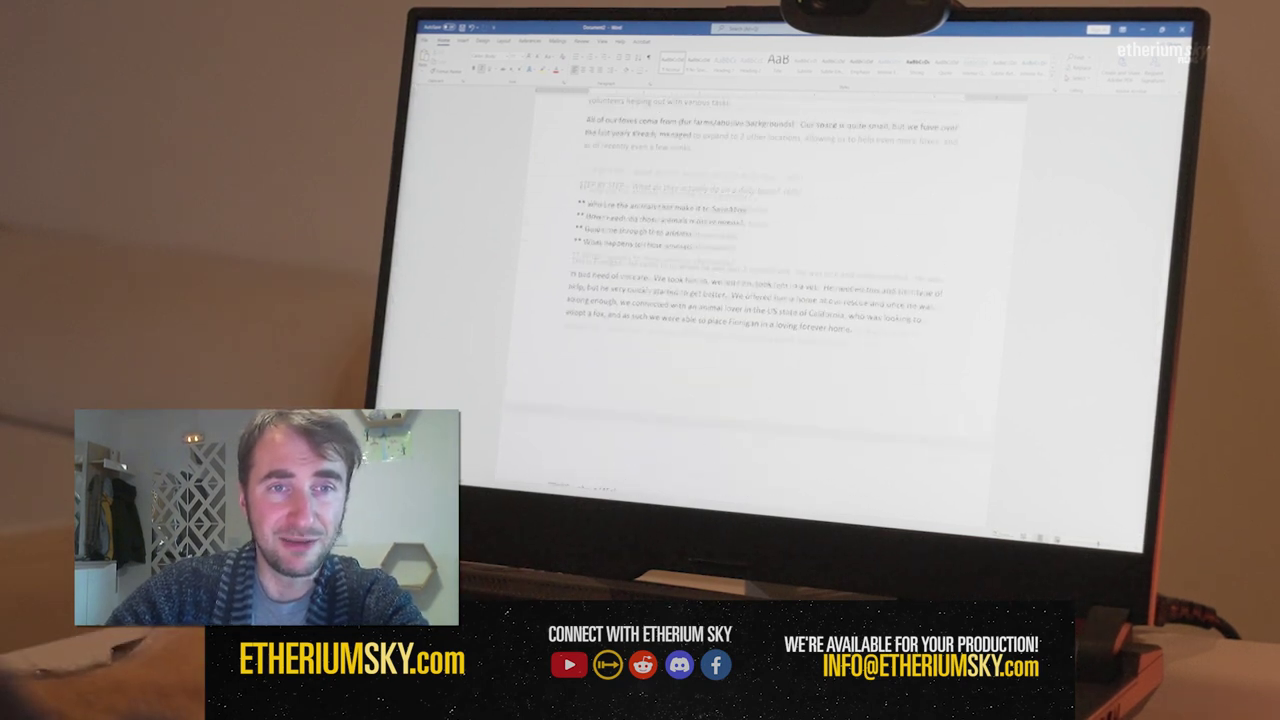
{"action": "scroll", "coordinate": [760, 300], "scroll_direction": "down", "scroll_amount": 5}
{"action": "scroll", "coordinate": [641, 290], "scroll_direction": "down", "scroll_amount": 10}
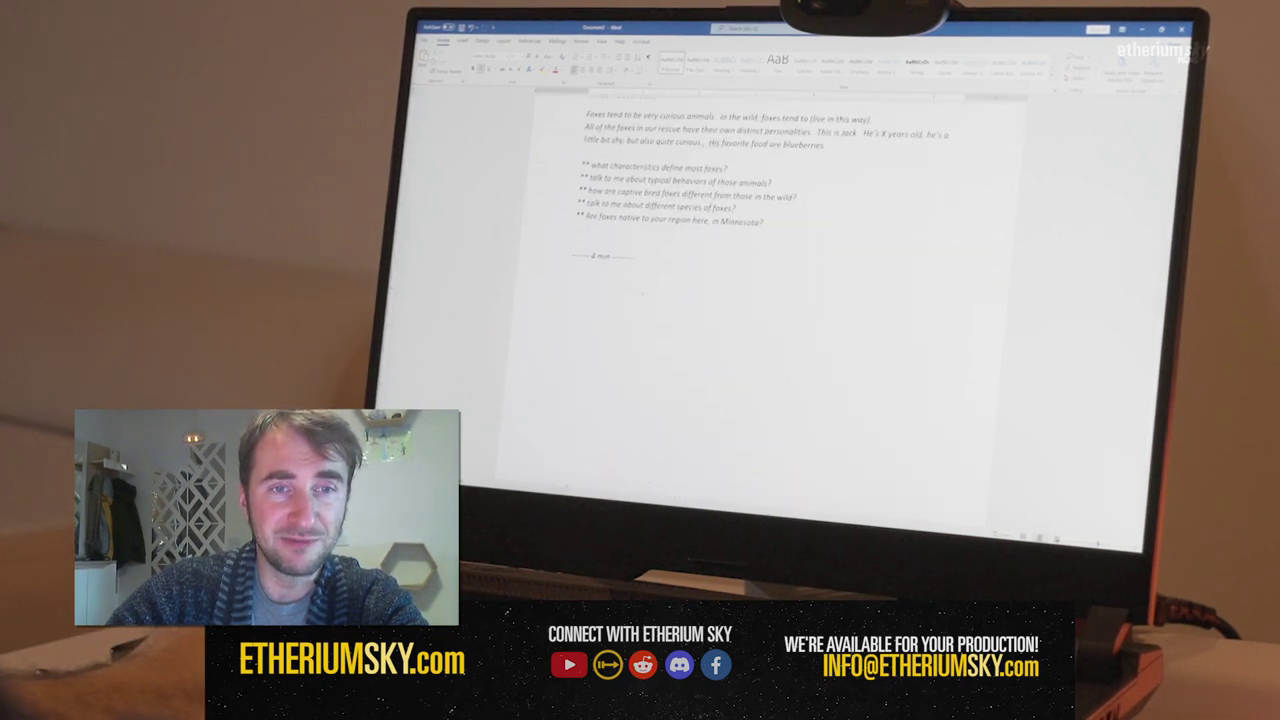
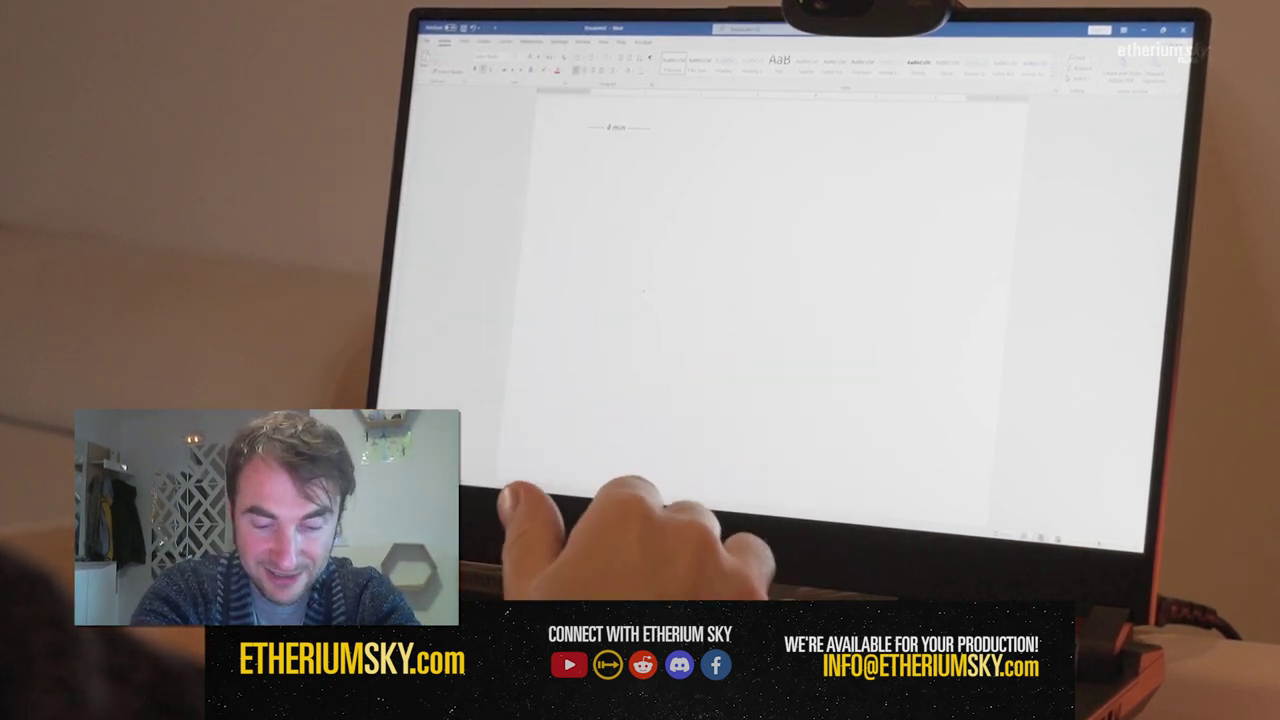
Add the section heading "VET's PERSPECTIVE – QUICK BIT (20s)" below the "4 min" divider.
{"action": "type", "text": "VeT's PER"}
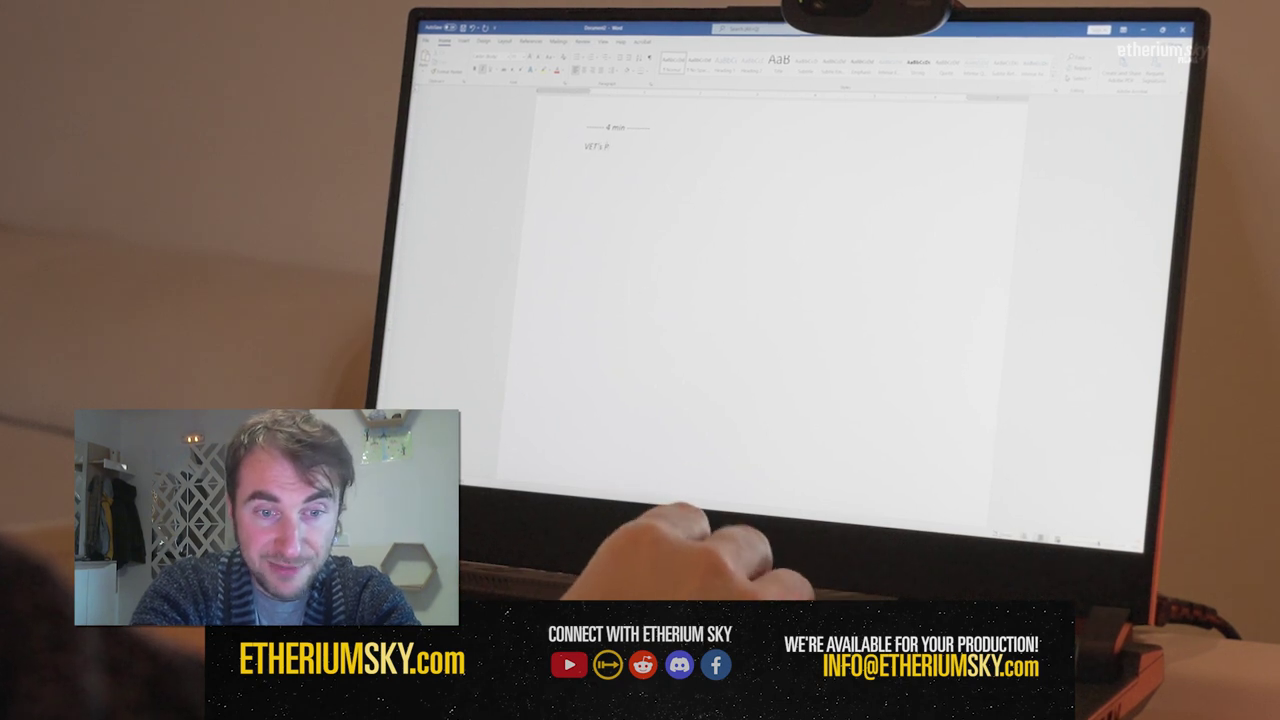
{"action": "type", "text": "SPECTIV"}
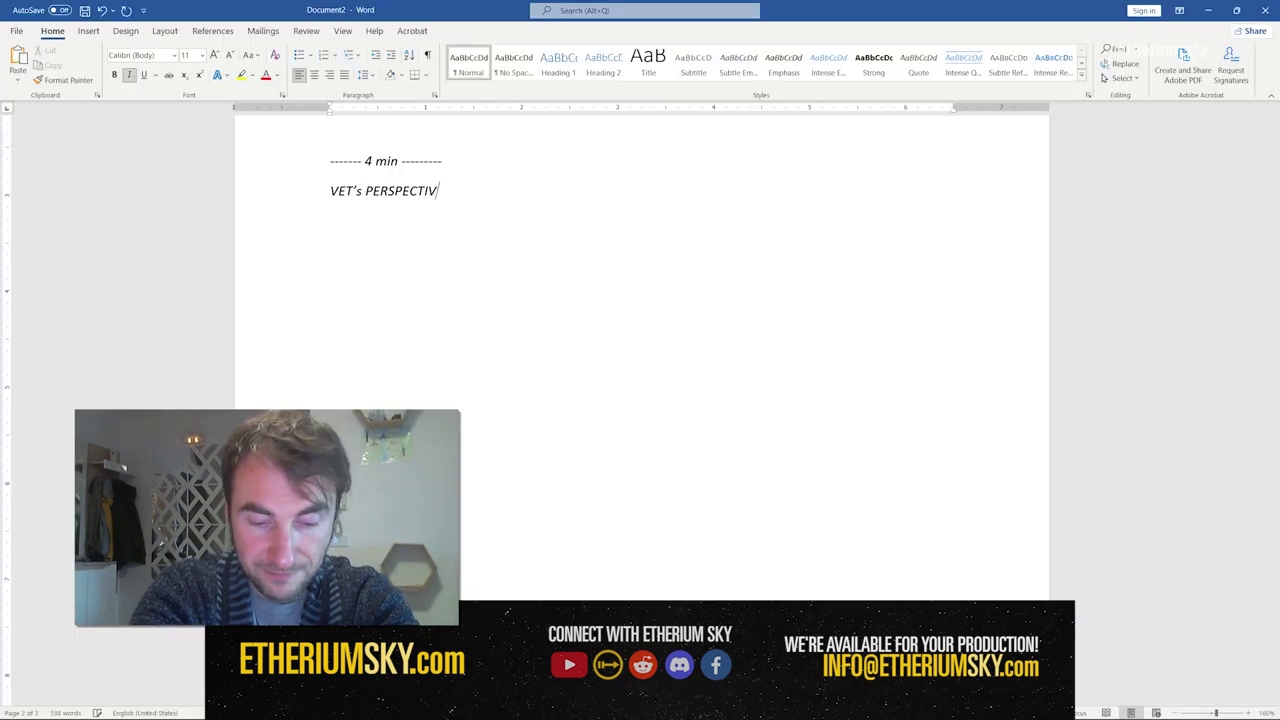
{"action": "type", "text": "E - "}
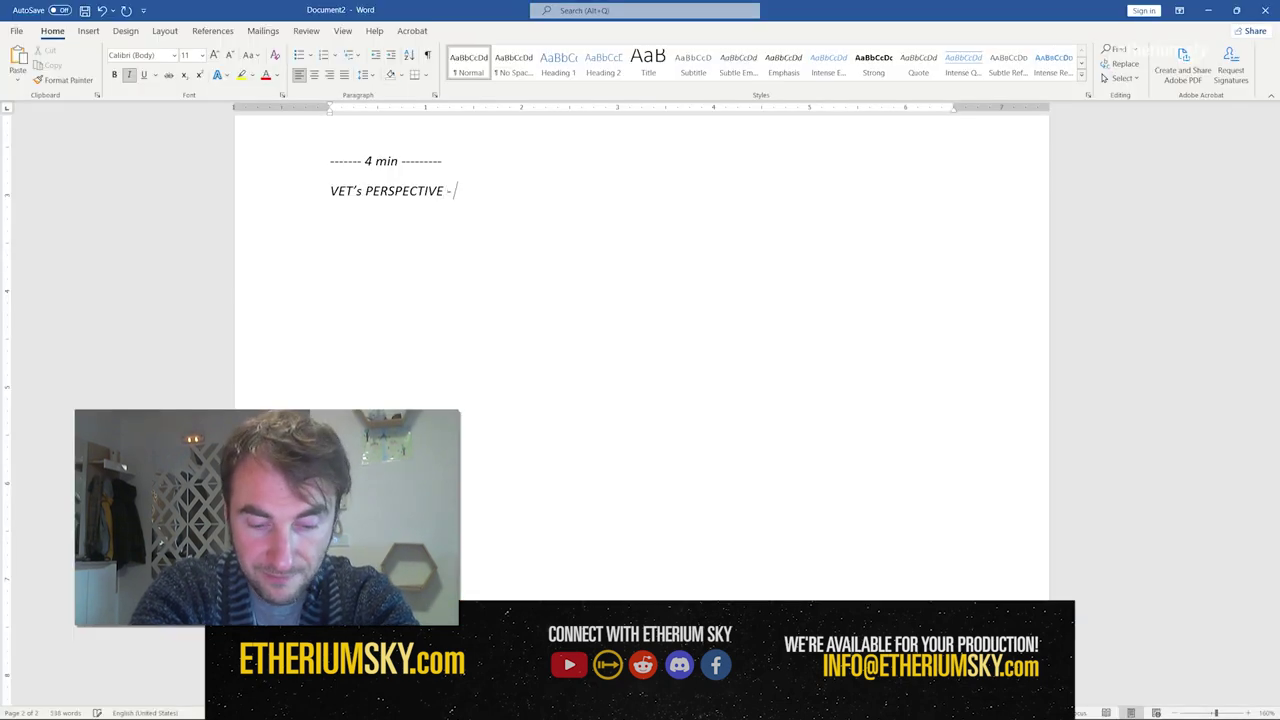
{"action": "type", "text": "QUICK BIT ("}
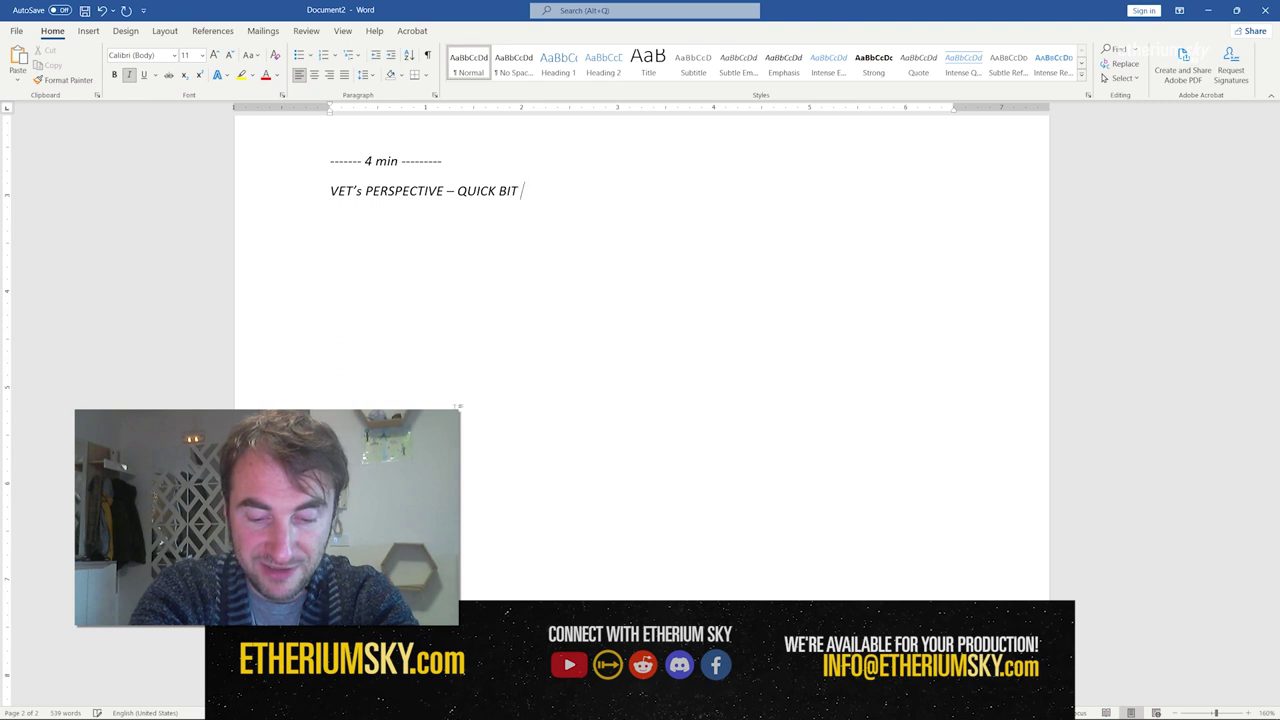
{"action": "type", "text": "20s)"}
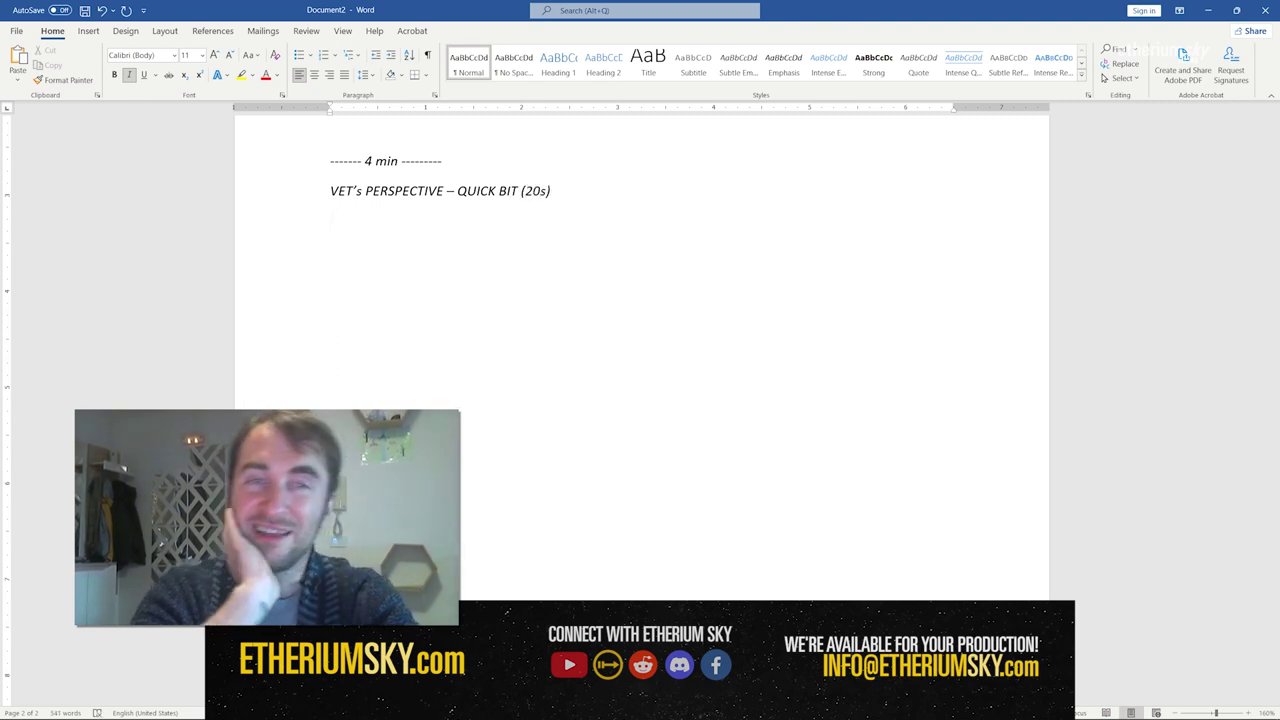
{"action": "key", "text": "Return"}
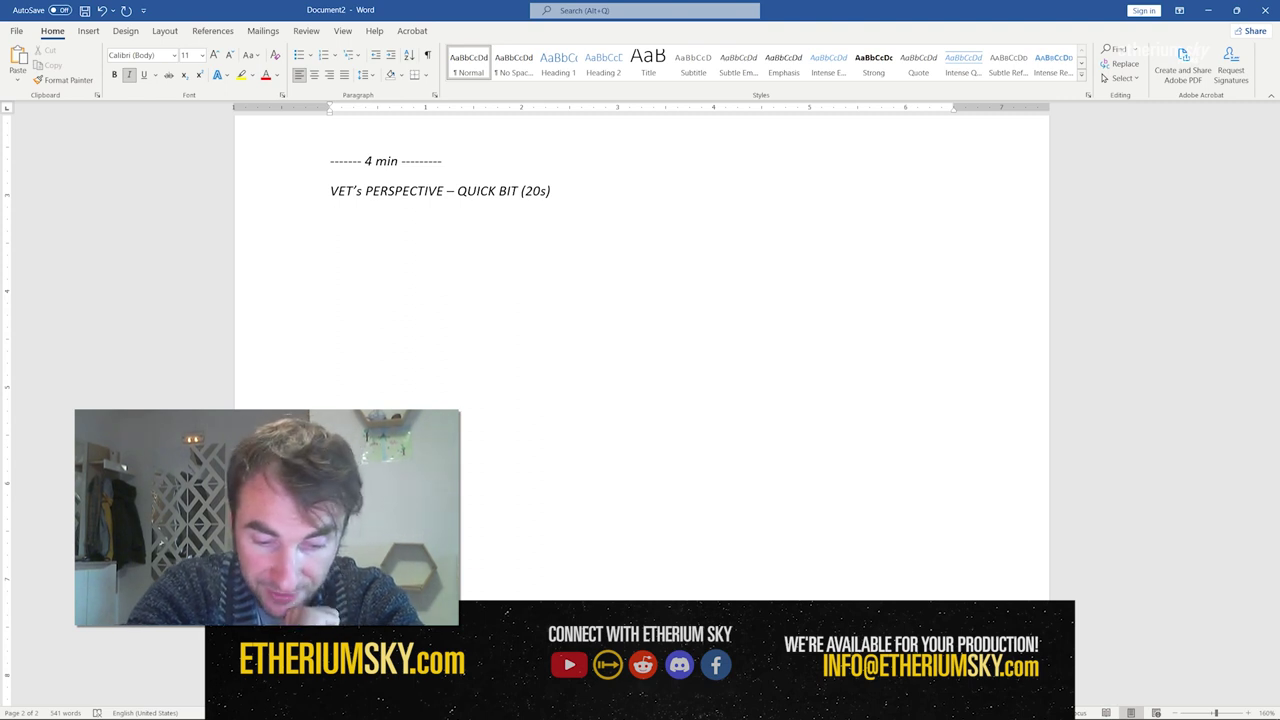
Start the vet's example answer in non-italic text below the heading with "Helping animals in need is important because… .".
{"action": "type", "text": "Ah"}
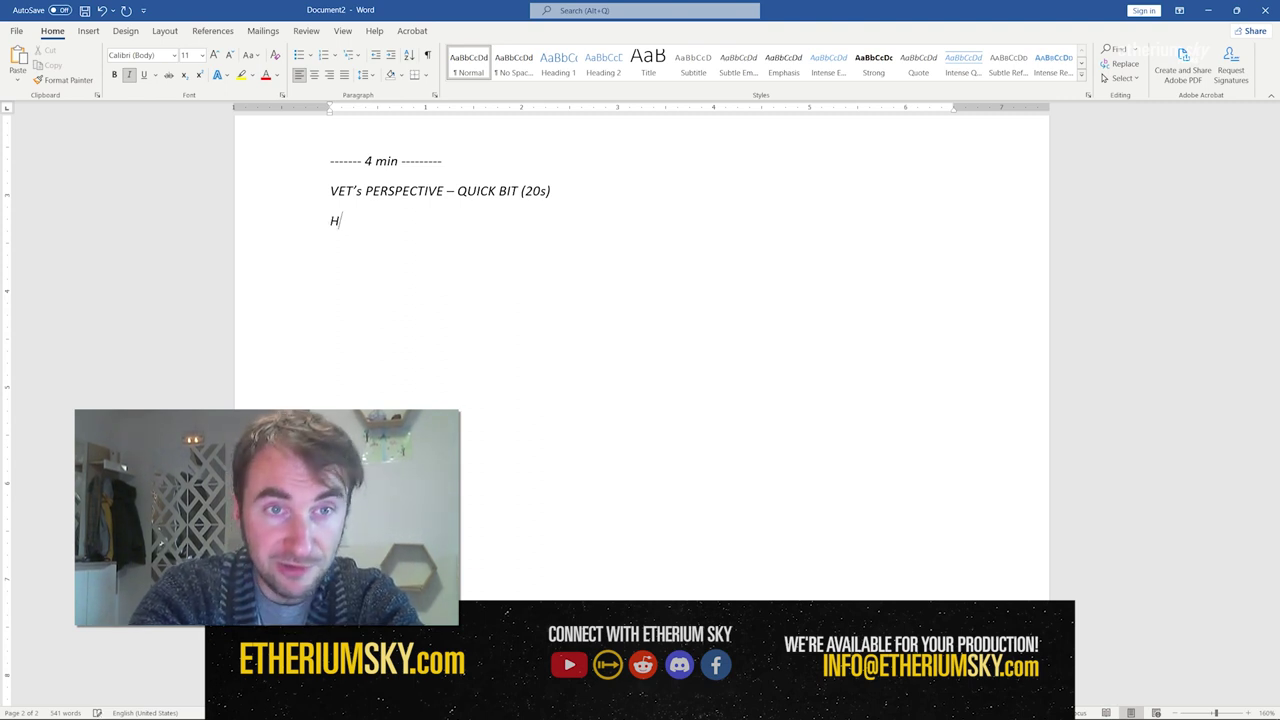
{"action": "key", "text": "BackSpace"}
{"action": "key", "text": "BackSpace"}
{"action": "key", "text": "ctrl+i"}
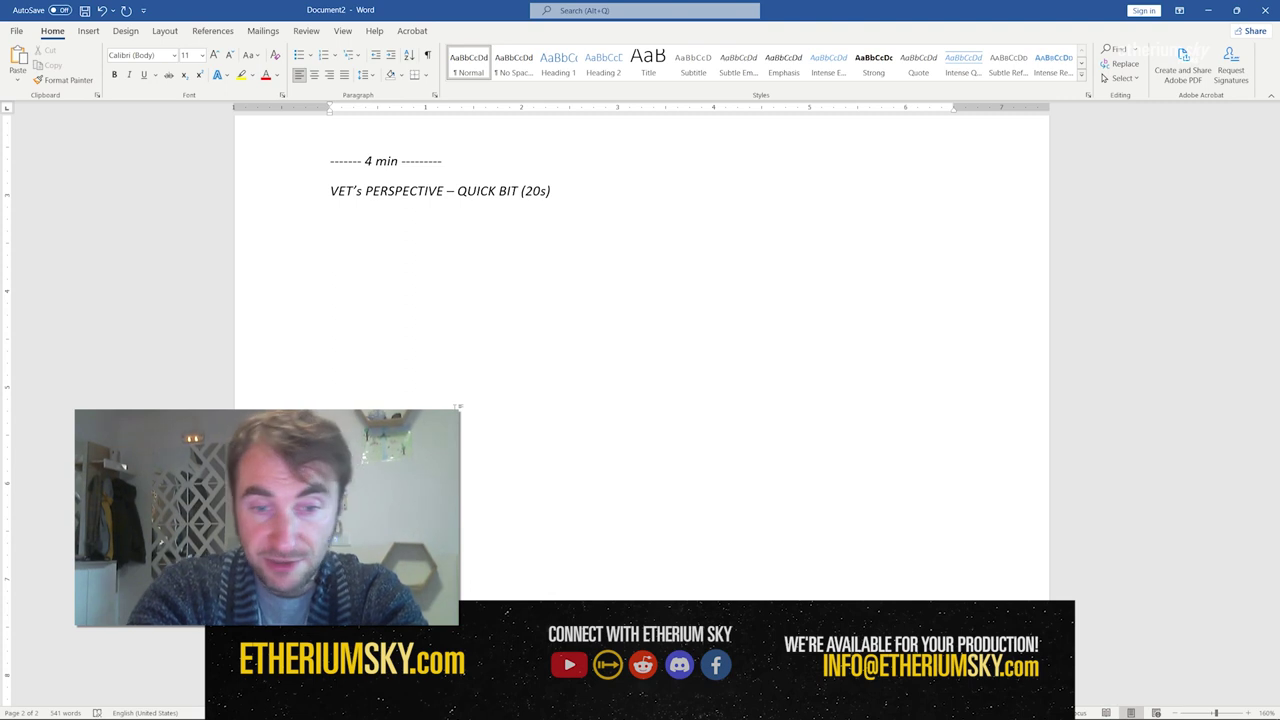
{"action": "type", "text": "Help"}
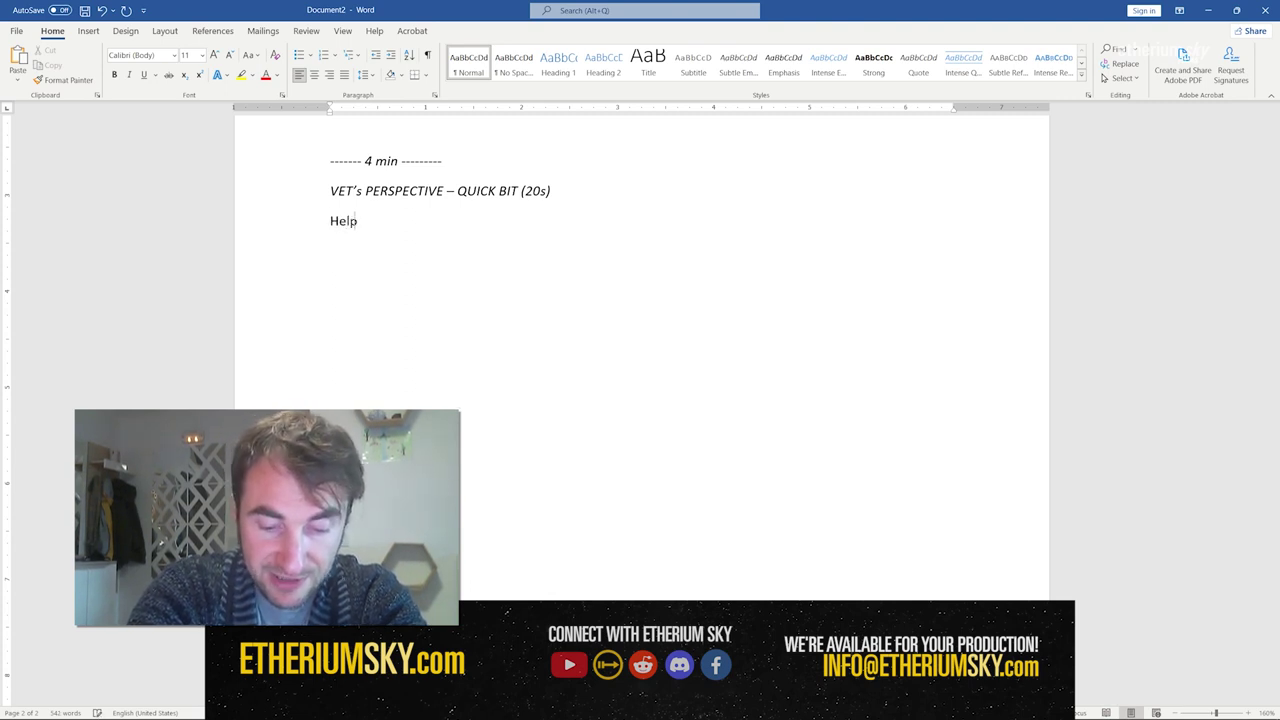
{"action": "type", "text": "ing animals in "}
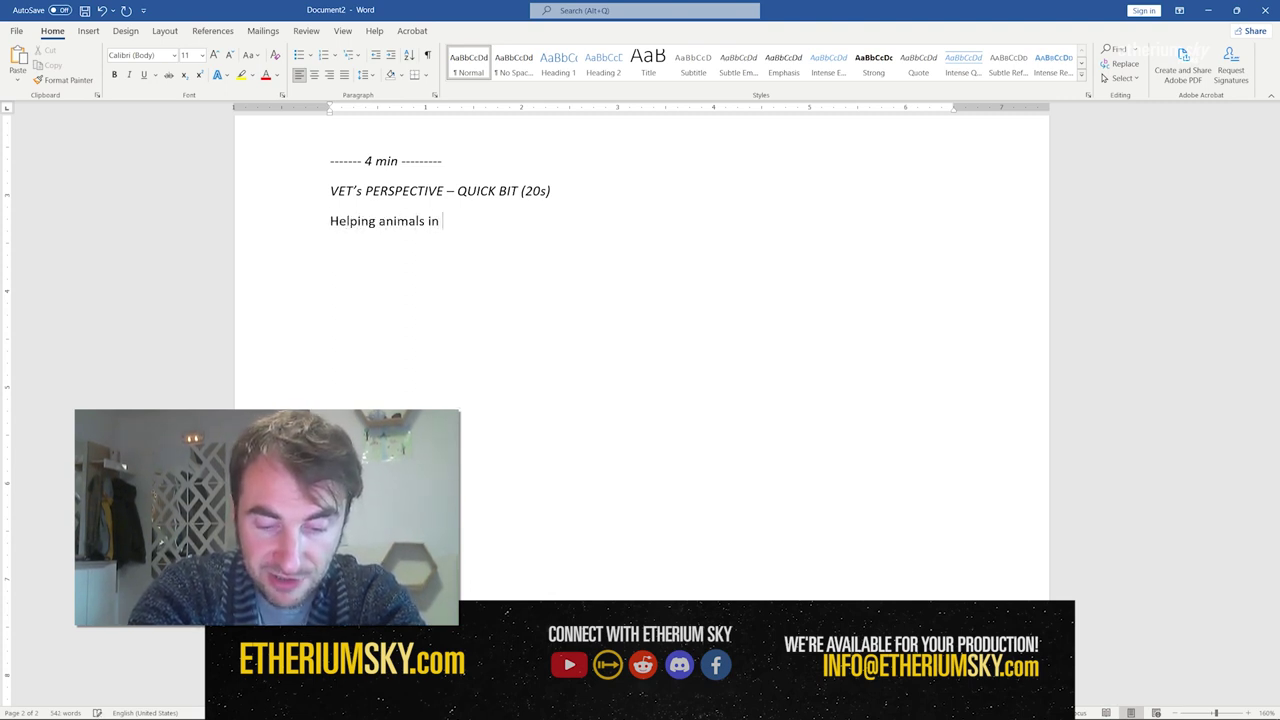
{"action": "type", "text": "need is important "}
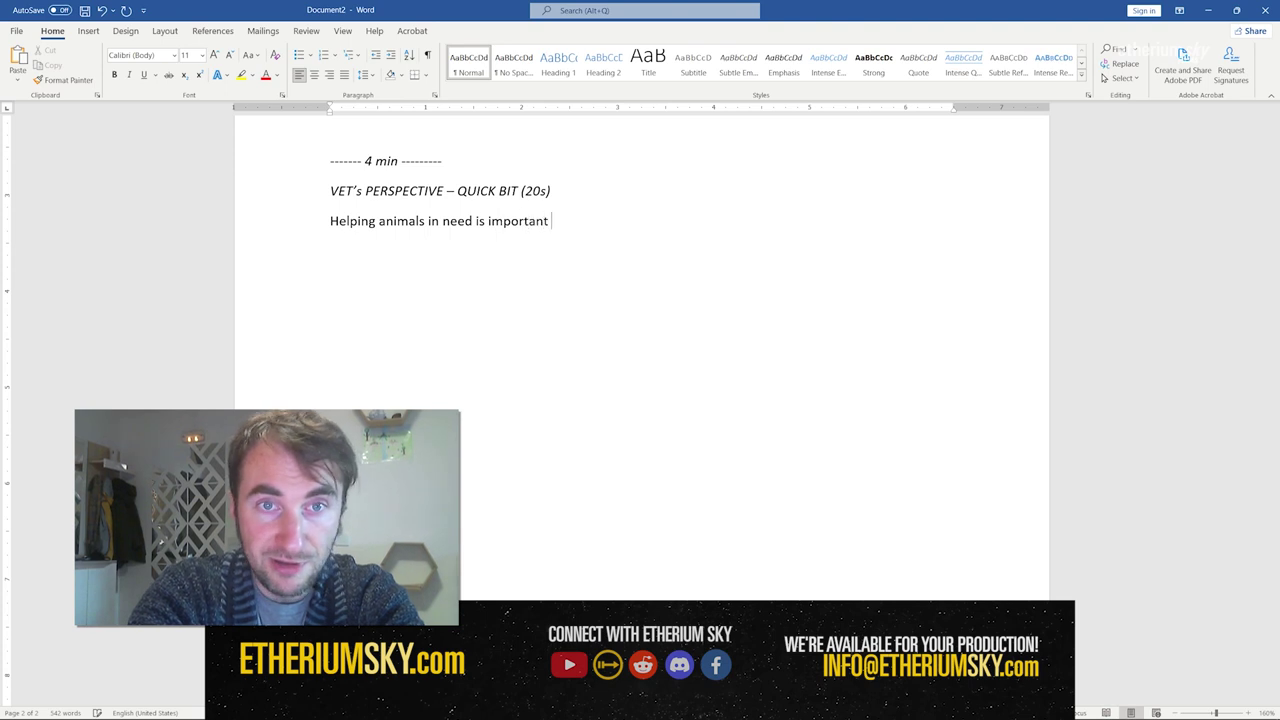
{"action": "type", "text": "because..."}
{"action": "type", "text": " . "}
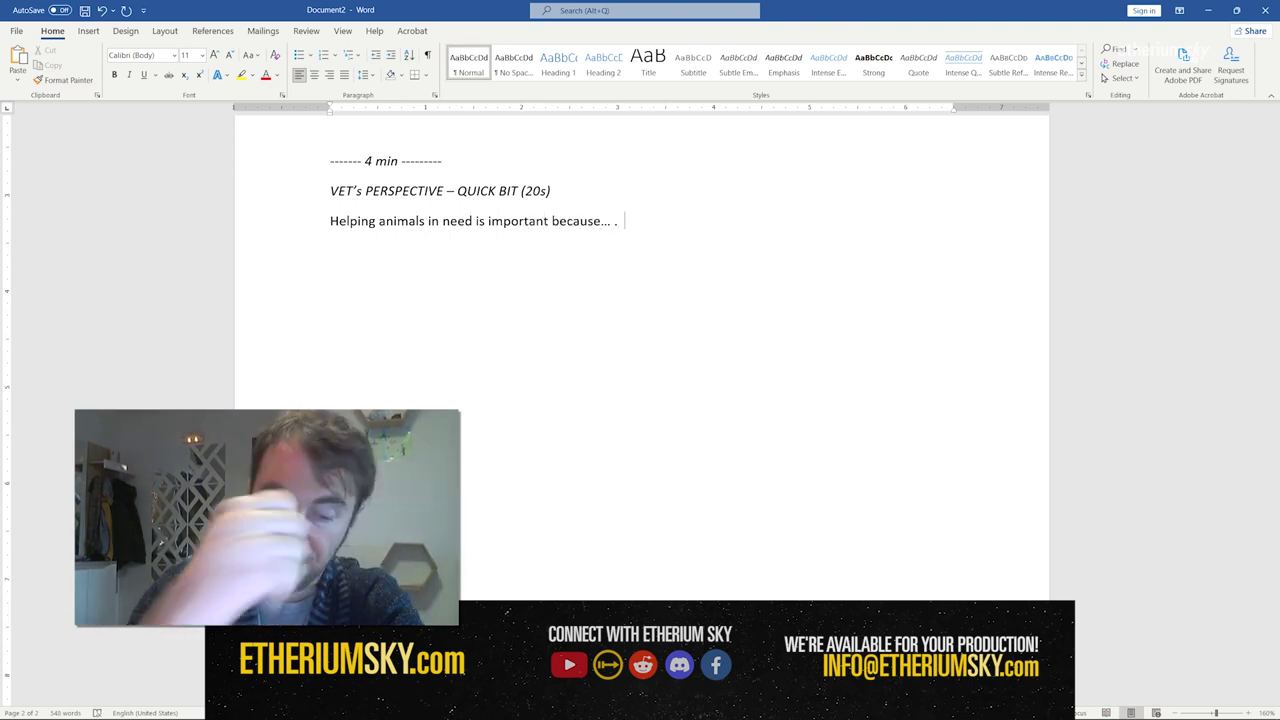
Continue the vet's answer with "By saving these foxes", the rescuer's first name, and "is doing a real service to the community".
{"action": "type", "text": "By"}
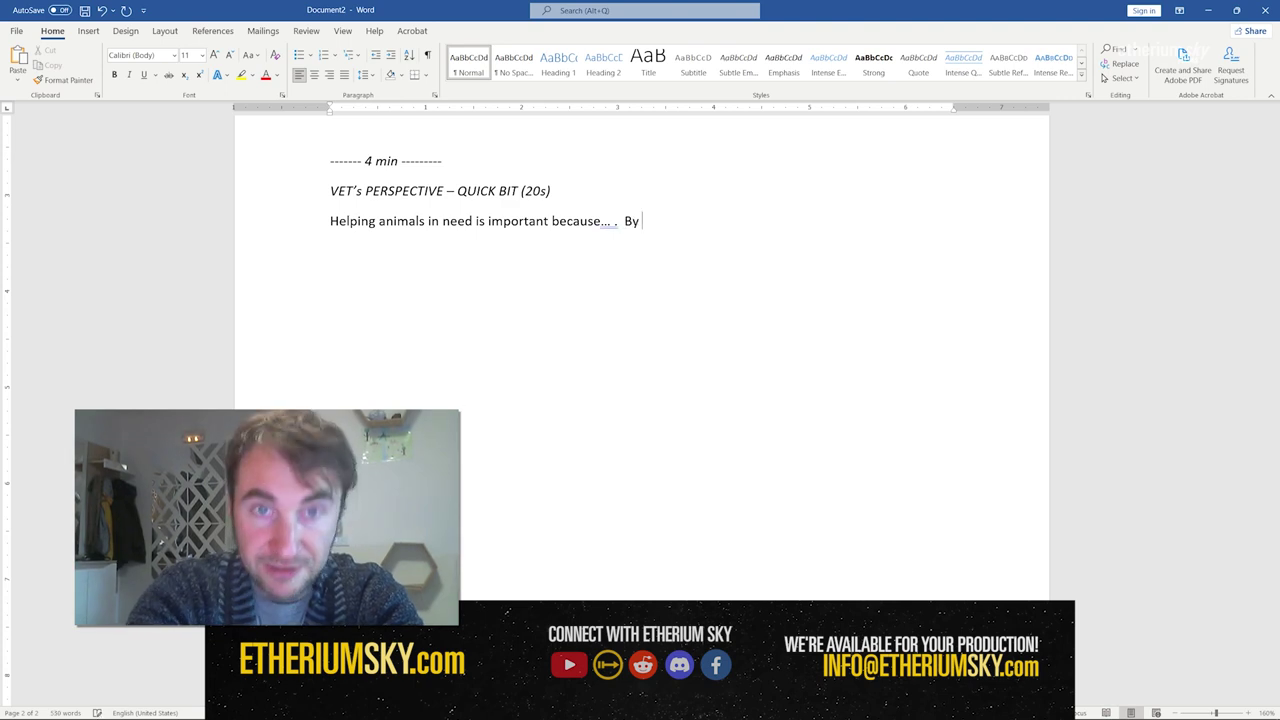
{"action": "type", "text": " savin"}
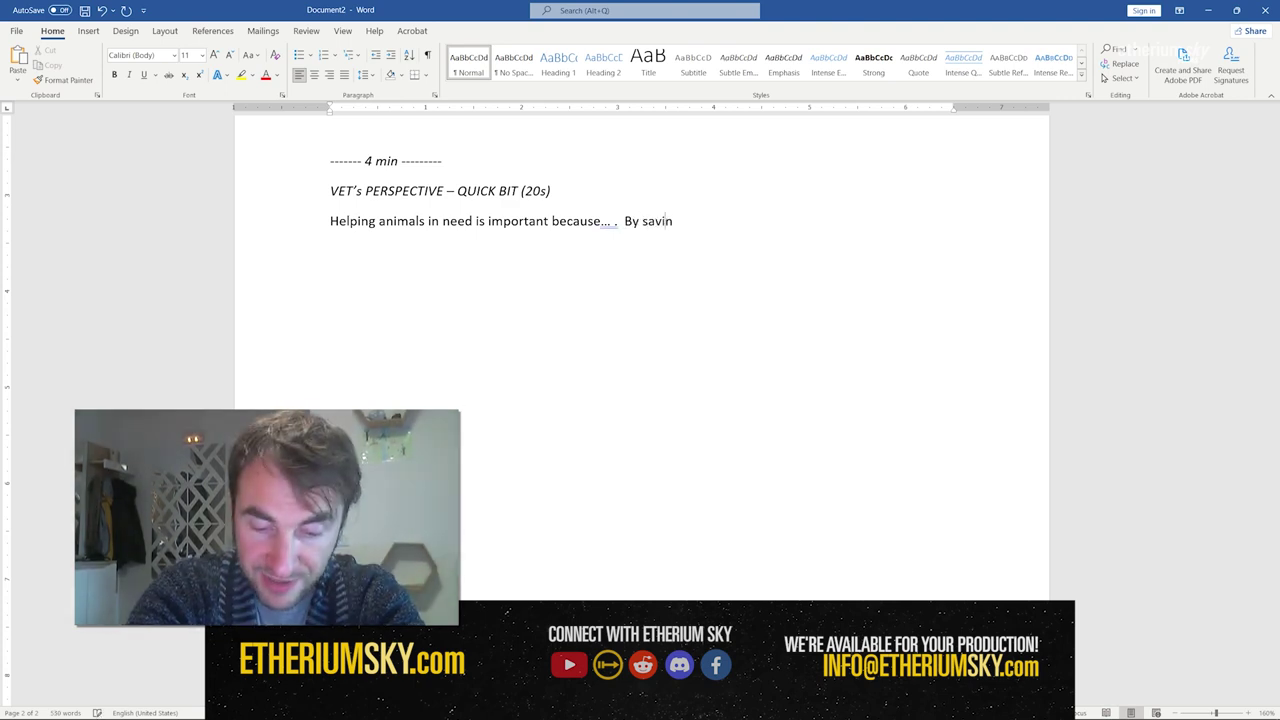
{"action": "type", "text": "g these foxes Mikayla is doing a real service th"}
{"action": "key", "text": "BackSpace"}
{"action": "type", "text": "o the com"}
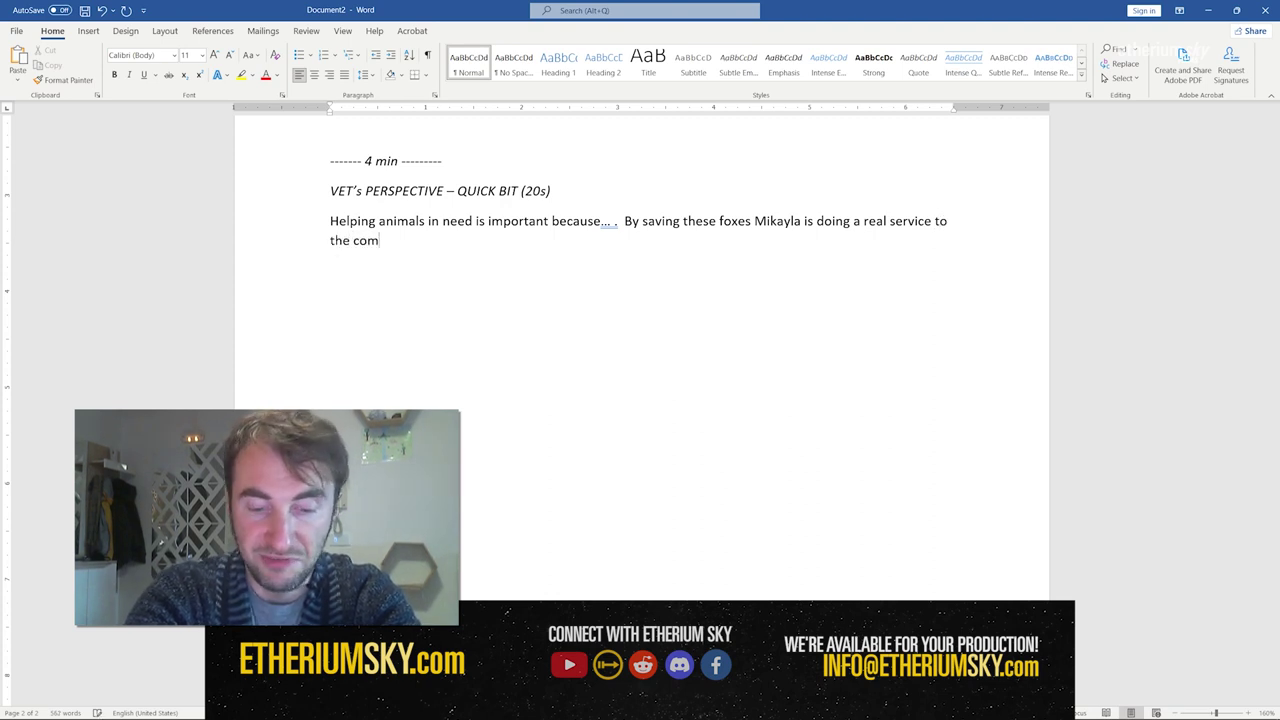
{"action": "type", "text": "munity"}
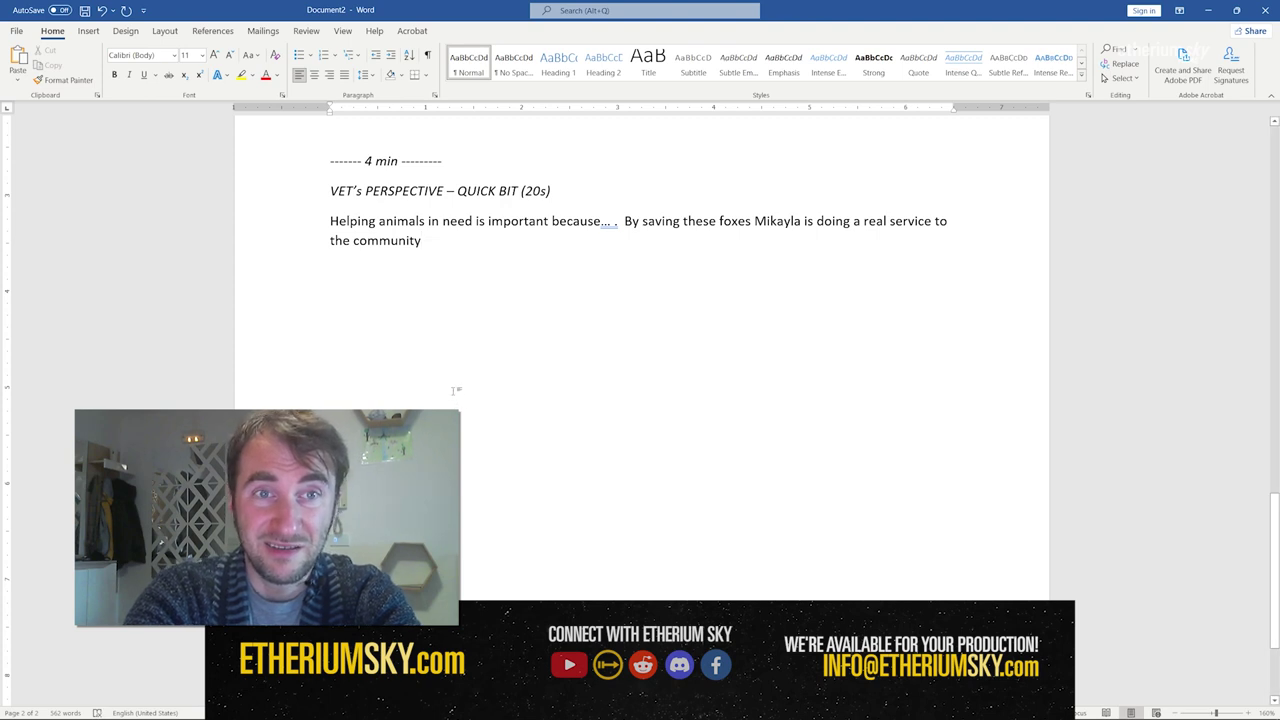
Complete the vet's answer with "and helping creatures which otherwise might not survive.".
{"action": "type", "text": " and helpi"}
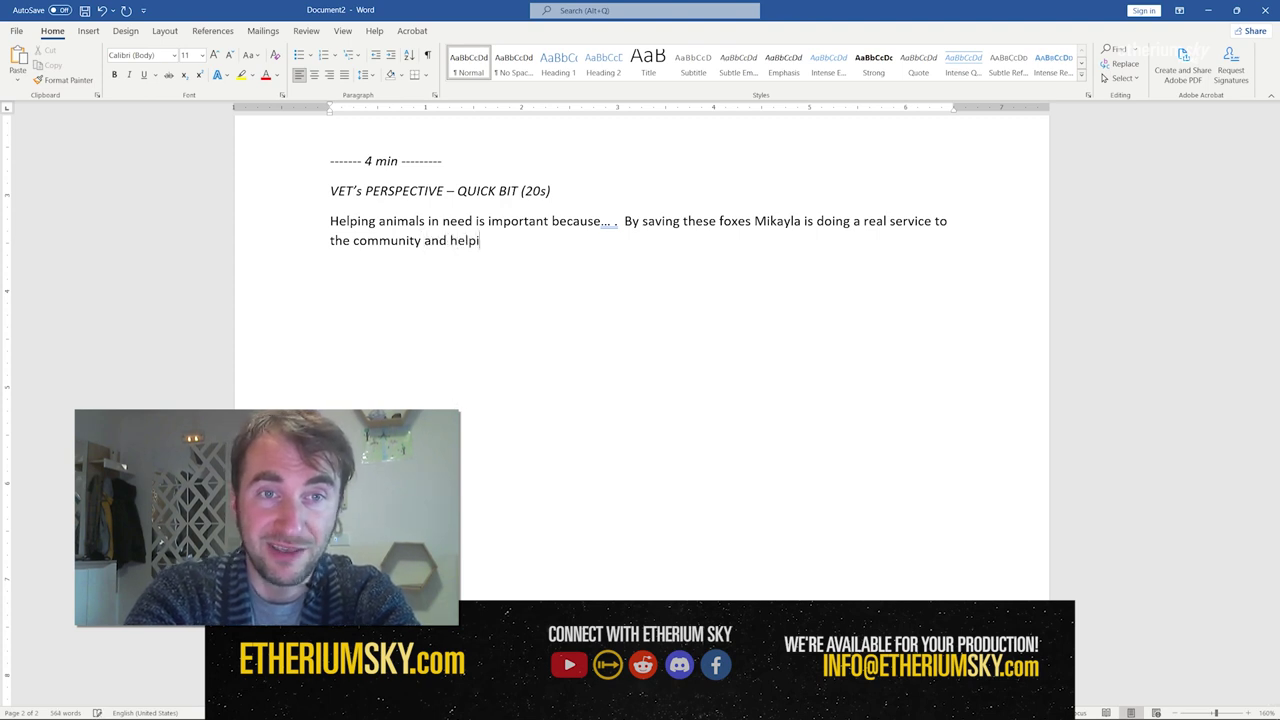
{"action": "type", "text": "ng cre"}
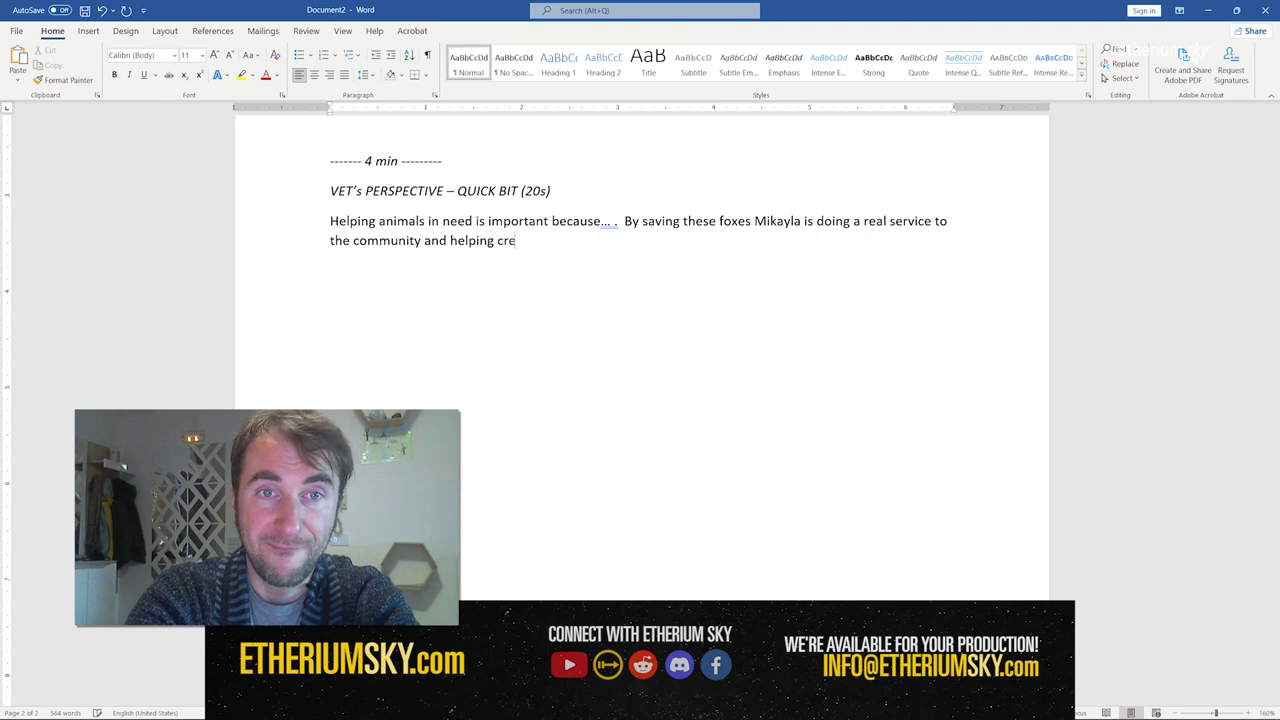
{"action": "type", "text": "atures which "}
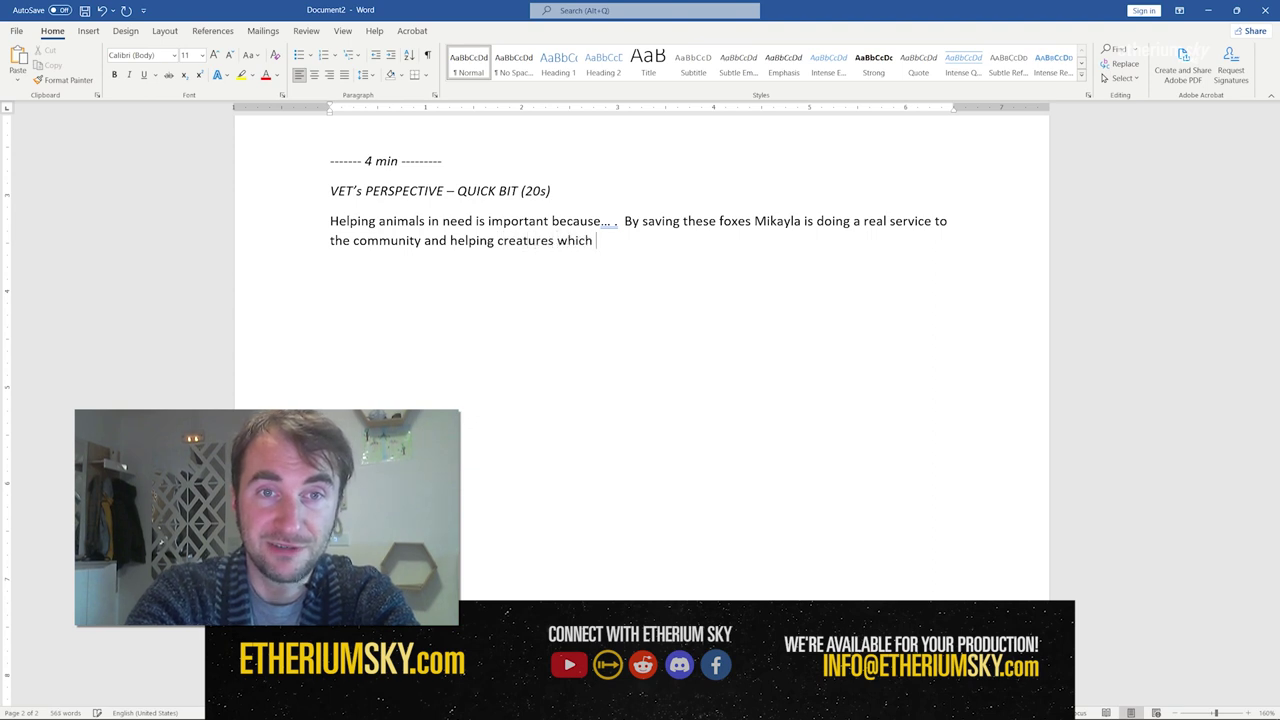
{"action": "type", "text": "otherwise might"}
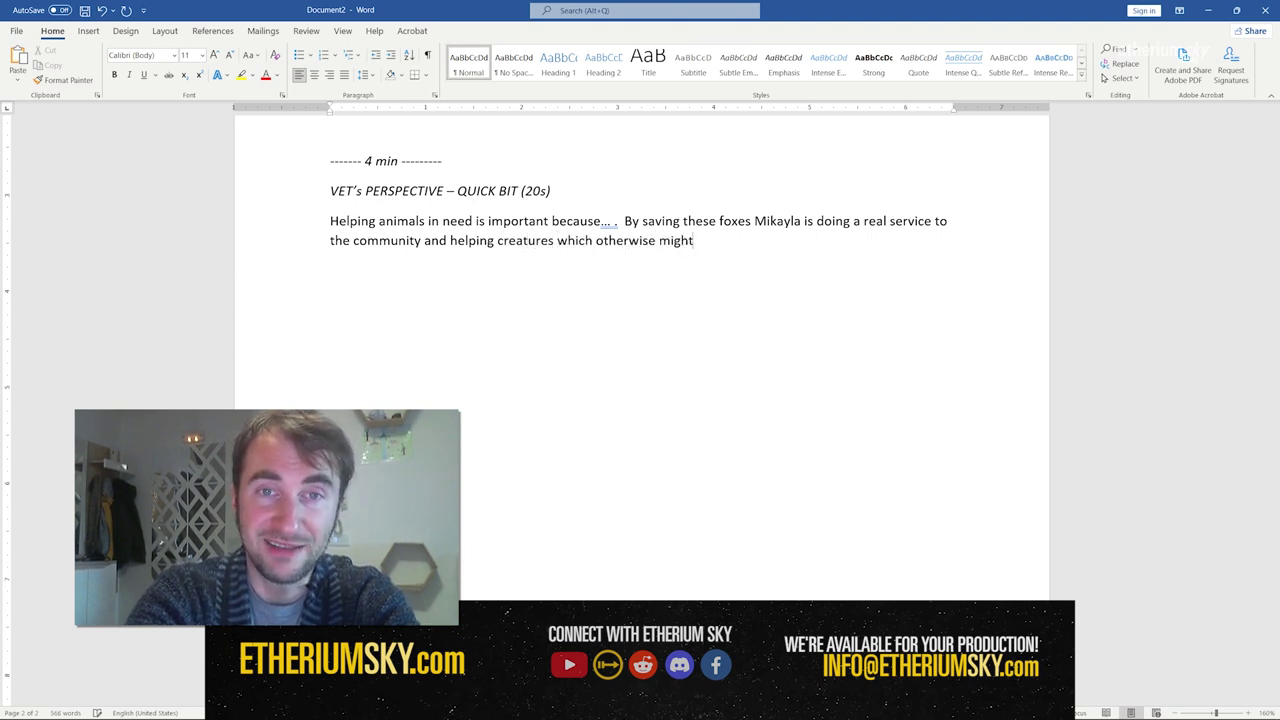
{"action": "type", "text": " not survive"}
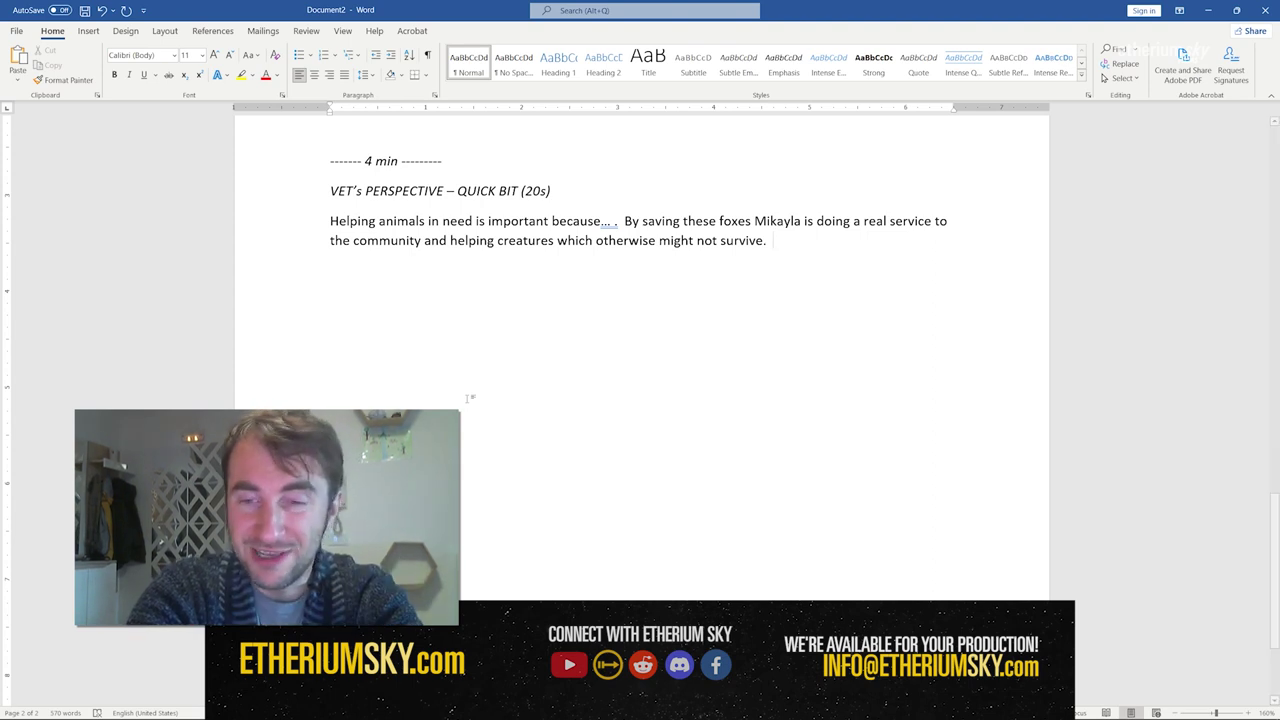
{"action": "type", "text": "."}
{"action": "key", "text": "Return"}
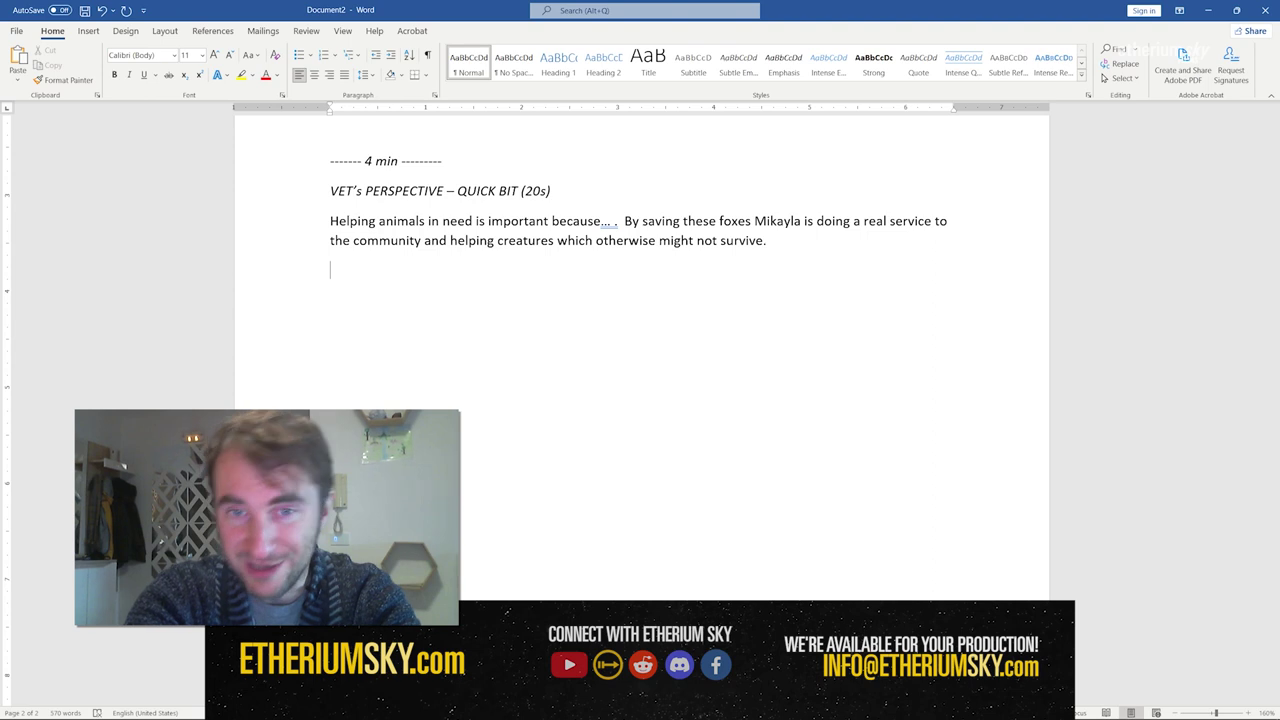
Leave a blank line below the vet's answer and add the question "** Why is it important to care for animals?".
{"action": "key", "text": "Return"}
{"action": "type", "text": "*"}
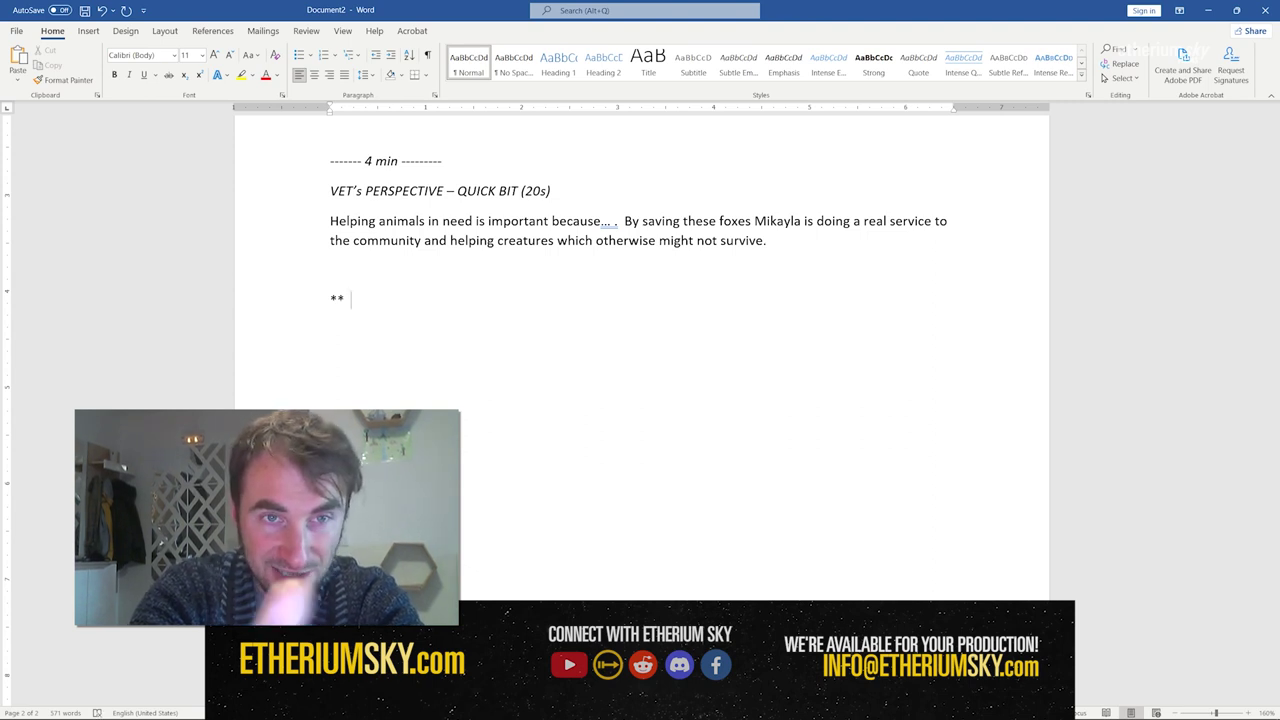
{"action": "type", "text": "Why is it i"}
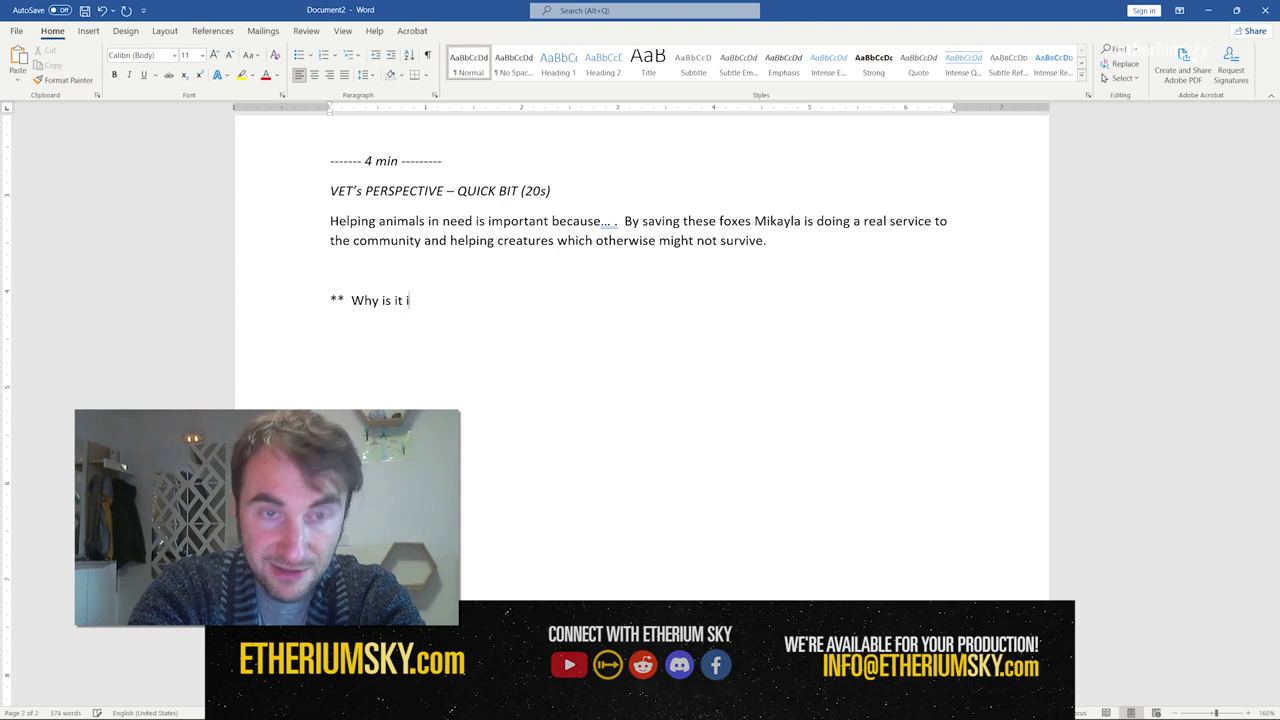
{"action": "key", "text": "BackSpace"}
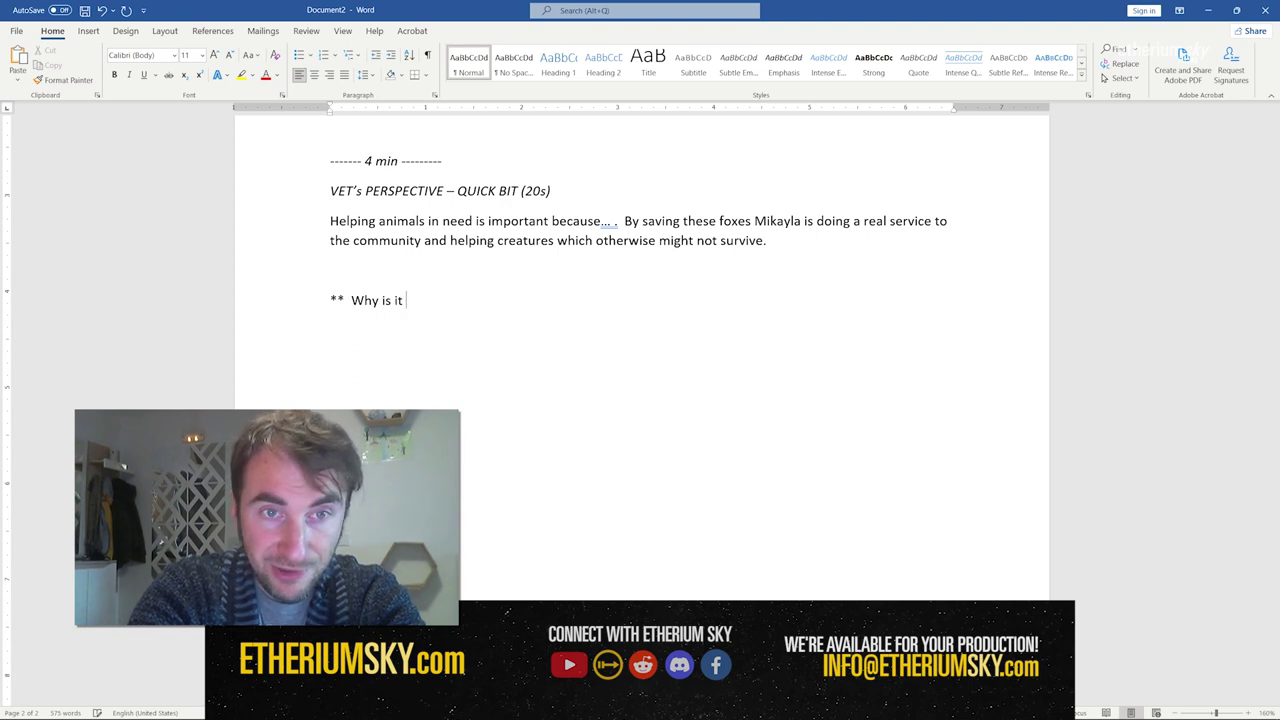
{"action": "type", "text": "important to c"}
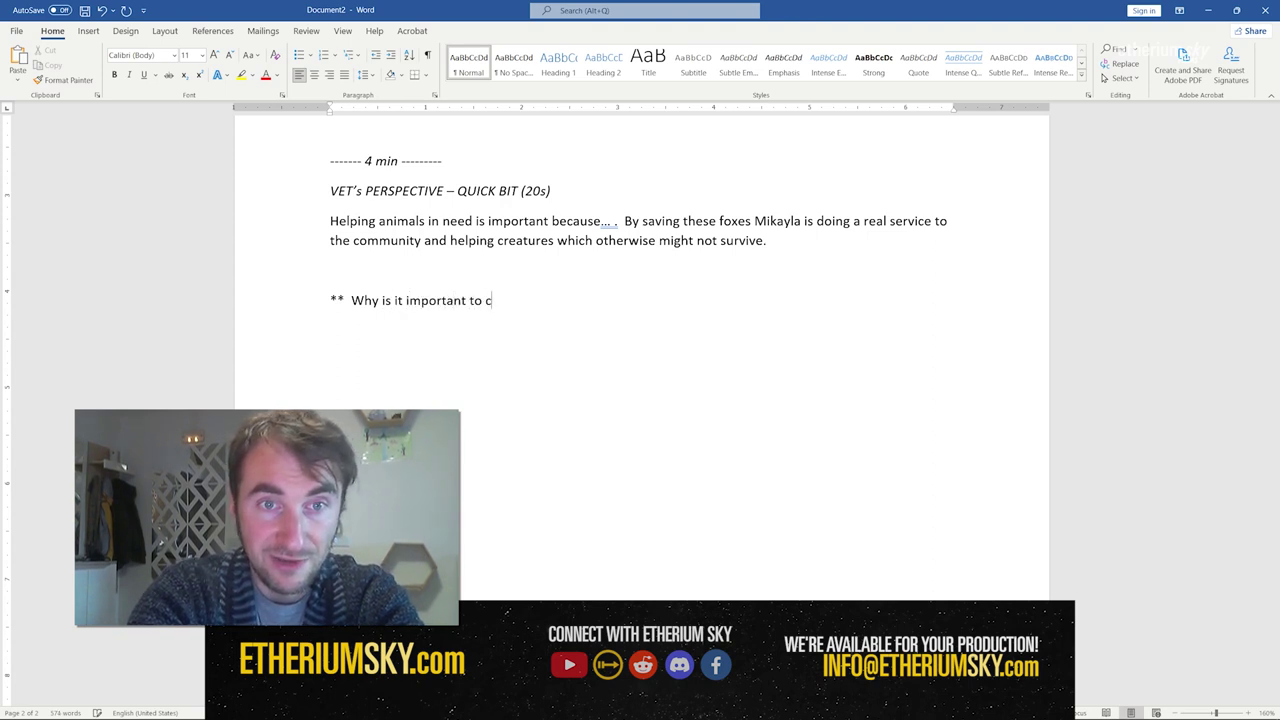
{"action": "type", "text": "are for animals?"}
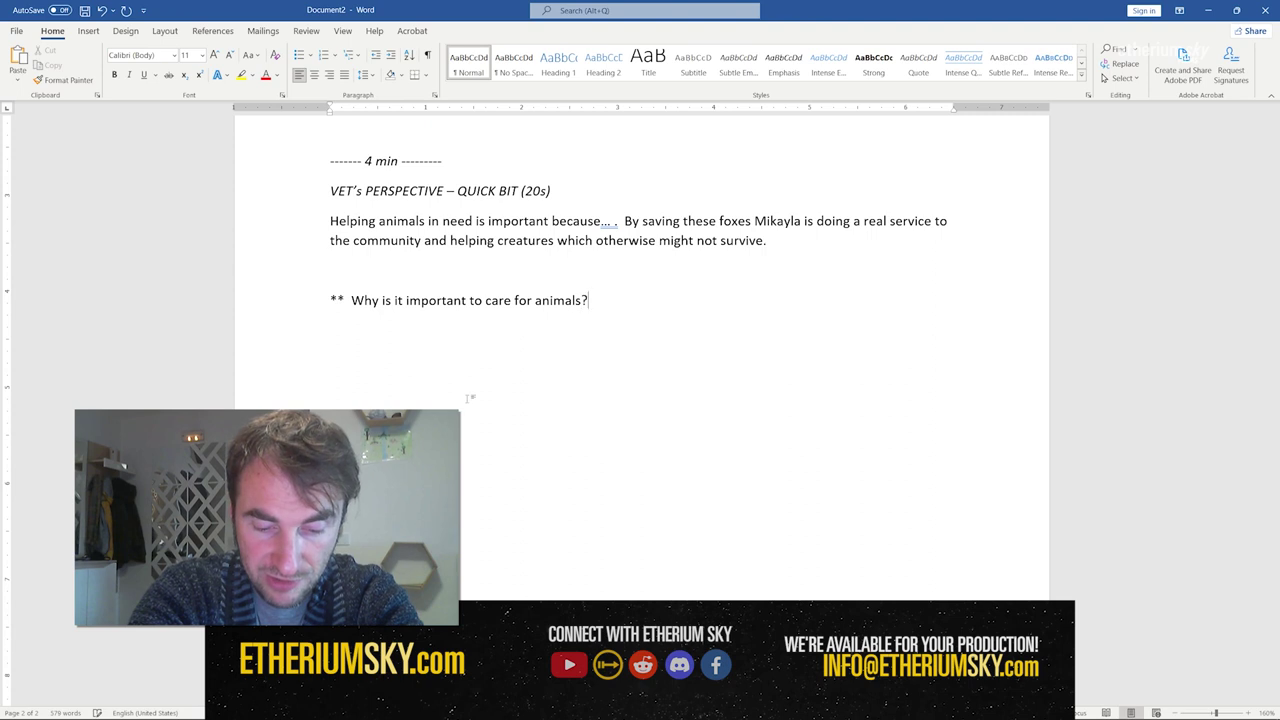
Add the vet question "** How does a community / your community benefit from the work SaveAFox is doing?".
{"action": "key", "text": "Return"}
{"action": "type", "text": "** How does a communit"}
{"action": "type", "text": "y "}
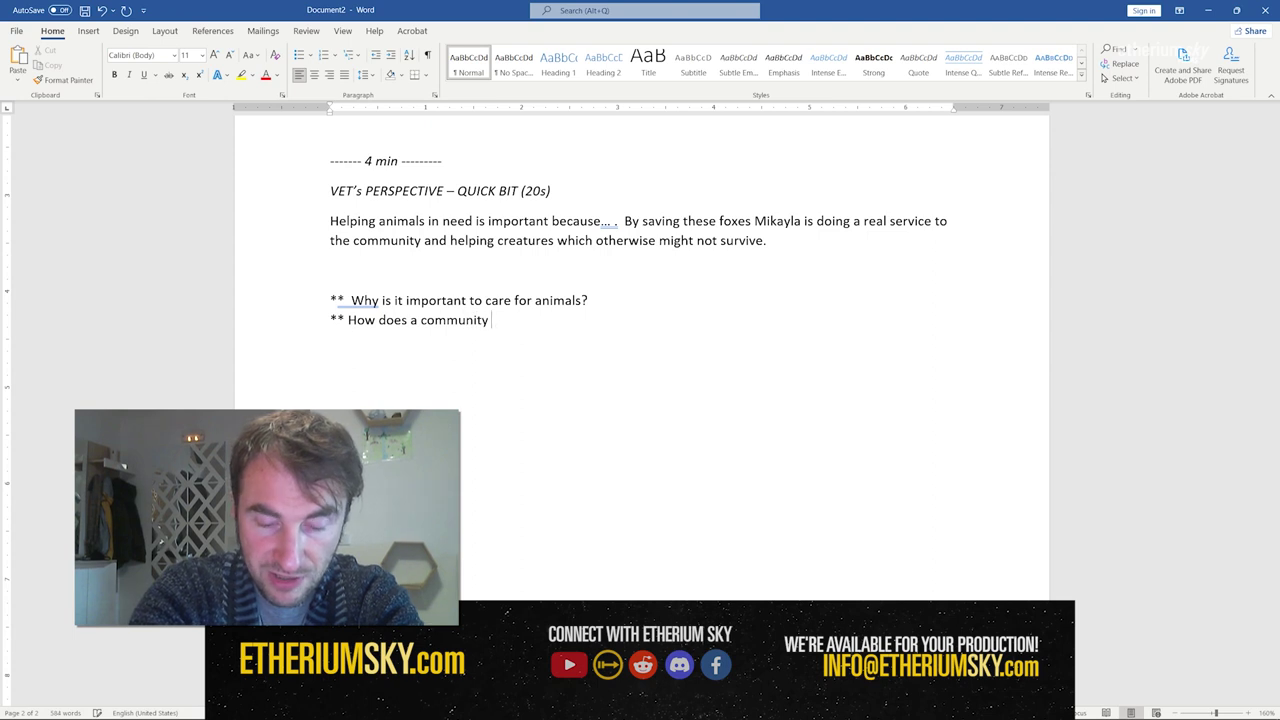
{"action": "type", "text": "/ your community"}
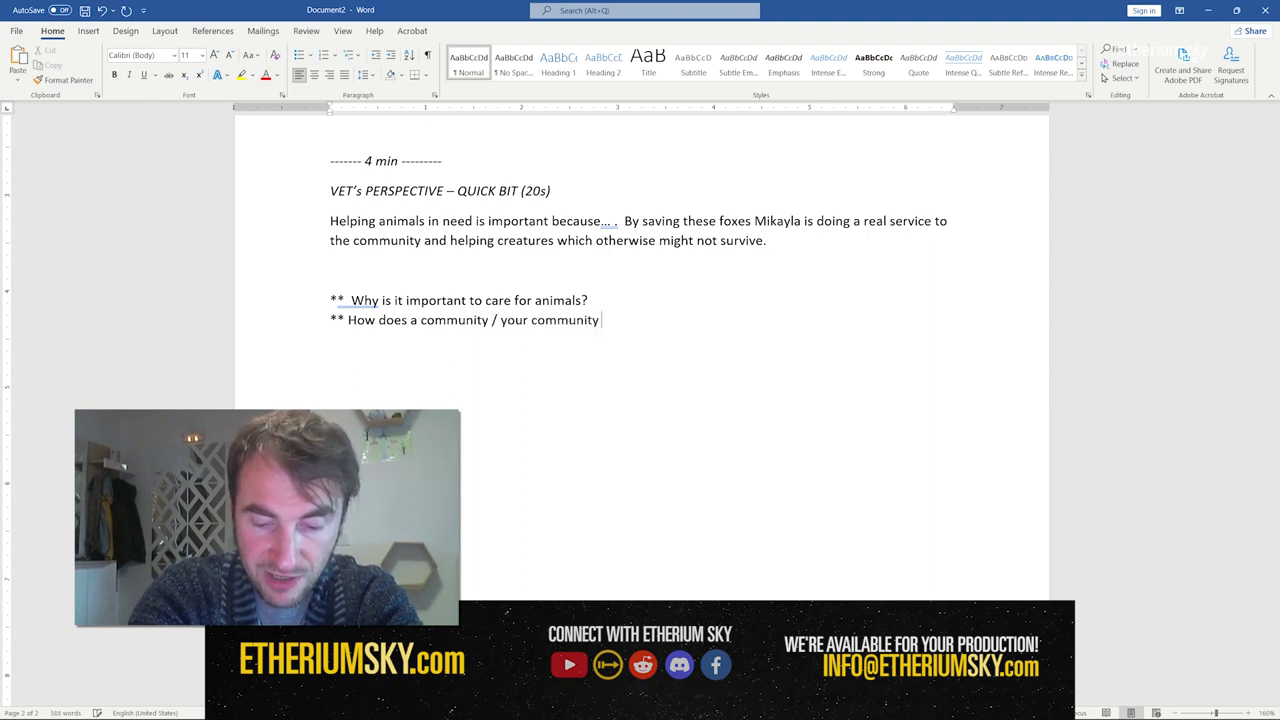
{"action": "type", "text": " benefit from the w"}
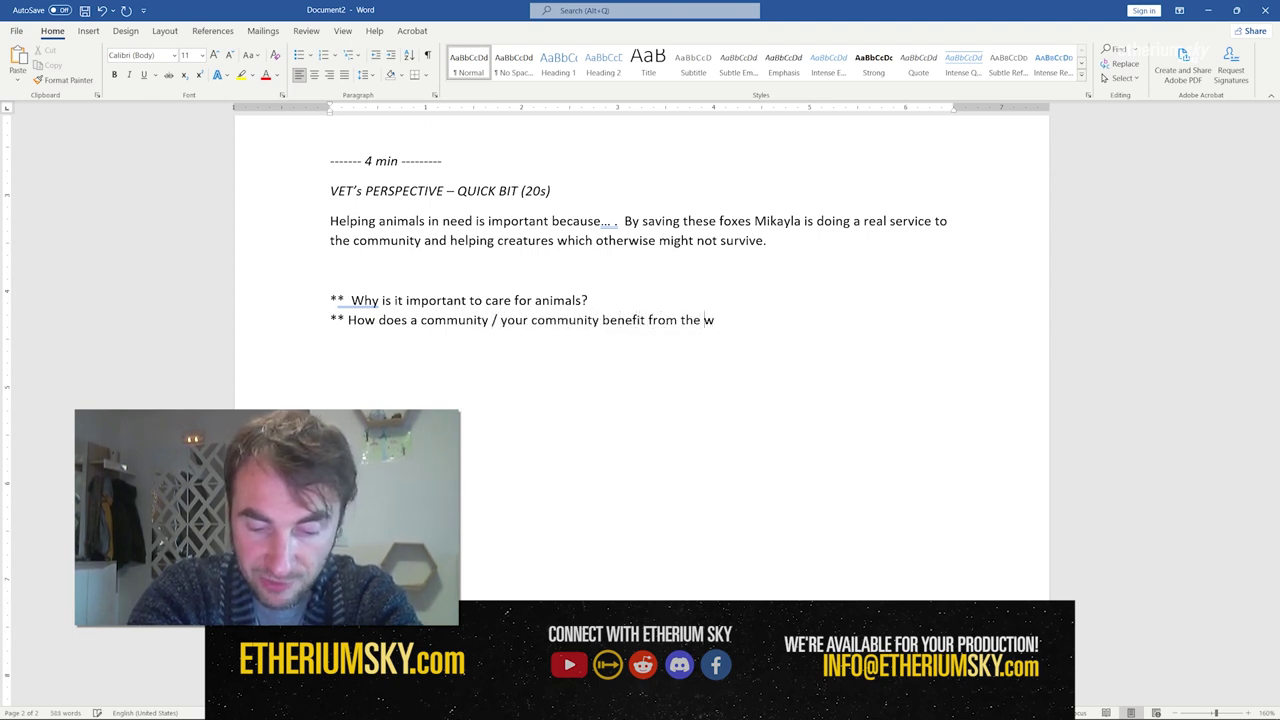
{"action": "type", "text": "ork Save"}
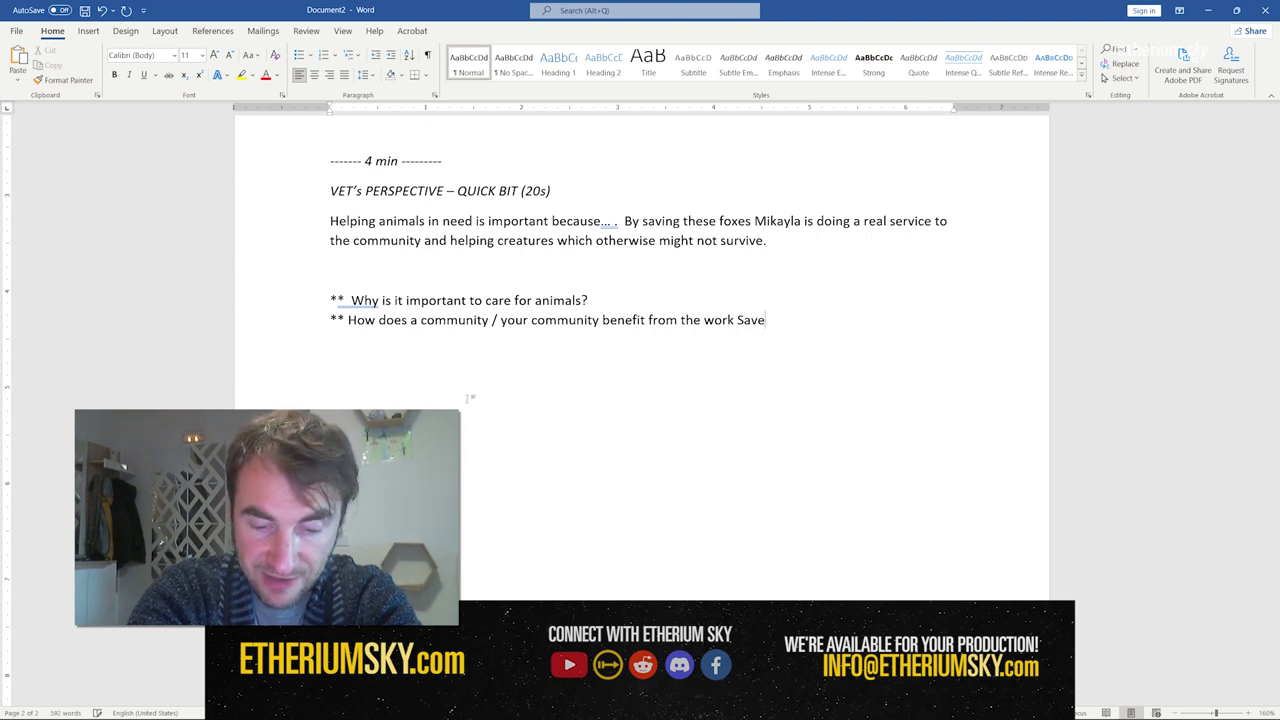
{"action": "type", "text": "AFox is doing?"}
Add a third vet question on a new line: "** Can you talk about the health of foxes at SAF?".
{"action": "key", "text": "Return"}
{"action": "type", "text": "**"}
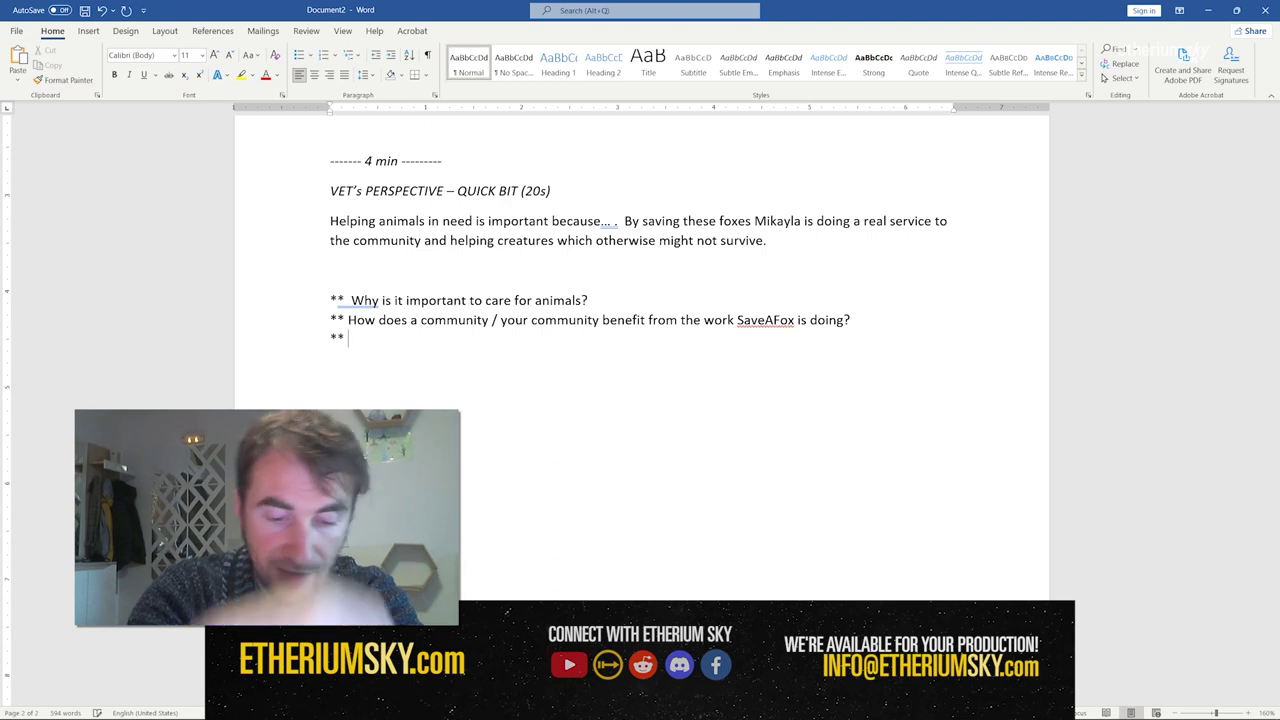
{"action": "type", "text": " Can"}
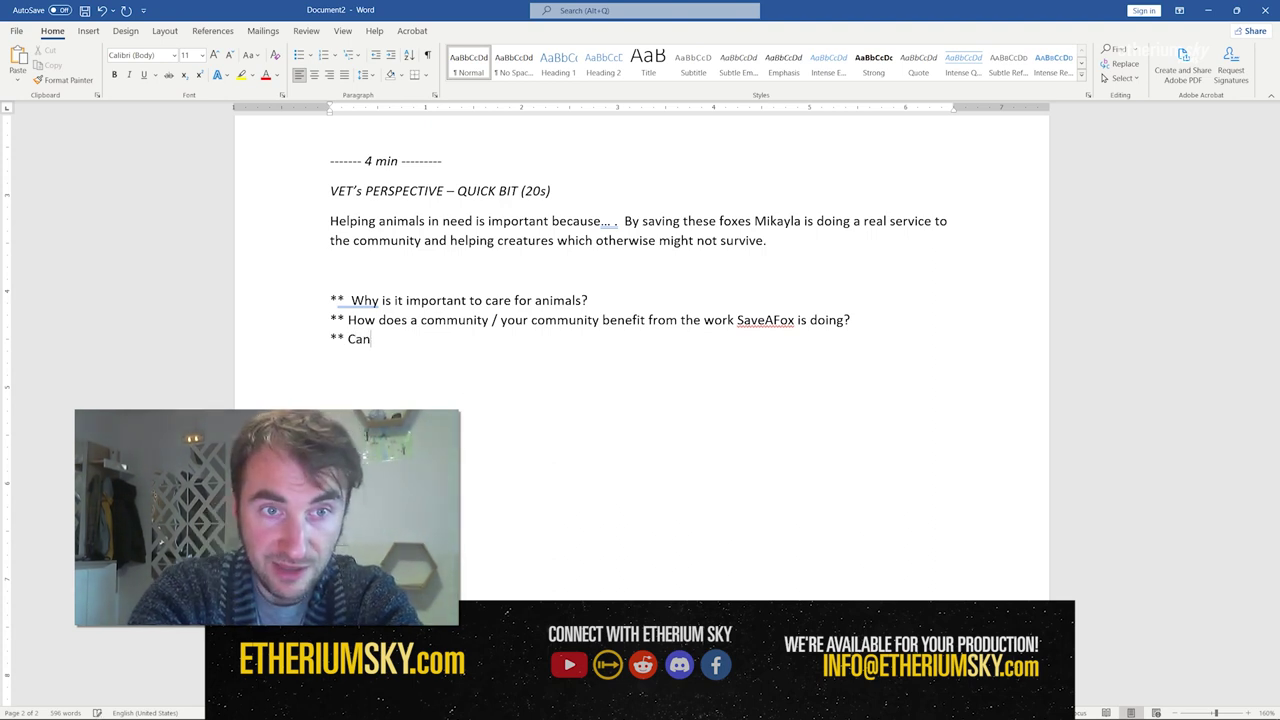
{"action": "type", "text": " you talk about the "}
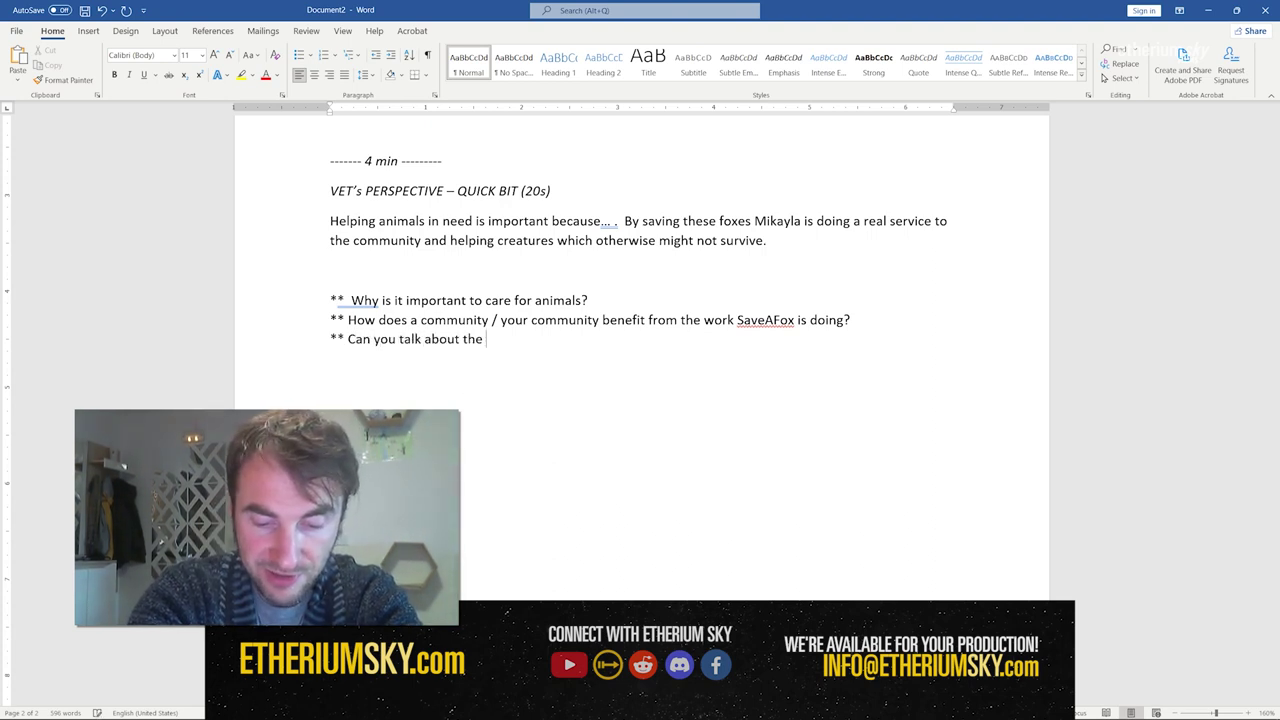
{"action": "type", "text": "health of"}
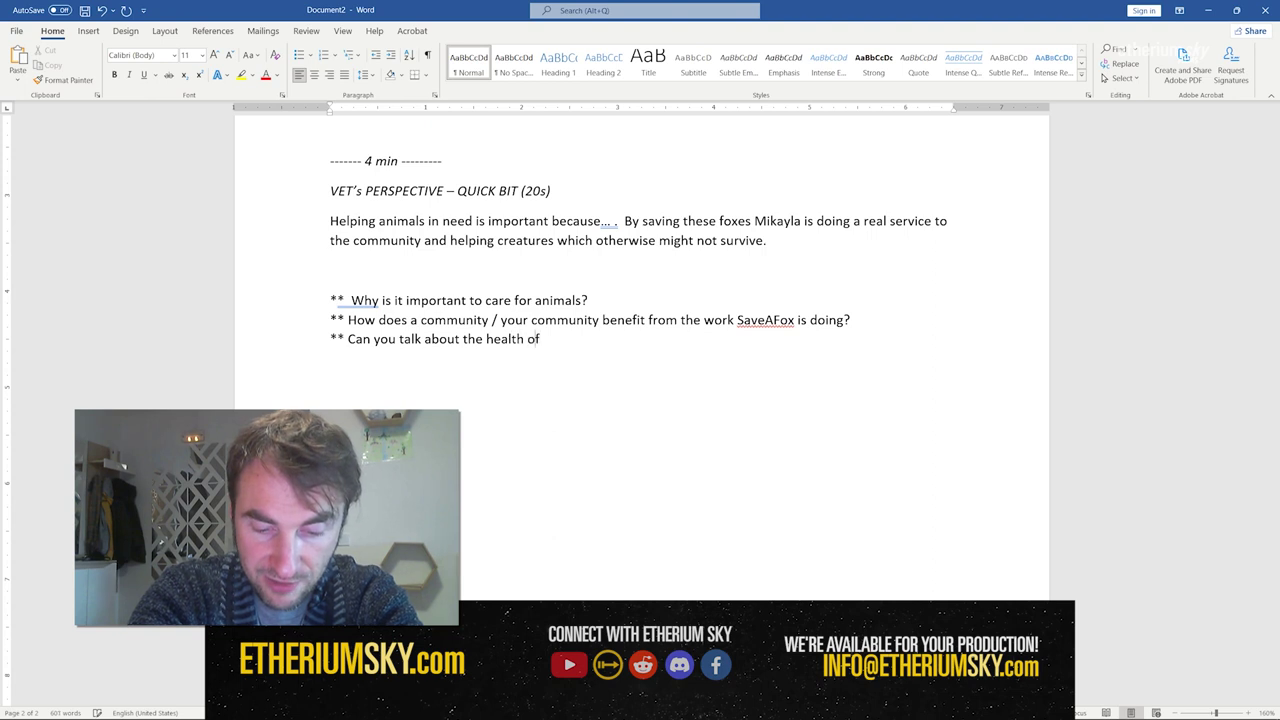
{"action": "type", "text": " foxes at SAF?"}
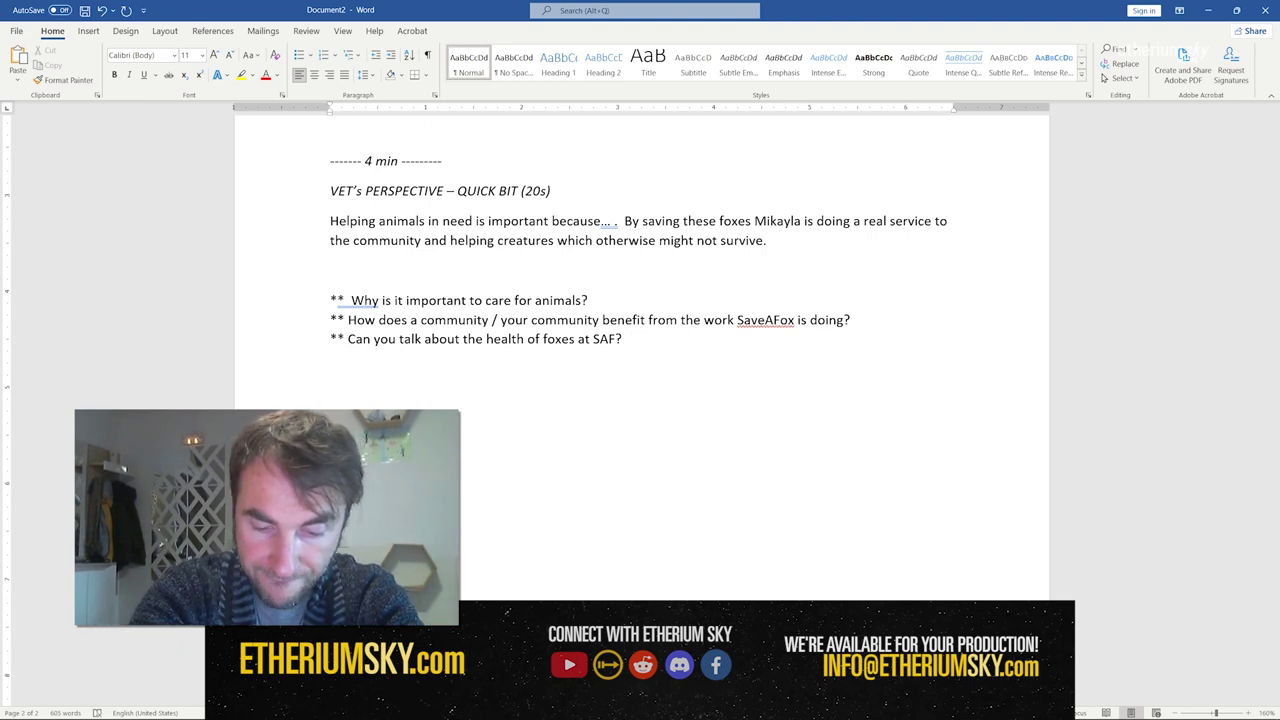
Extend the fox health question with "When they first arrive there and throughout their time there.".
{"action": "type", "text": " When they fi"}
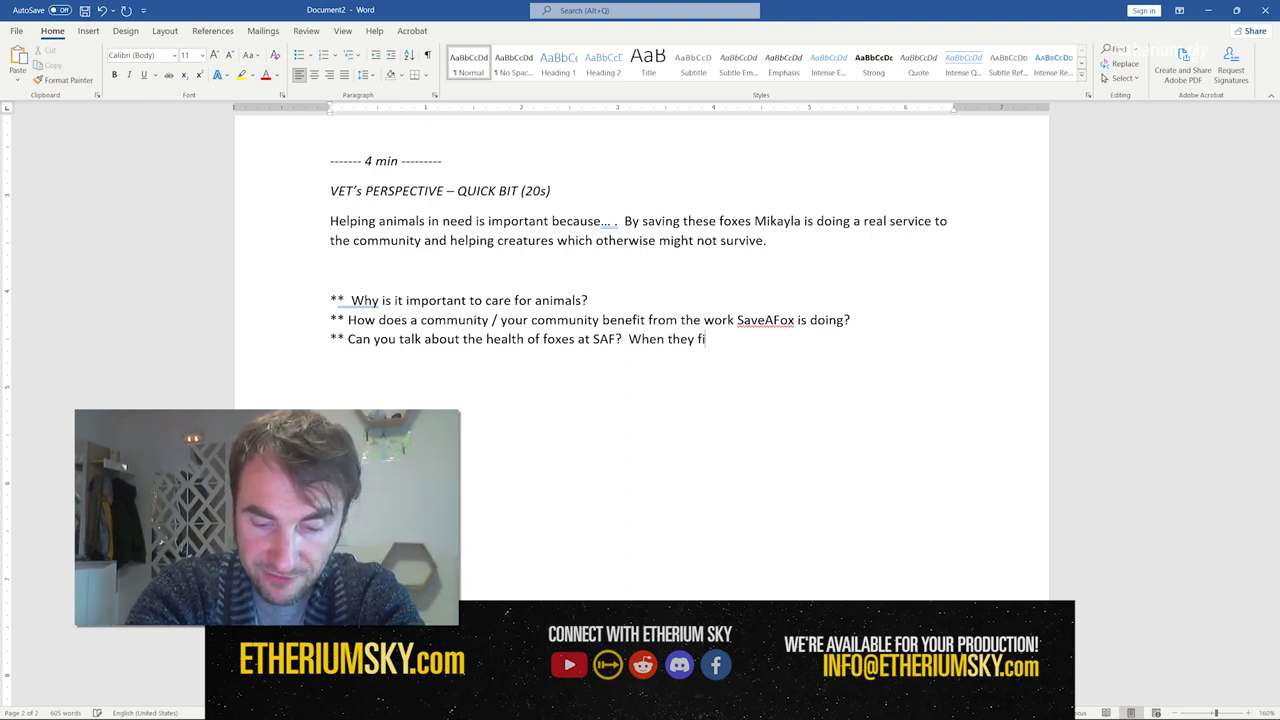
{"action": "type", "text": "rst arrive there a"}
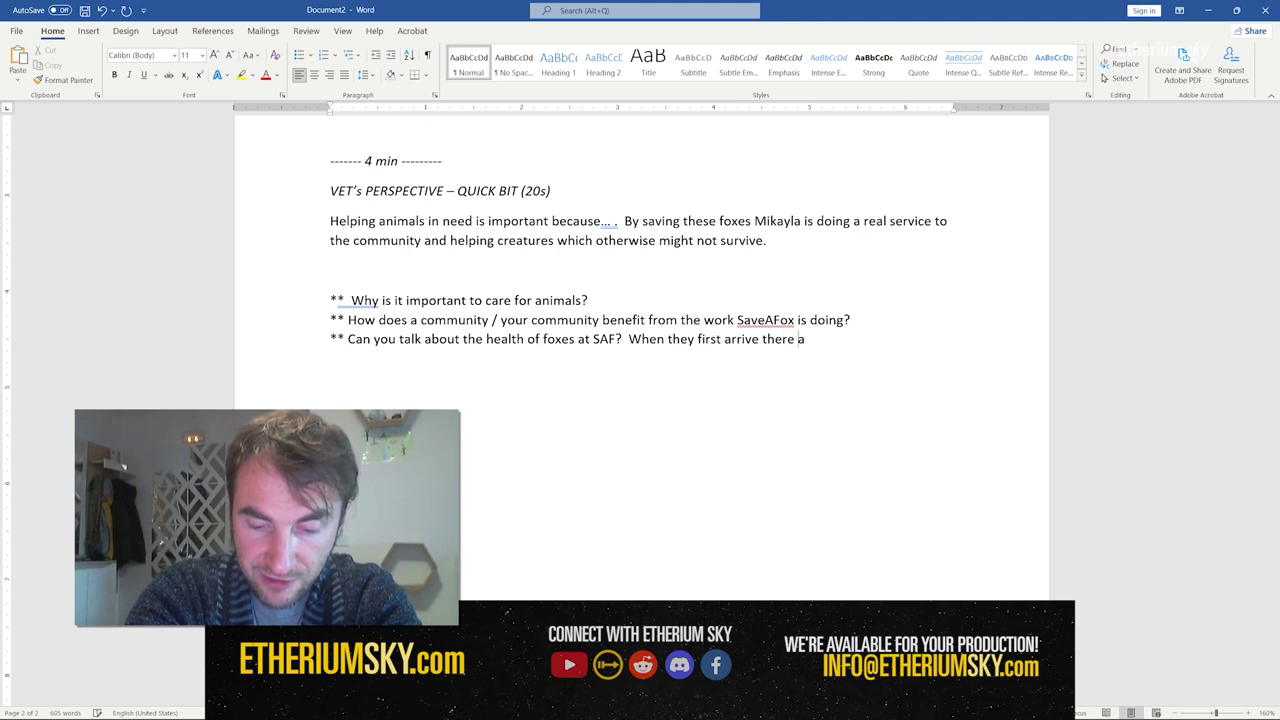
{"action": "type", "text": "nd throughout the "}
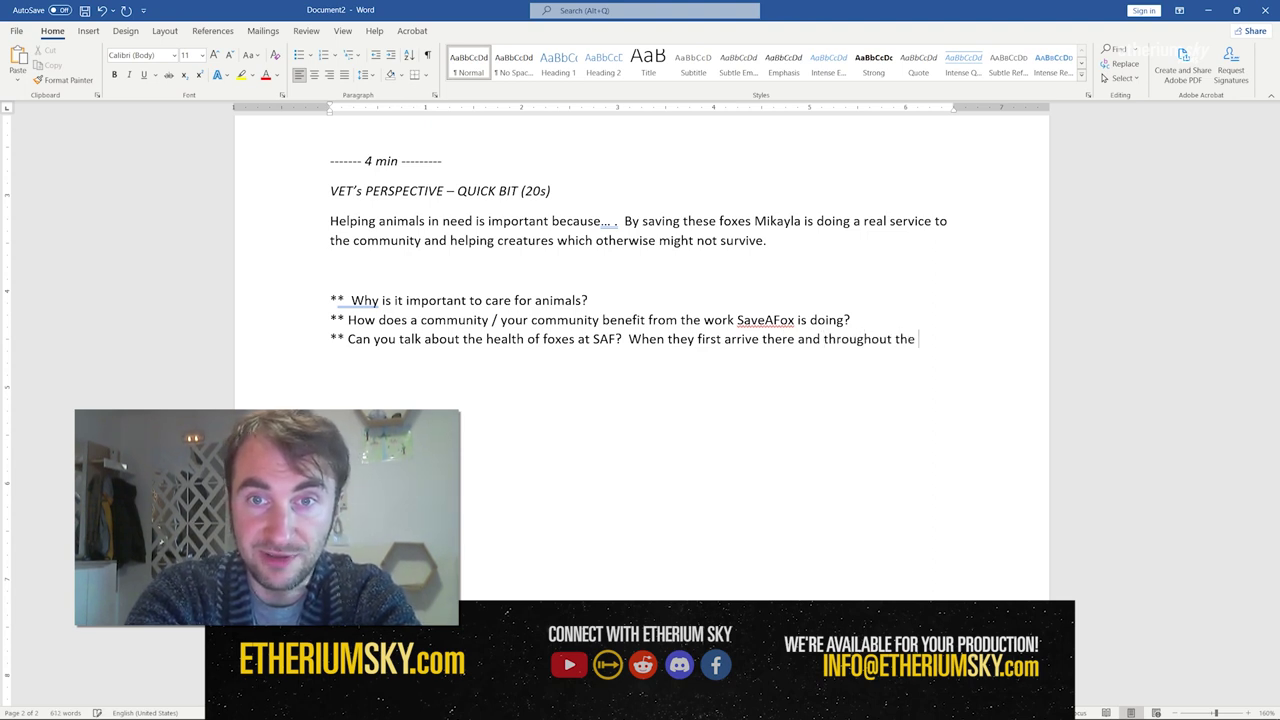
{"action": "type", "text": "ir time there."}
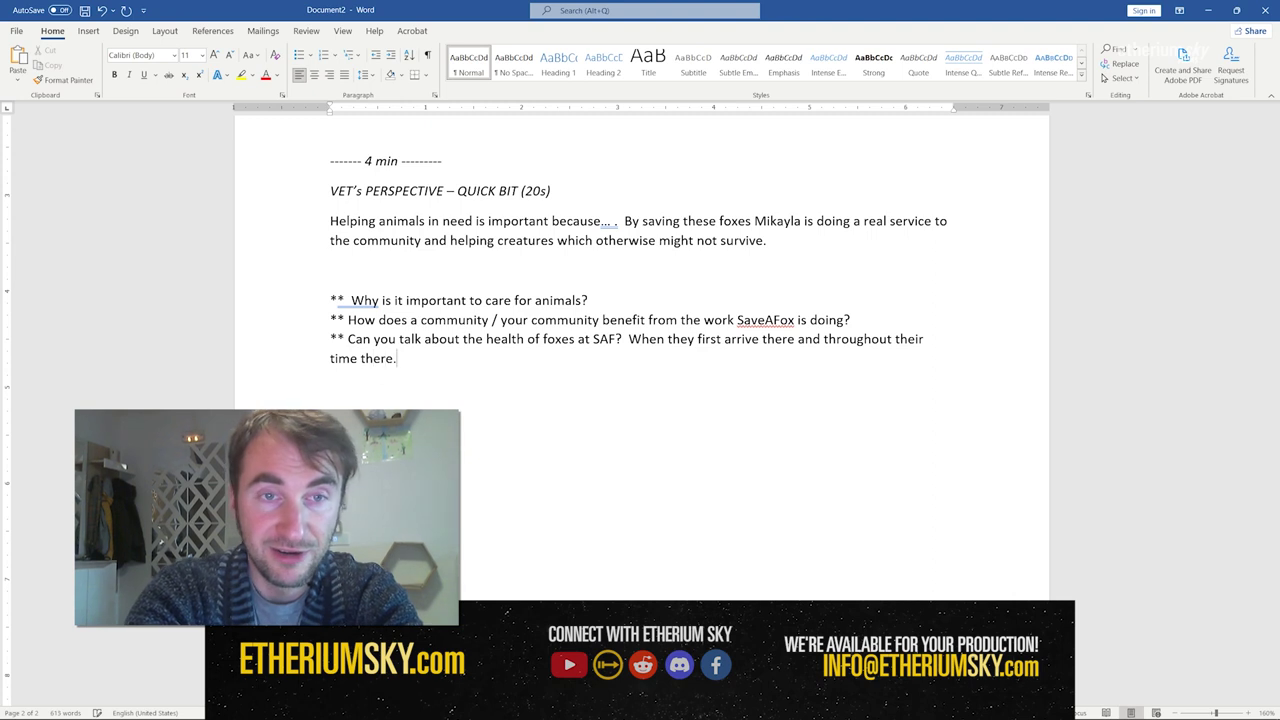